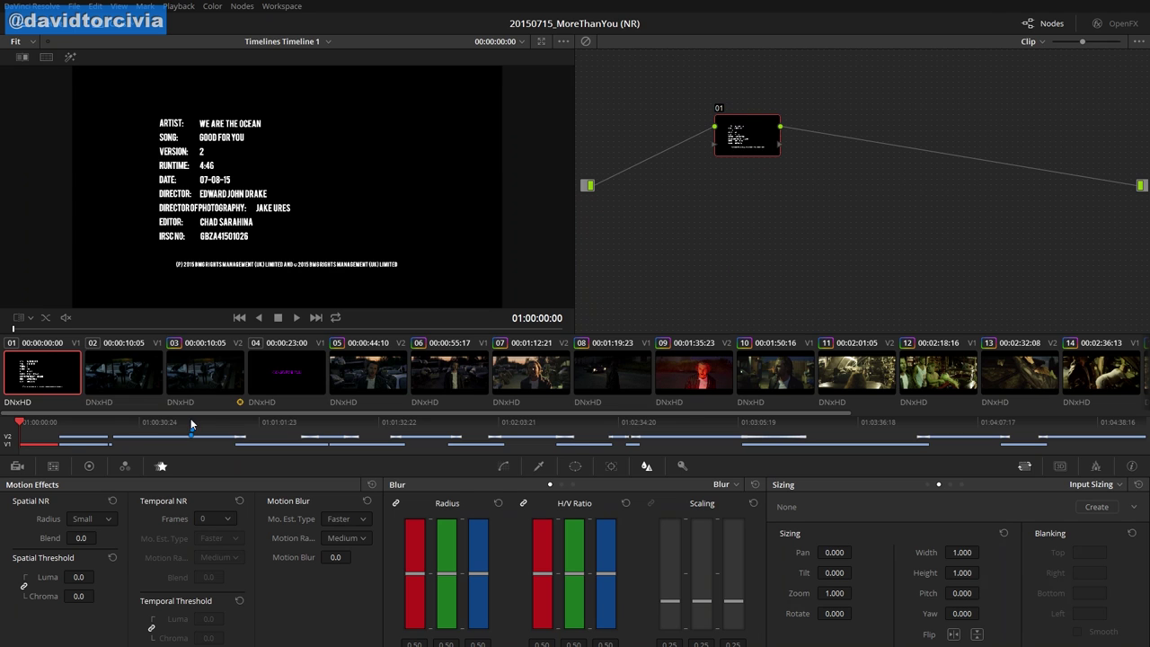
Go to clip 05 at 01:00:44:10 and compare the shot with all grades, and the Primaries node alone, switched off and on
left_click(190, 420)
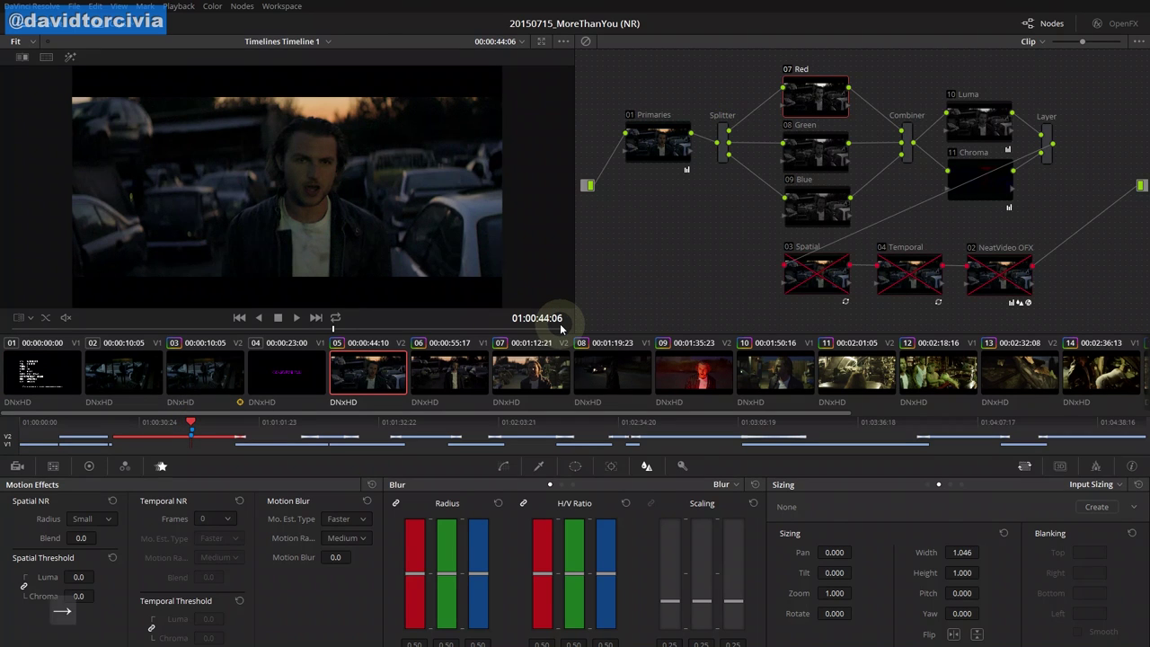
key("space")
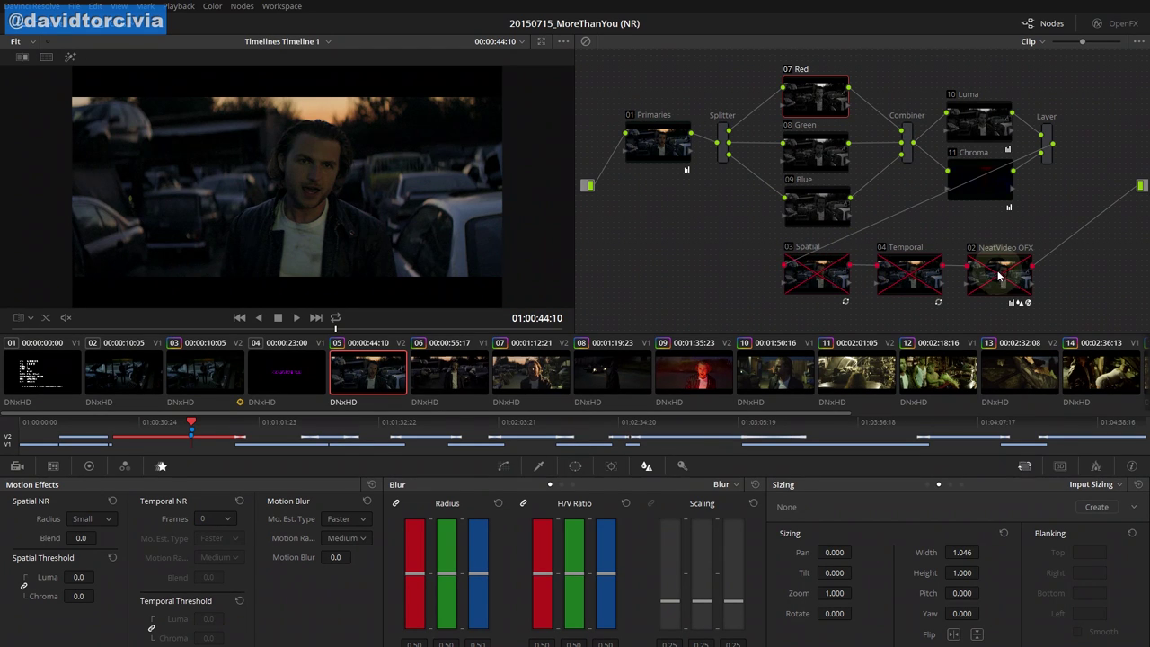
key("shift+d")
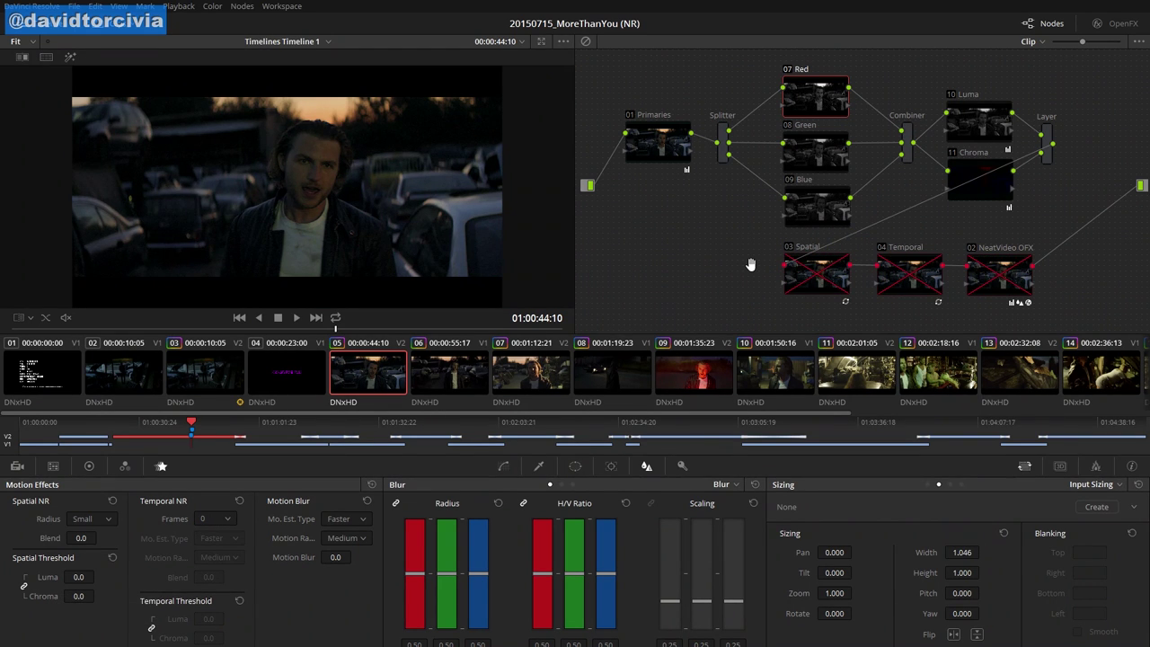
key("shift+d")
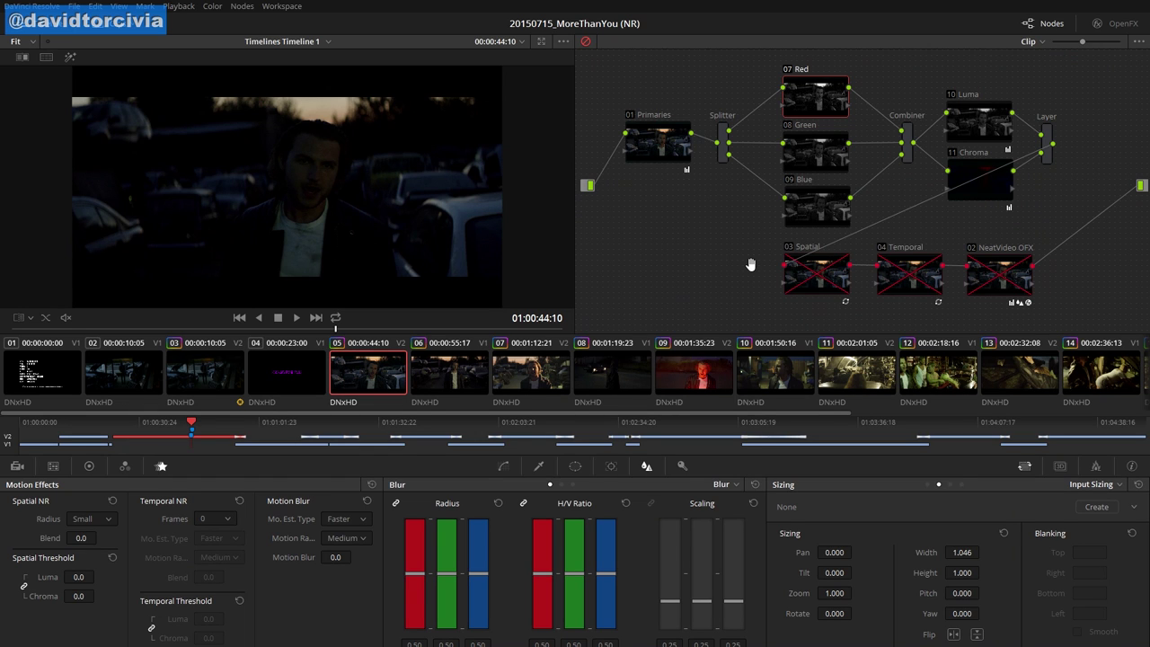
key("shift+d")
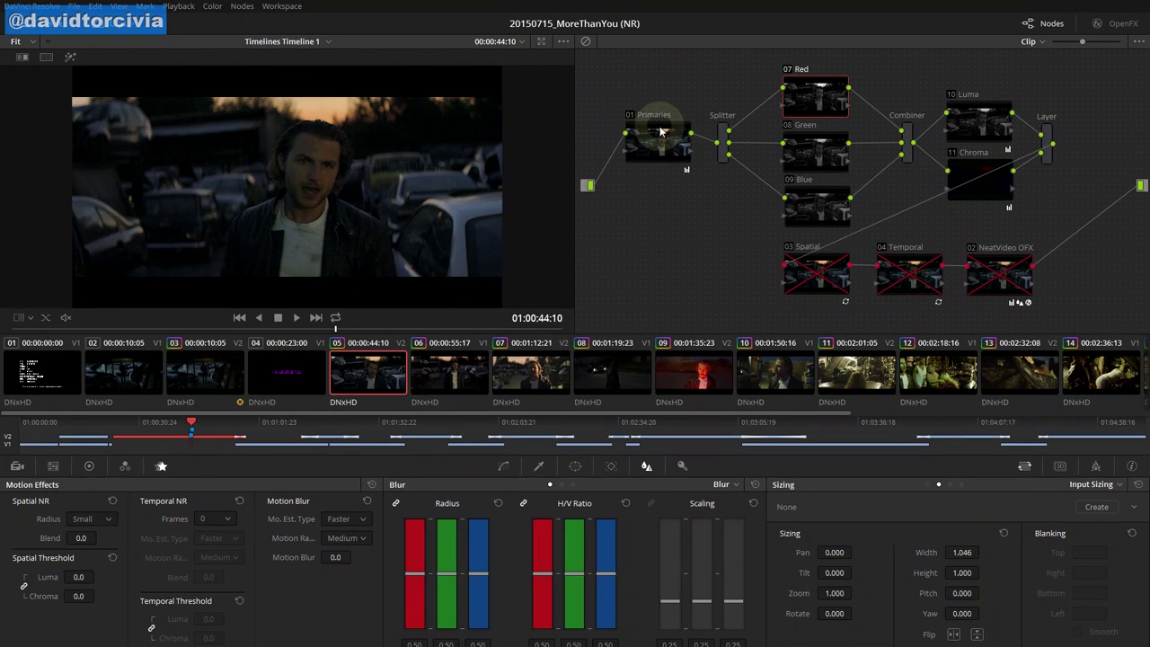
left_click(631, 115)
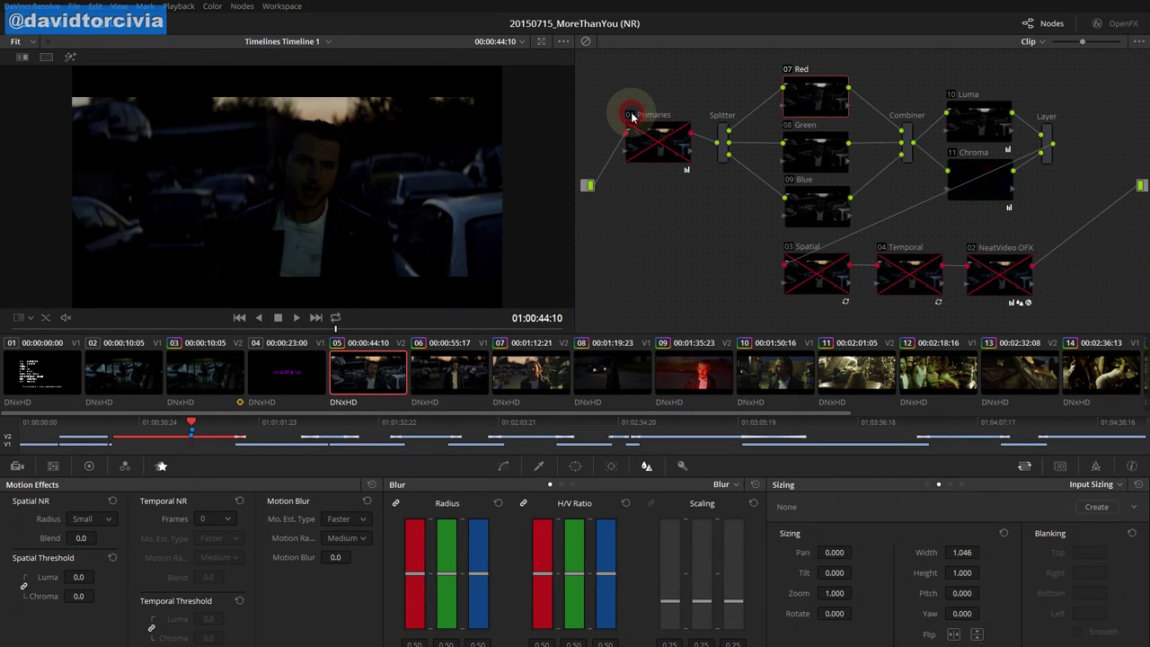
left_click(631, 115)
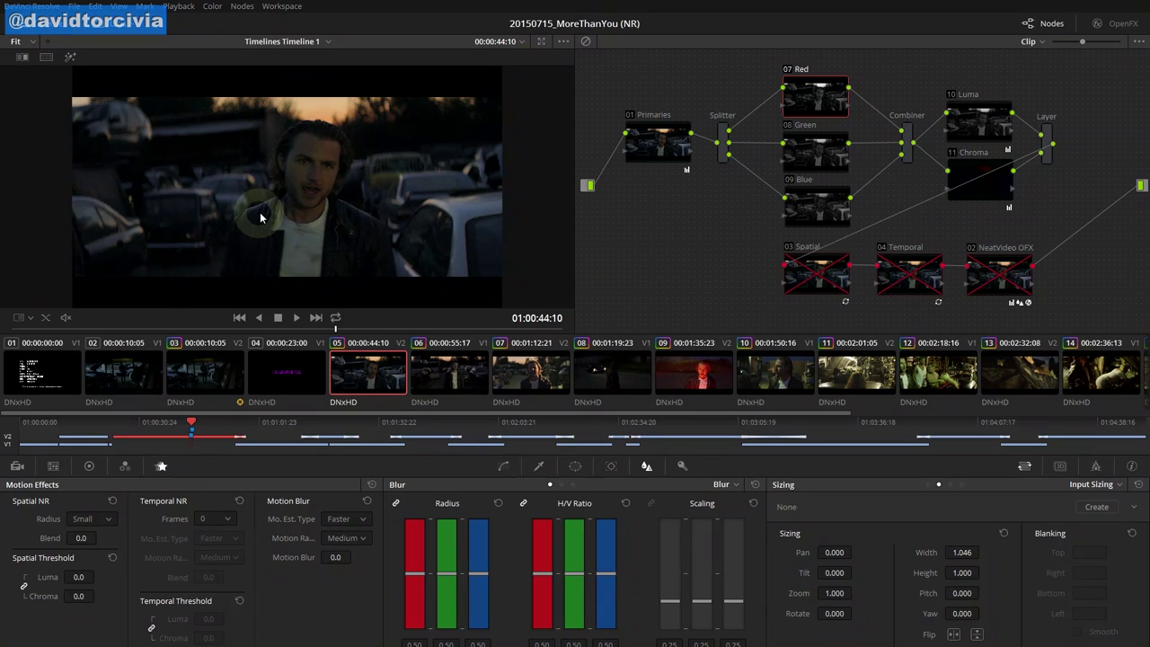
Examine the shot's noise in the enlarged viewer, play it briefly, and return the playhead to 01:00:44:10
key("shift+f")
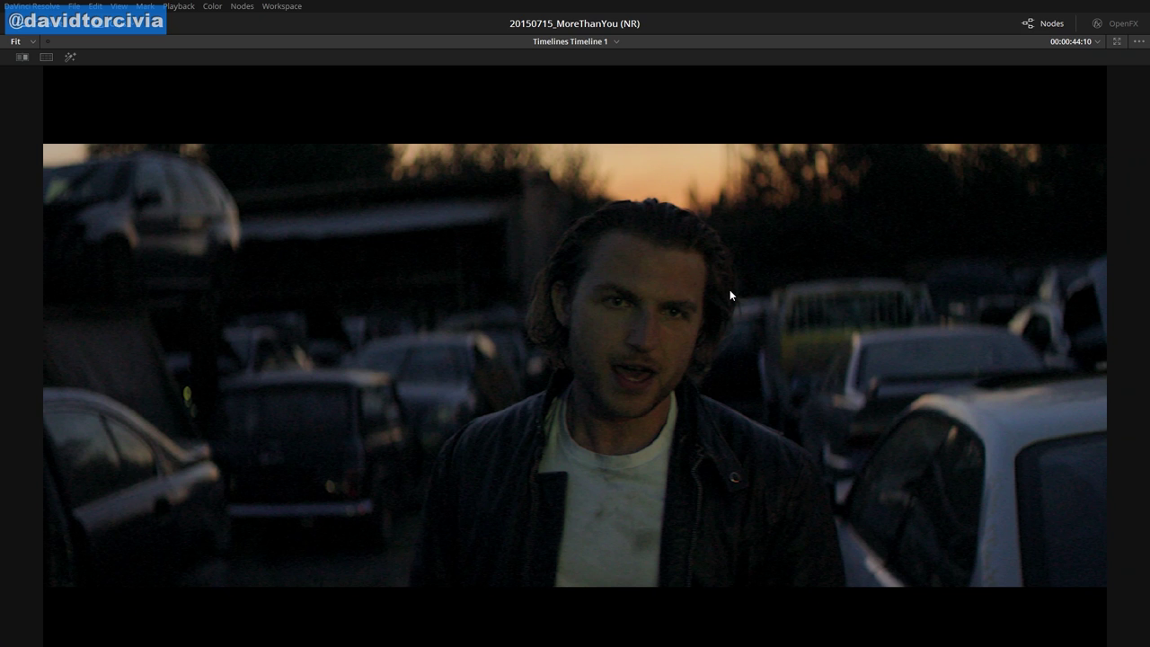
left_click(708, 282)
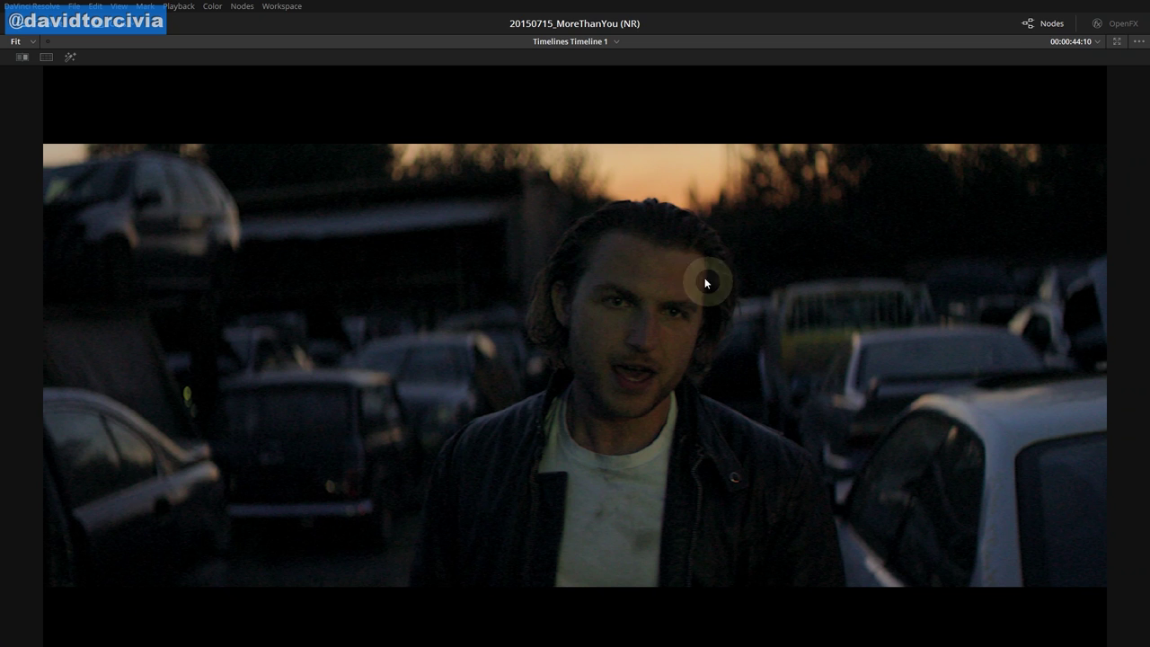
left_click(607, 310)
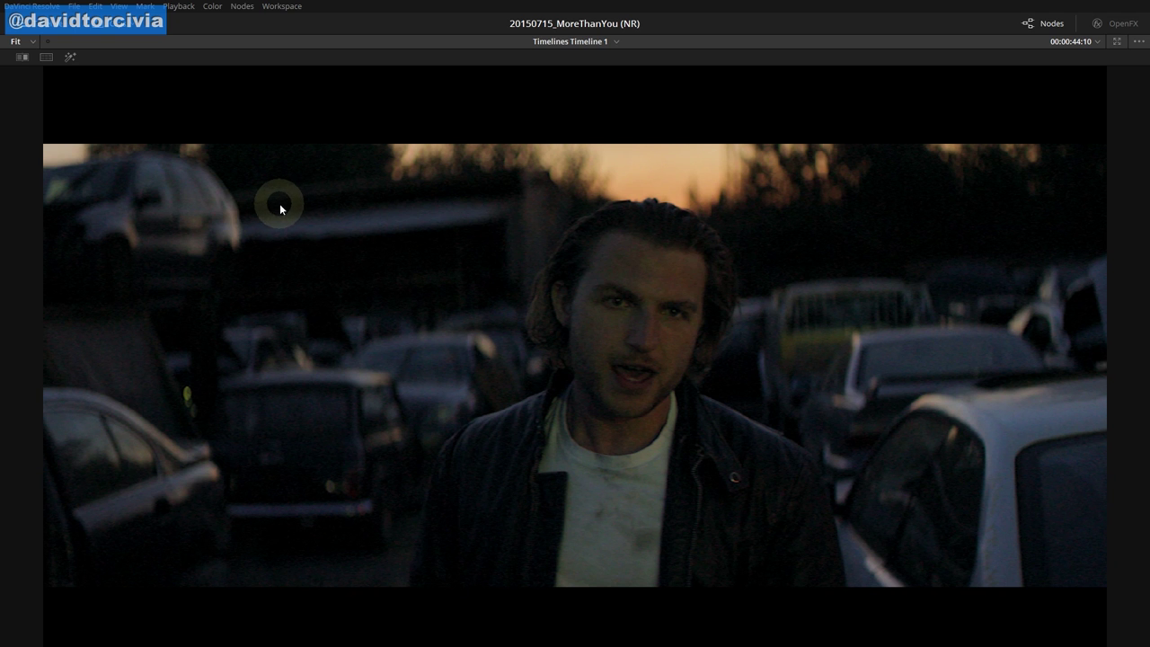
key("space")
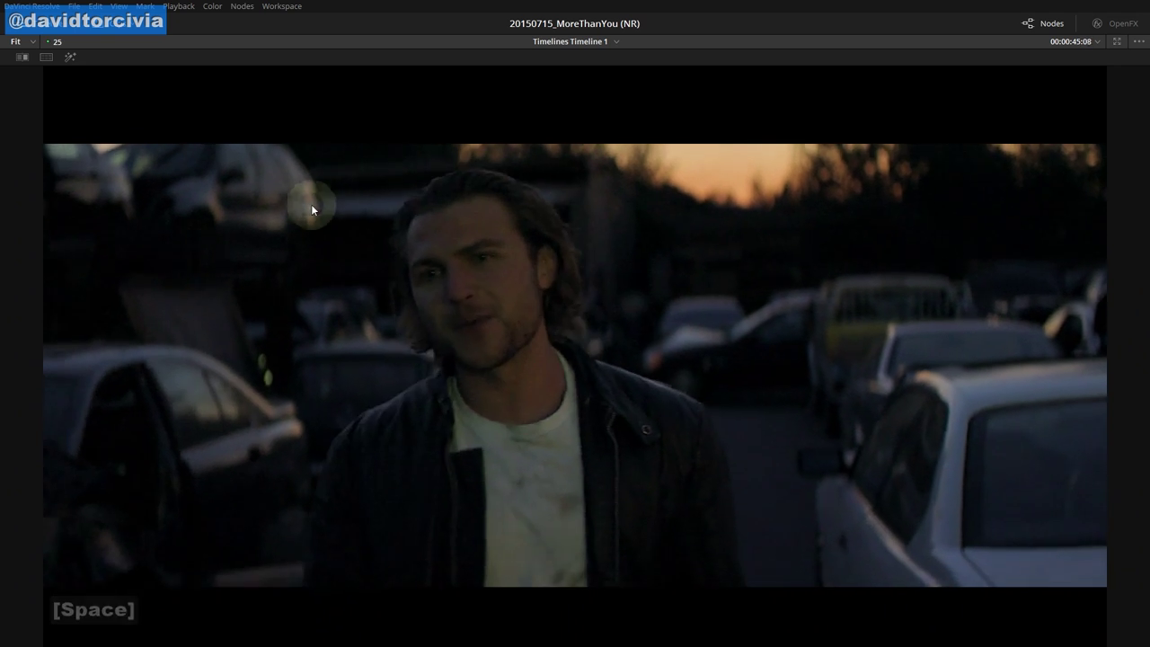
key("space")
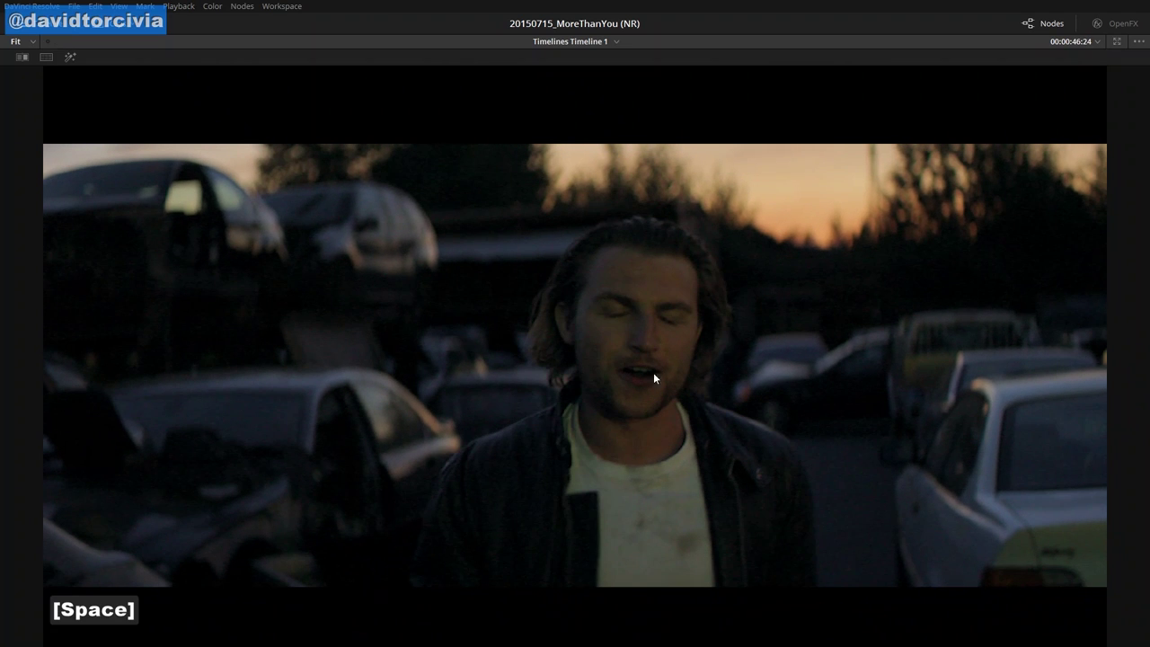
key("shift+f")
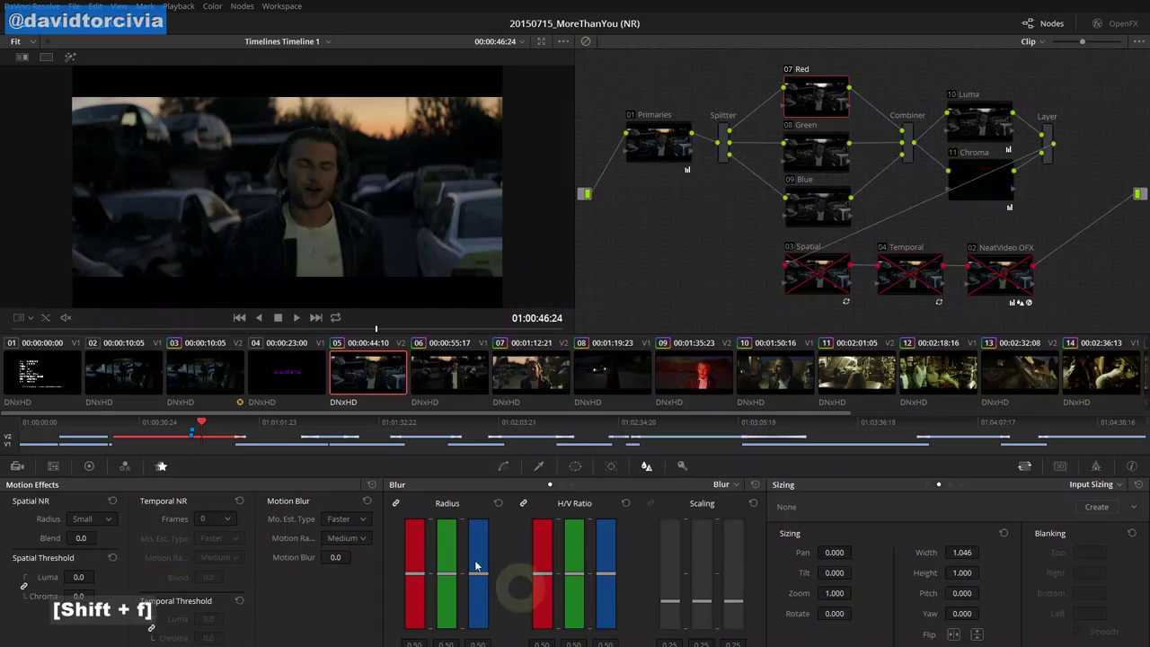
left_click_drag(202, 421, 191, 428)
left_click(757, 270)
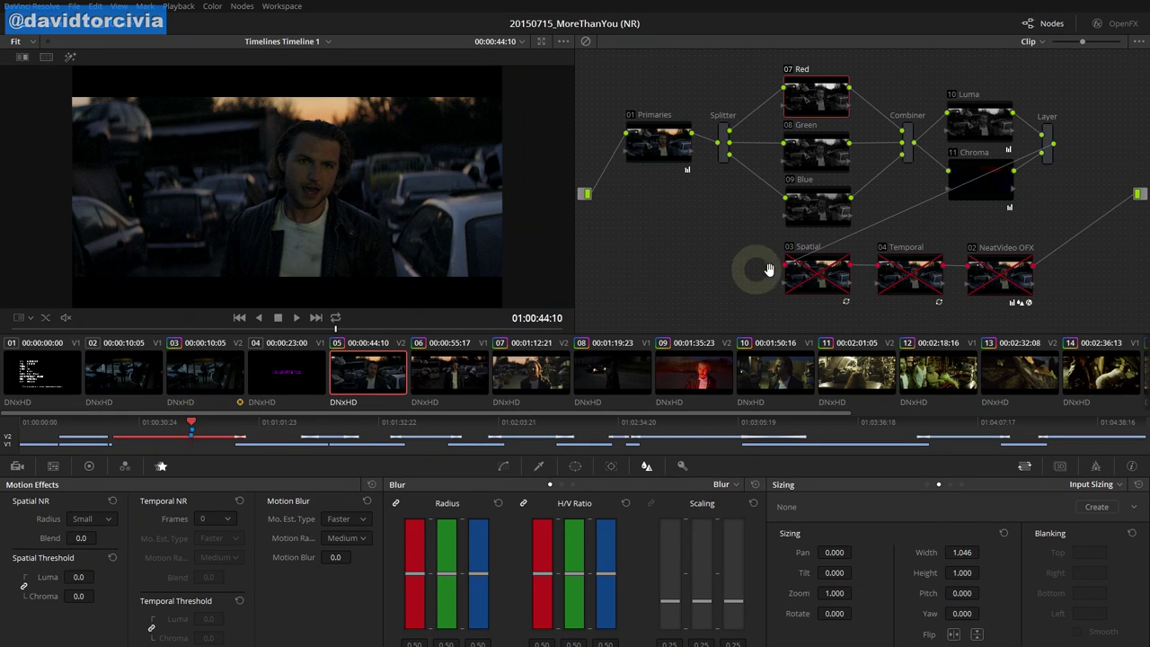
left_click(861, 173)
left_click(802, 102)
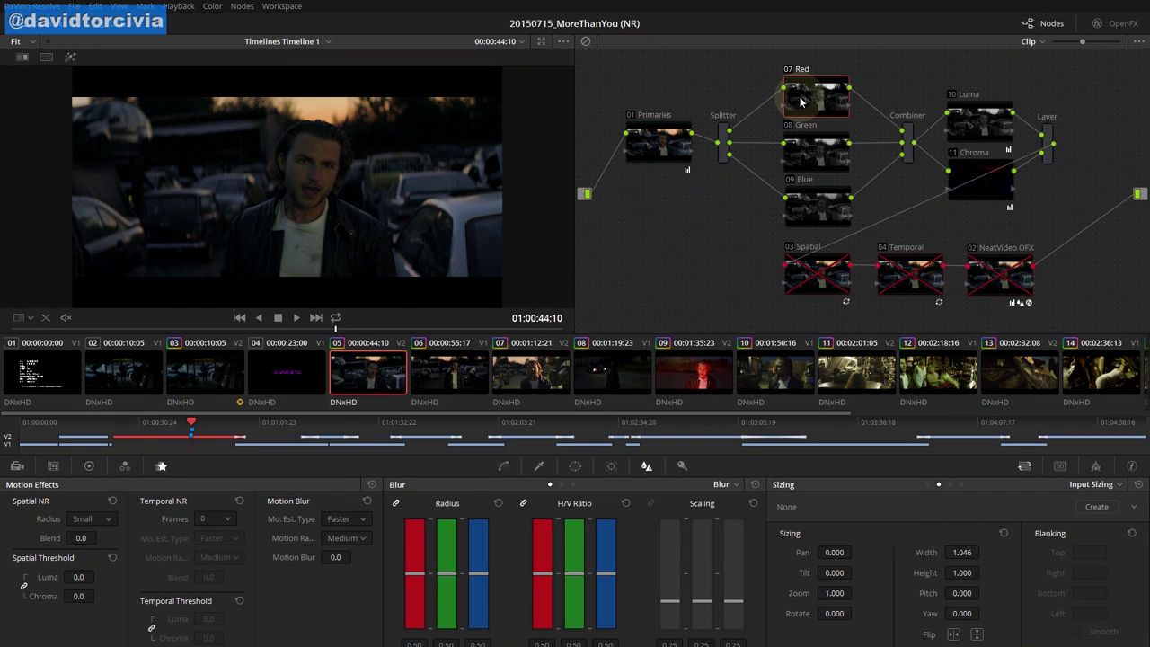
left_click(735, 218)
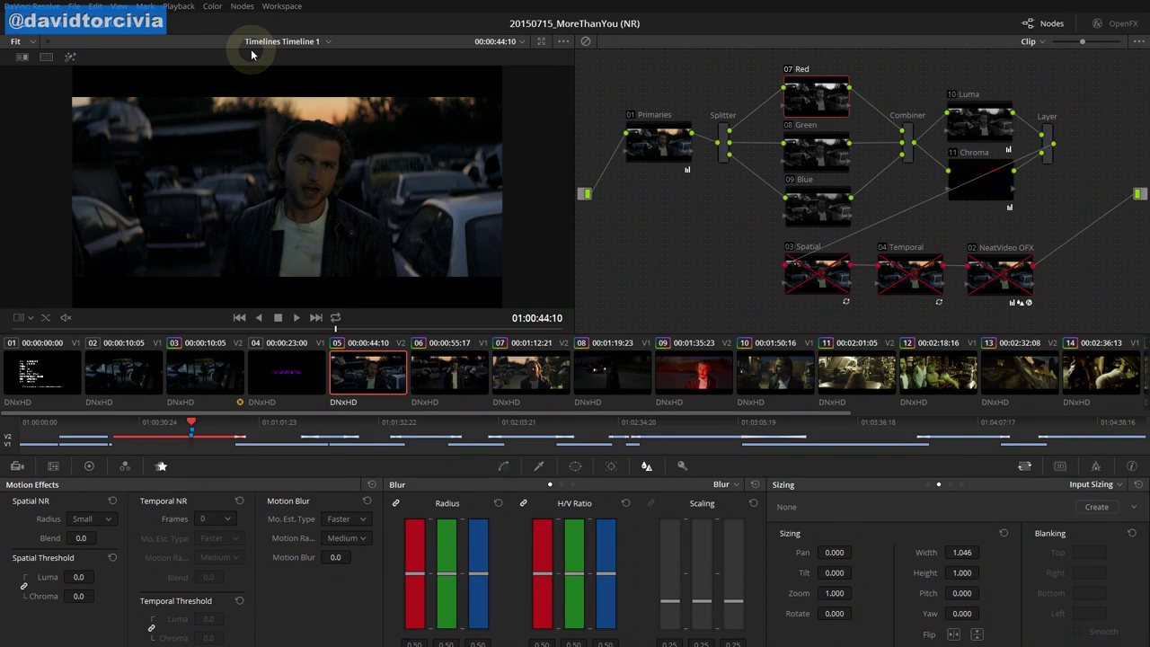
left_click(242, 6)
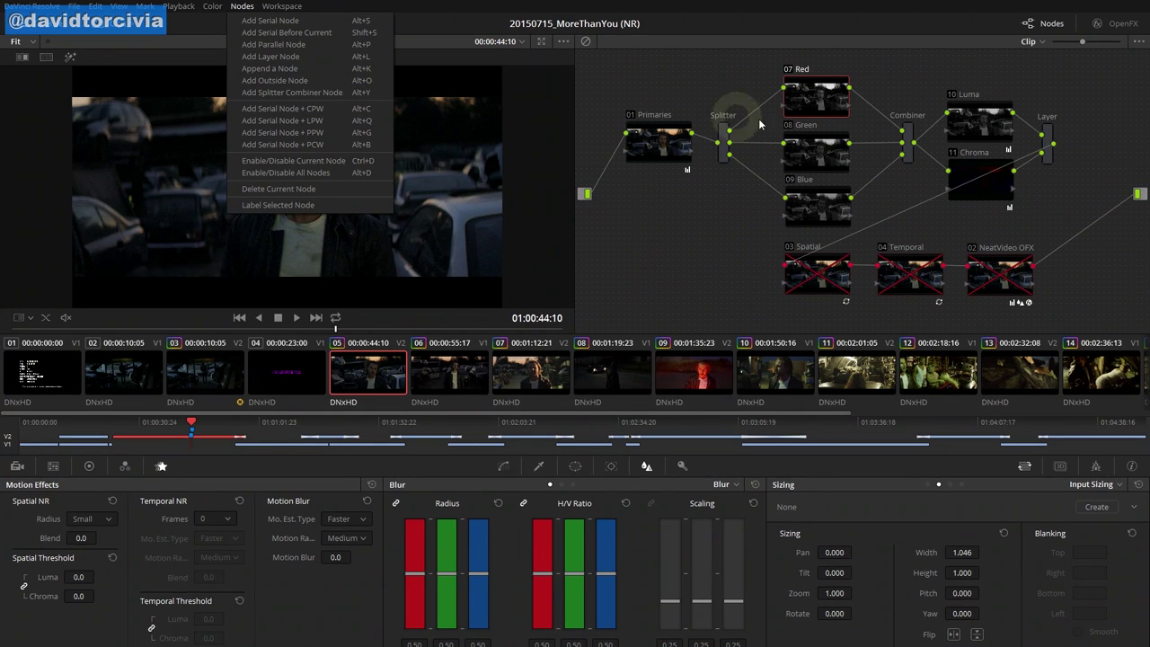
left_click(712, 215)
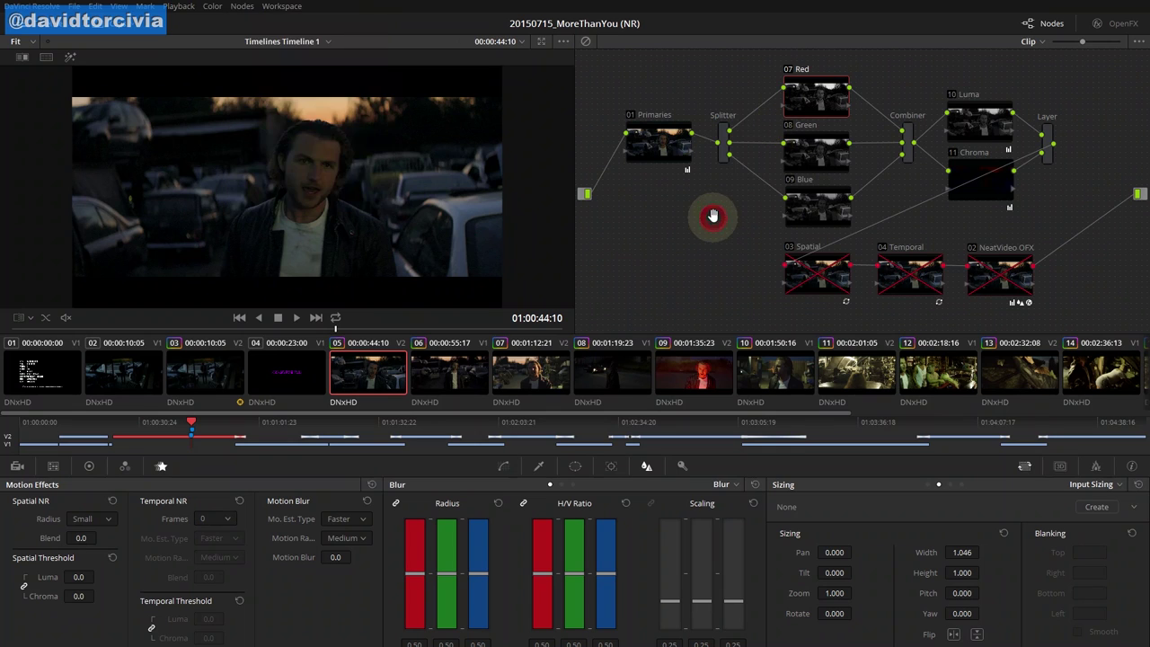
Highlight the output of the Red node and inspect its noise in the enlarged viewer
left_click(831, 99)
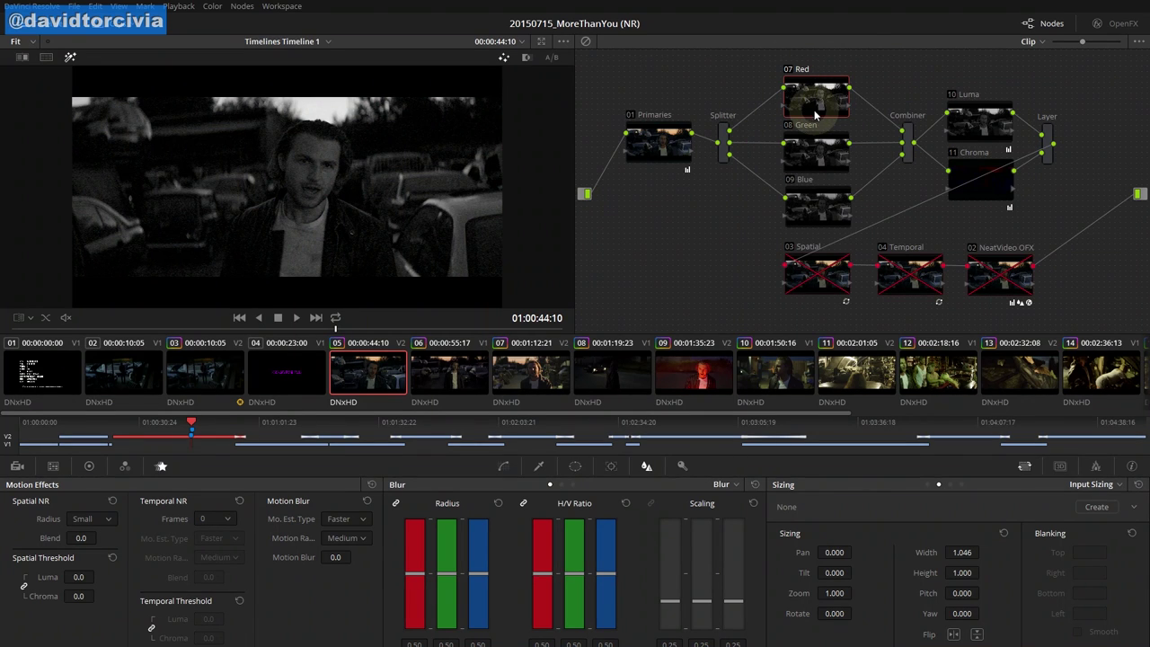
key("shift+f")
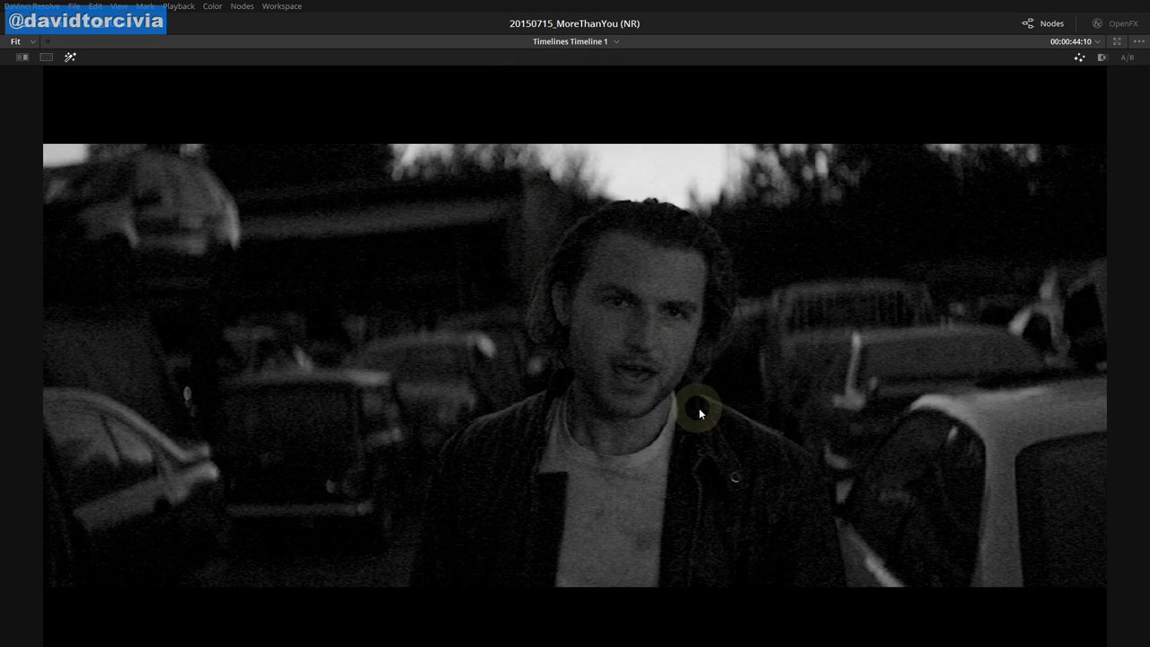
key("shift+f")
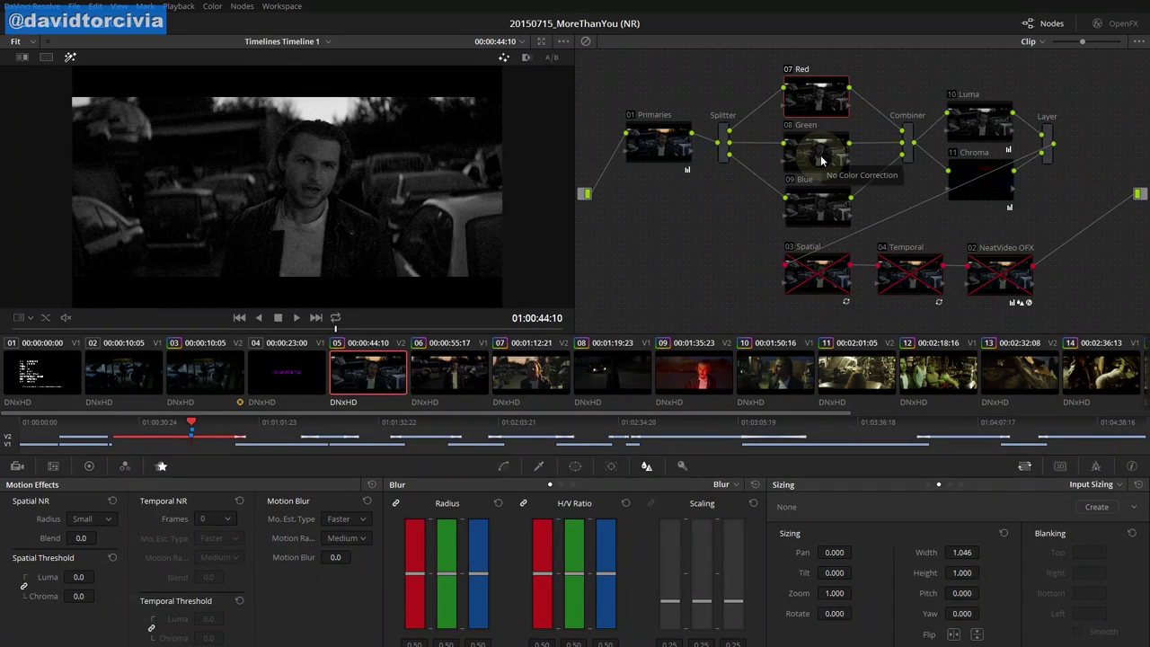
Inspect the noise in the highlighted Green node's channel in the enlarged viewer
key("shift+f")
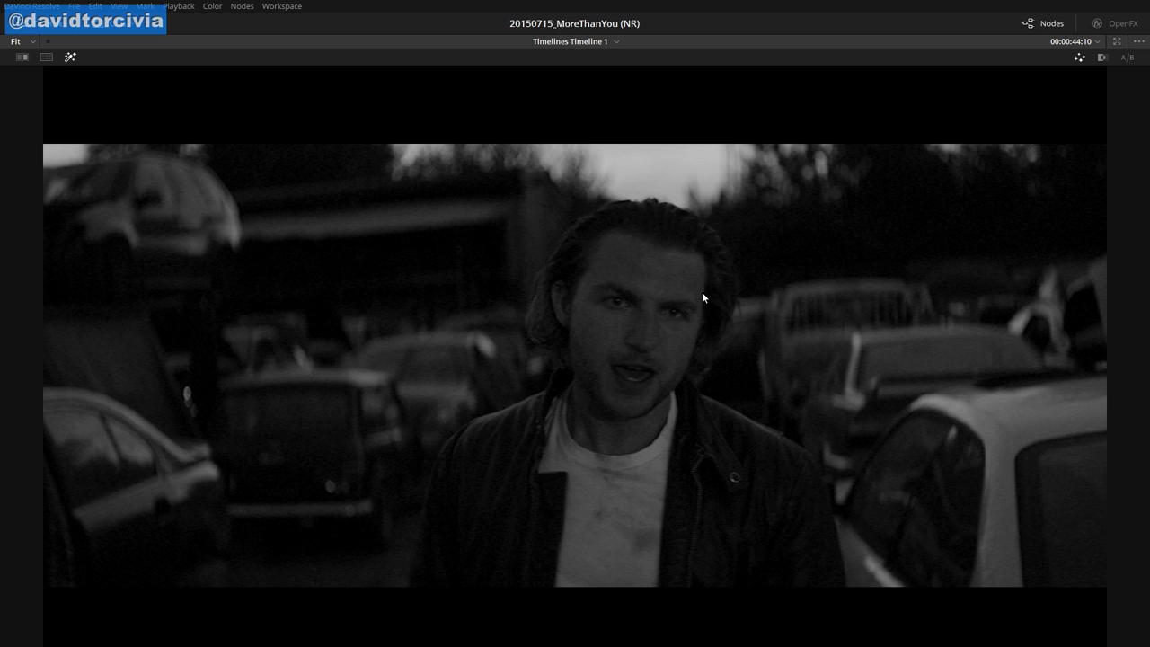
left_click(567, 243)
left_click(266, 233)
left_click(432, 205)
key("shift+f")
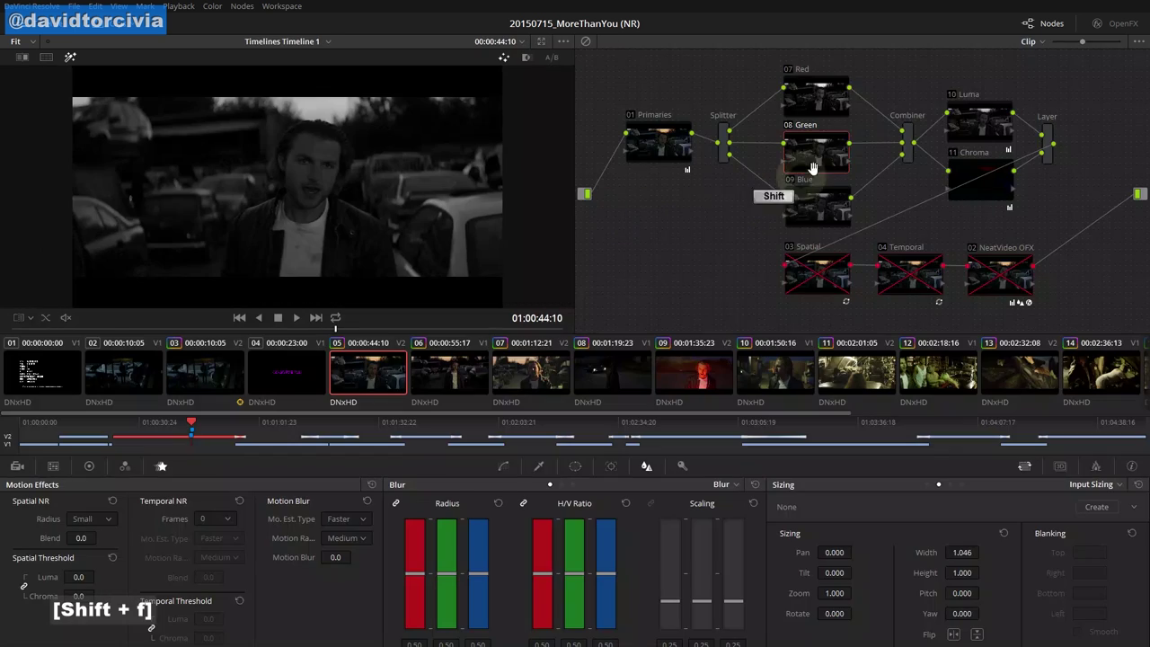
Compare the Red and Blue channels in the enlarged viewer, reselect the Red node and turn highlighting off
key("shift+f")
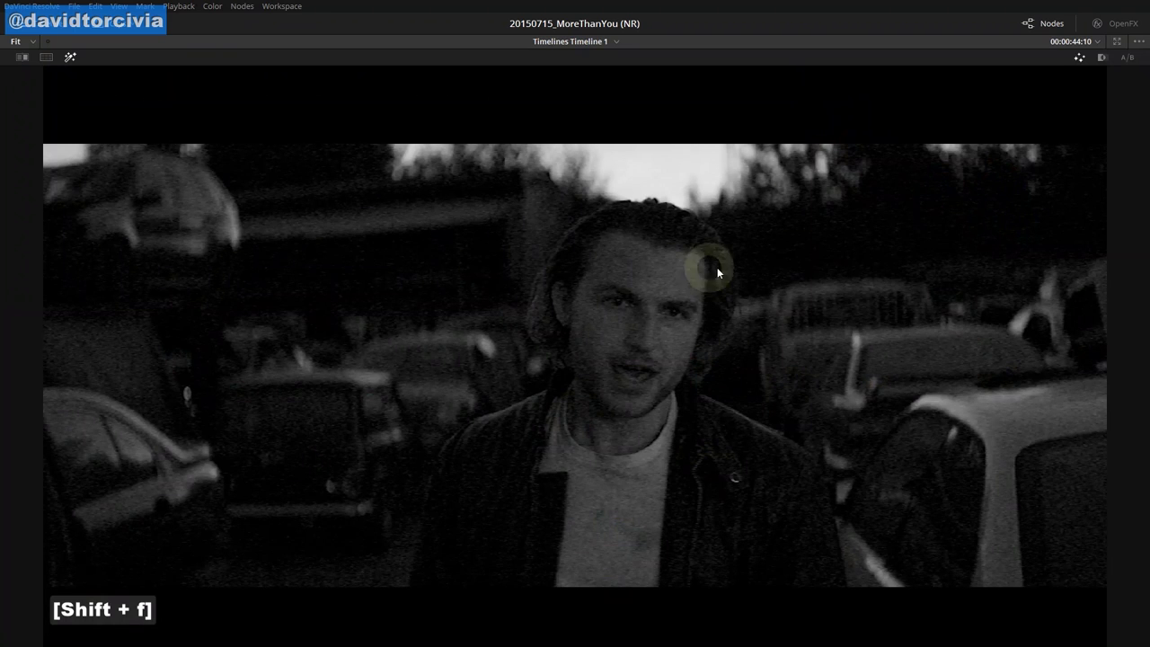
key("shift+f")
key("shift+f")
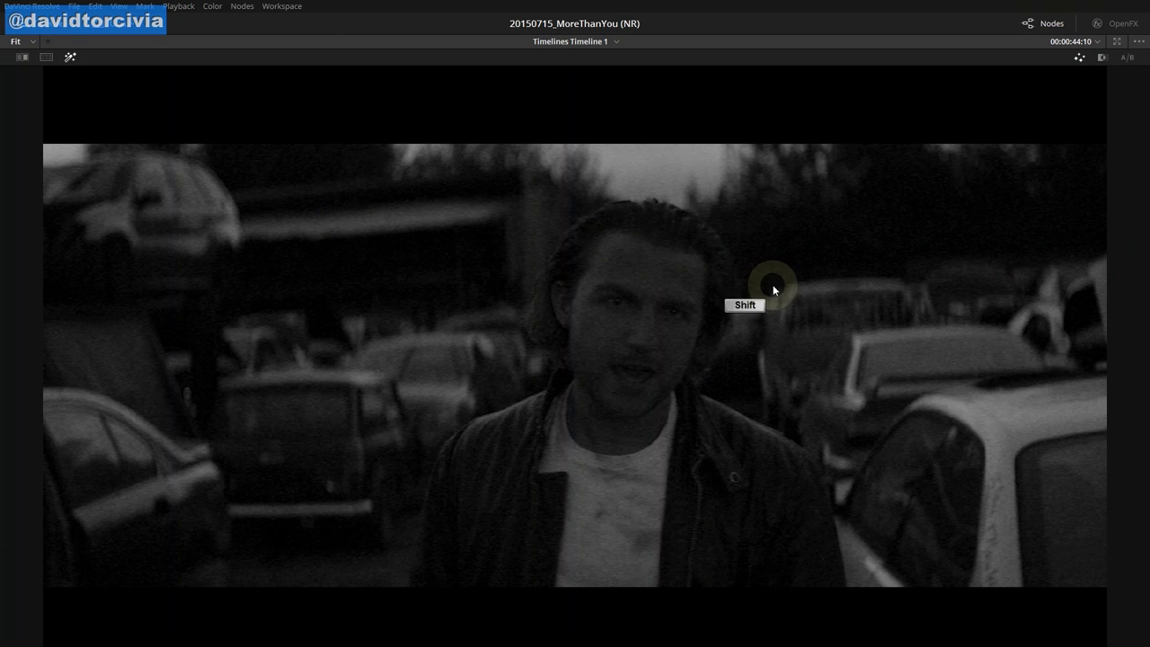
key("shift+f")
left_click(840, 158)
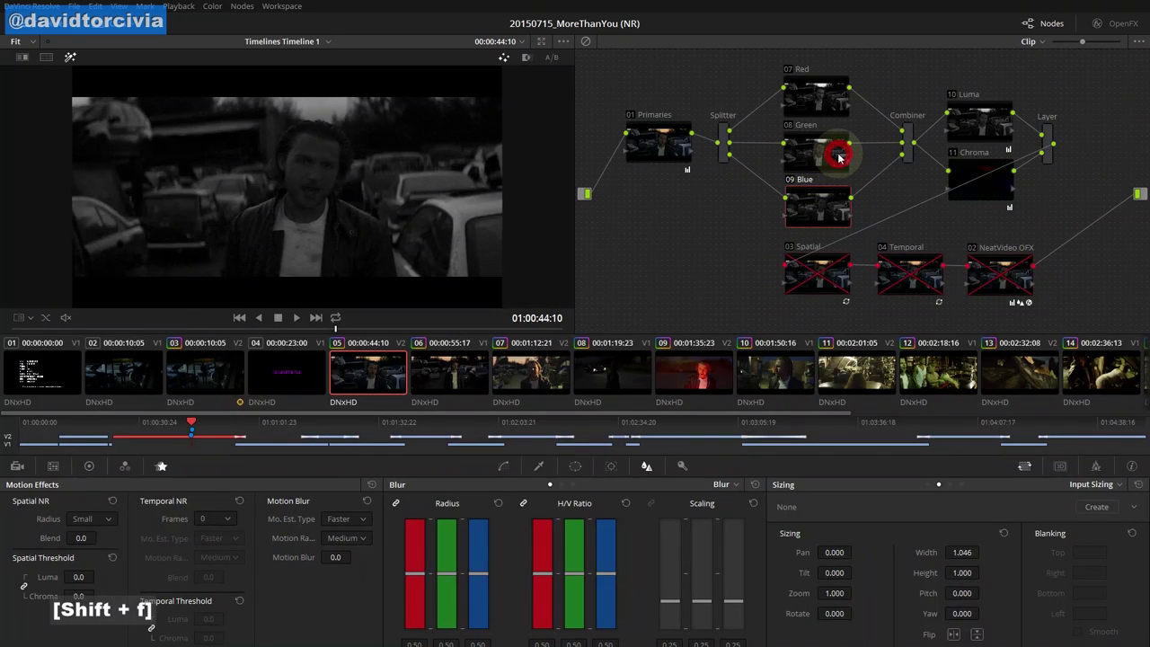
left_click(816, 90)
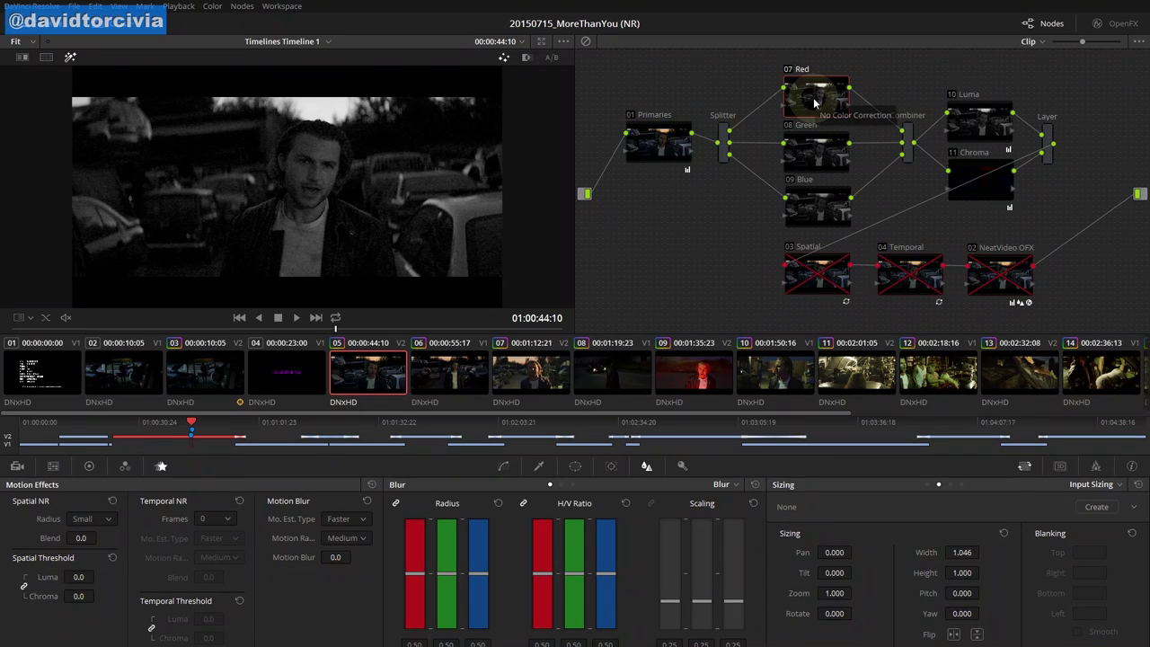
key("shift+h")
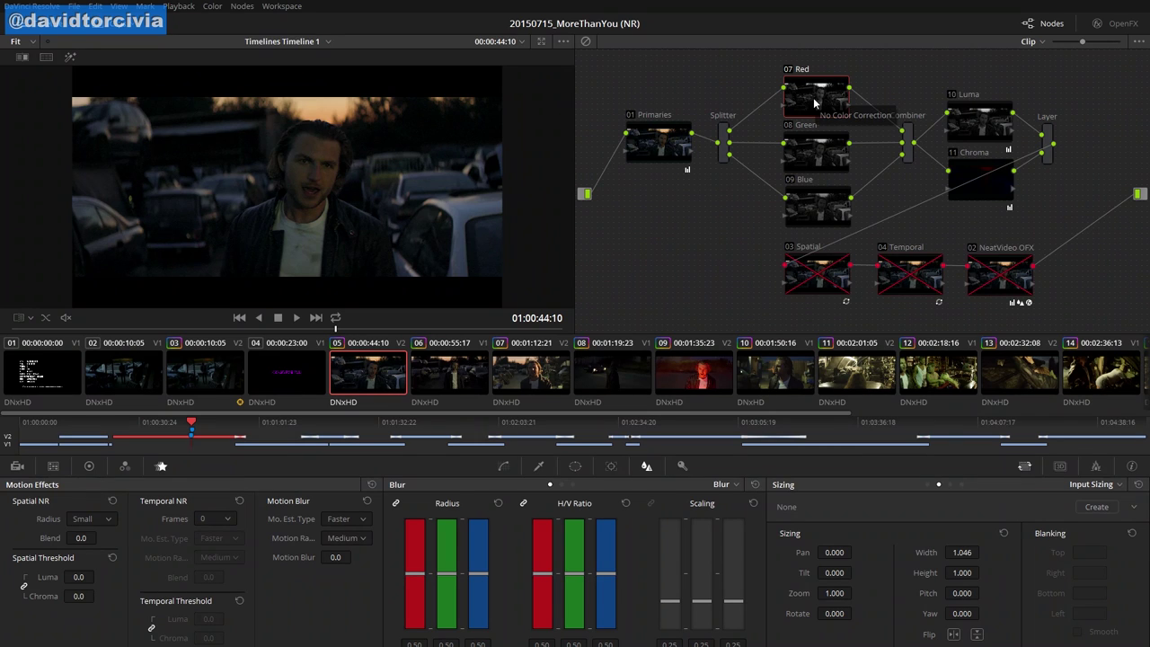
Check the recombined full-colour image for noise in the enlarged viewer
left_click(816, 110)
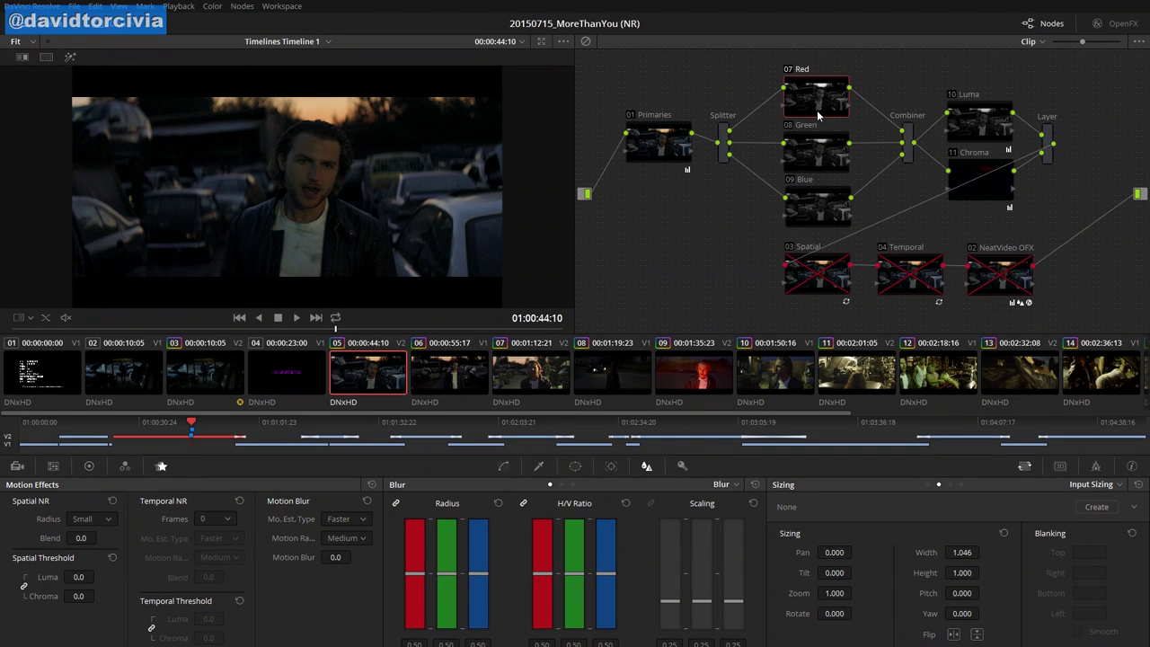
key("shift")
key("shift")
key("shift+f")
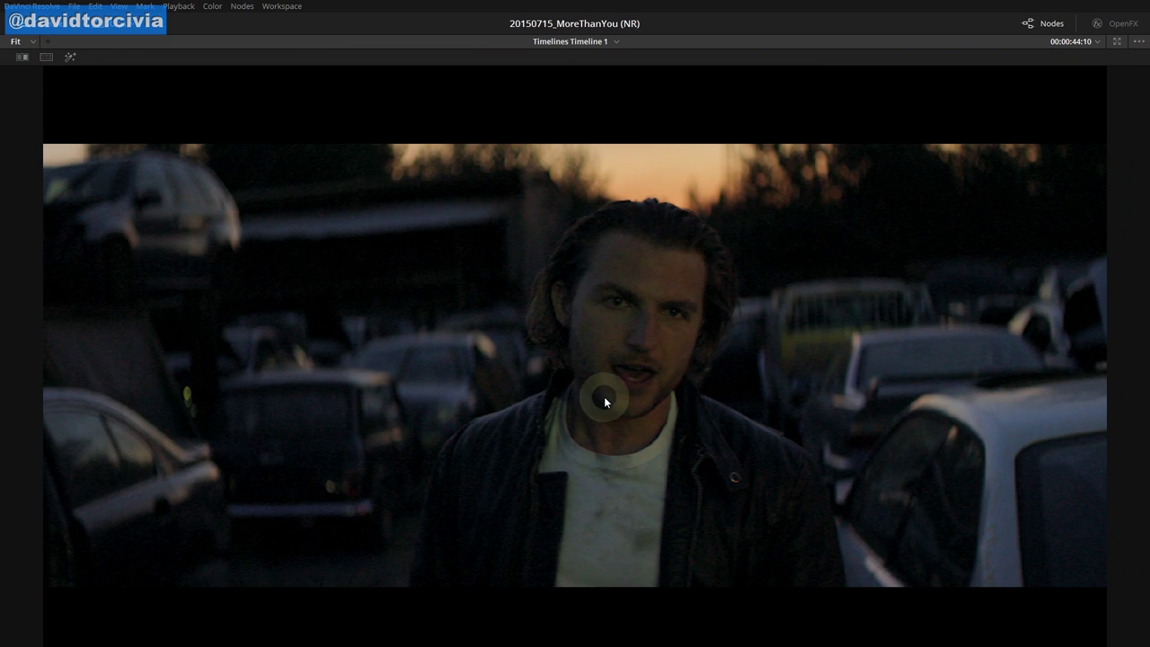
key("shift+f")
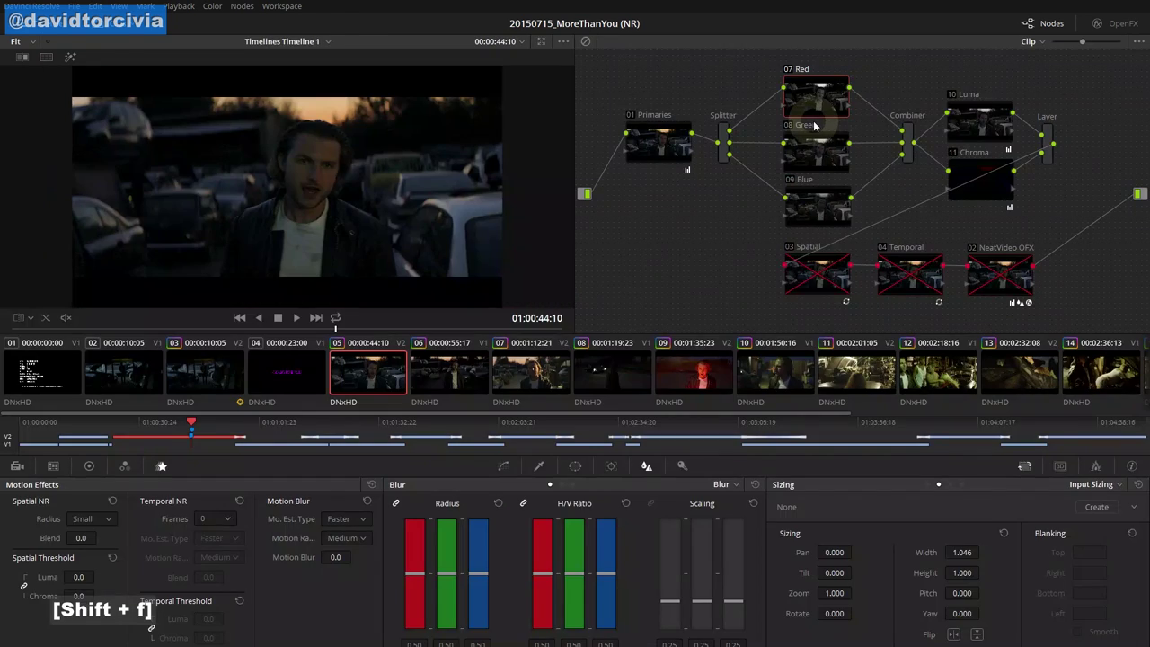
Highlight the Red and Blue nodes in turn, compare their noise in the enlarged viewer, and turn highlighting off
key("shift+f")
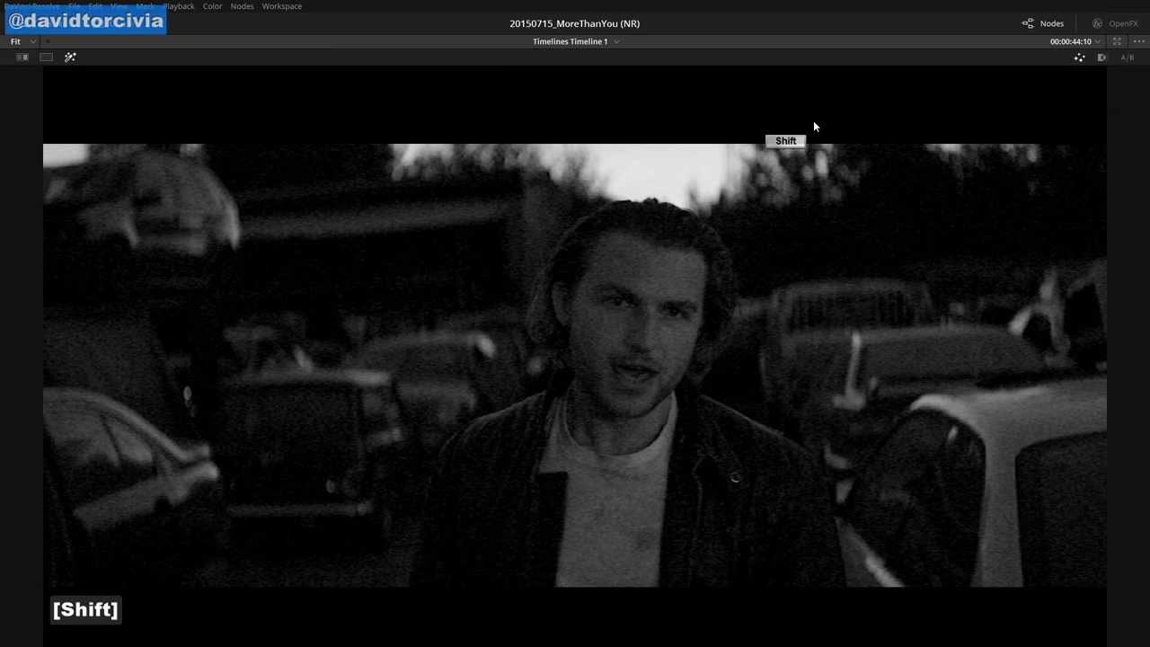
key("shift+f")
key("shift+f")
left_click(818, 208)
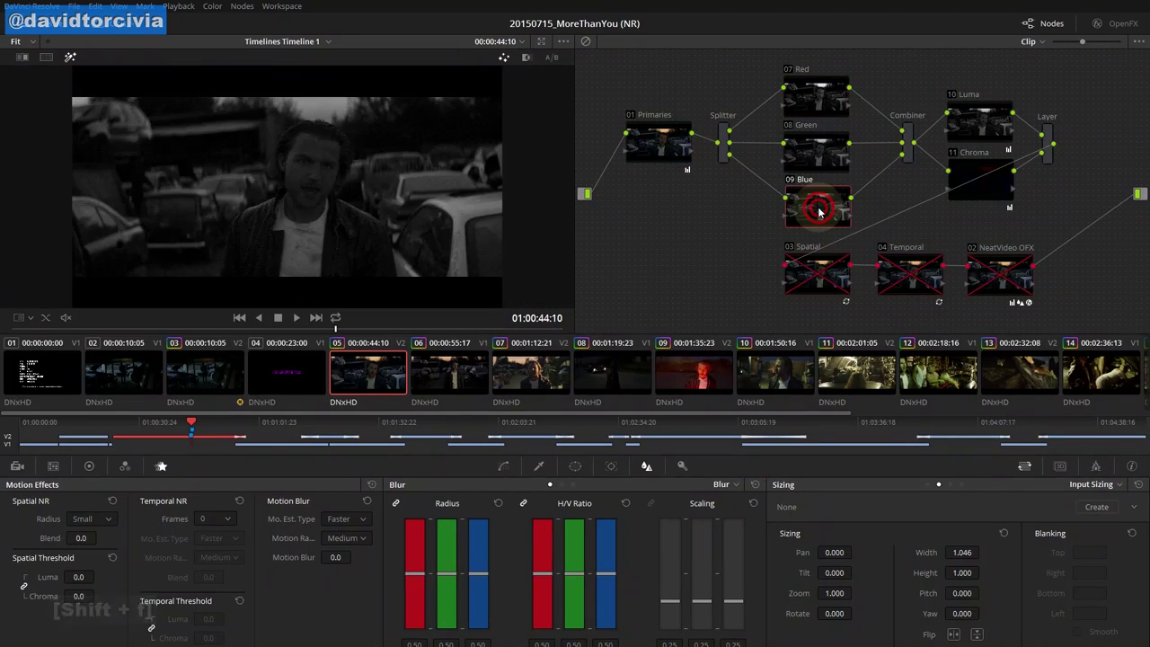
key("shift+f")
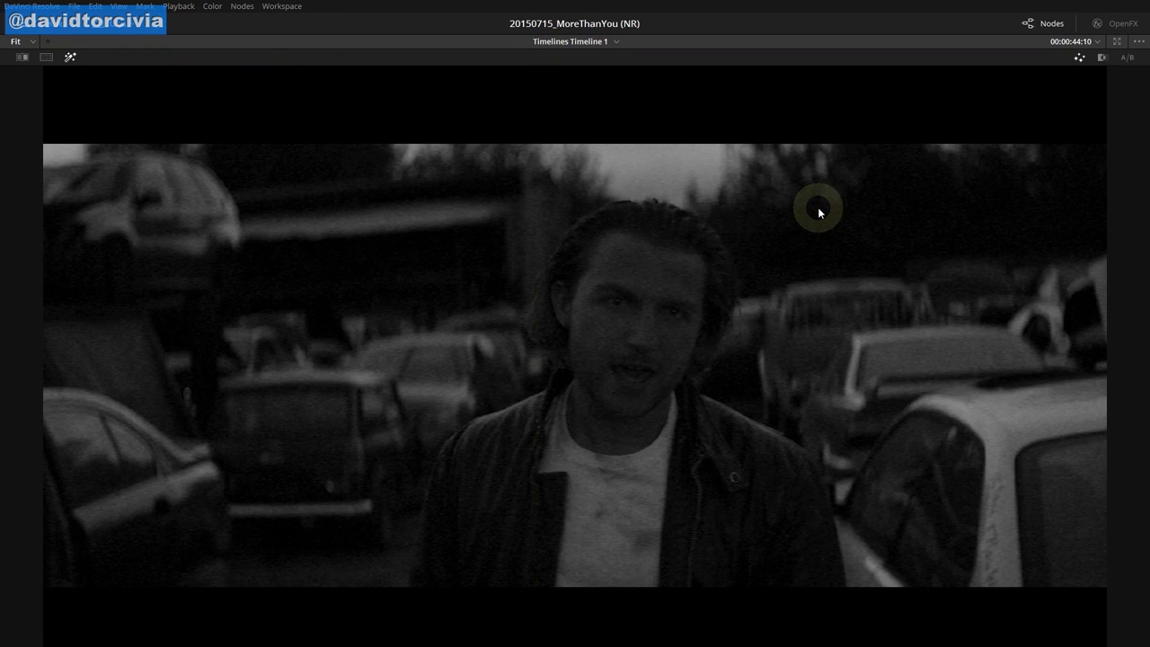
key("shift+f")
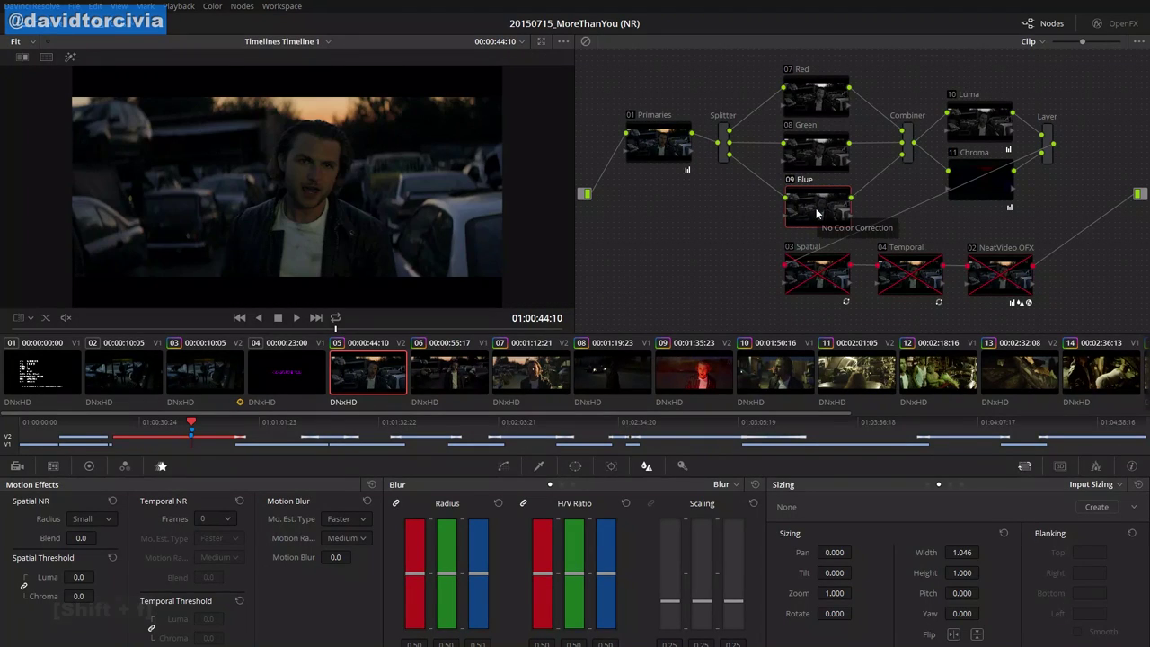
Check the Luma and Chroma nodes and the options of the Layer mixer that combines them
left_click(971, 131)
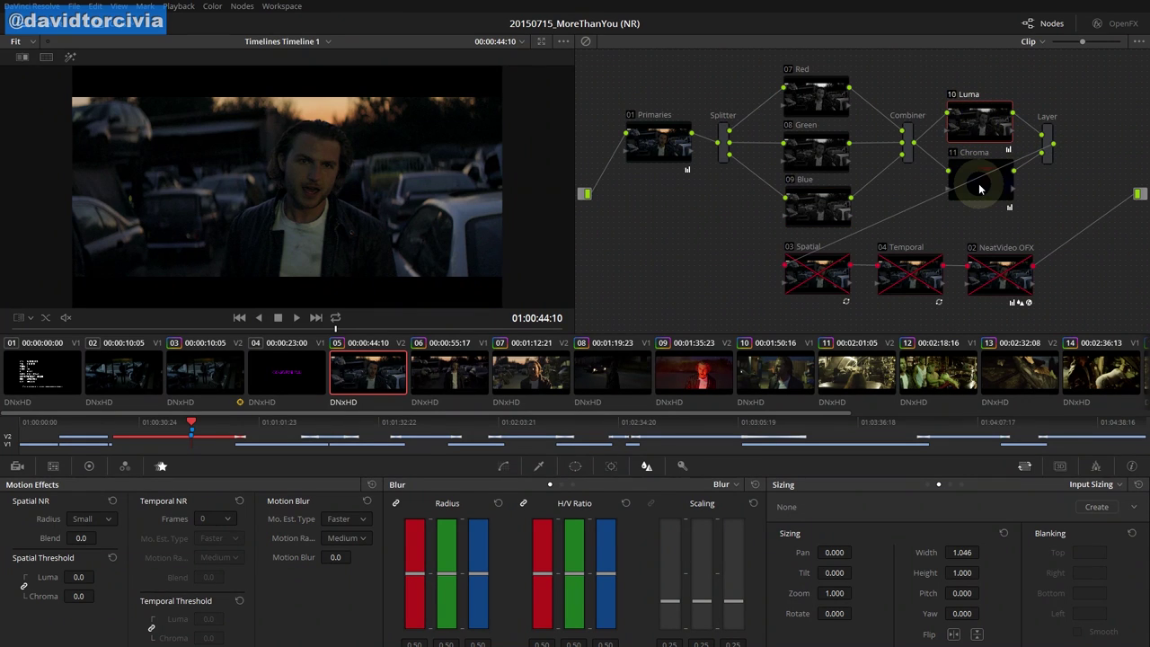
right_click(1045, 130)
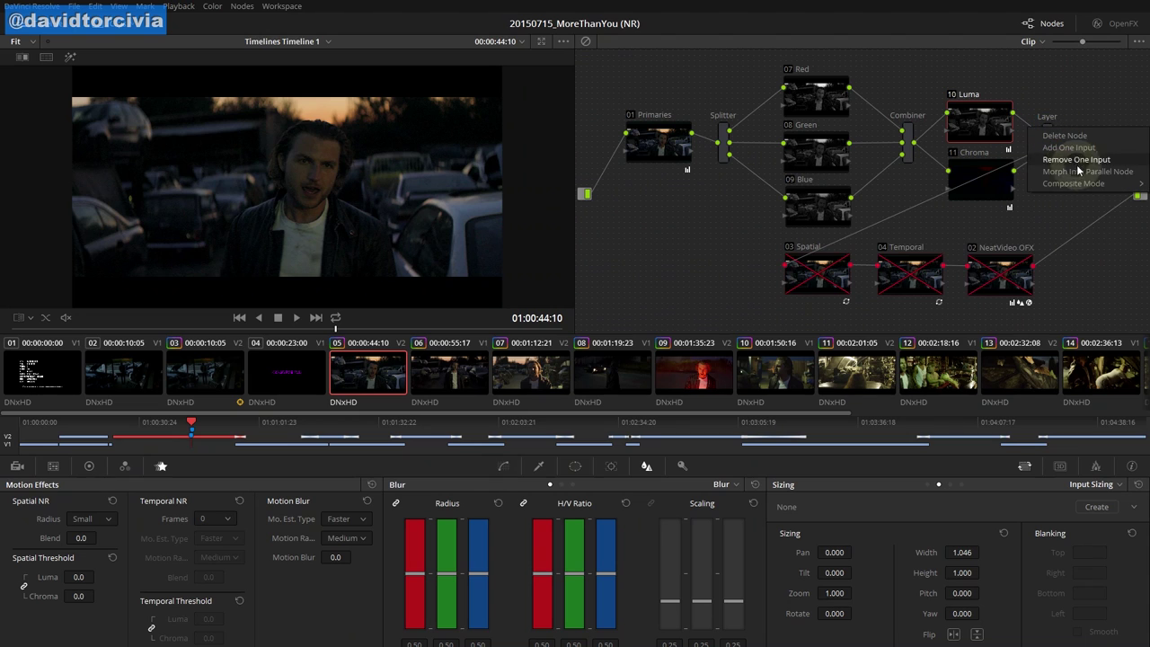
mouse_move(1079, 183)
left_click(986, 197)
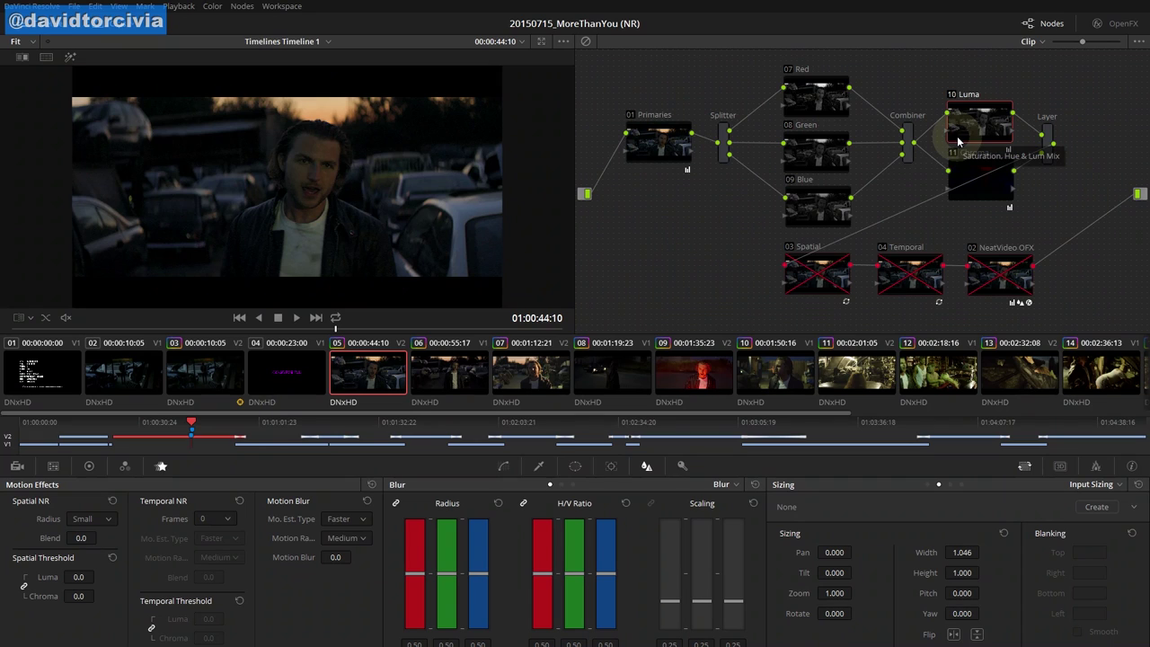
left_click(989, 192)
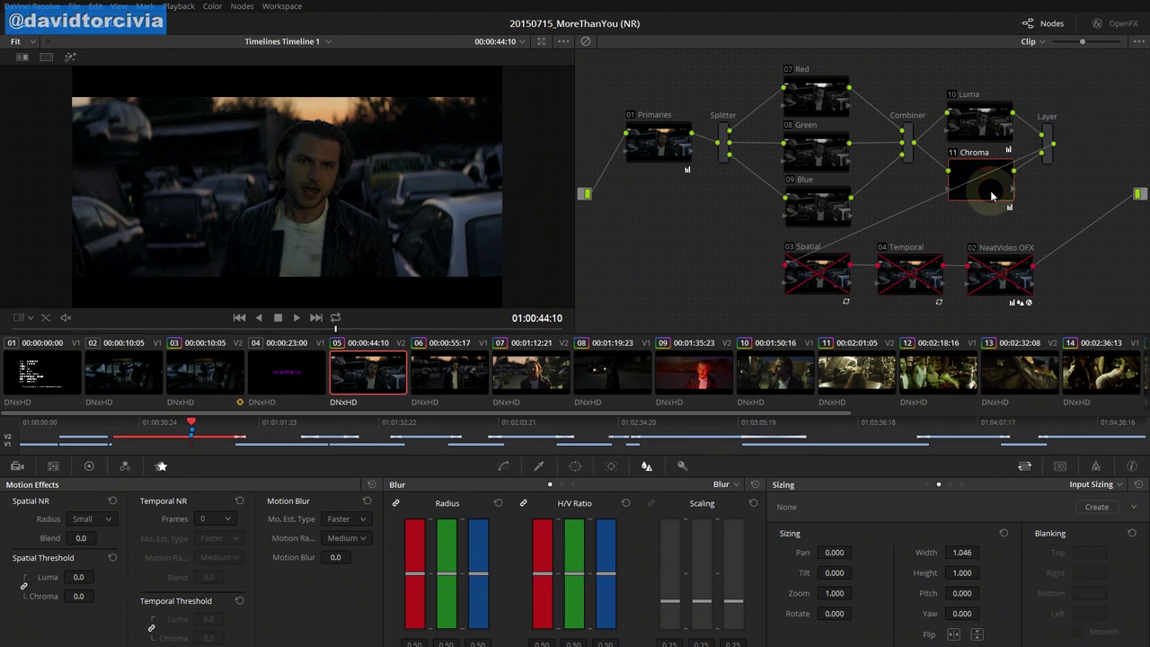
Highlight the Luma node and inspect the noise in its luminance image in the enlarged viewer
left_click(993, 121)
key("shift+h")
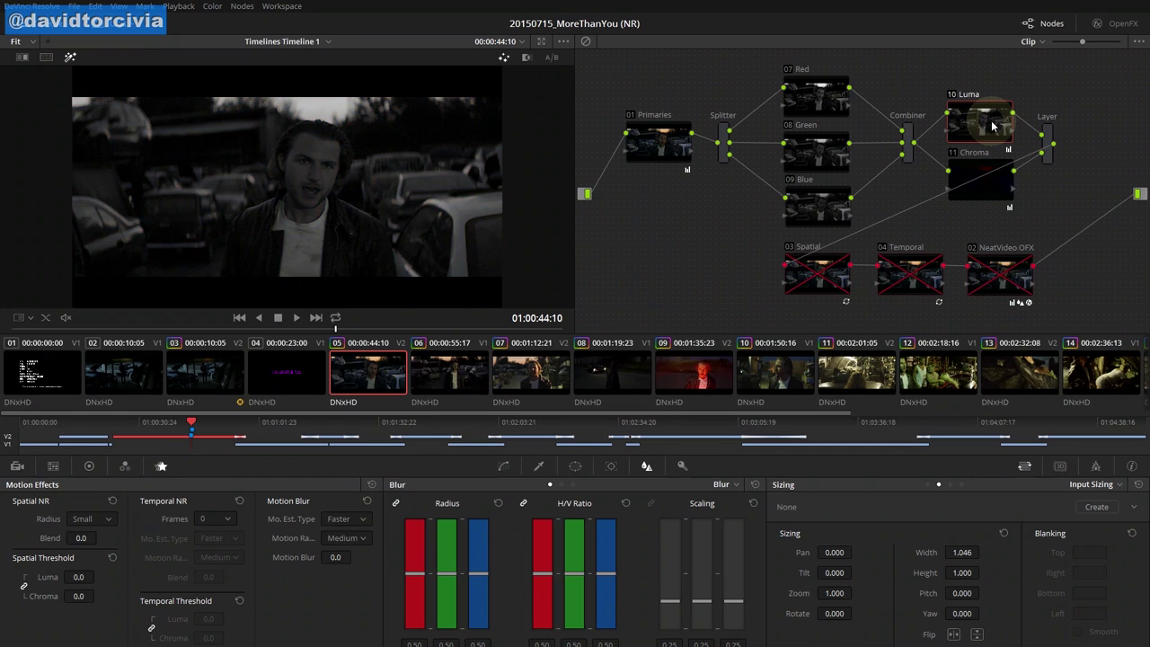
key("shift+f")
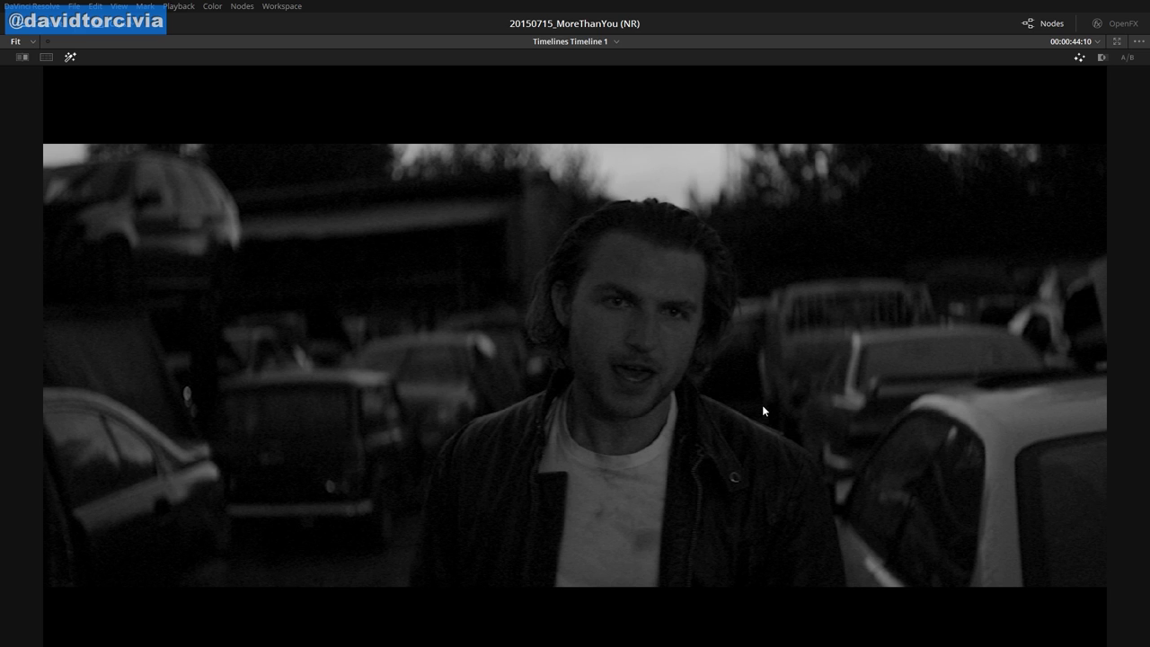
key("shift+f")
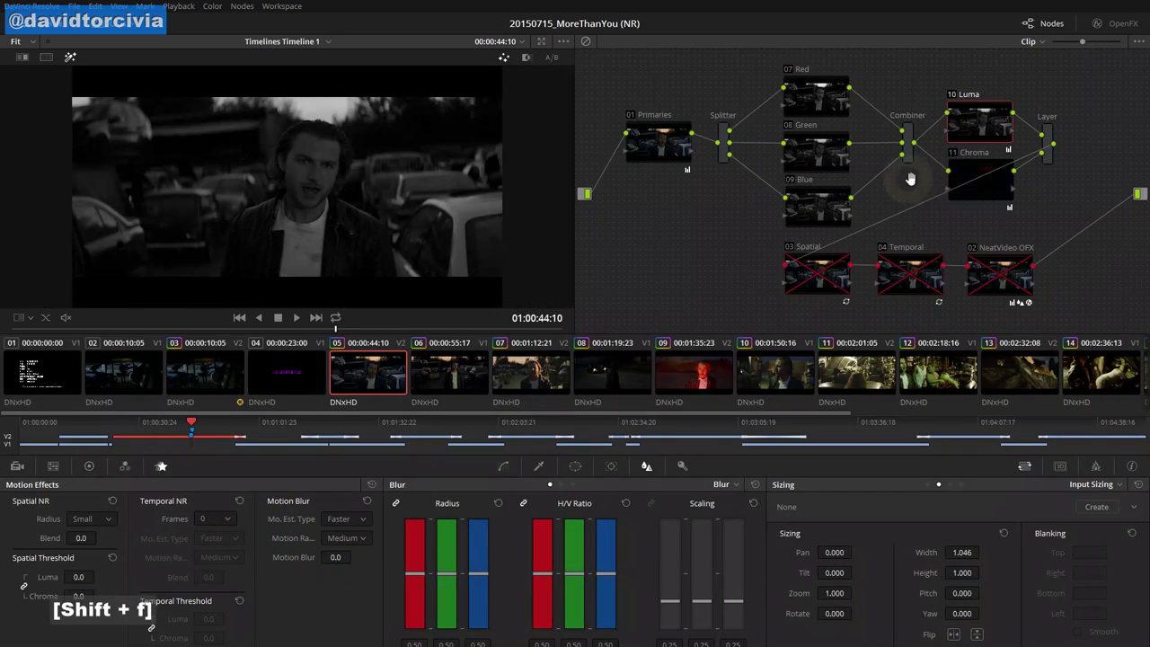
Inspect the noise of the highlighted Chroma node in the enlarged viewer and turn highlighting off
left_click(986, 196)
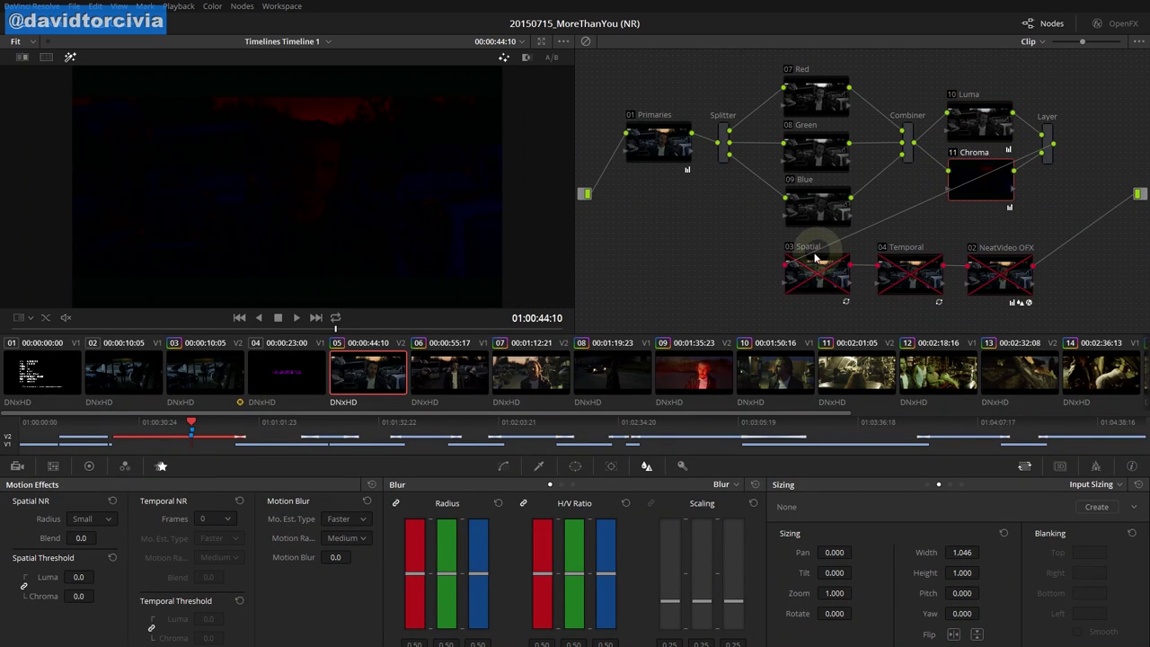
key("shift+f")
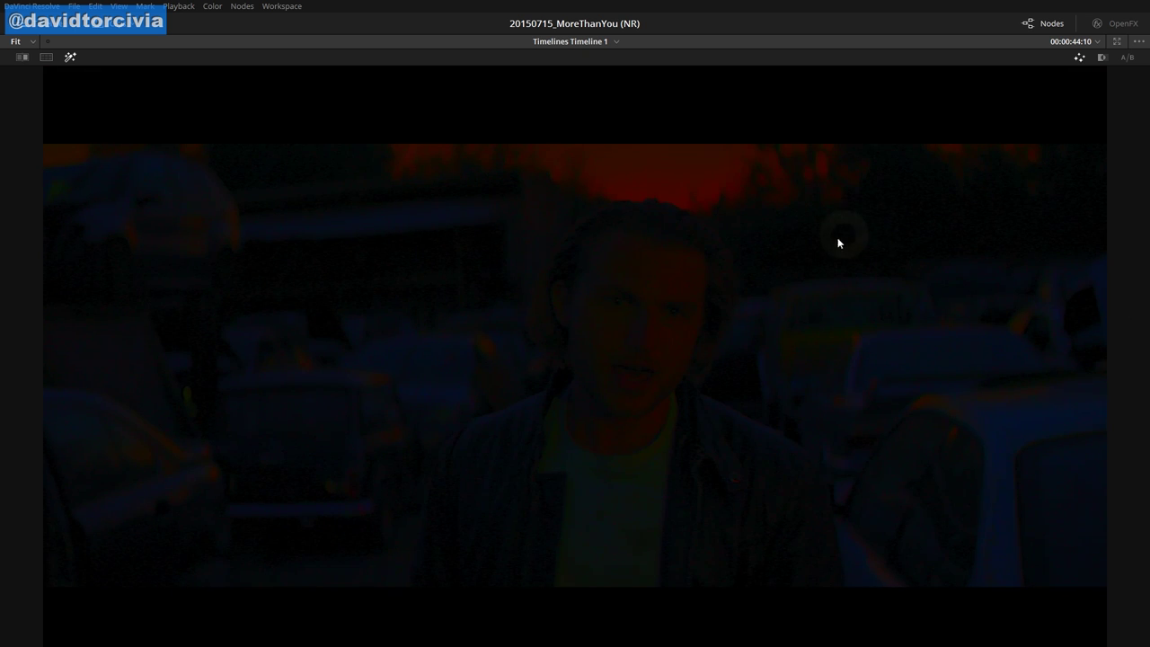
mouse_move(762, 306)
left_mouse_down()
mouse_move(661, 257)
mouse_move(675, 360)
left_mouse_up()
mouse_move(629, 408)
left_mouse_down()
mouse_move(668, 275)
mouse_move(424, 336)
mouse_move(300, 267)
mouse_move(423, 275)
mouse_move(231, 288)
mouse_move(392, 426)
mouse_move(315, 423)
mouse_move(301, 407)
mouse_move(329, 429)
mouse_move(601, 482)
mouse_move(713, 518)
mouse_move(677, 562)
left_mouse_up()
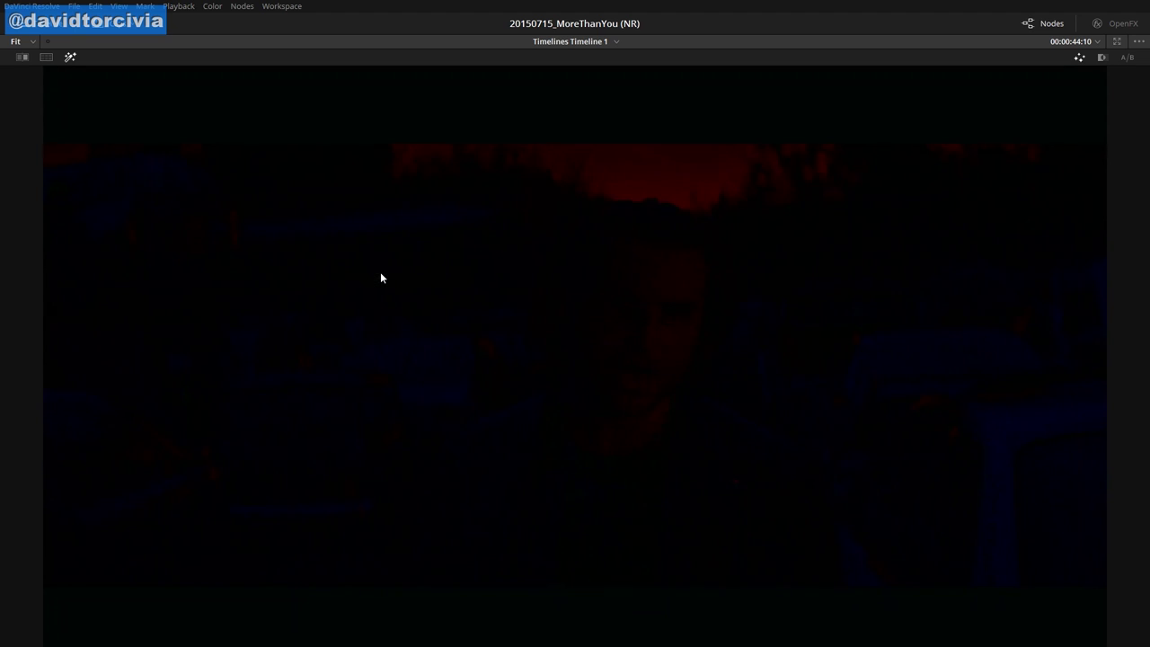
key("shift+f")
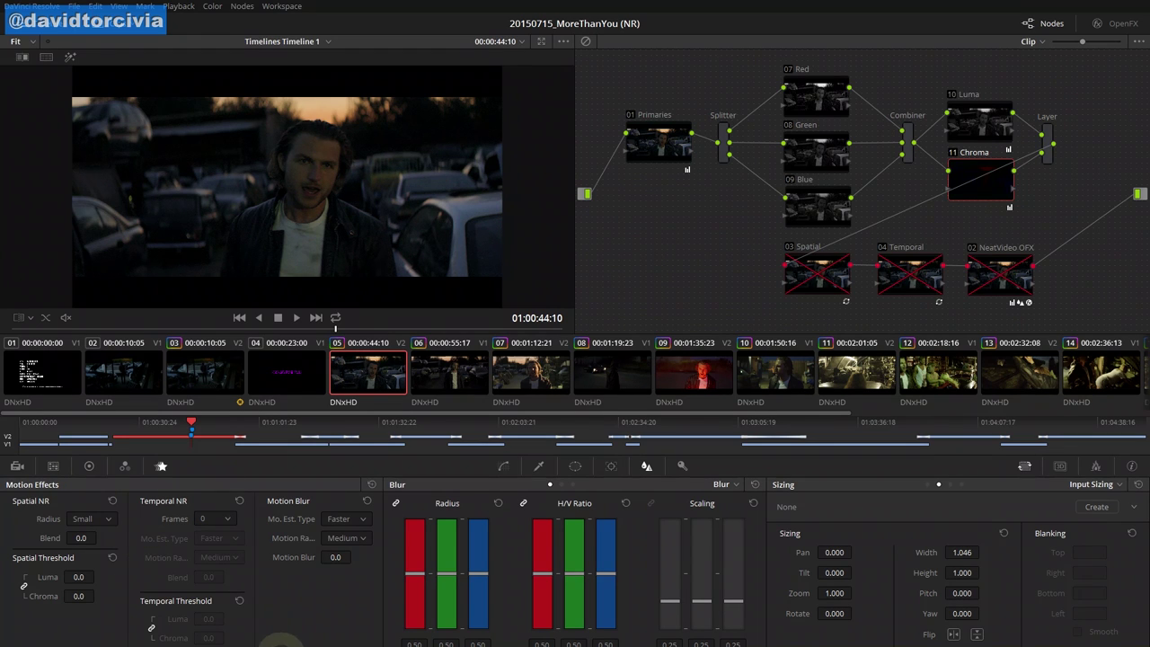
Enable the Spatial node and check the radius options of its Spatial NR in the Motion Effects settings
left_click(124, 465)
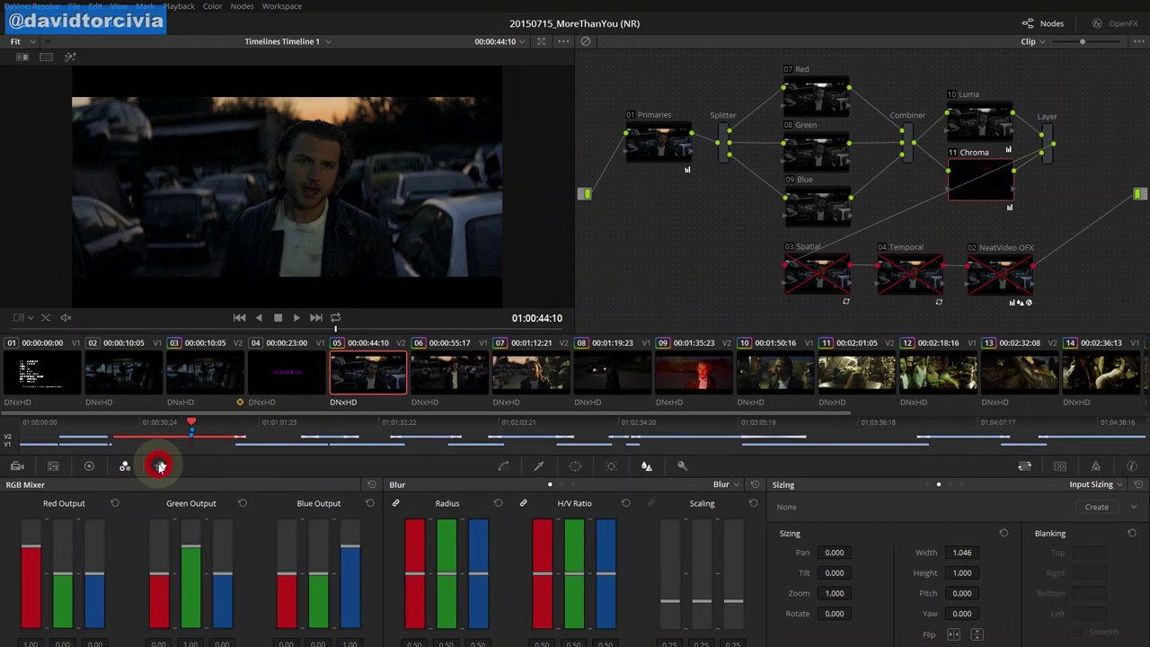
left_click(160, 466)
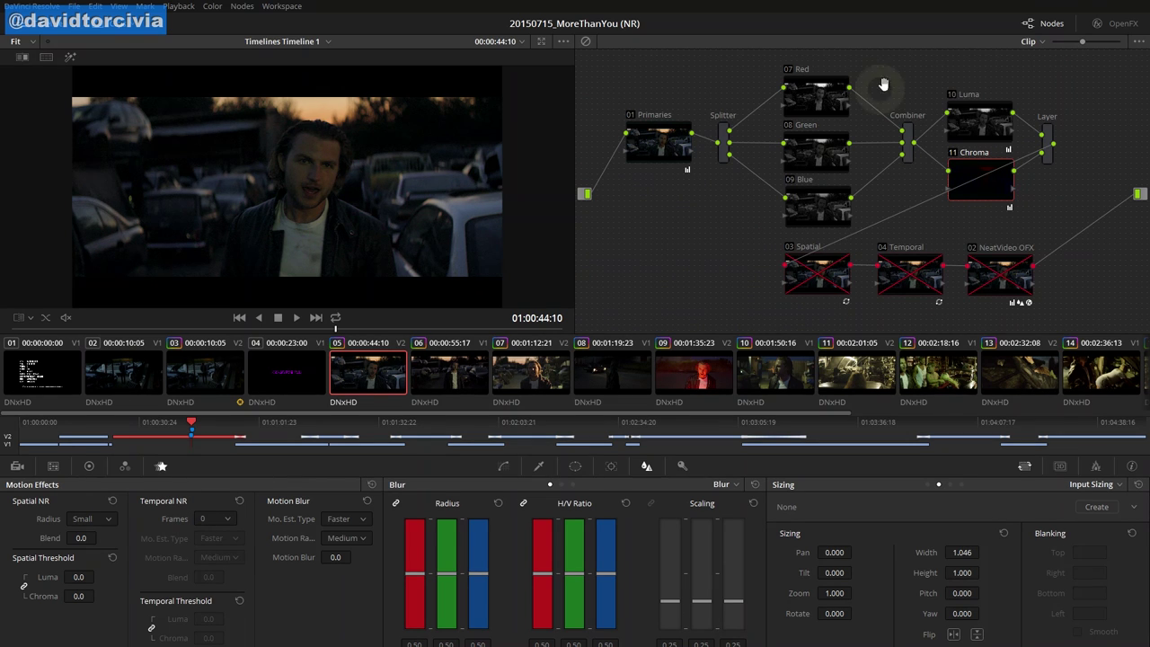
left_click(796, 250)
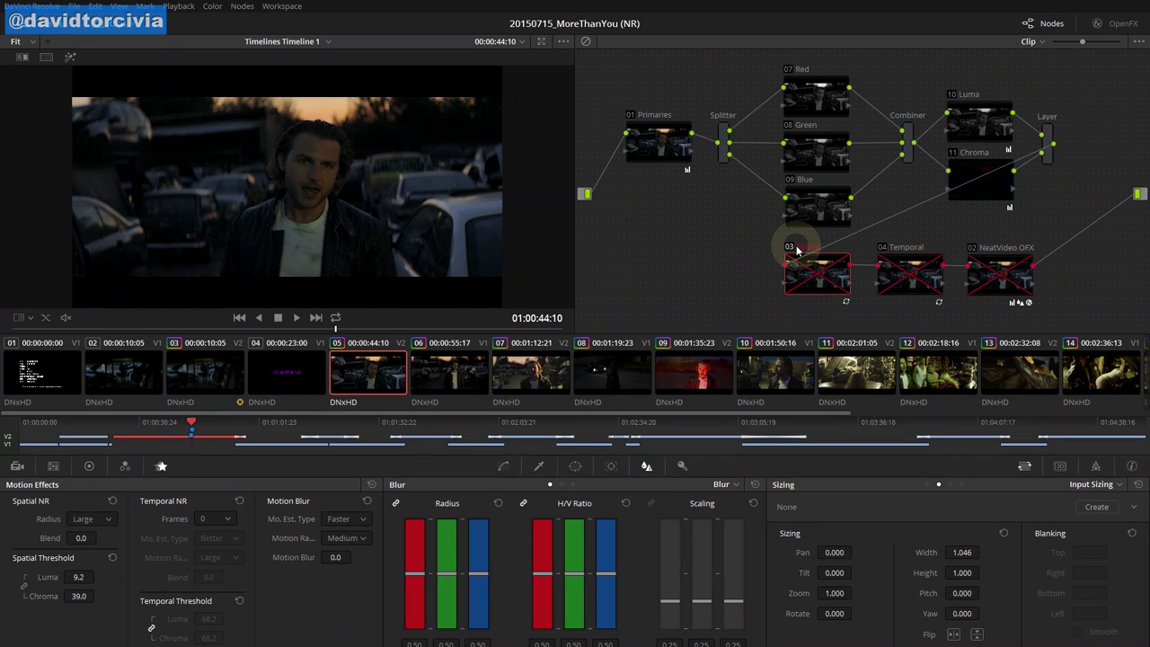
left_click(796, 246)
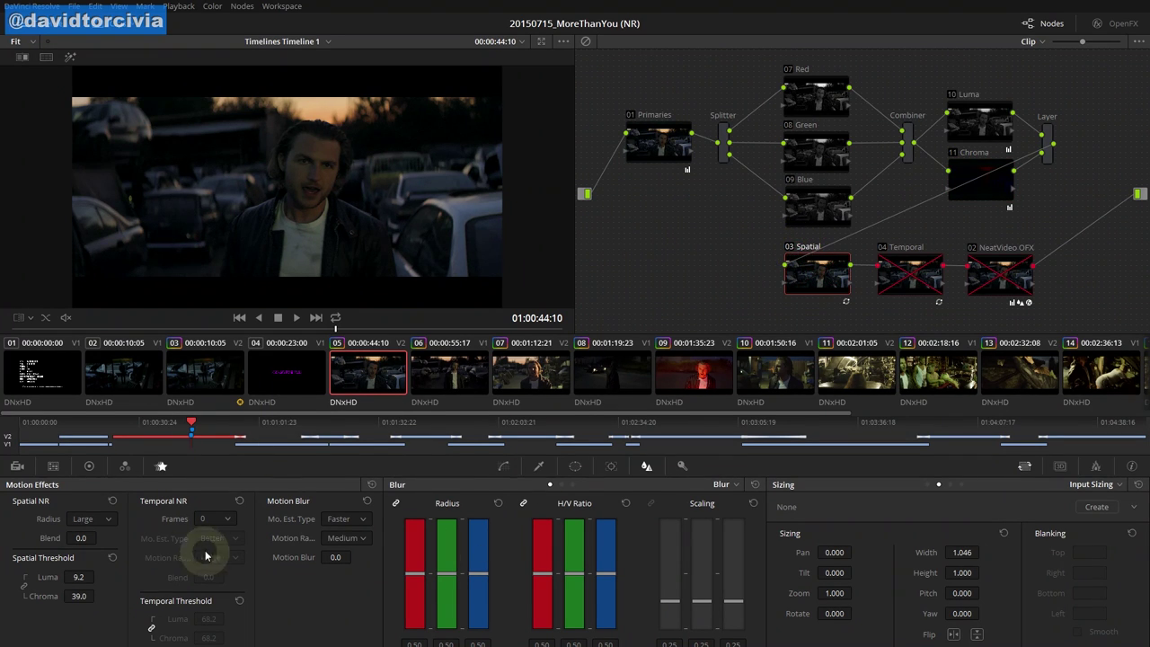
left_click(86, 519)
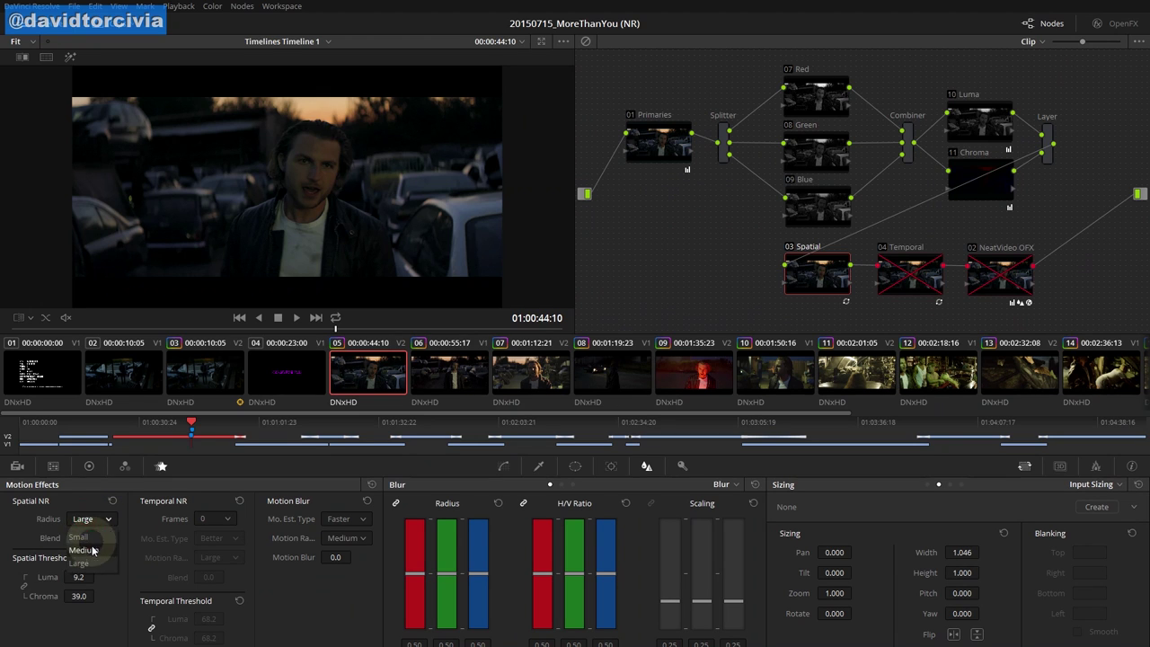
left_click(96, 640)
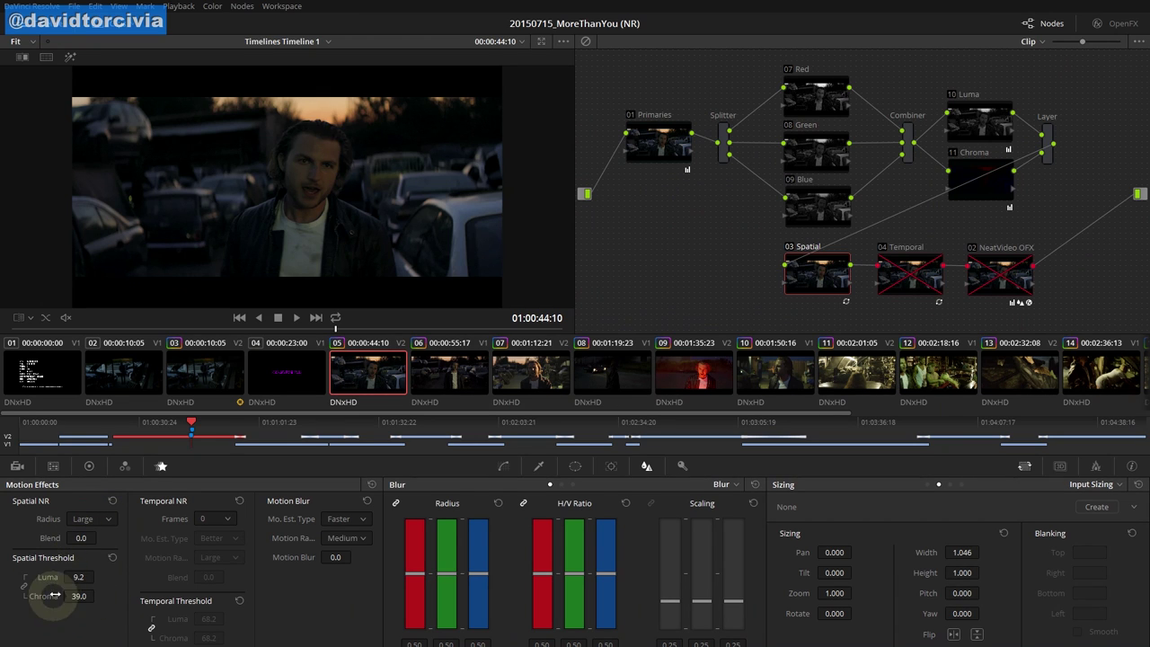
Reset the Spatial node's Spatial Threshold and Spatial NR settings to their defaults
left_click(24, 589)
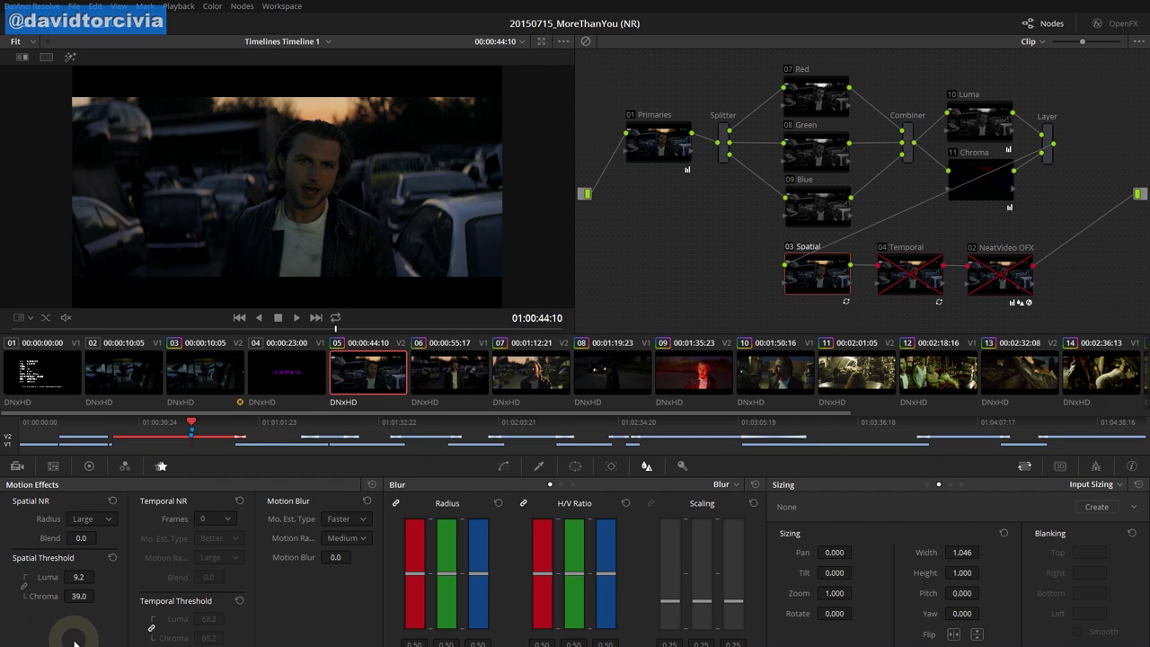
left_click(113, 558)
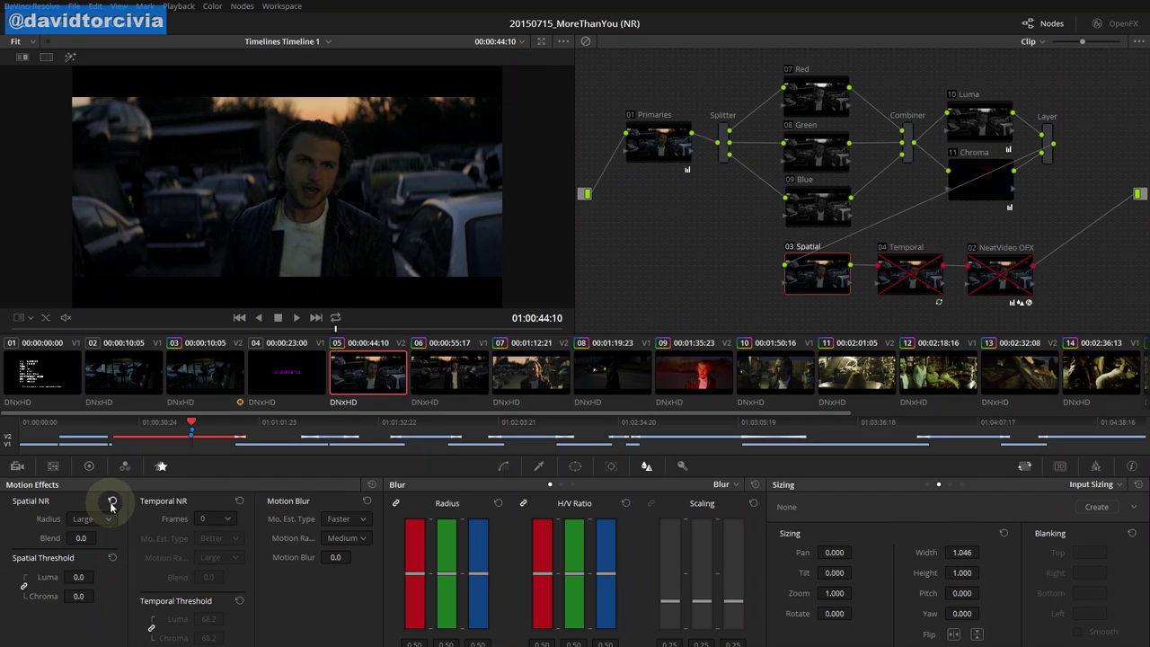
left_click(112, 501)
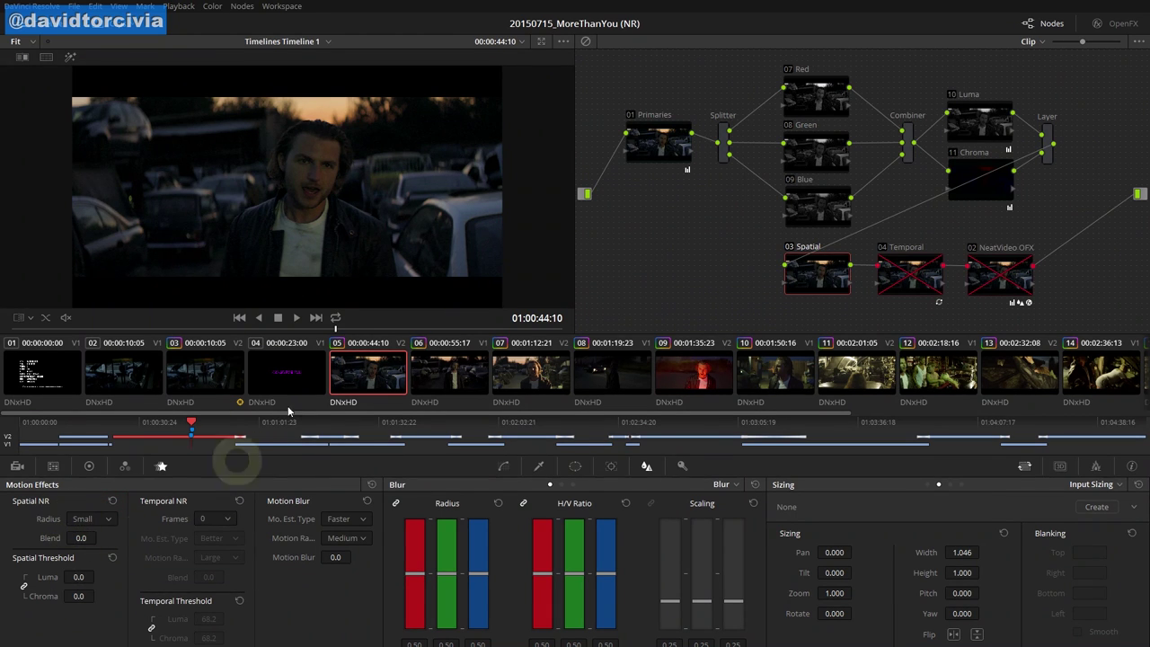
Set the linked luma and chroma spatial thresholds of the Spatial node to 13.6
left_click(80, 575)
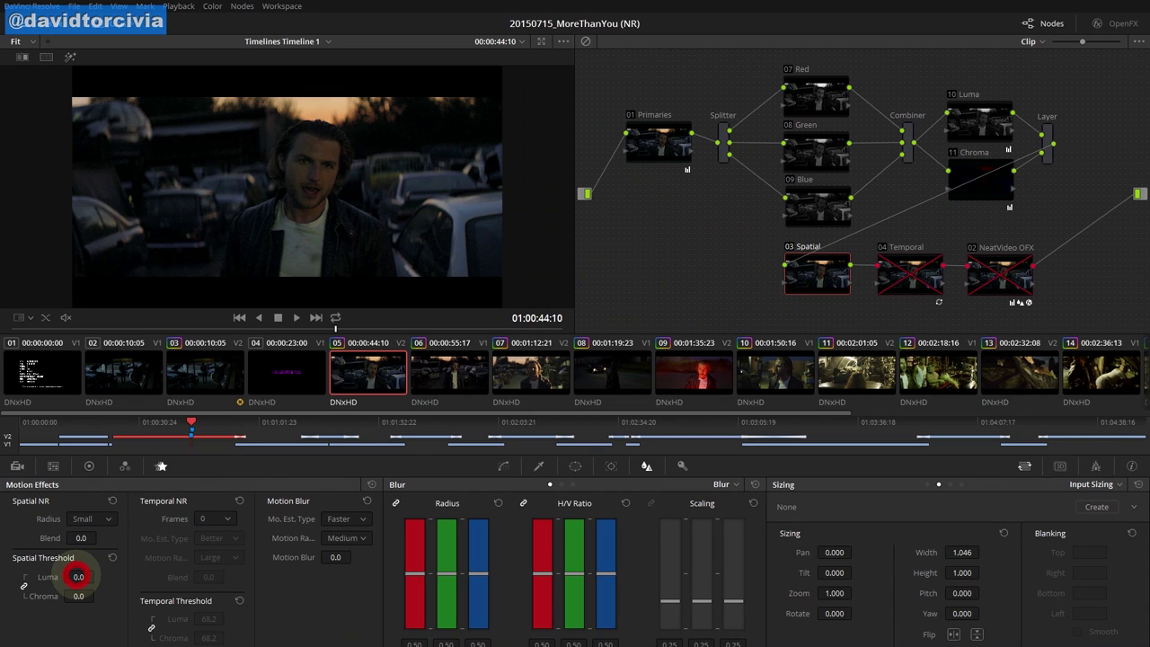
left_click_drag(77, 575, 115, 578)
left_click(103, 580)
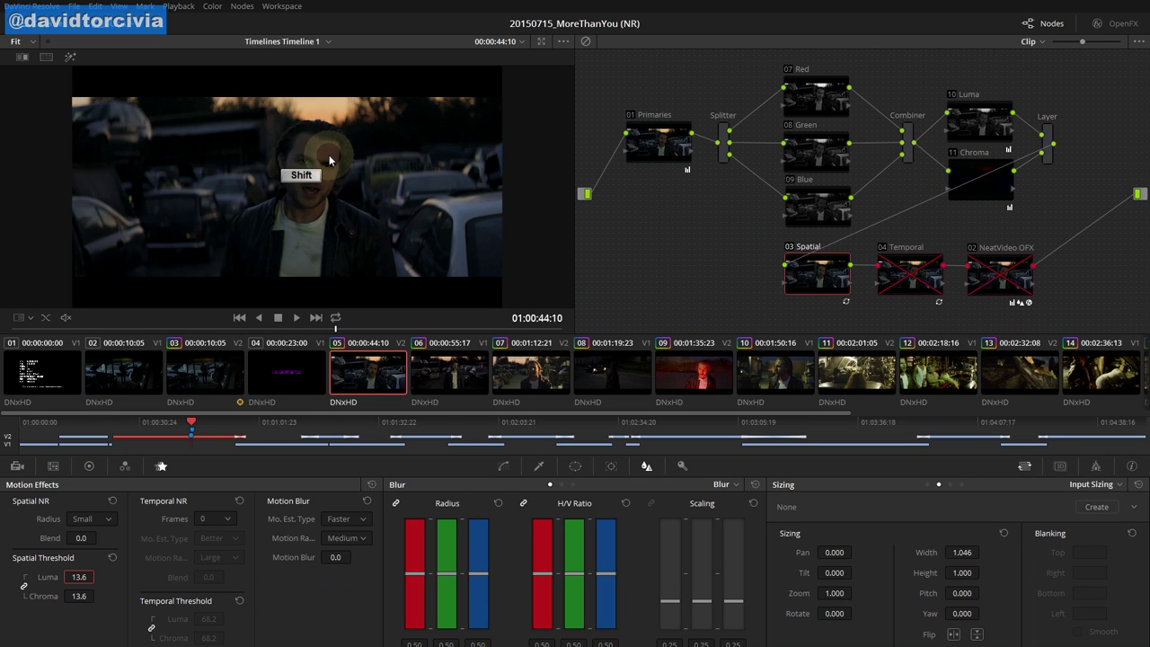
Compare the shot with the Spatial node bypassed and active in the enlarged viewer
key("shift+d")
key("shift+d")
key("shift+f")
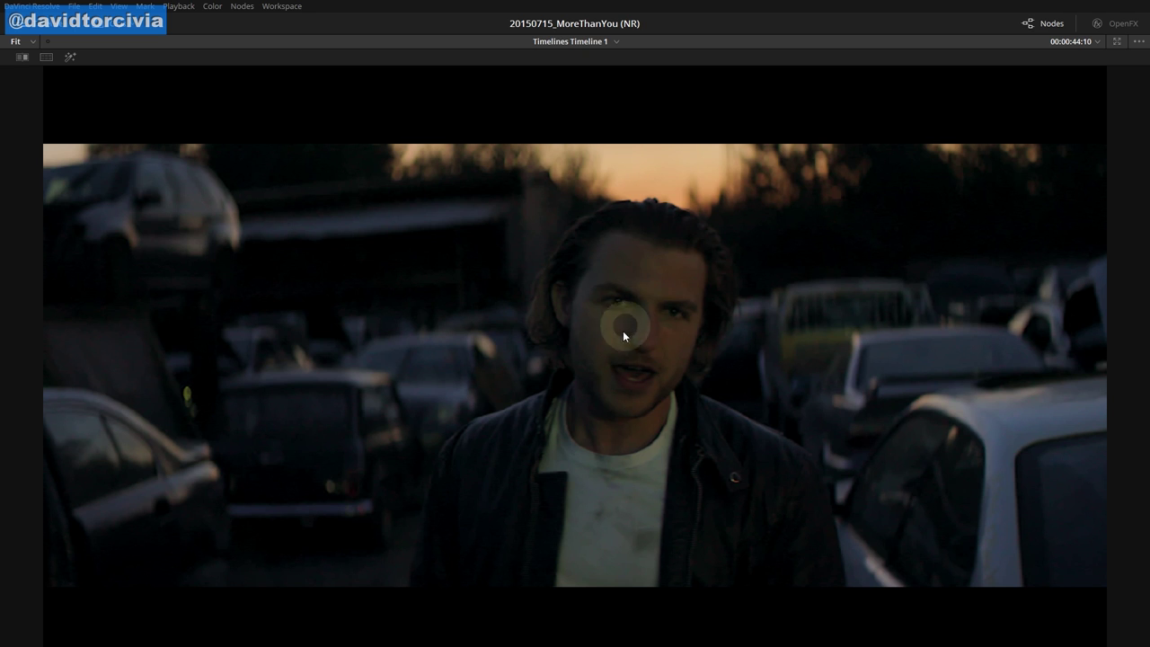
key("shift")
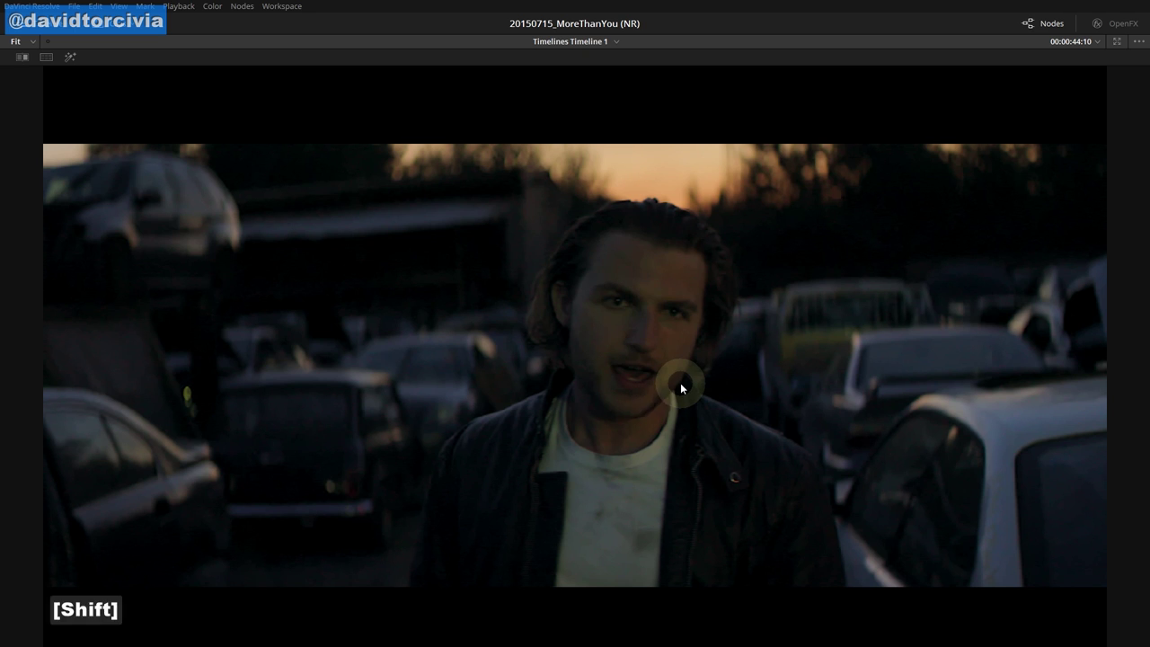
key("ctrl+d")
key("ctrl+d")
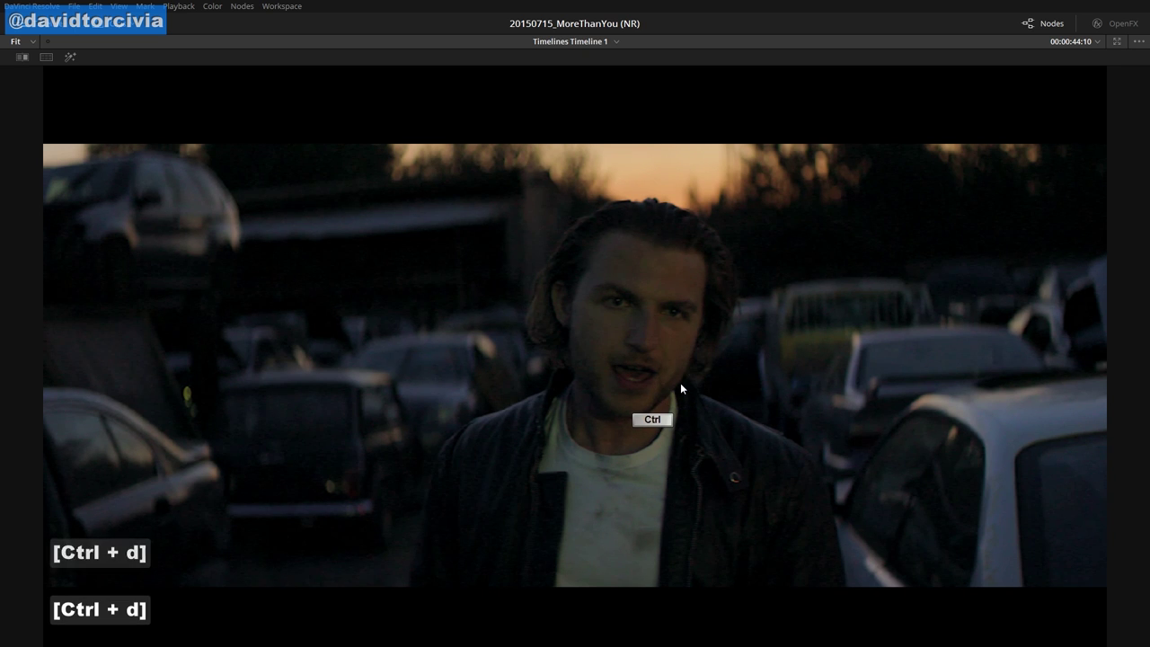
key("shift+f")
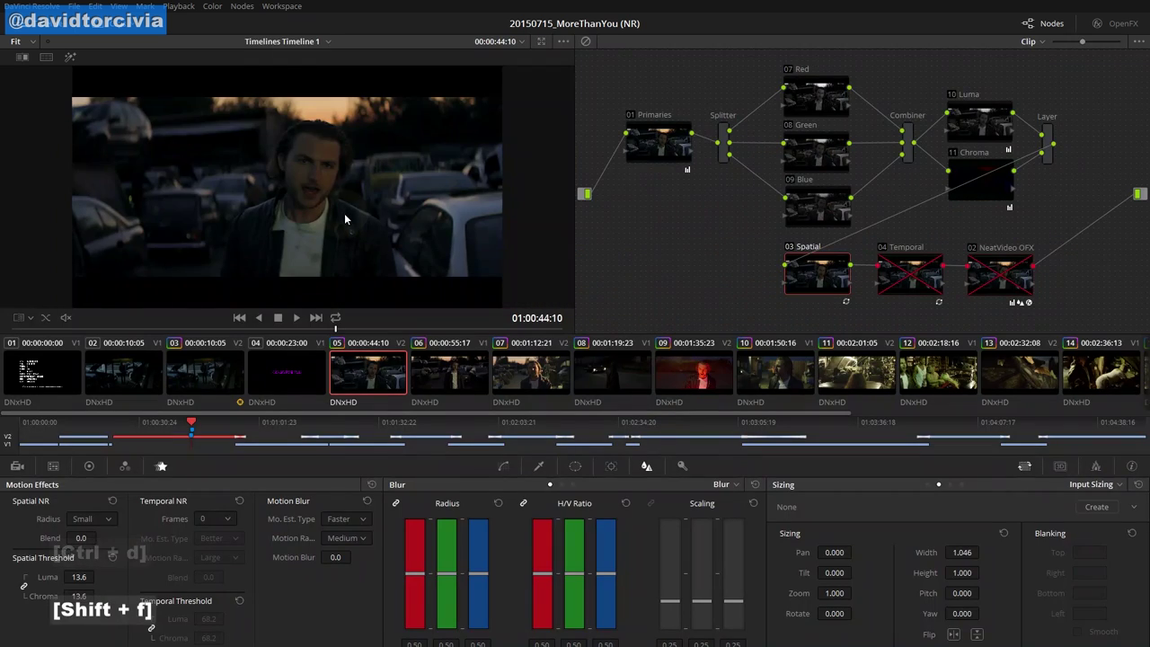
Raise the linked luma and chroma spatial thresholds to 28.4 and compare the result with the node bypassed in the enlarged viewer
left_click(81, 577)
left_click_drag(81, 577, 123, 582)
key("shift+f")
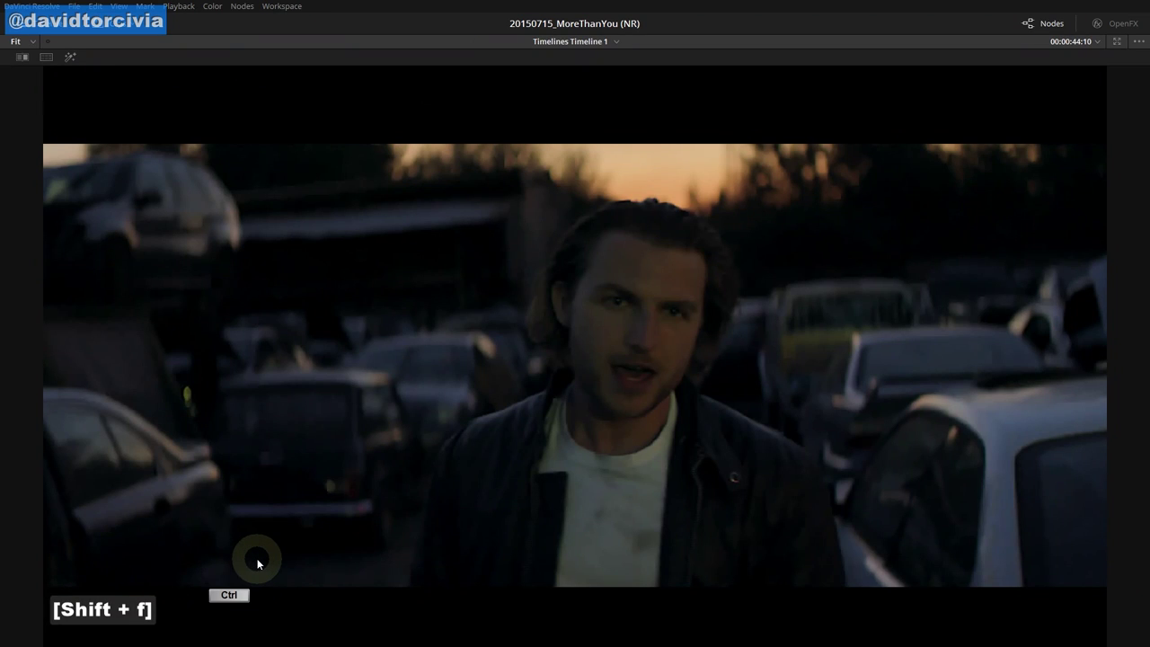
key("ctrl+d")
key("ctrl+d")
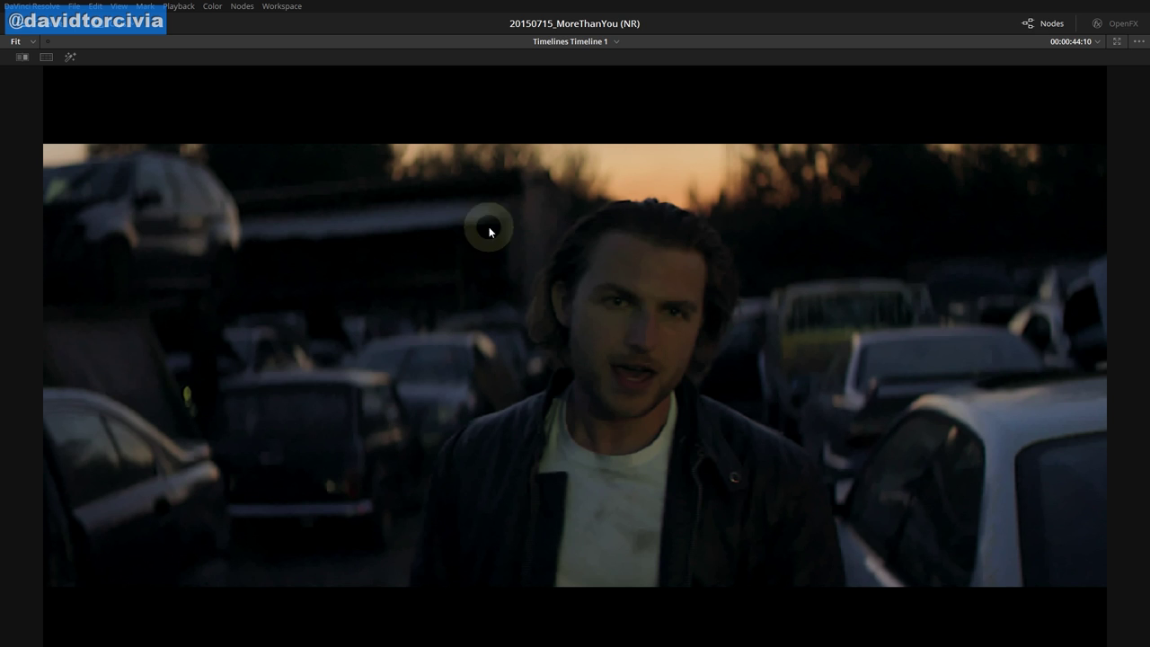
Inspect the man's face close up in the enlarged viewer for noise reduction artefacts, and fit the whole image back in the viewer
key("alt+f")
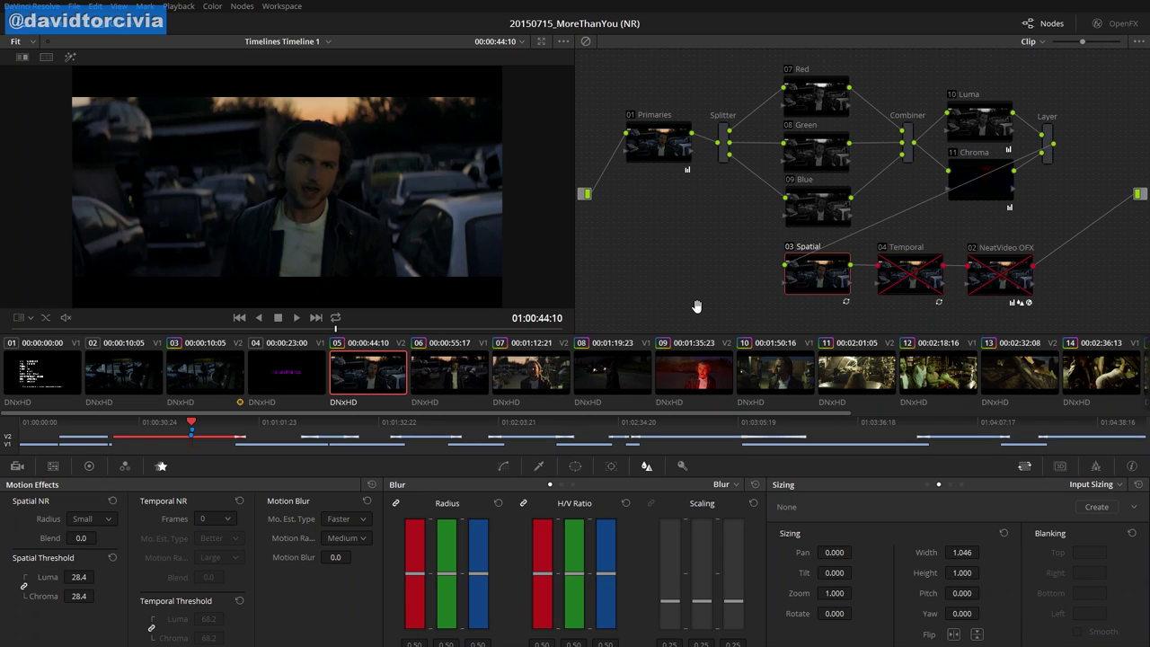
key("alt+f")
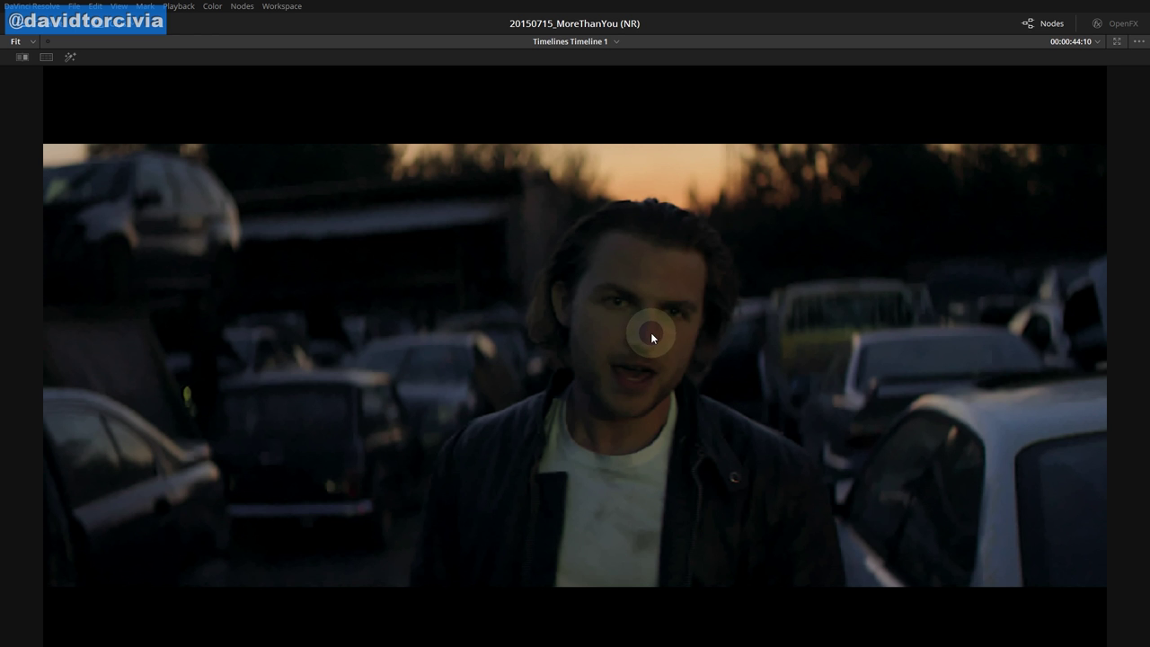
scroll(642, 350, "up", 4)
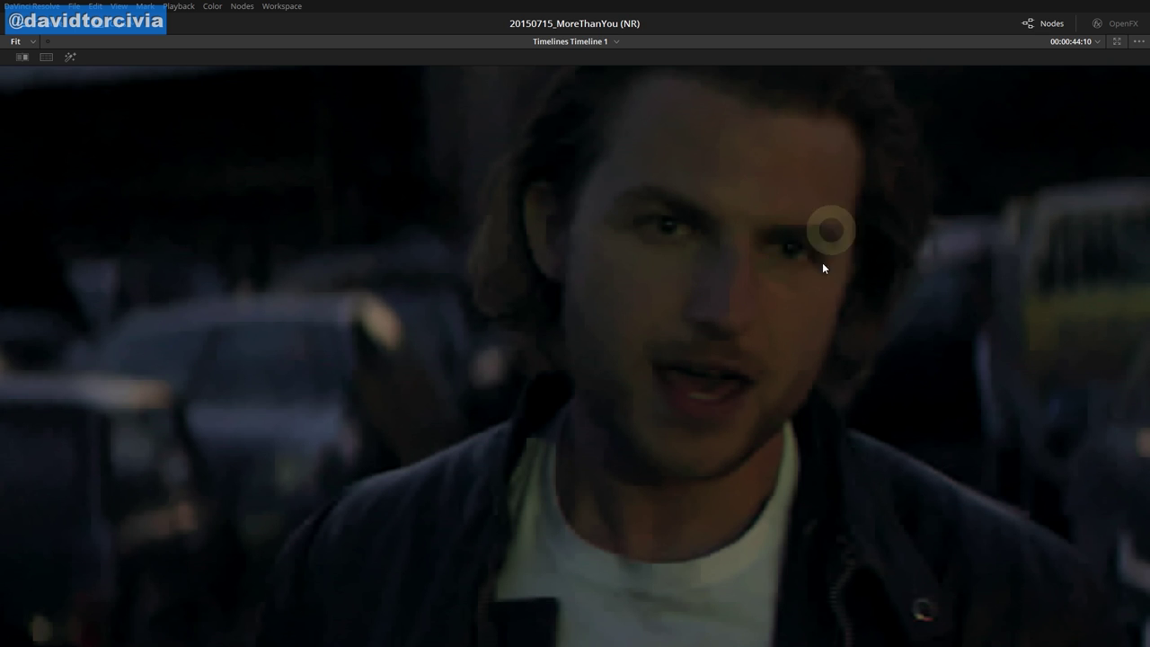
key("shift+f")
right_click(390, 218)
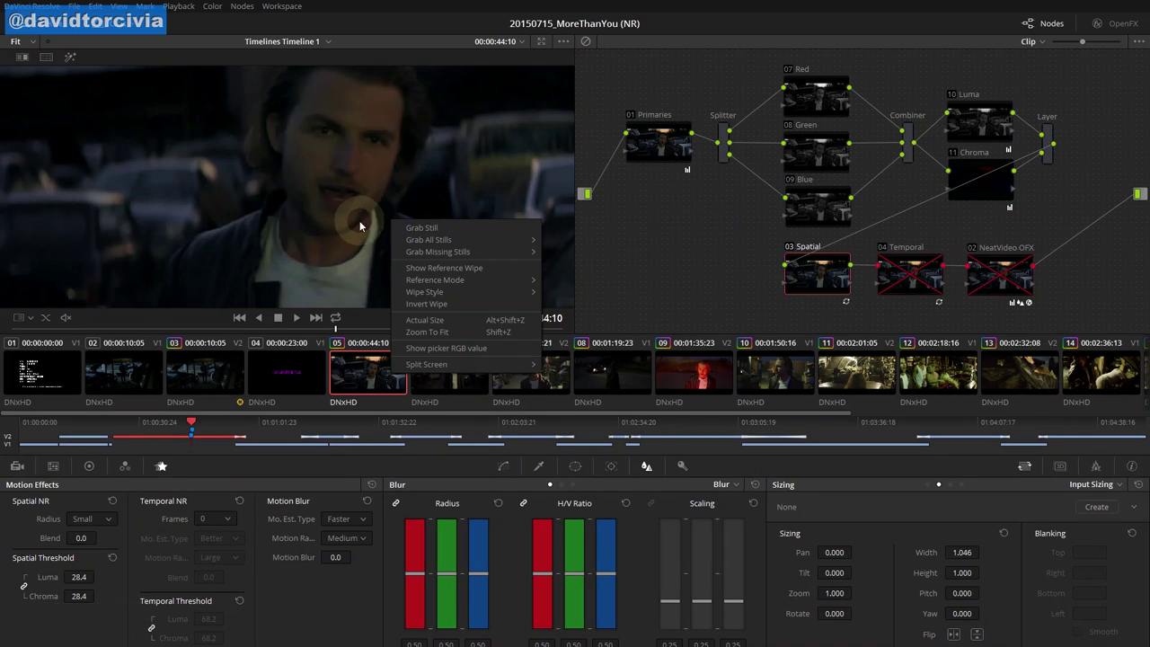
left_click(462, 332)
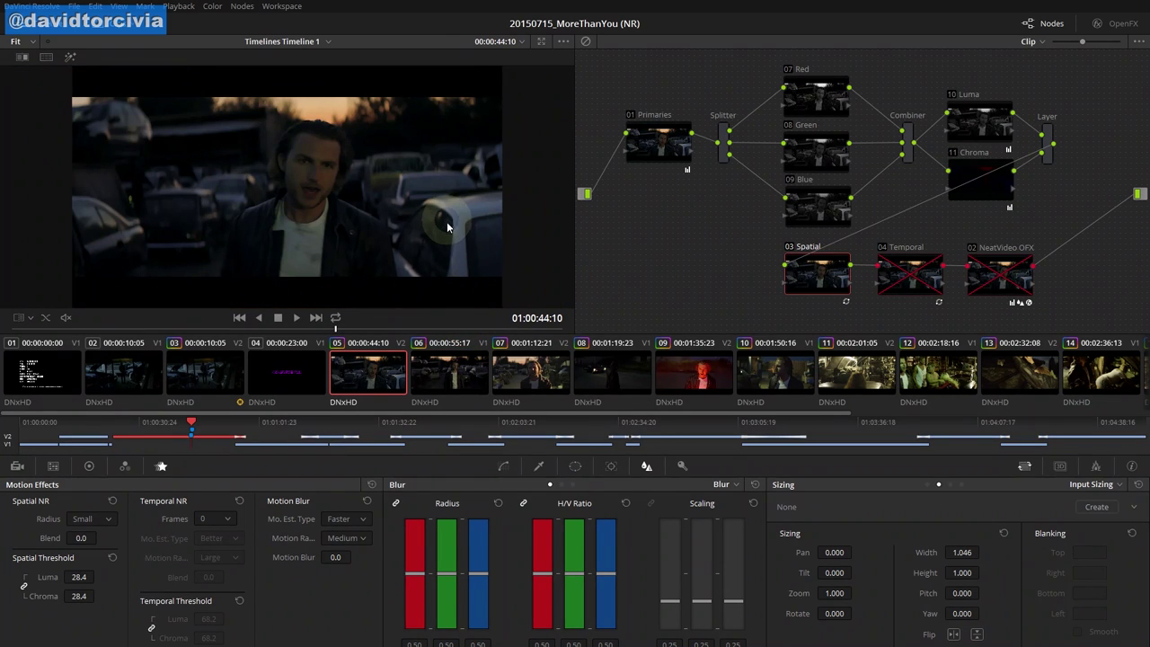
Set the spatial noise reduction radius of the Spatial node to Medium, and raise it further to Large
left_click(80, 520)
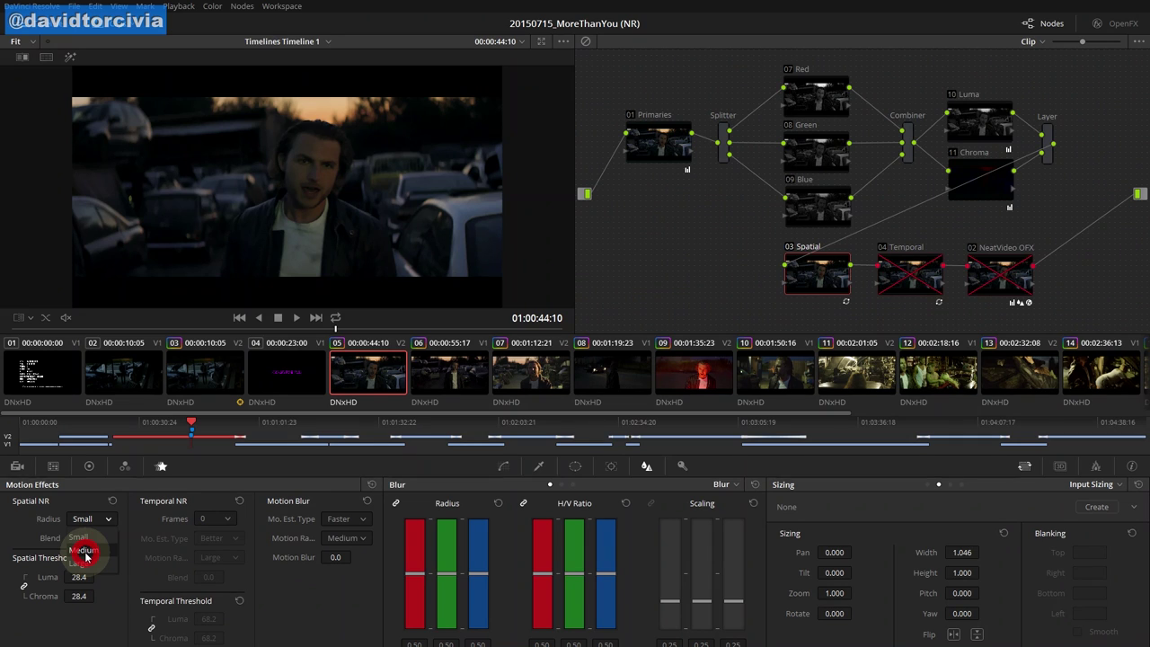
left_click(84, 556)
left_click(91, 518)
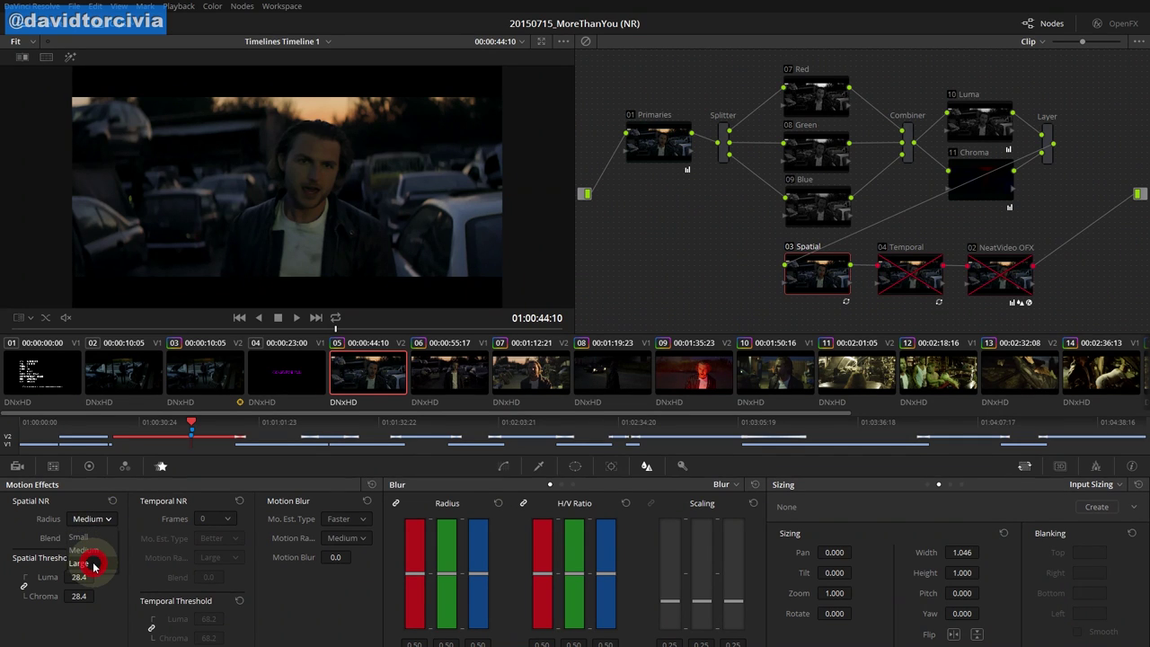
left_click(93, 566)
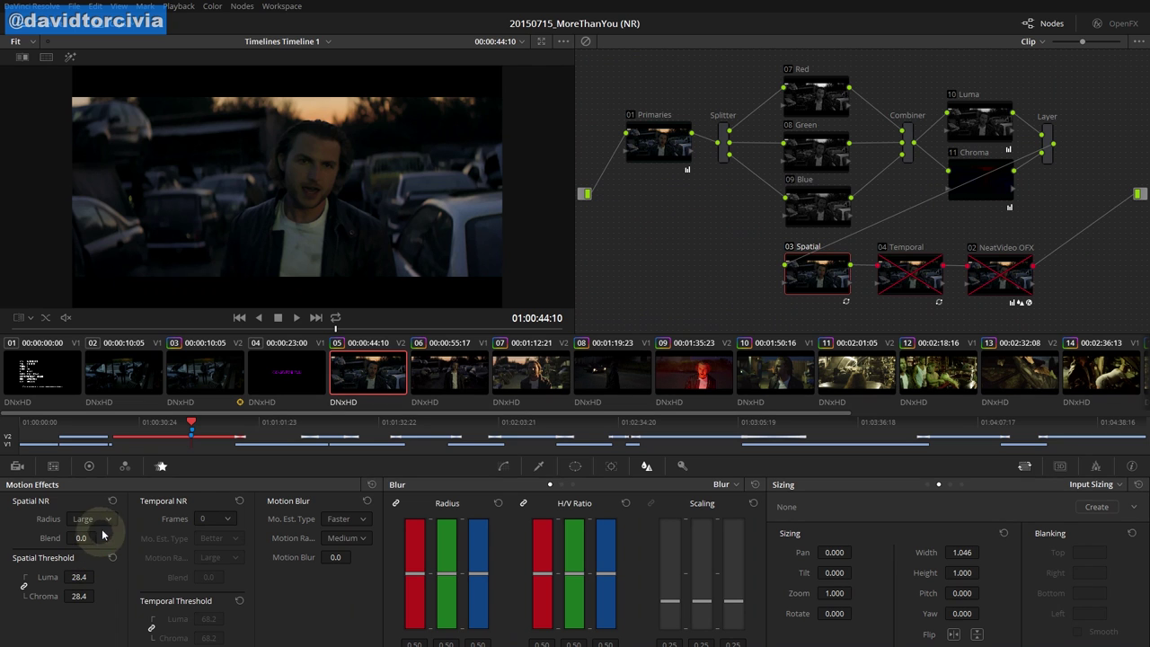
Examine the man's face close up in the enlarged viewer with the Large radius, and fit the whole image back in the viewer
key("shift")
key("shift+f")
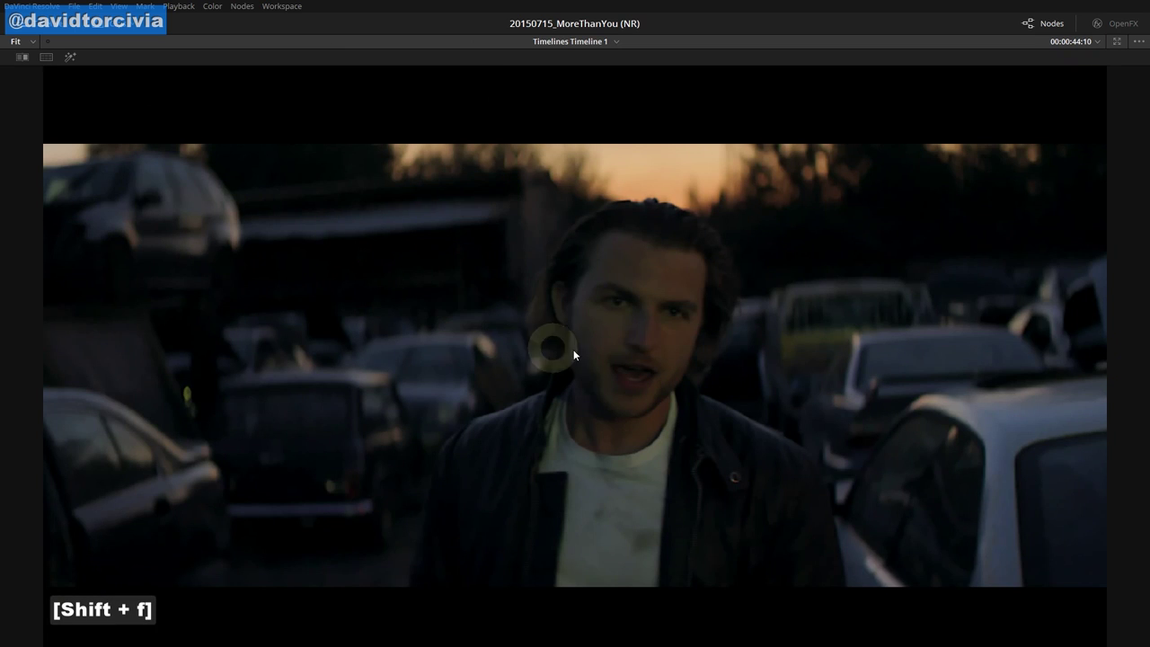
scroll(668, 343, "up", 3)
scroll(681, 351, "up", 2)
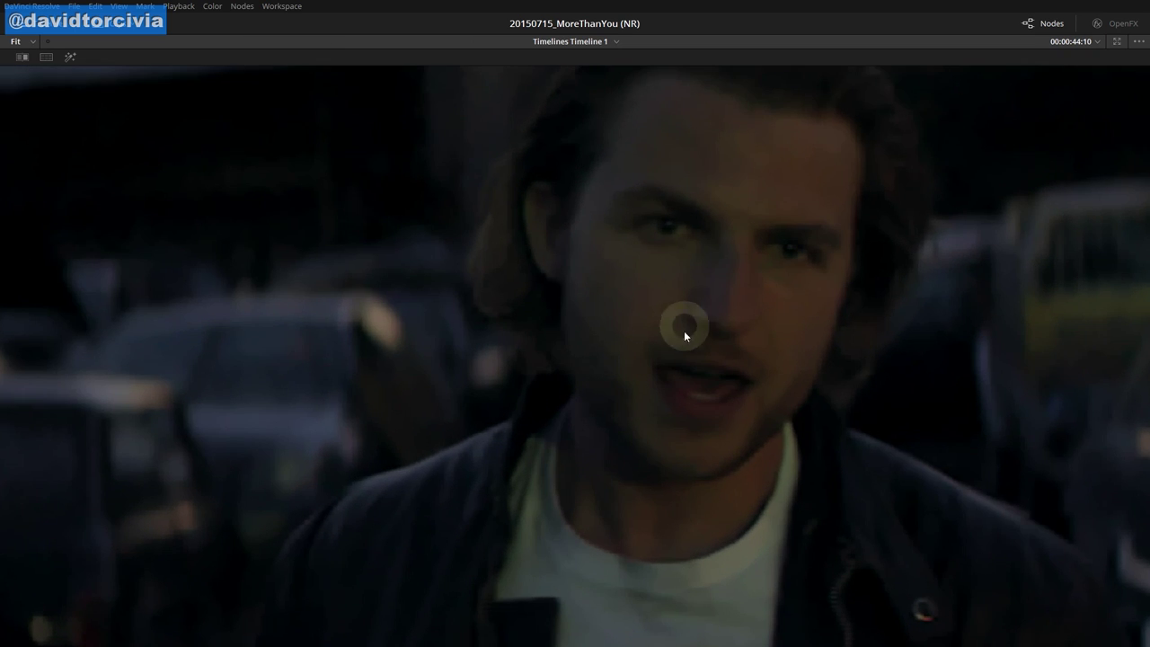
scroll(795, 307, "up", 2)
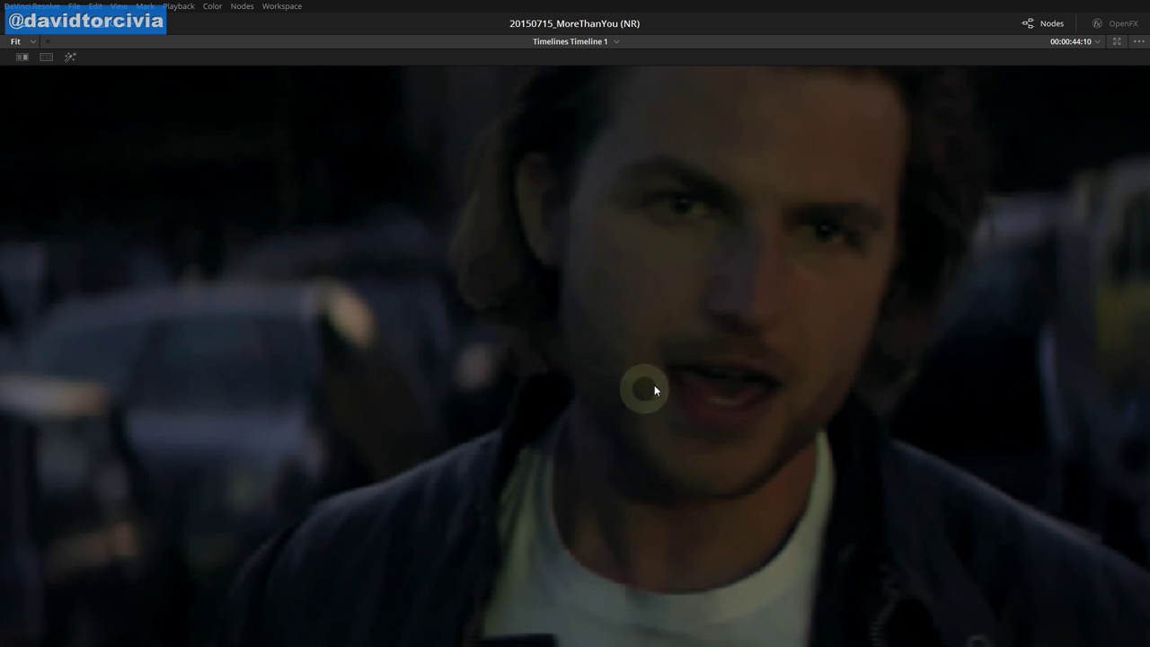
key("shift+f")
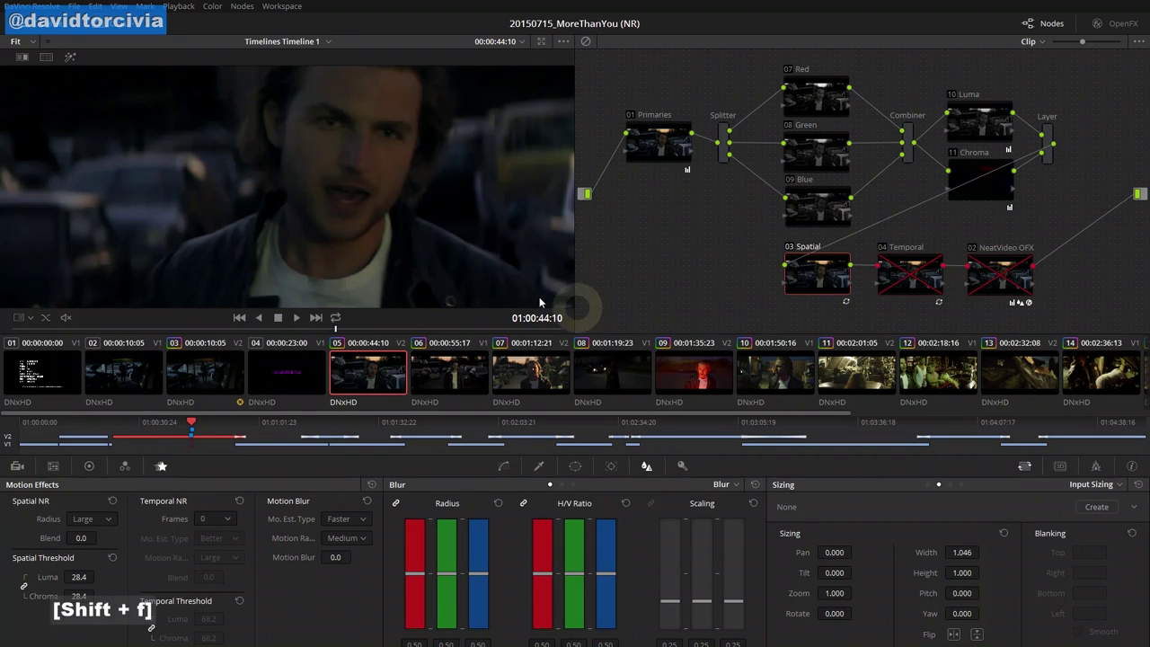
key("shift")
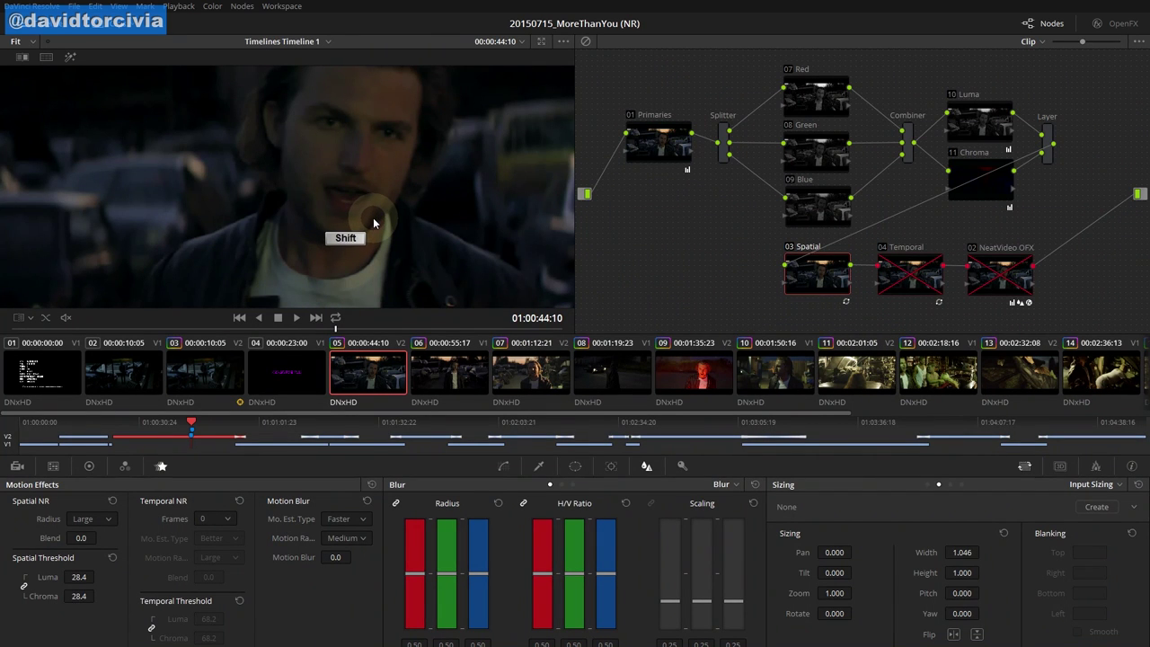
key("shift+z")
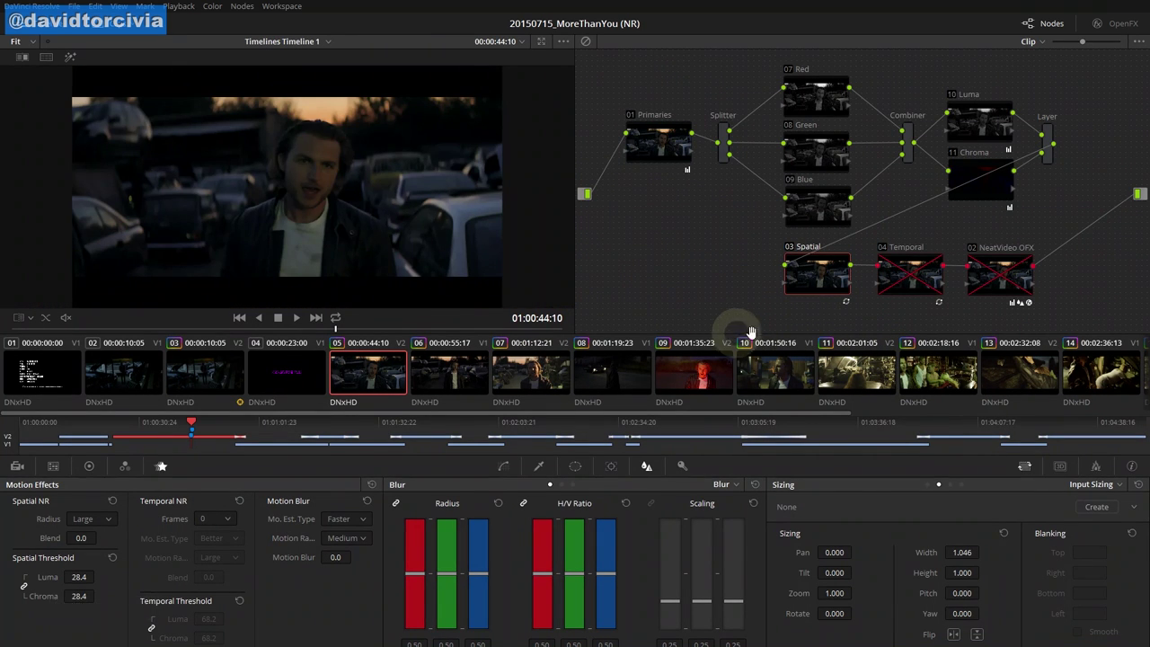
Unlink the spatial thresholds, set luma to 100.0 and chroma to 0.0, and check the image in the enlarged viewer
left_click(99, 521)
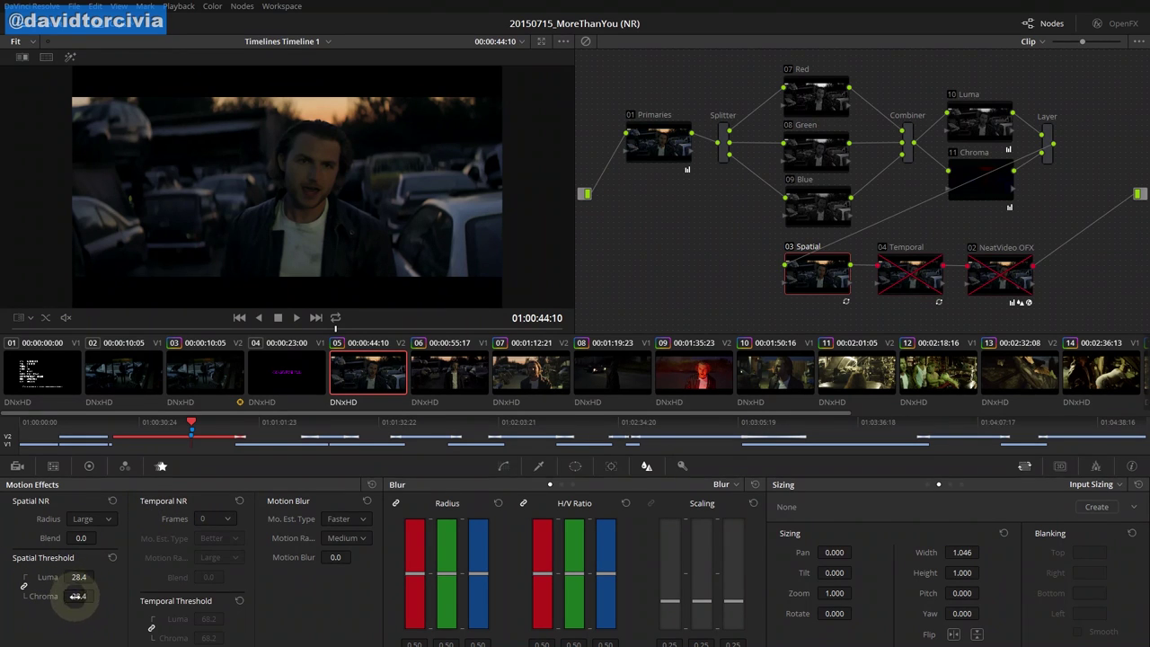
left_click_drag(78, 576, 370, 556)
left_click_drag(97, 597, 27, 600)
key("shift+f")
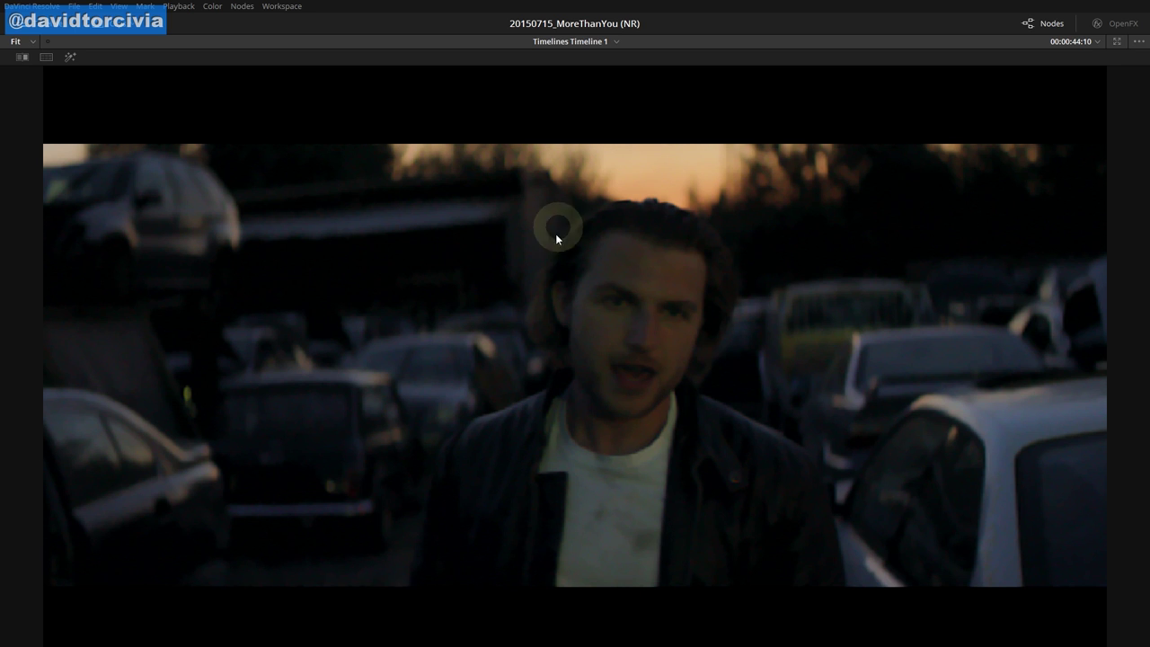
key("shift+f")
Set the luma spatial threshold to 0.0 and chroma to 100.0, and inspect the man's face close up in the enlarged viewer
left_click(80, 577)
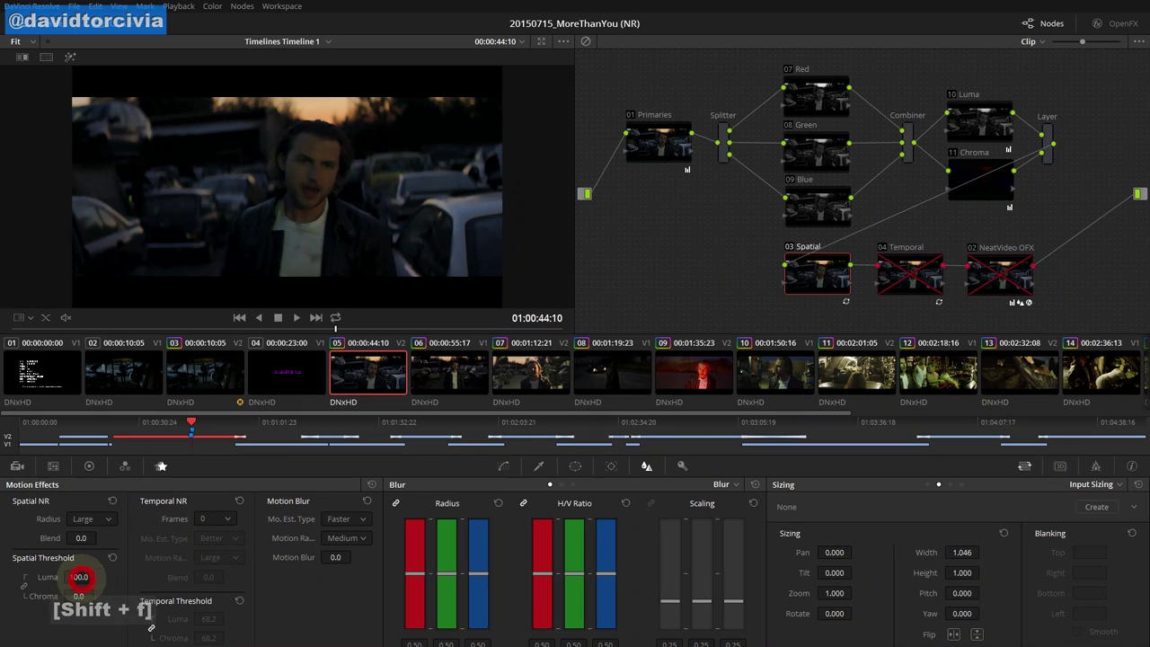
left_click_drag(79, 595, 83, 595)
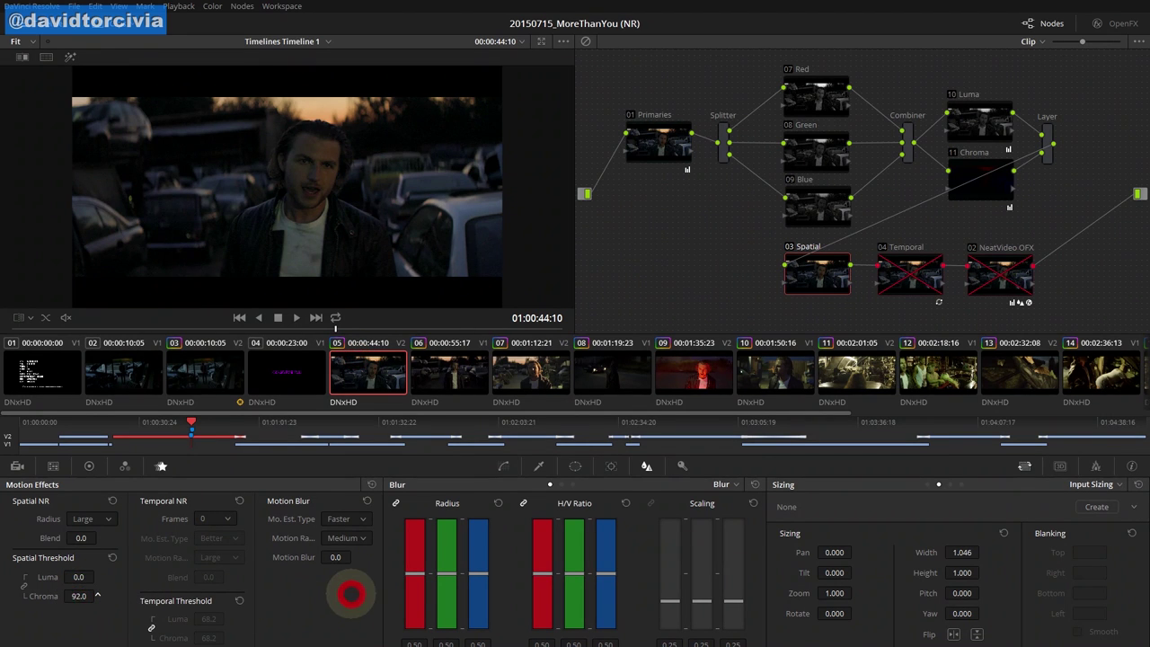
key("shift+f")
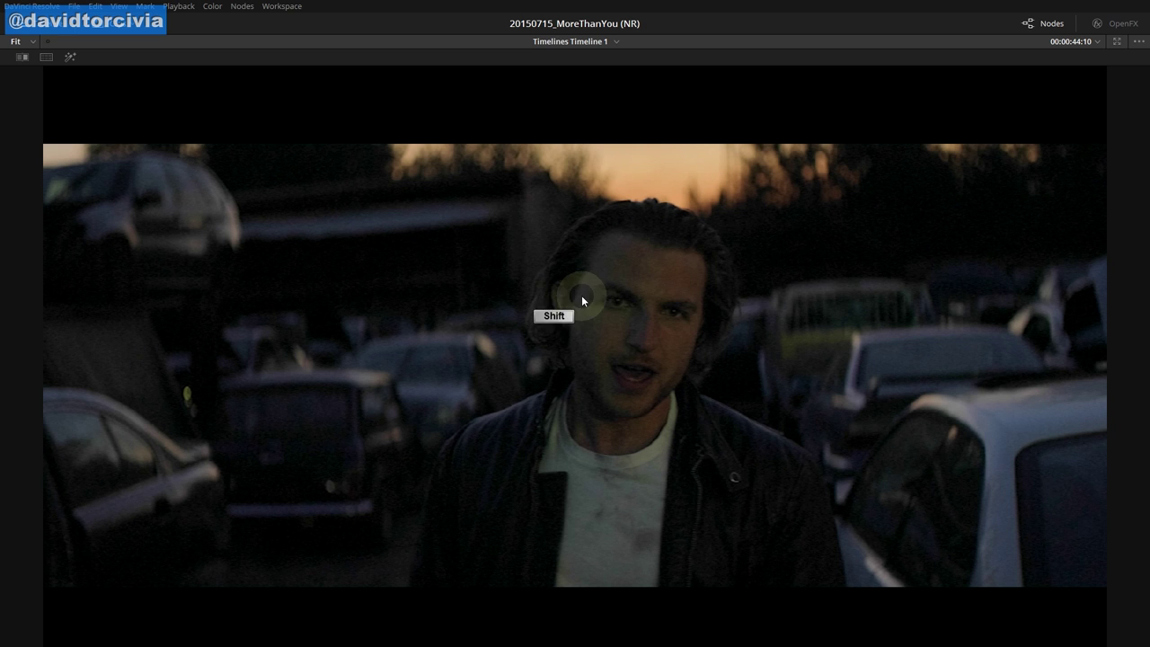
key("shift+f")
key("shift+f")
scroll(637, 339, "up", 4)
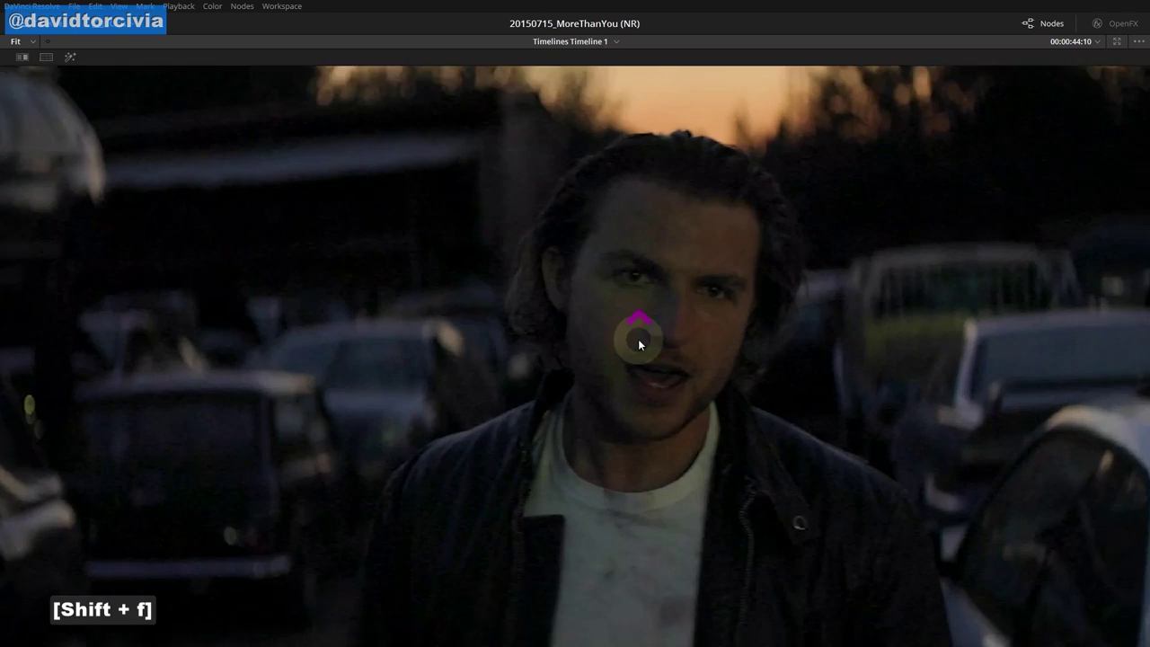
scroll(699, 362, "up", 2)
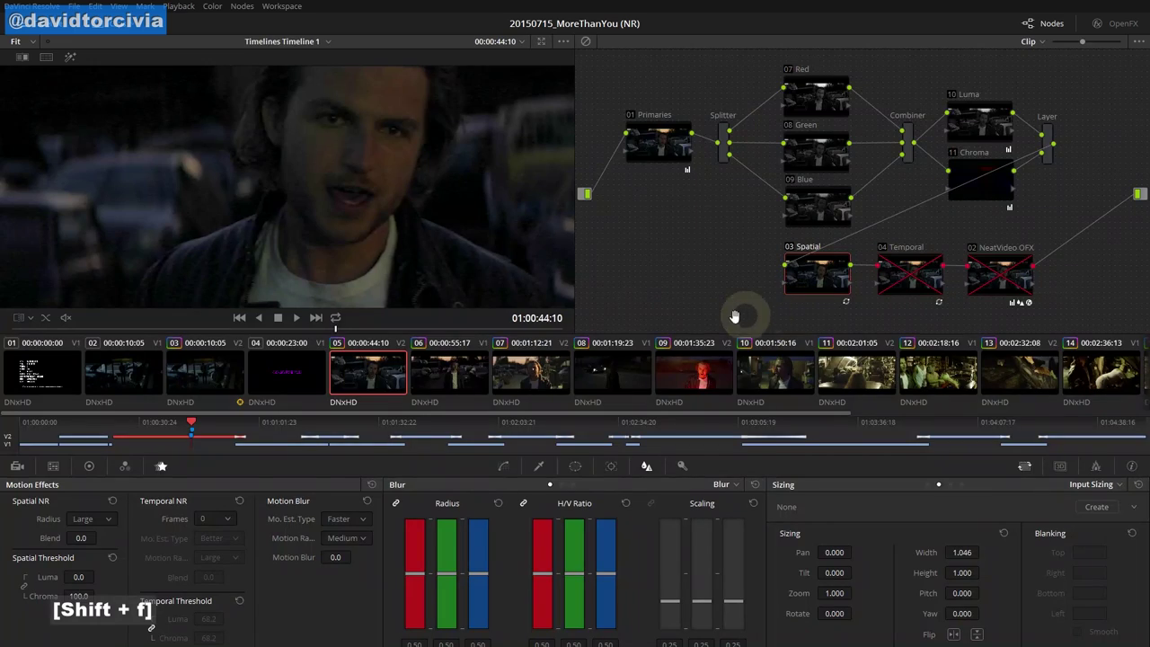
right_click(410, 214)
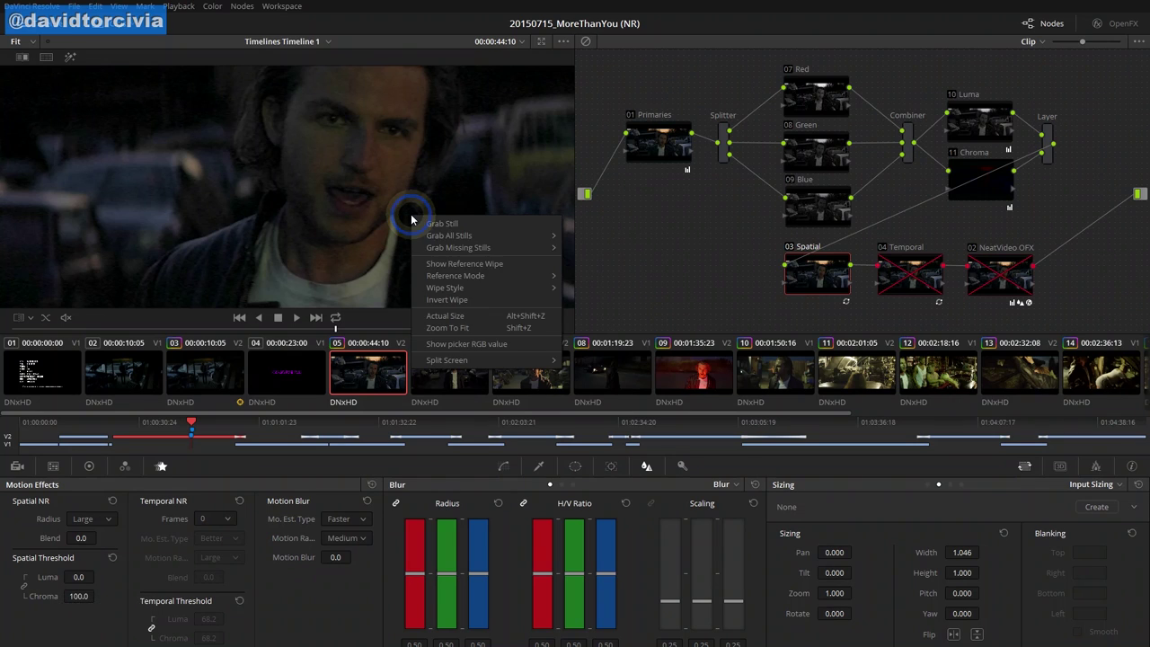
left_click(484, 329)
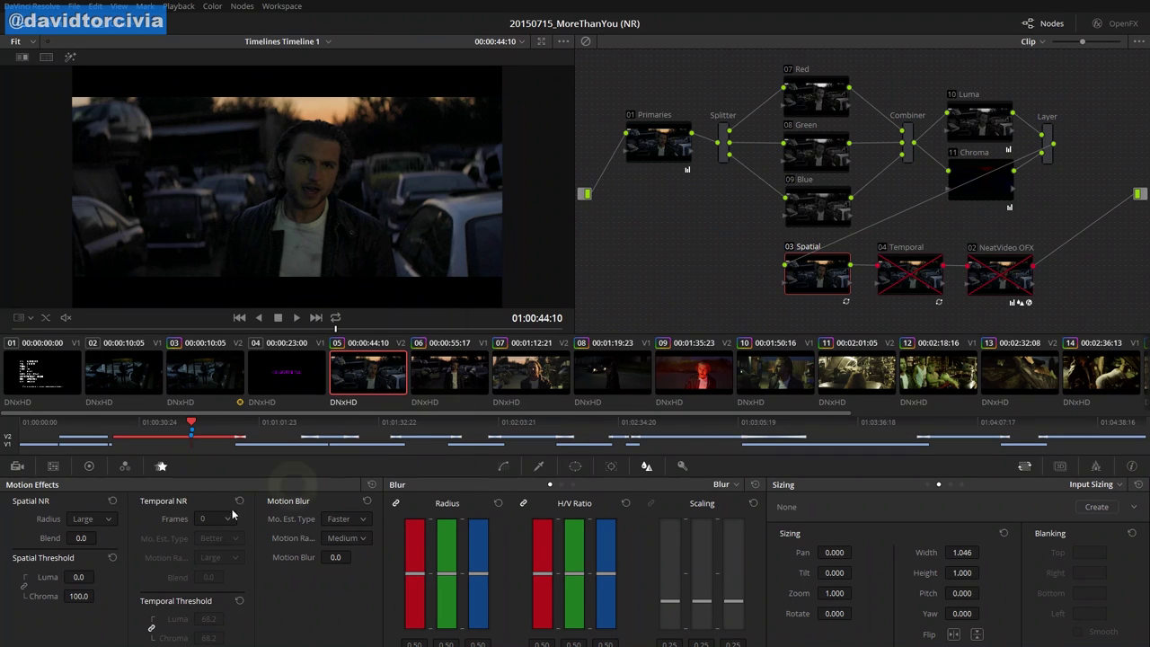
Set the luma spatial threshold to 10.8 and inspect the man's face close up in the enlarged viewer
left_click_drag(81, 577, 104, 584)
key("shift+f")
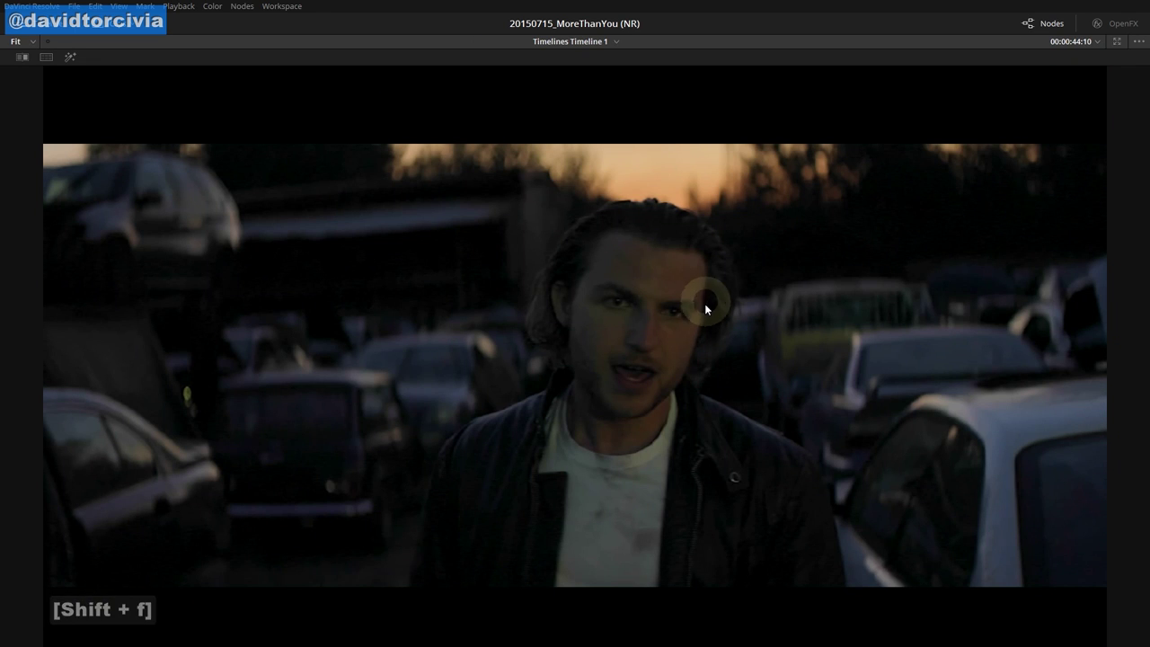
scroll(678, 373, "up", 5)
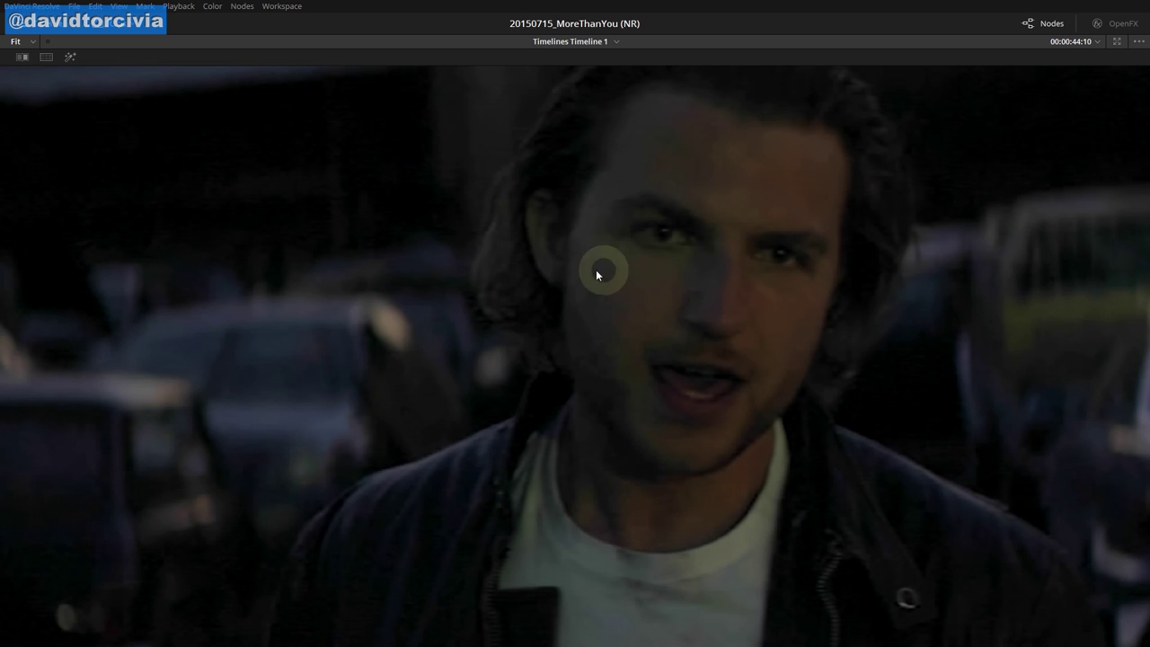
key("shift+f")
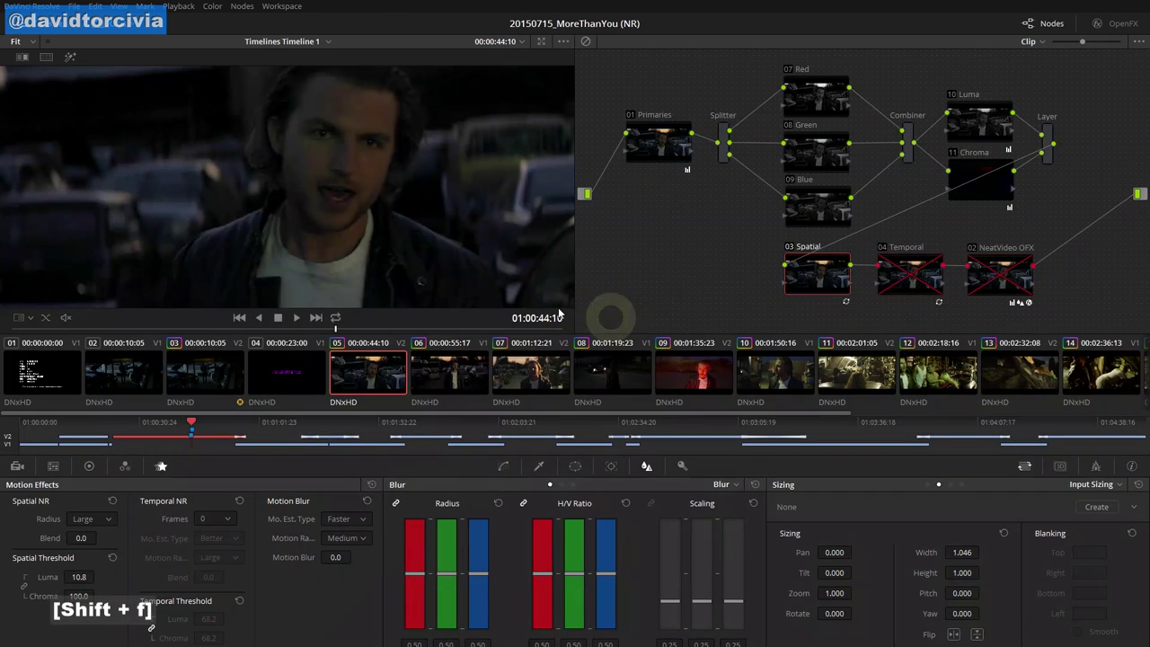
right_click(406, 229)
left_click(431, 326)
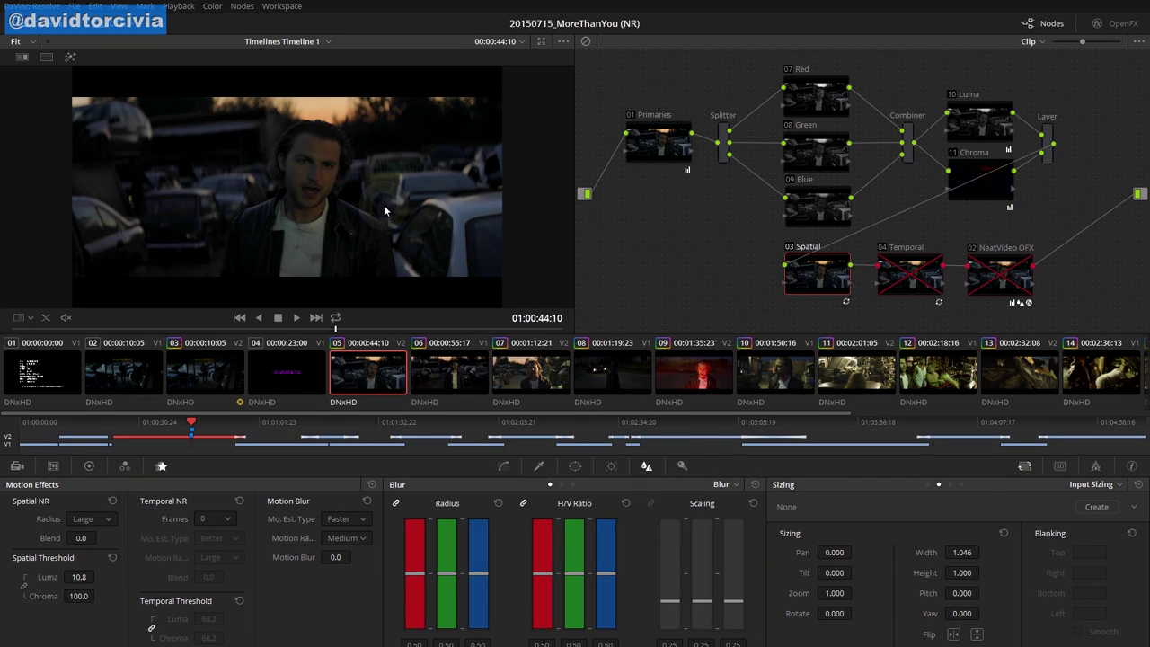
Set the spatial noise reduction blend to 19.2 and inspect the man's face close up in the enlarged viewer
left_click(83, 537)
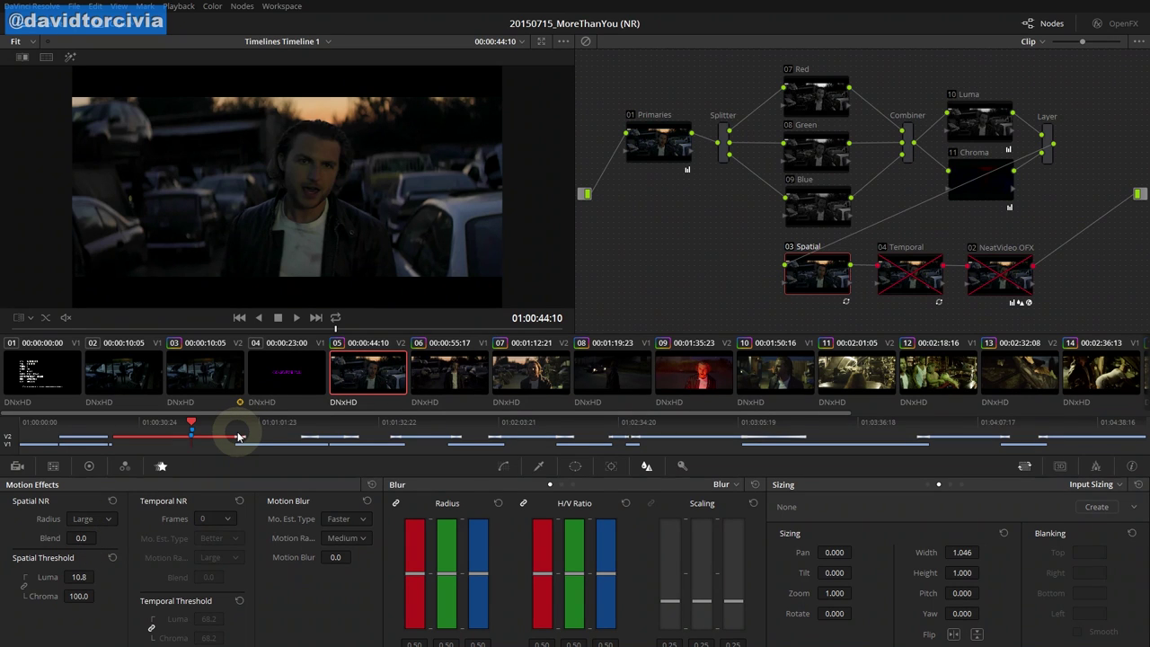
left_click_drag(77, 539, 117, 540)
key("shift+f")
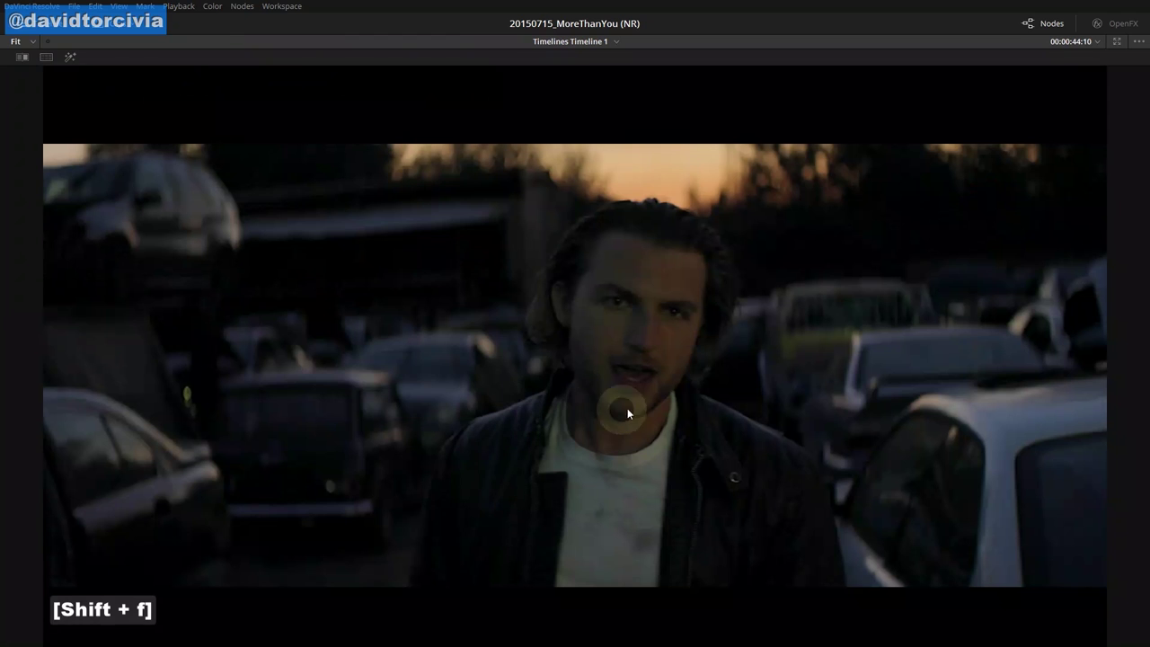
scroll(680, 369, "up", 4)
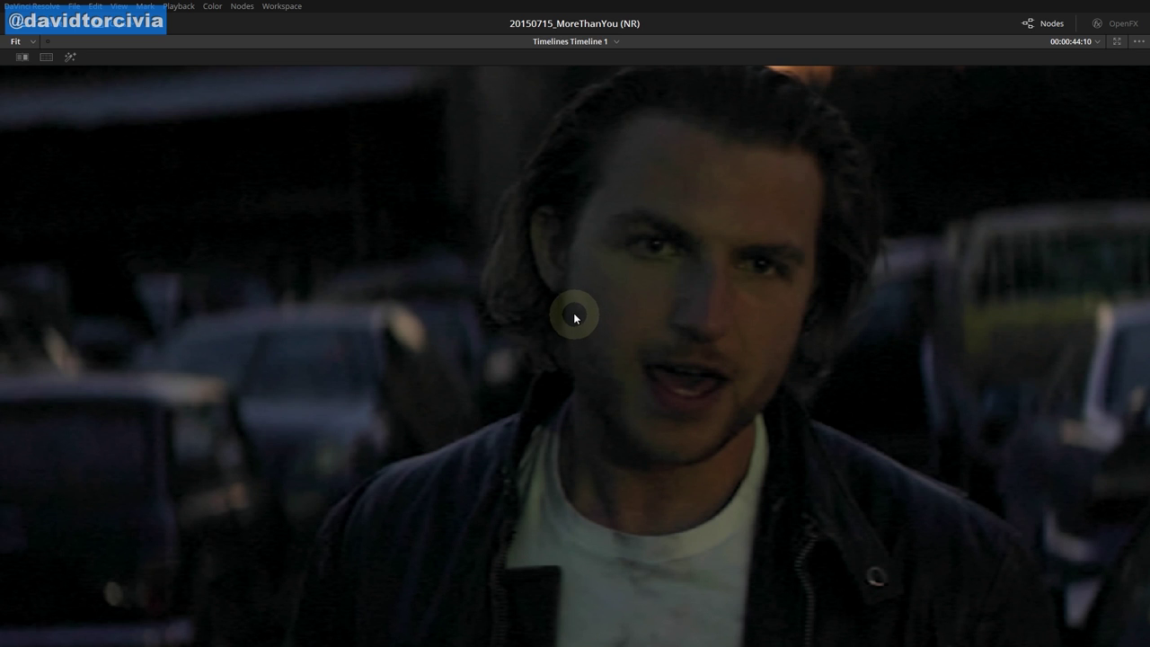
key("shift+f")
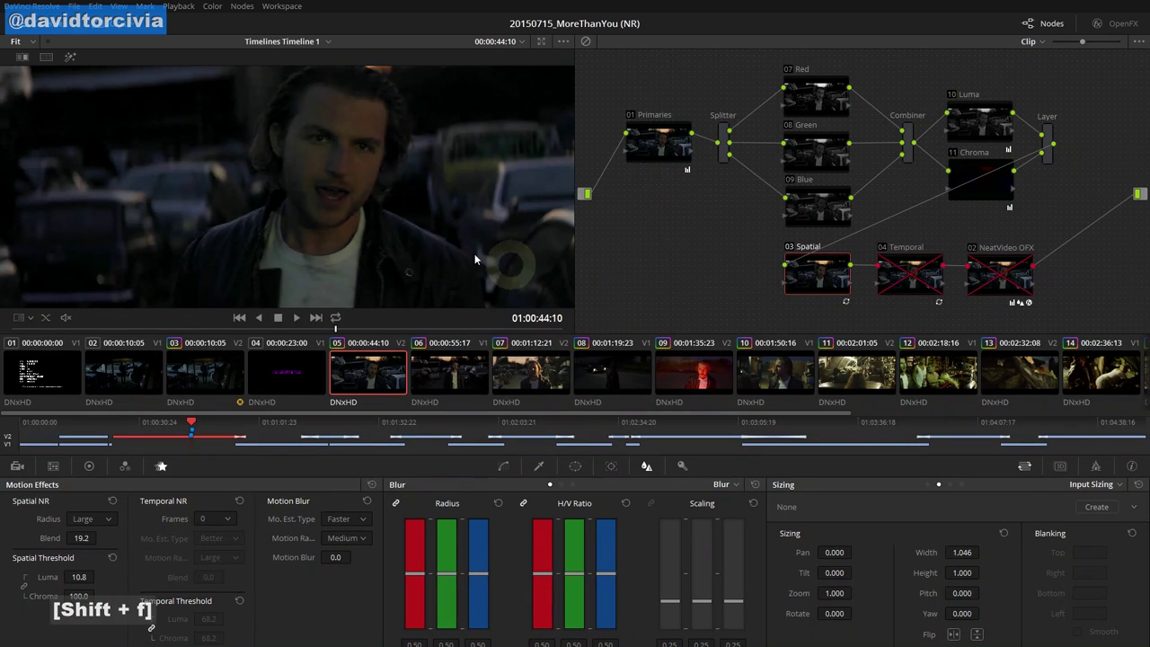
right_click(409, 232)
left_click(440, 342)
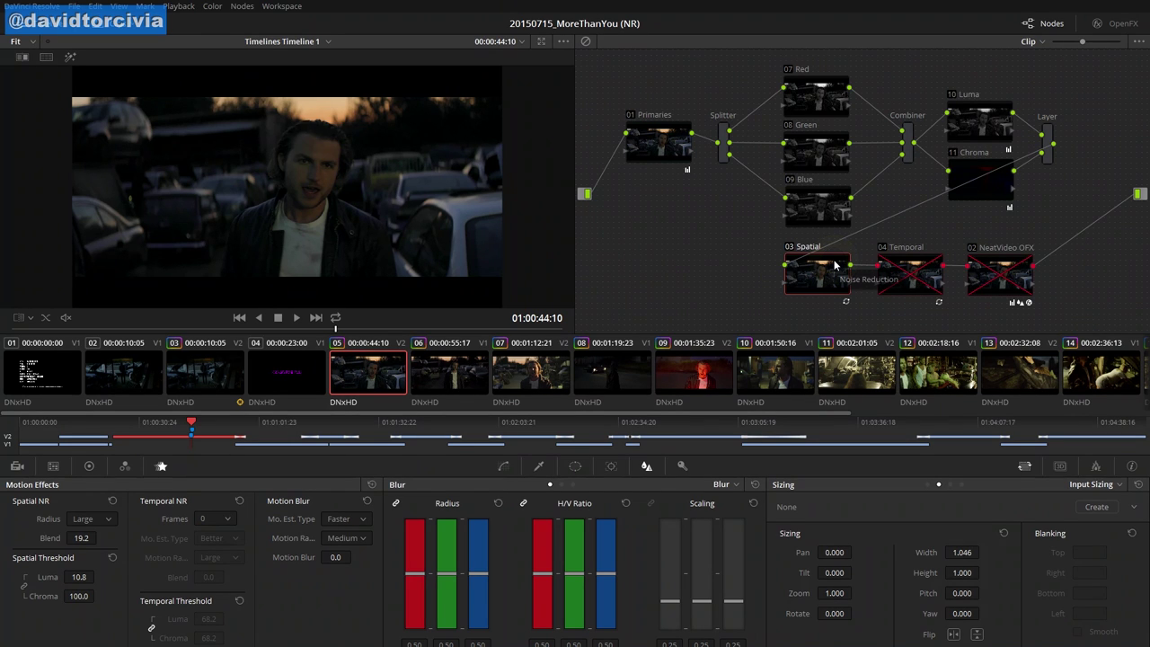
Disable the Spatial node, select the Temporal node, and show the shot in the enlarged viewer
key("ctrl+d")
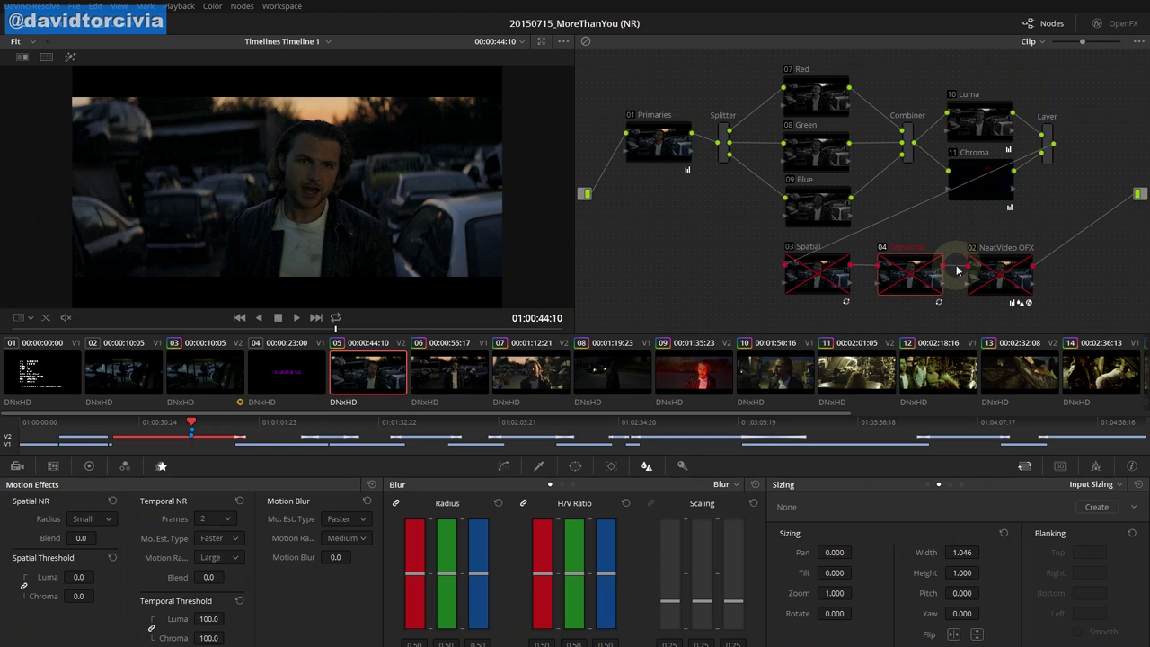
key("shift")
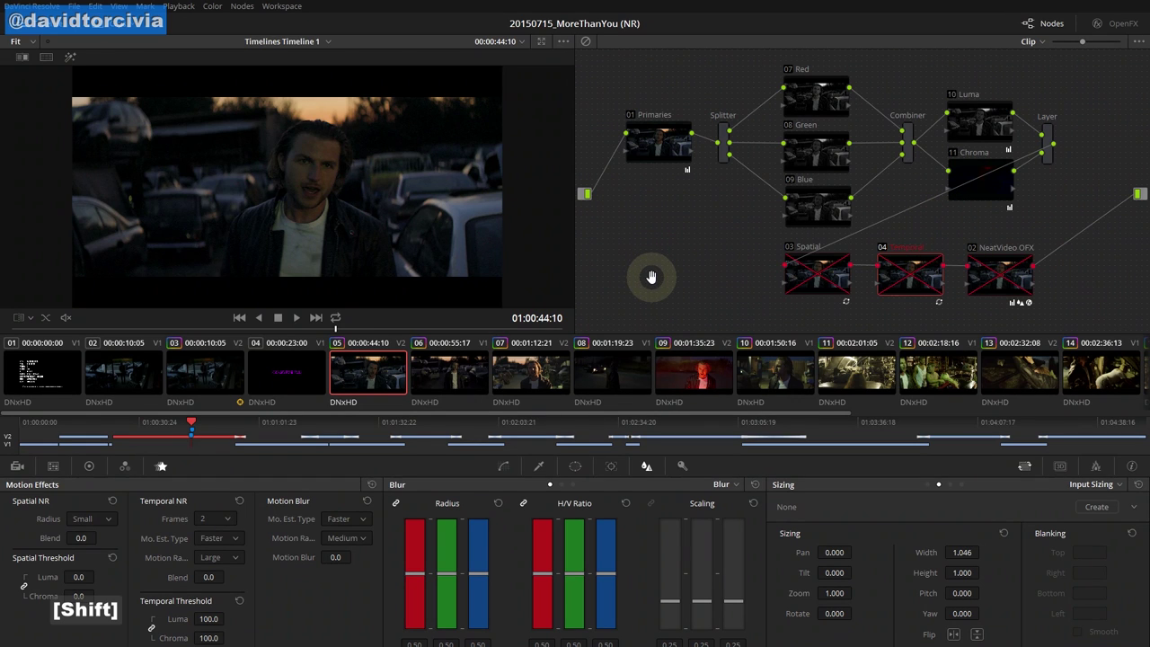
key("shift+f")
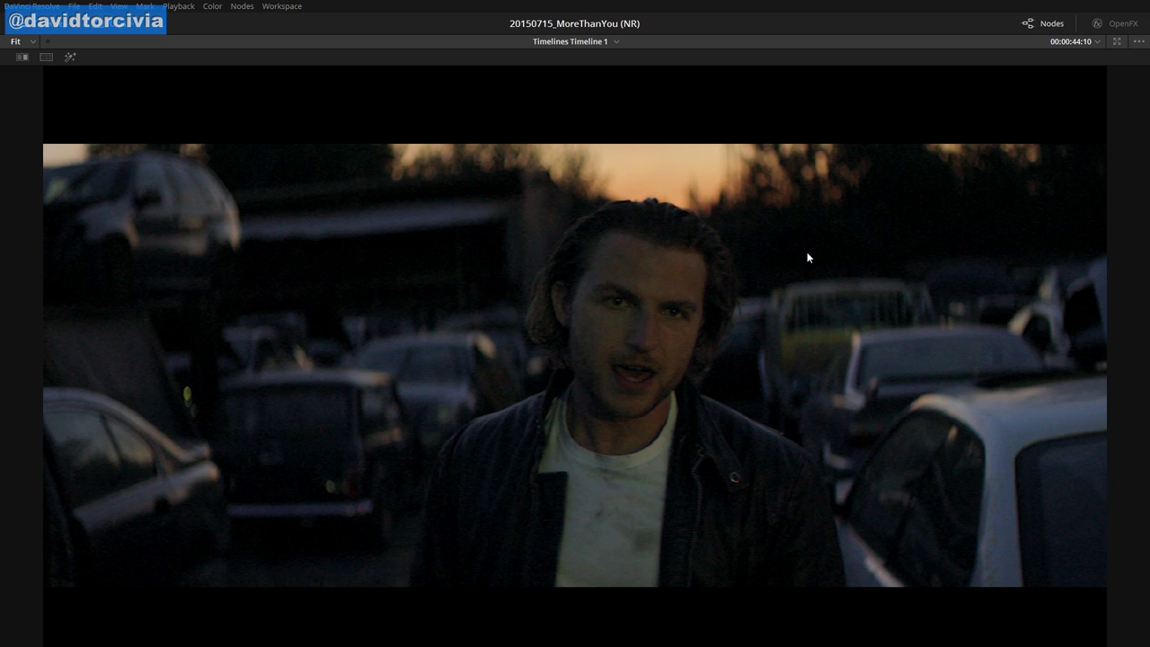
Move back and forth through the shot frame by frame to examine how the noise and the picture change between neighbouring frames
left_click(826, 476)
left_click(593, 422)
key("Left")
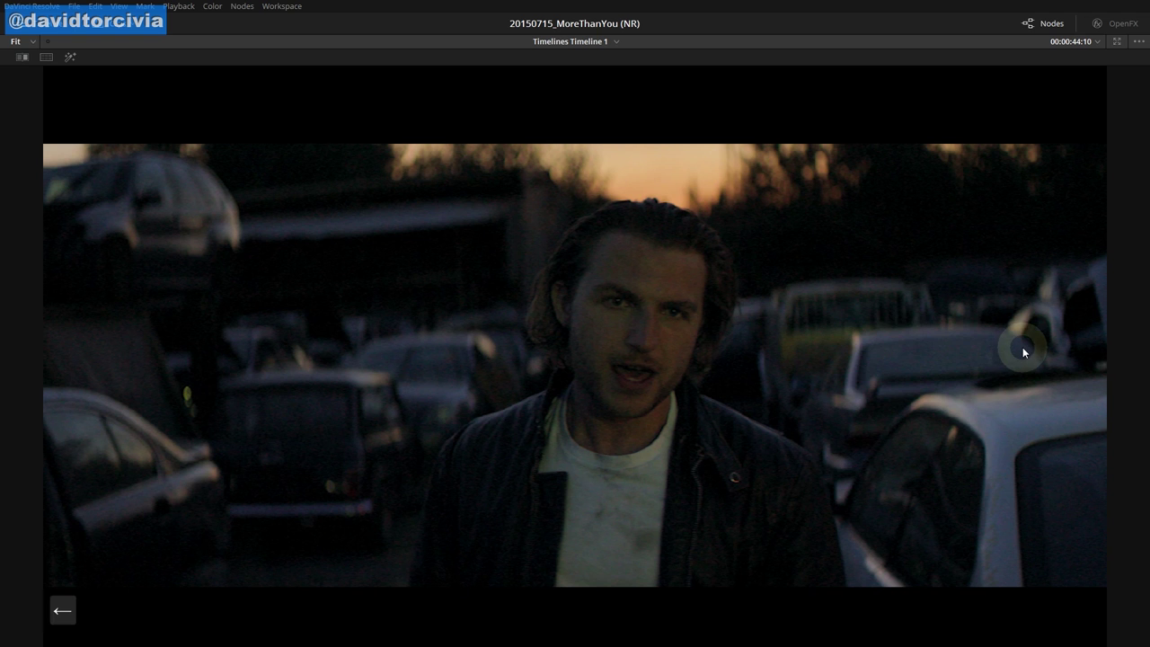
key("Right")
key("Left")
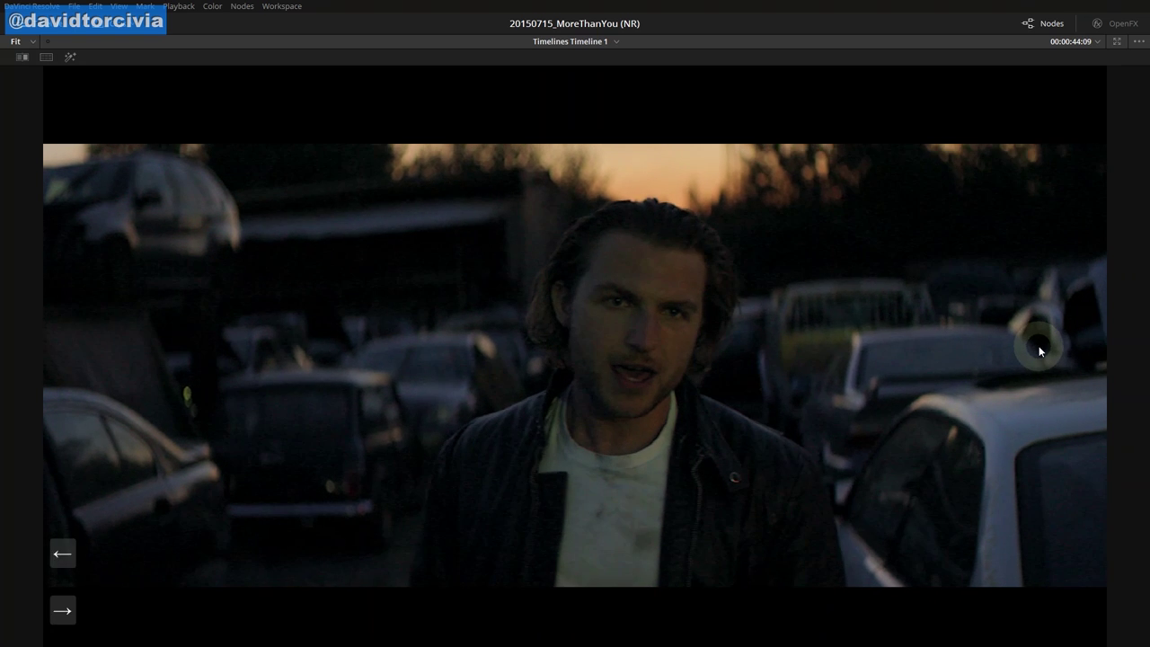
key("Right")
key("Left")
key("Left")
key("Left")
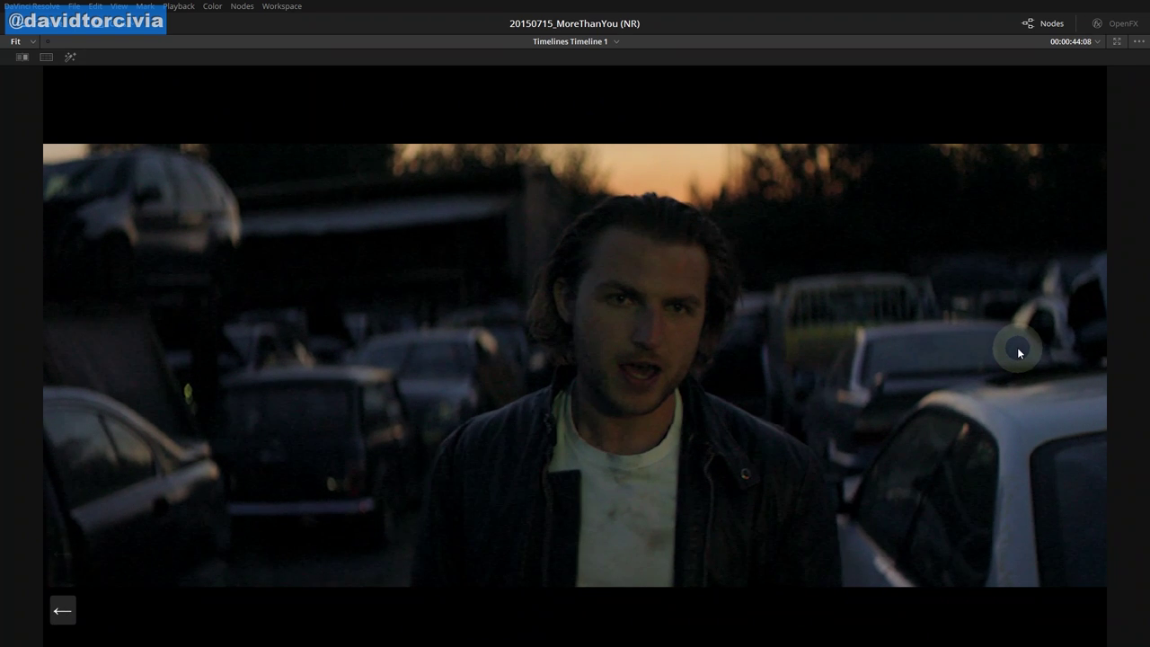
key("Left")
key("Left")
key("Left")
key("Left")
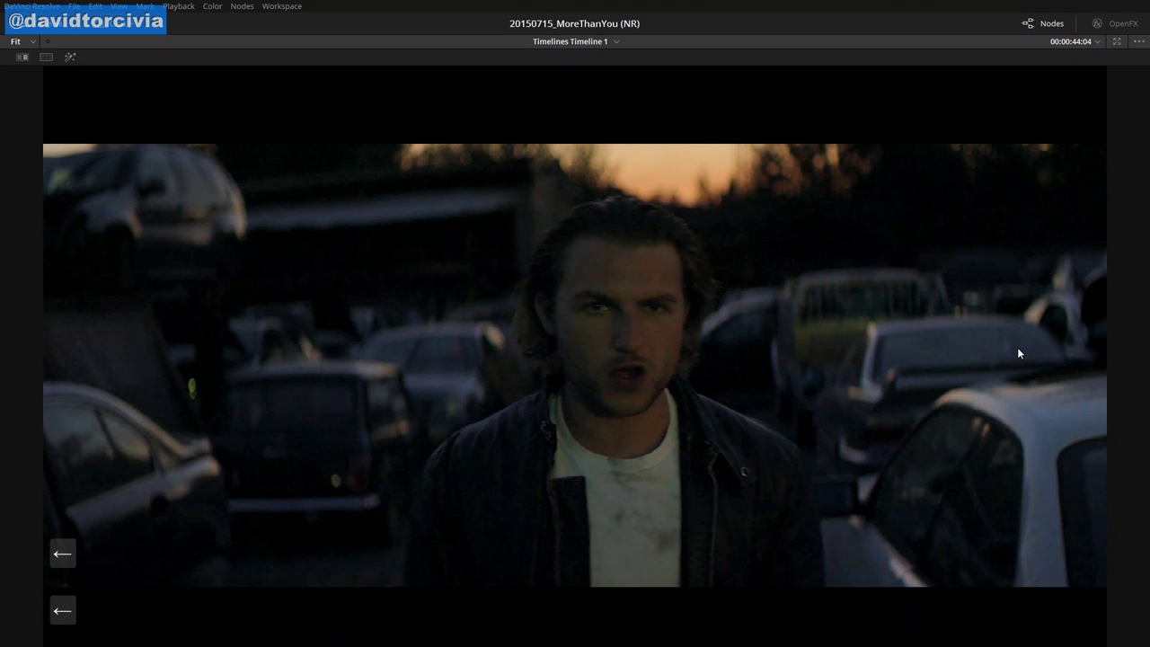
key("Right")
key("Right")
key("Right")
key("Right")
key("Right")
key("Right")
key("Right")
key("Right")
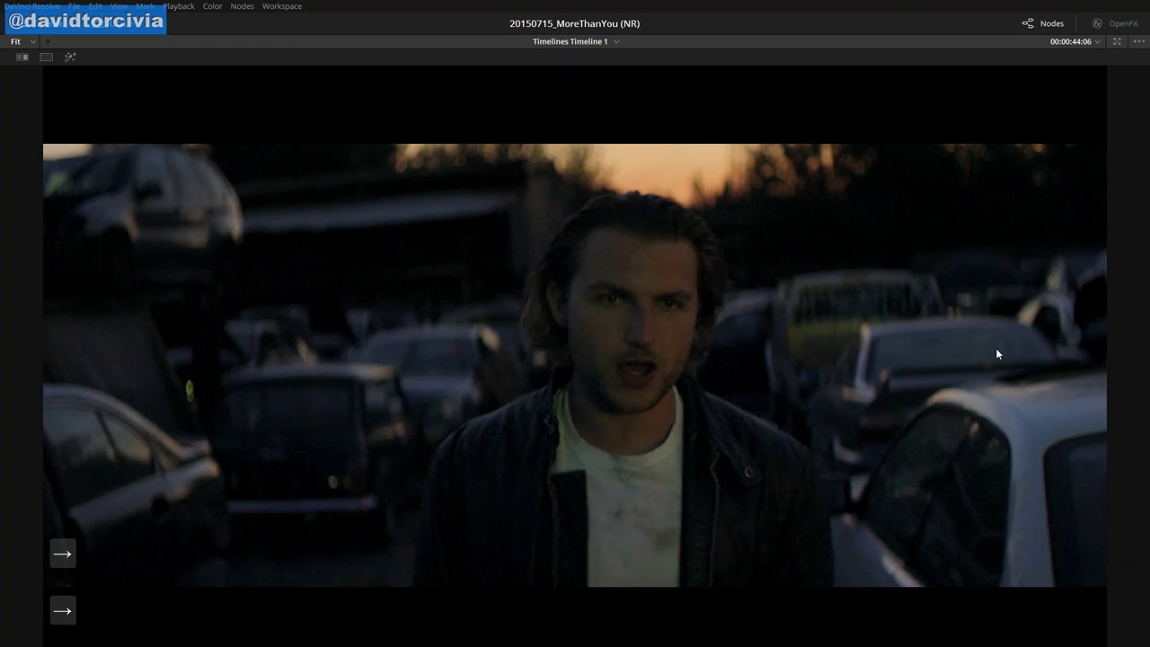
Step forward and backward through neighbouring frames of the full shot to compare the moving man with the static background
left_click(975, 352)
key("Right")
key("Right")
key("Right")
key("Right")
key("Right")
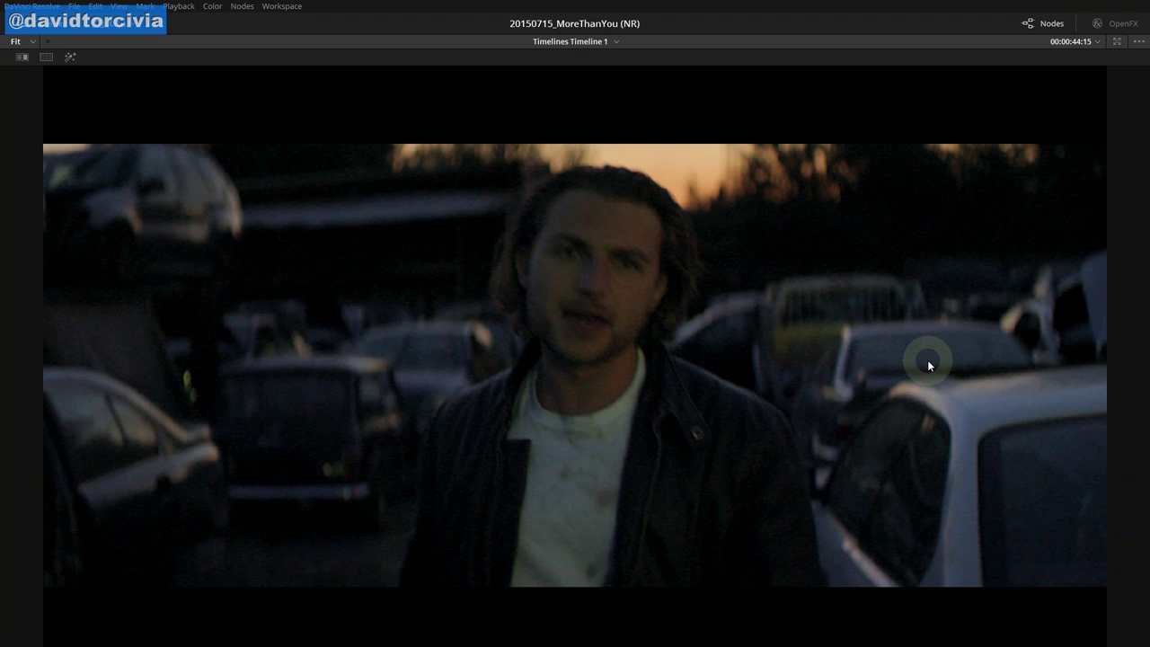
key("Left")
key("Left")
key("Left")
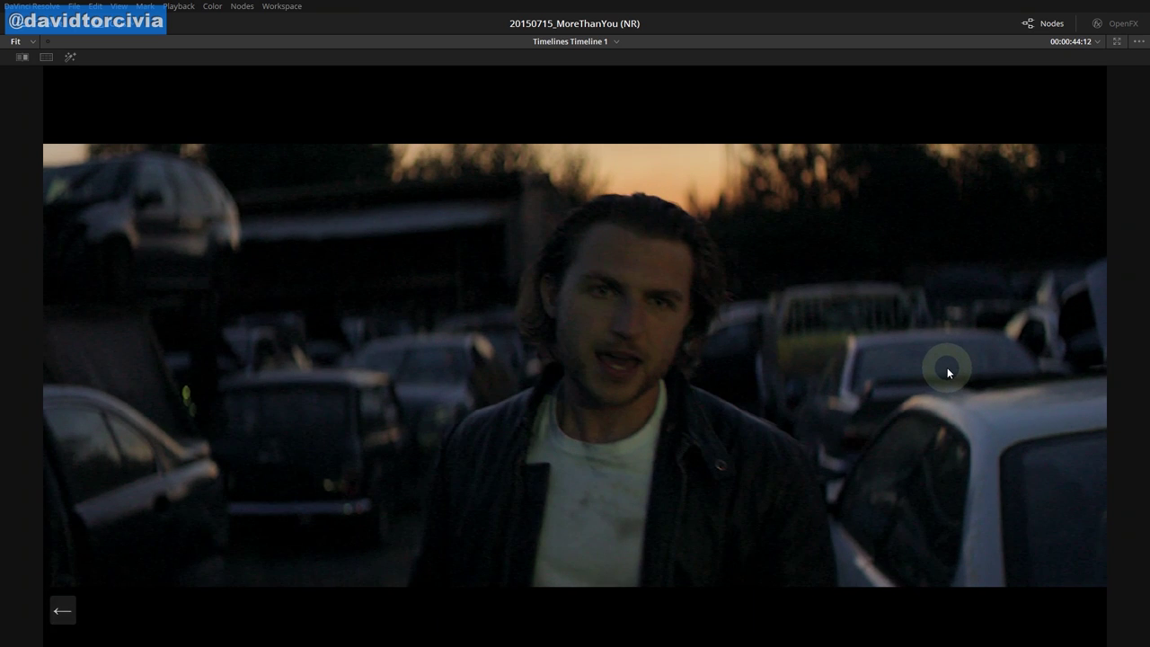
key("Left")
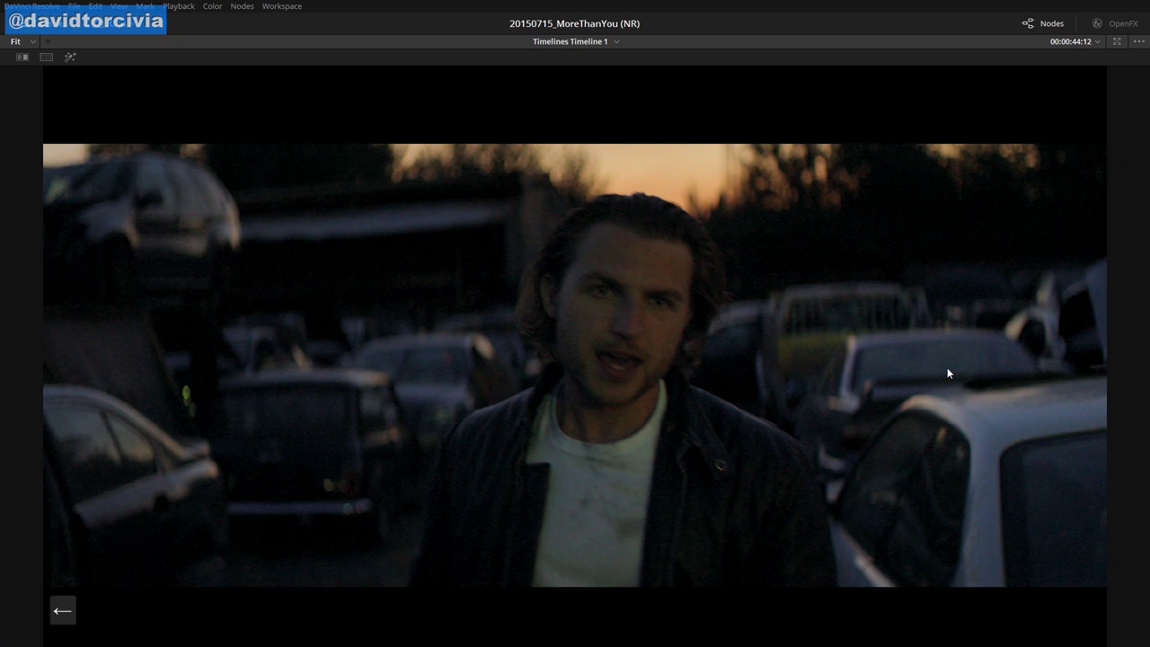
key("Right")
key("Right")
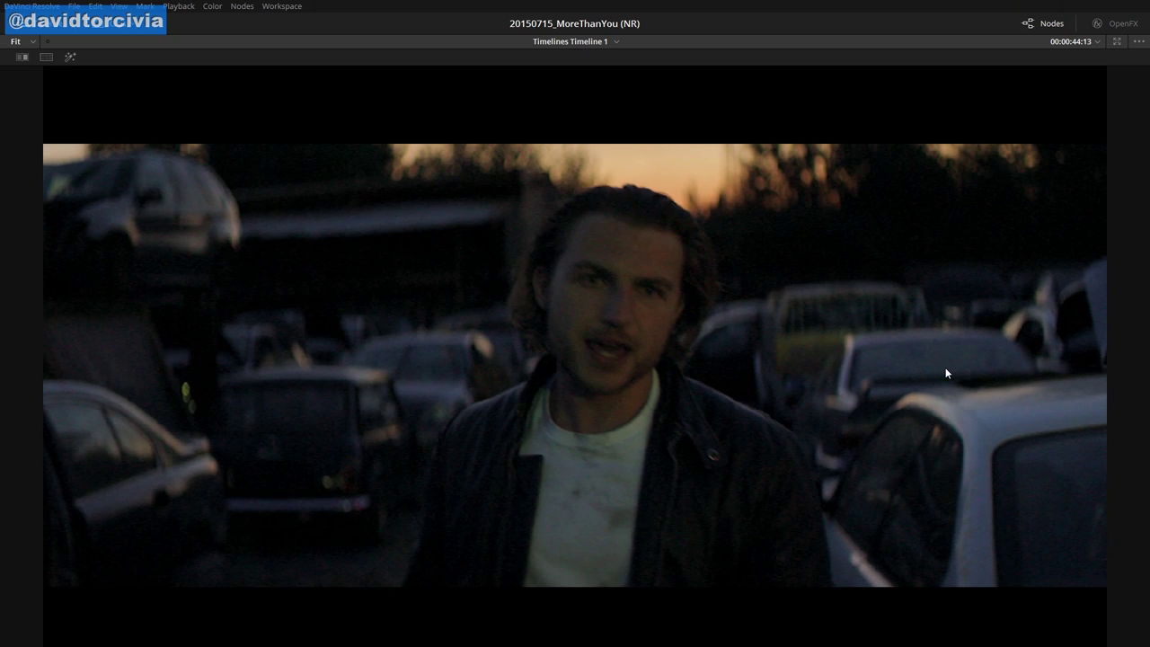
key("Left")
key("Left")
key("Left")
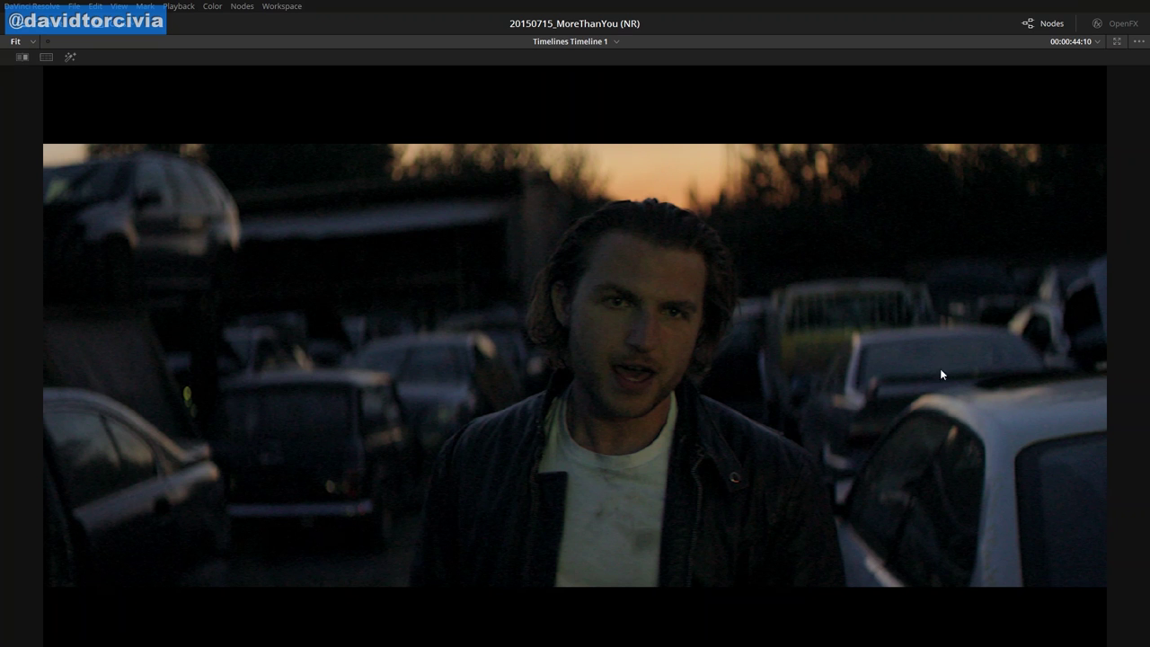
key("Left")
key("Left")
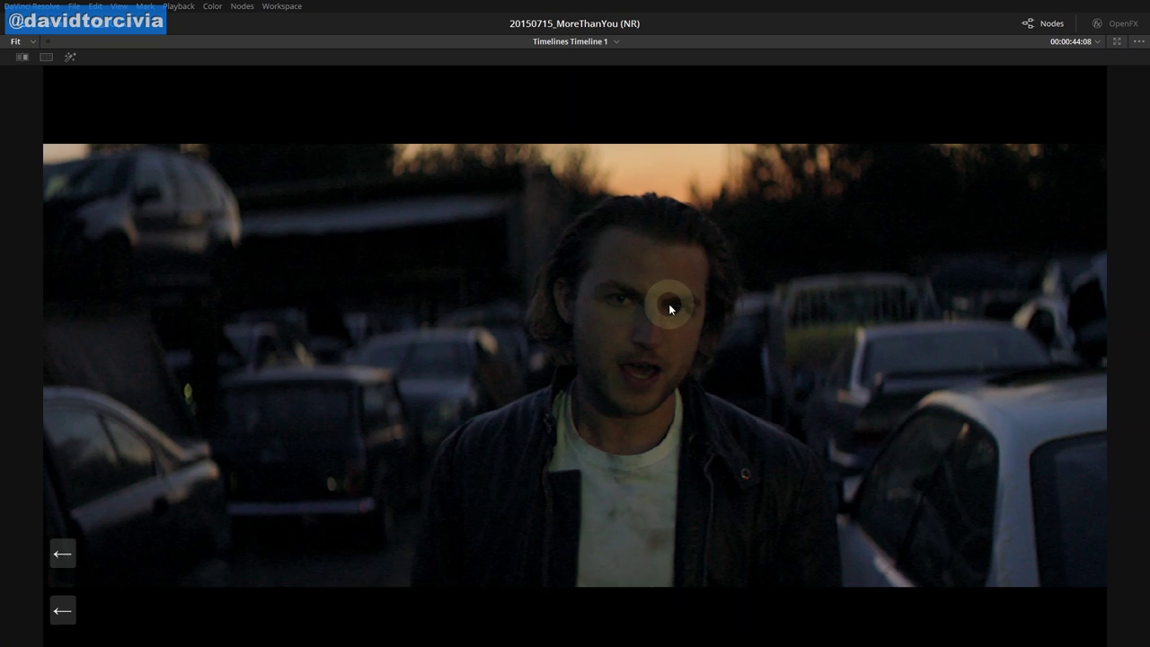
Compare the man's face close up with the grade bypassed and restored, and return to the node graph with the Temporal node enabled
scroll(683, 432, "up", 2)
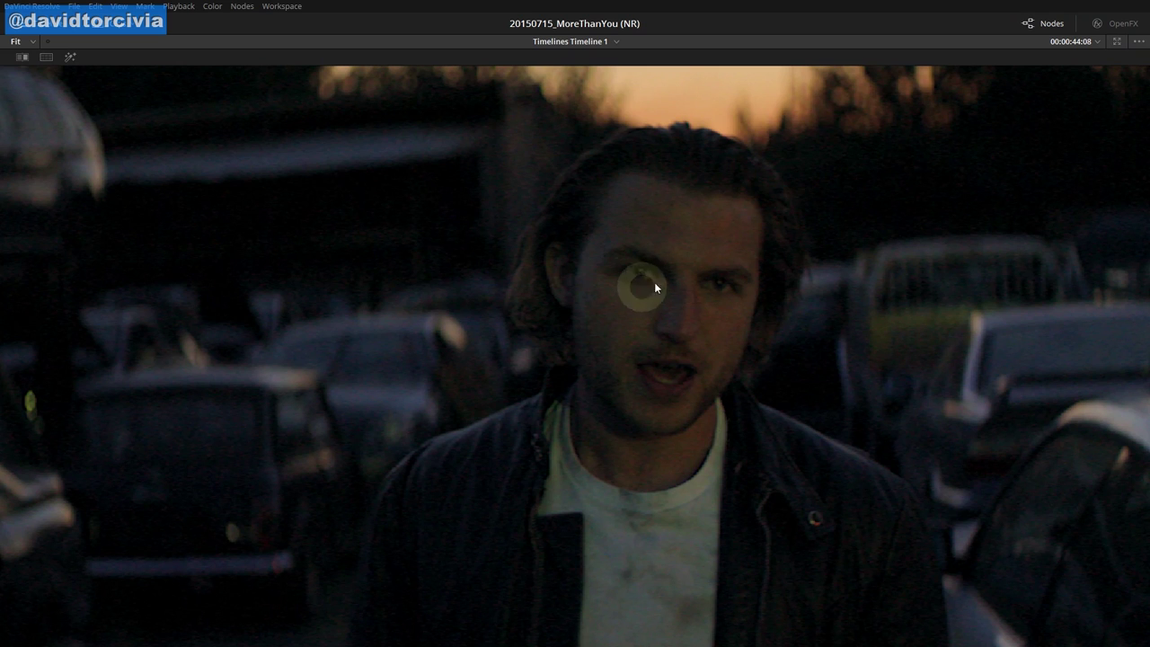
key("shift+d")
key("shift+d")
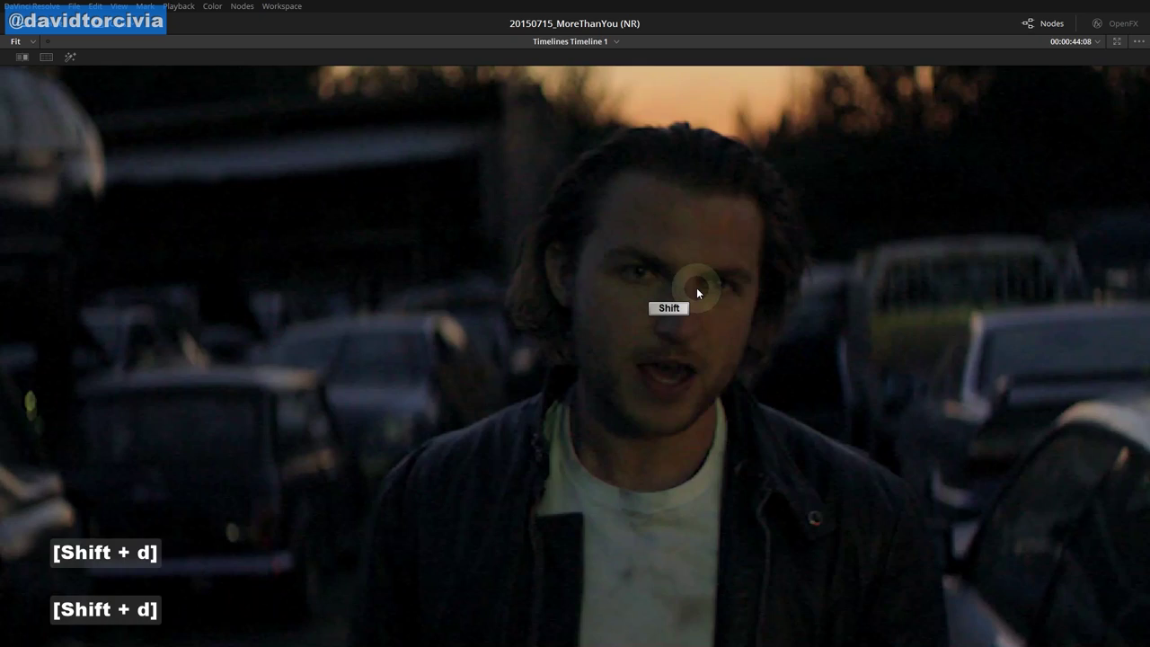
key("shift+f")
left_click(930, 269)
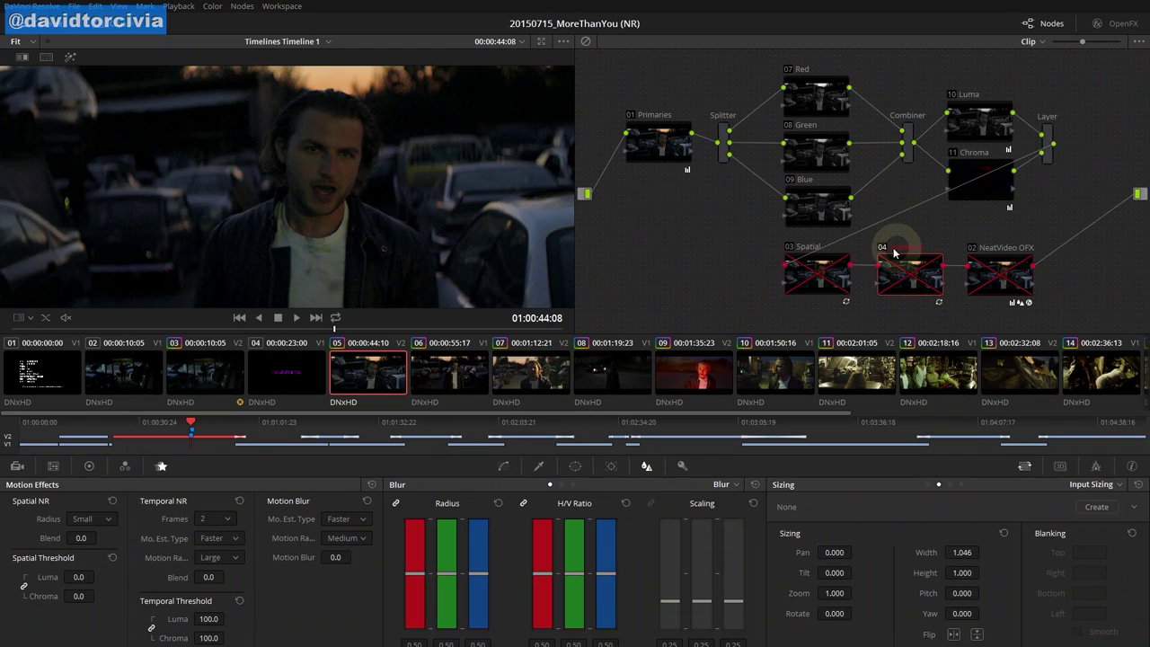
Try temporal noise reduction with 0 and 1 frames, set the frames back to 2, and view the motion range options
left_click(229, 521)
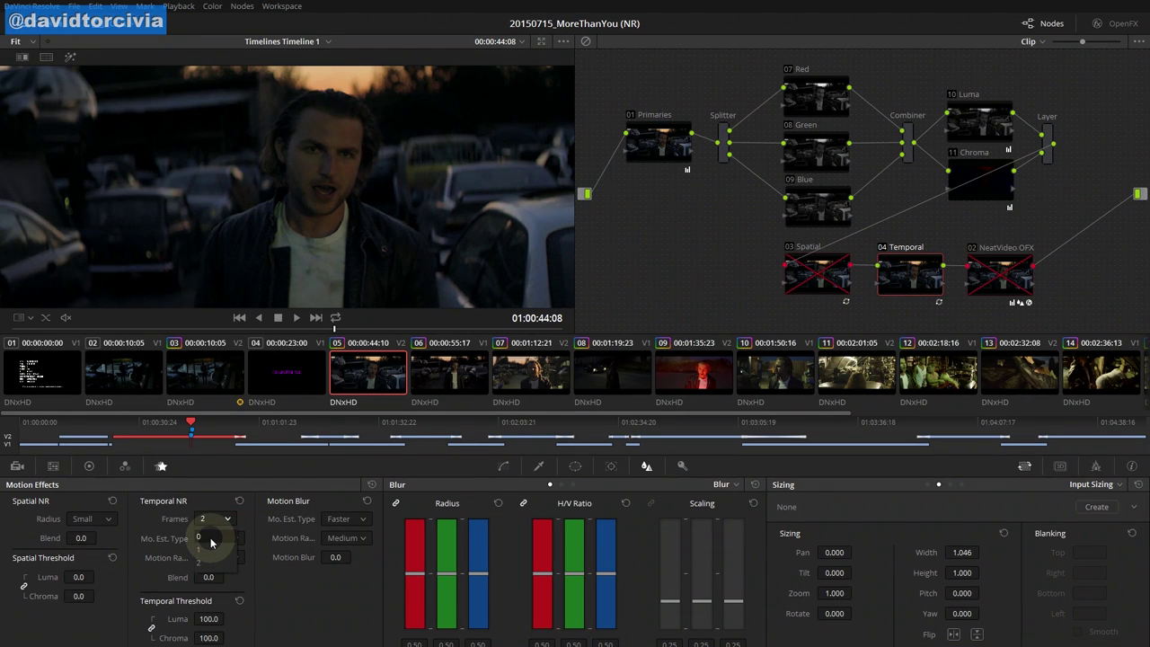
left_click(211, 539)
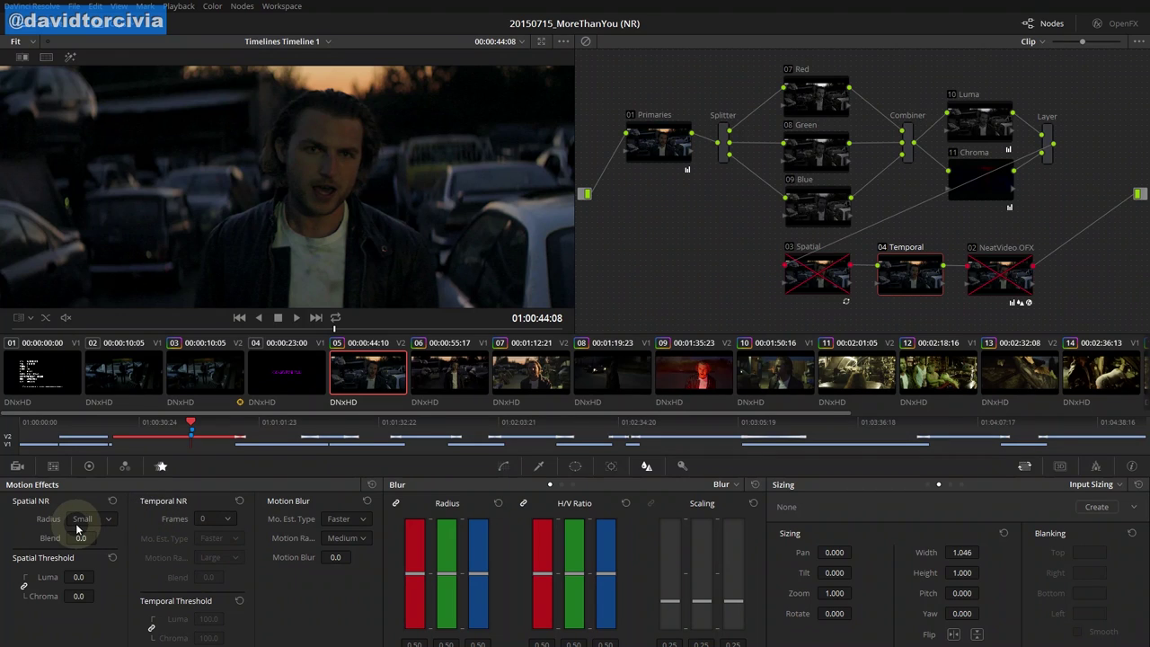
left_click(220, 518)
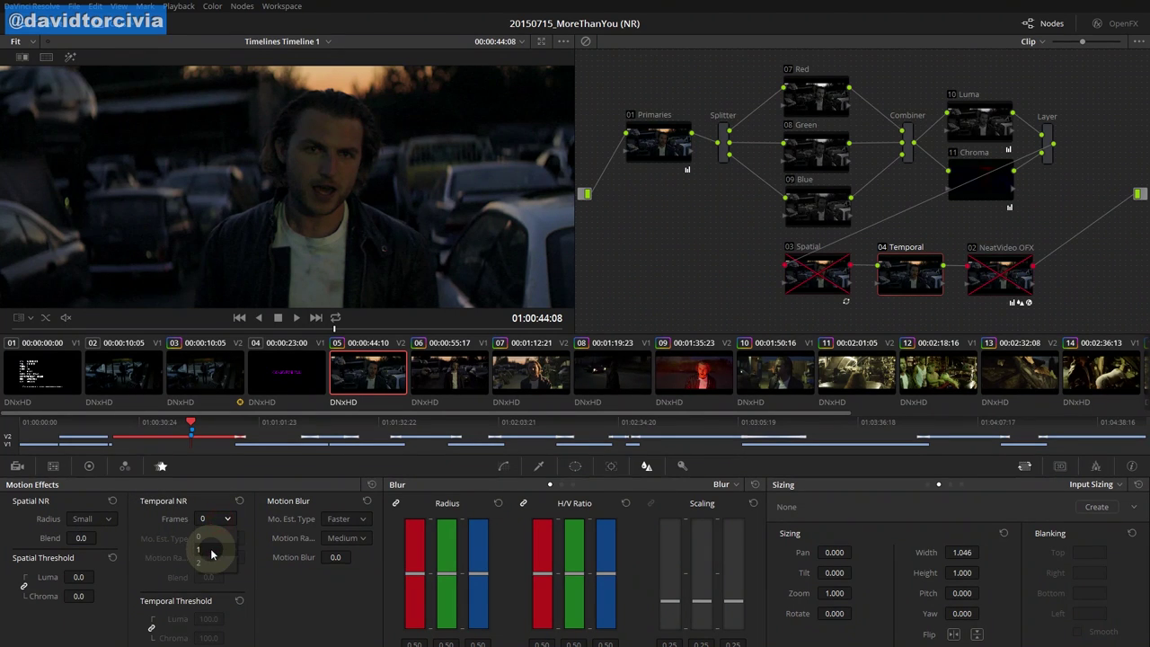
left_click(211, 551)
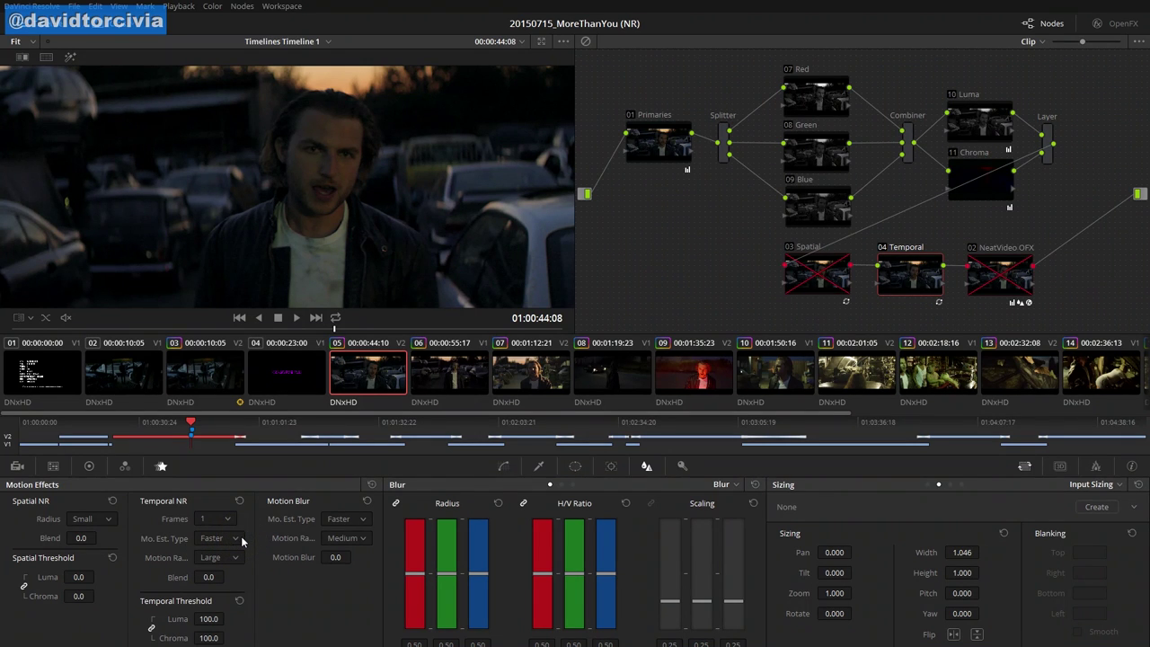
left_click(219, 521)
left_click(218, 566)
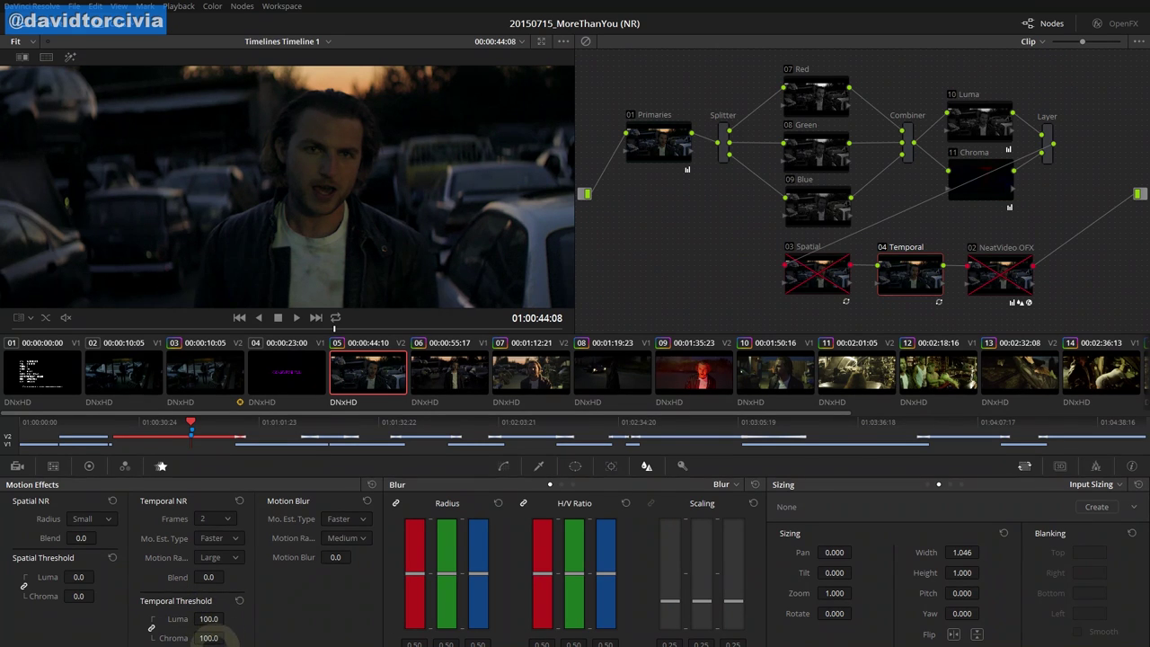
left_click(222, 557)
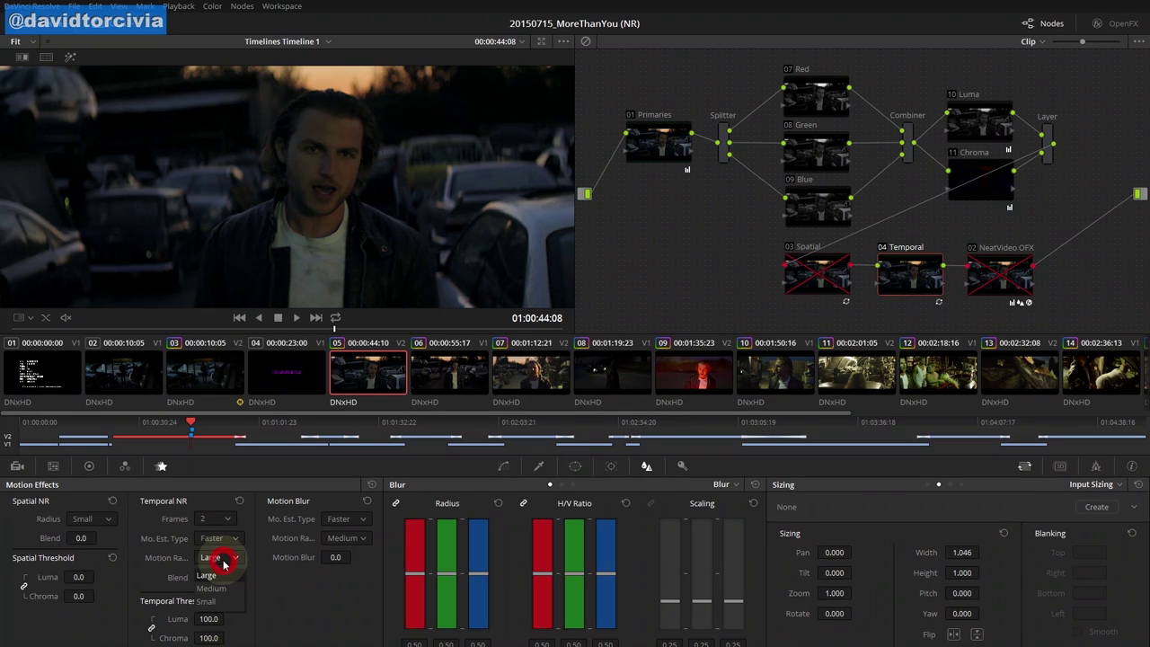
left_click(636, 248)
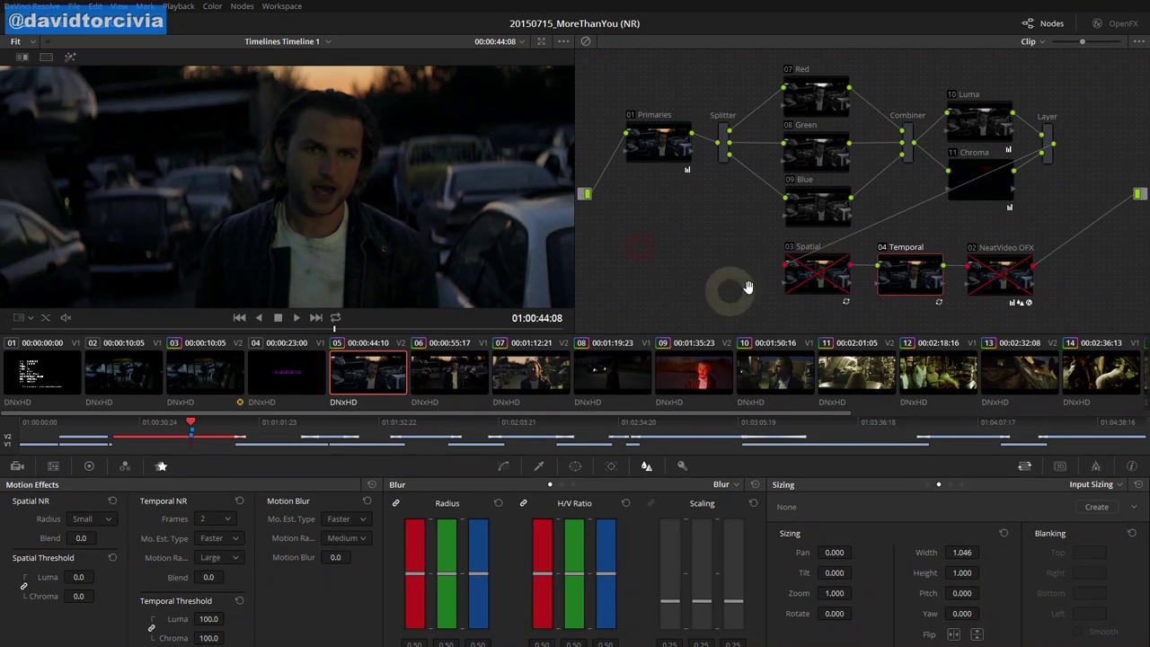
Compare the man's face close up in the enlarged viewer with the Temporal node switched off and on
key("shift")
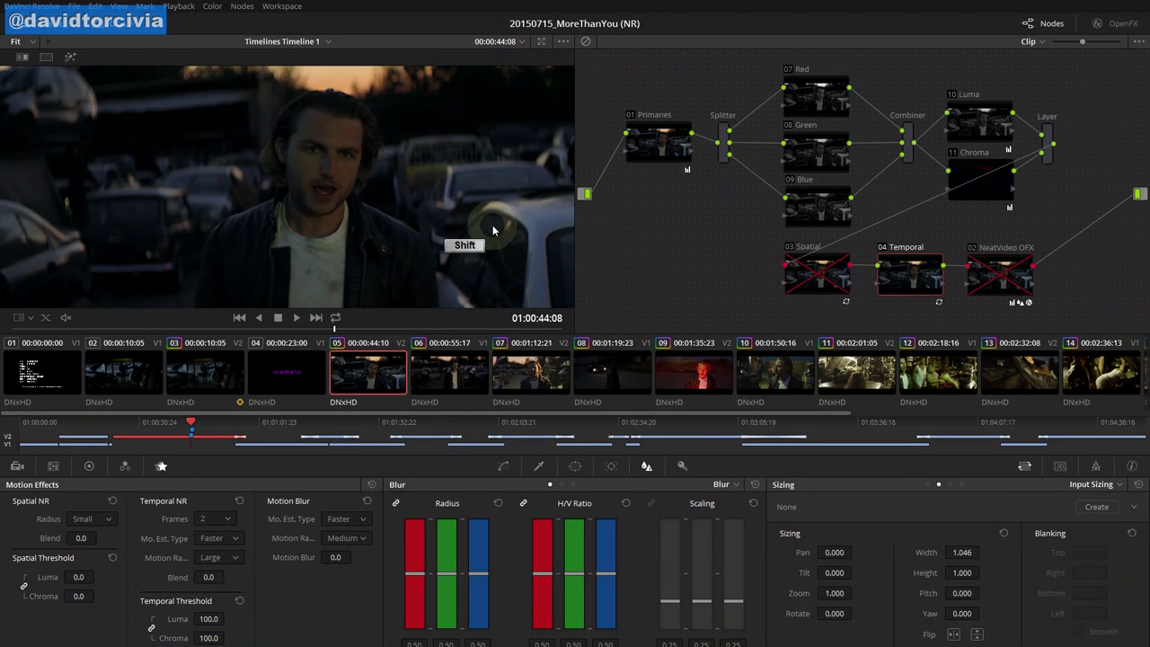
key("shift+f")
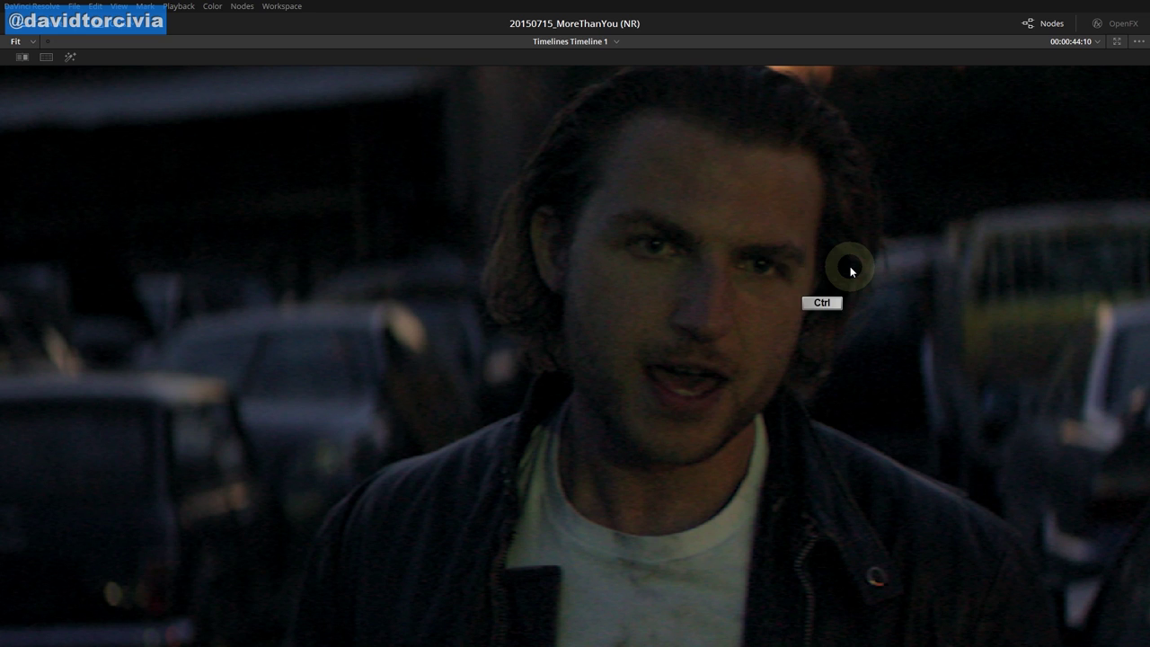
key("ctrl+d")
key("ctrl+d")
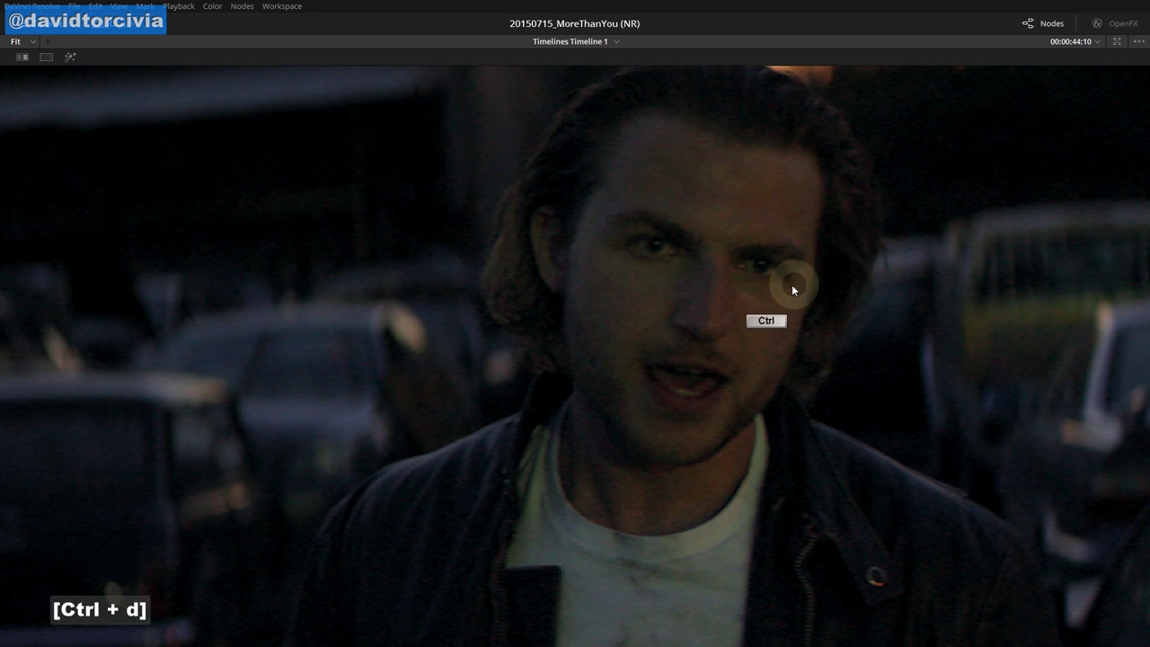
key("ctrl+d")
key("ctrl+d")
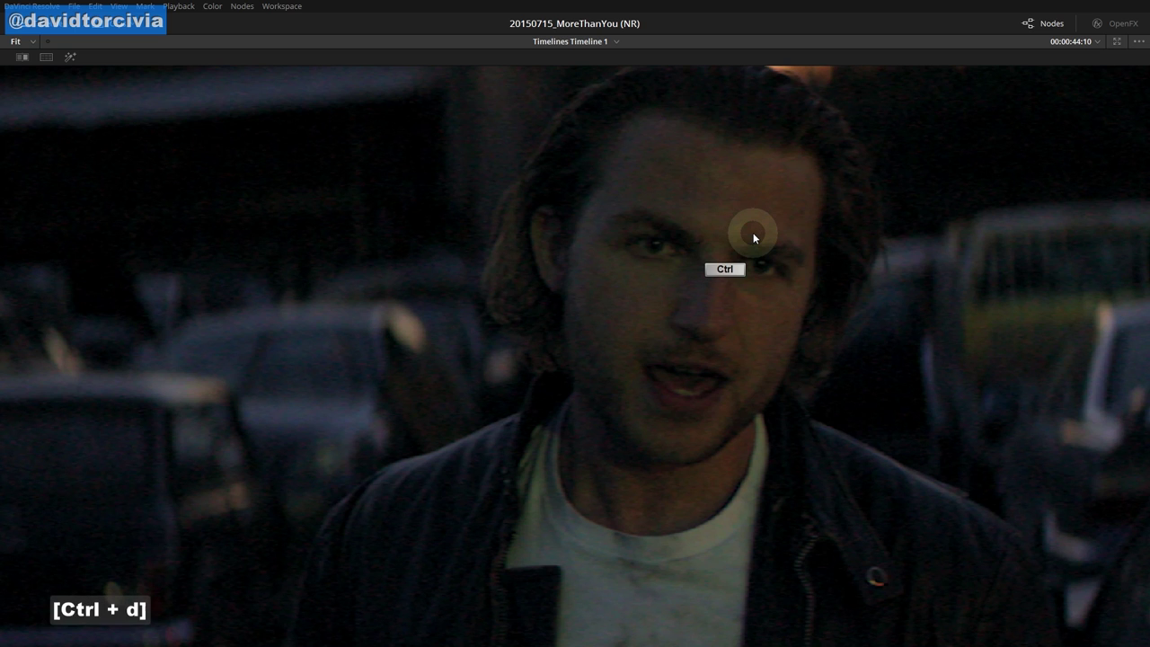
key("ctrl+d")
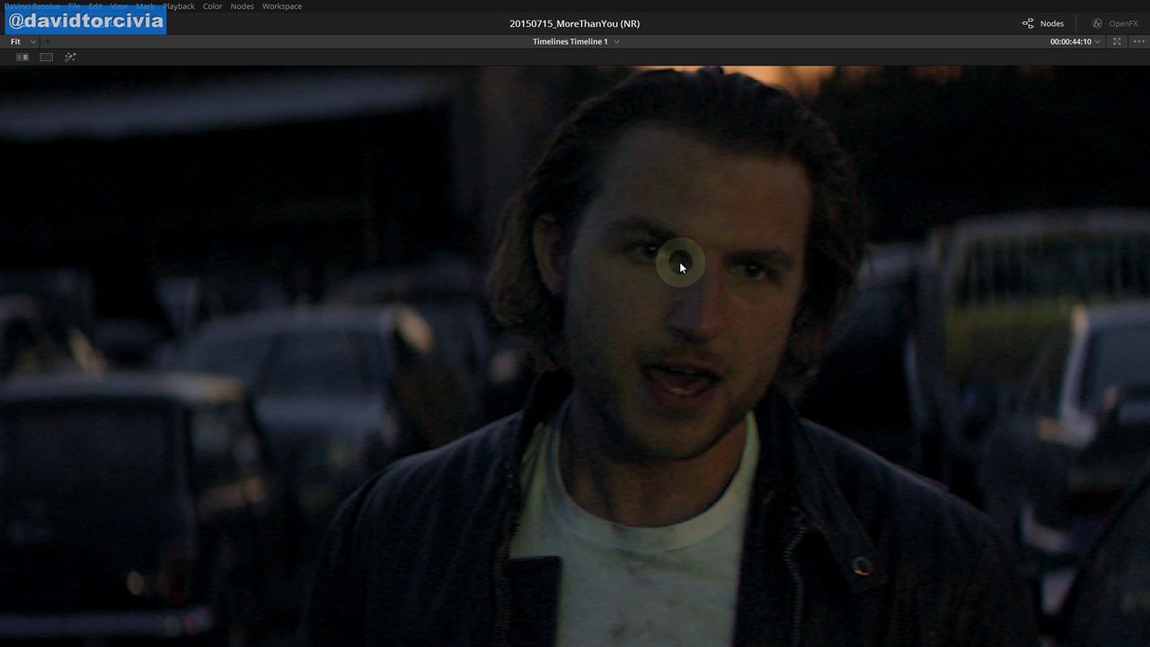
key("ctrl+d")
key("ctrl+d")
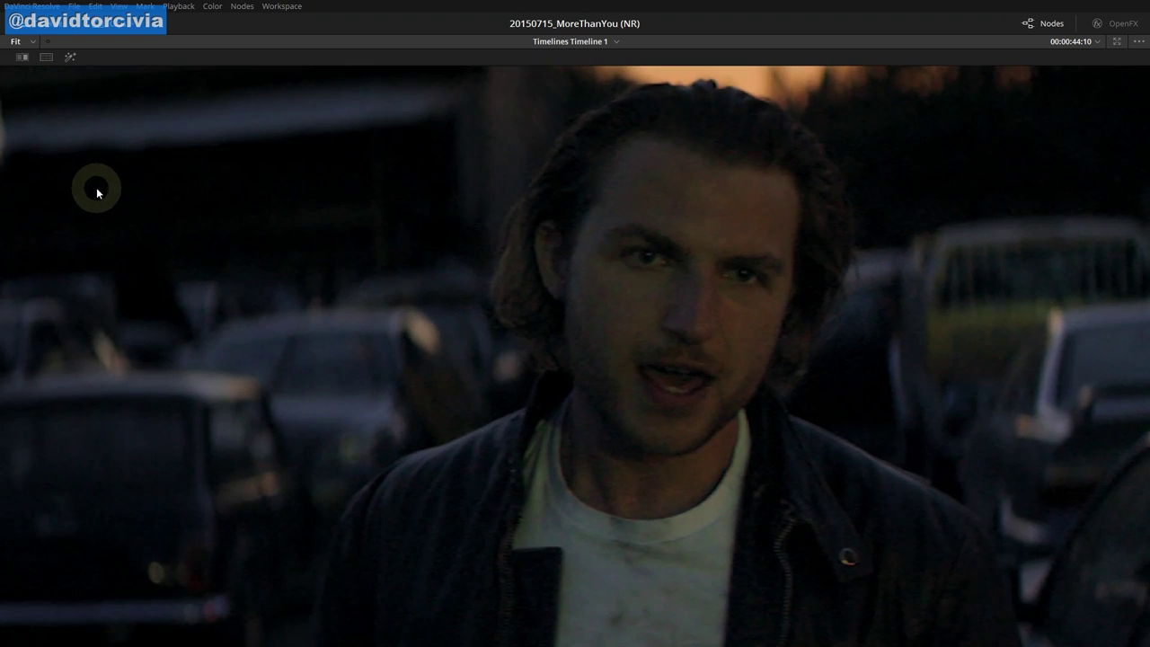
Compare the dark building and parked cars beside the man with the Temporal node switched off and on
left_click(386, 257)
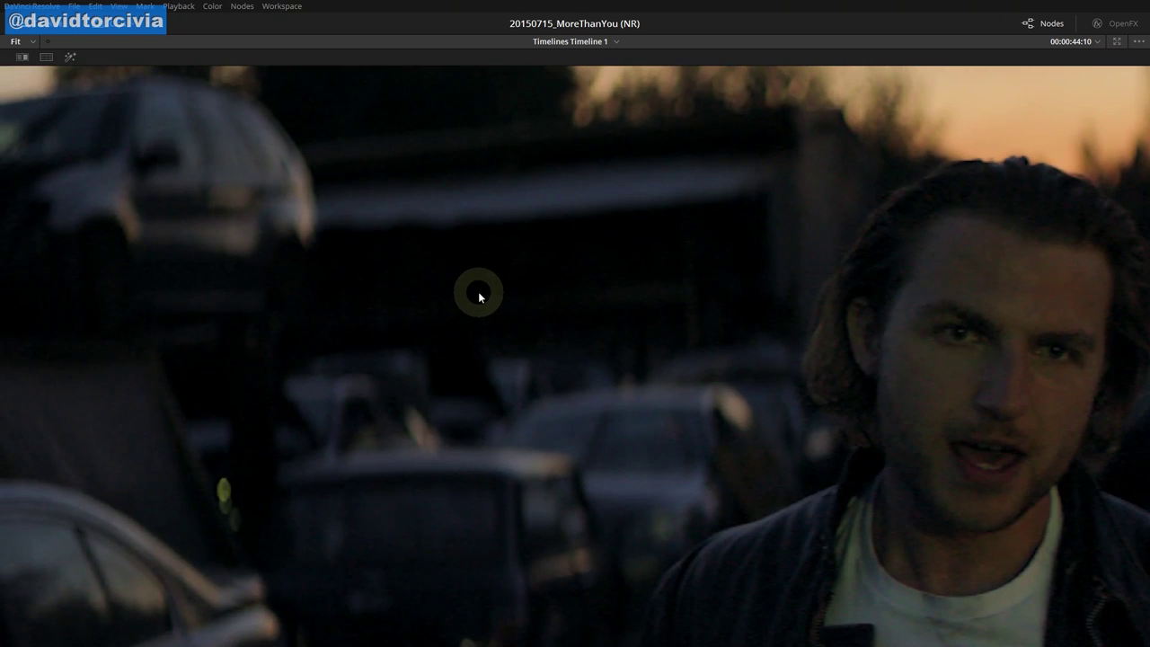
key("ctrl+d")
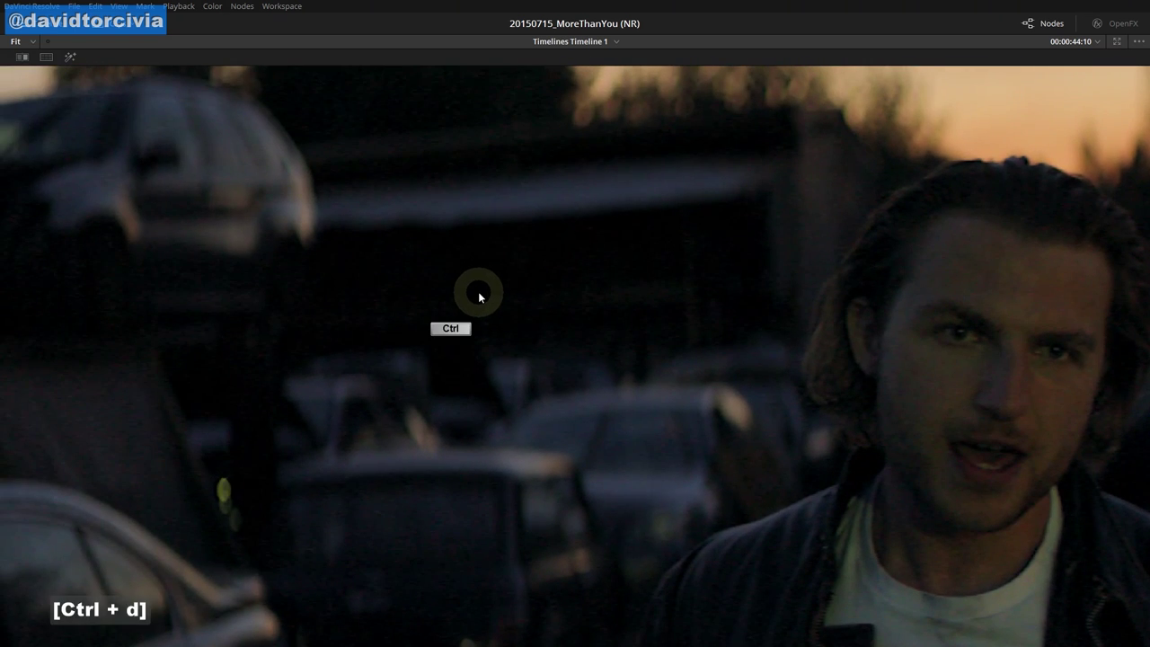
key("ctrl+d")
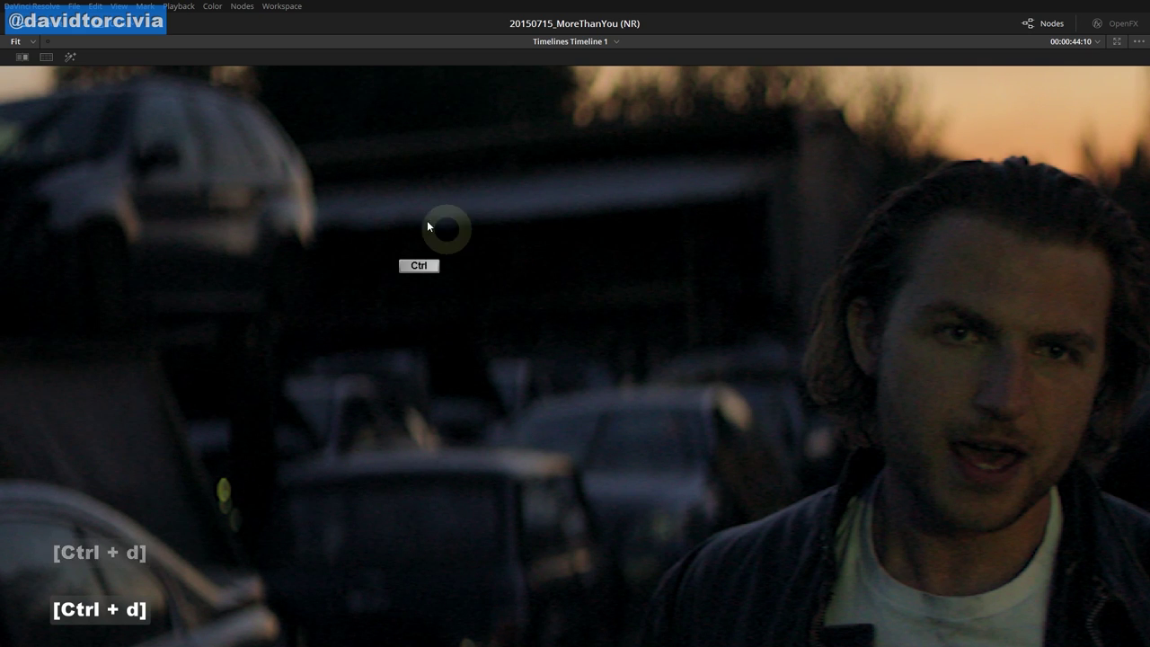
Compare the noise in the dark trees above the cars close up with the Temporal node switched off and on
left_click_drag(875, 282, 318, 313)
left_click_drag(760, 290, 724, 300)
scroll(689, 310, "up", 2)
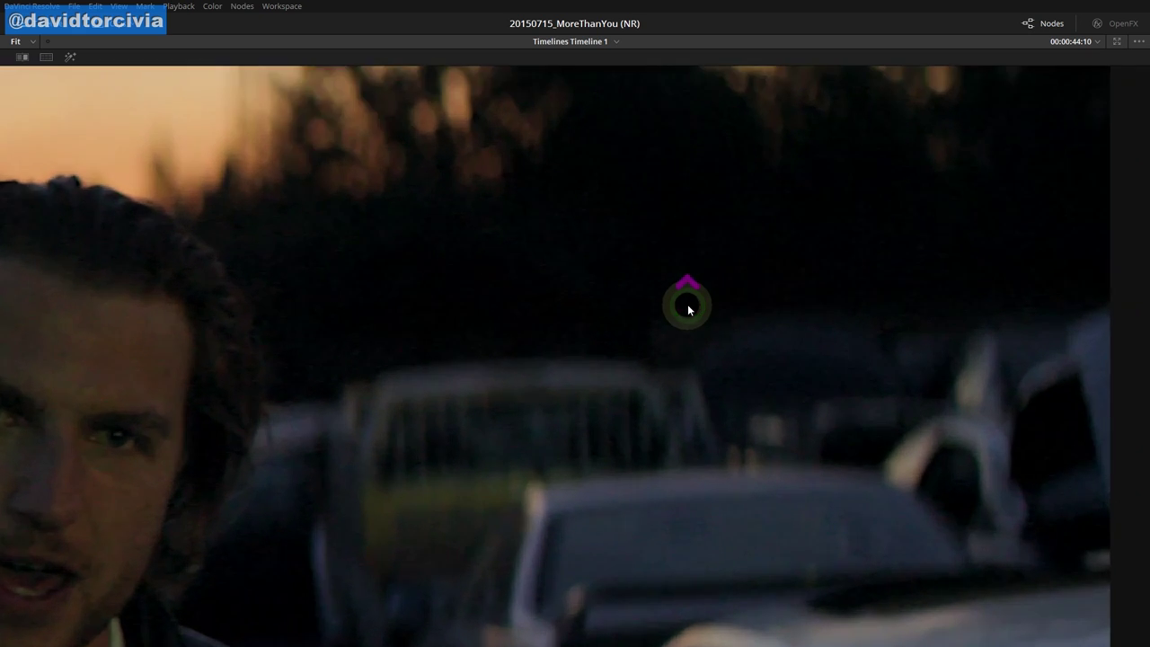
scroll(688, 305, "up", 2)
key("ctrl+d")
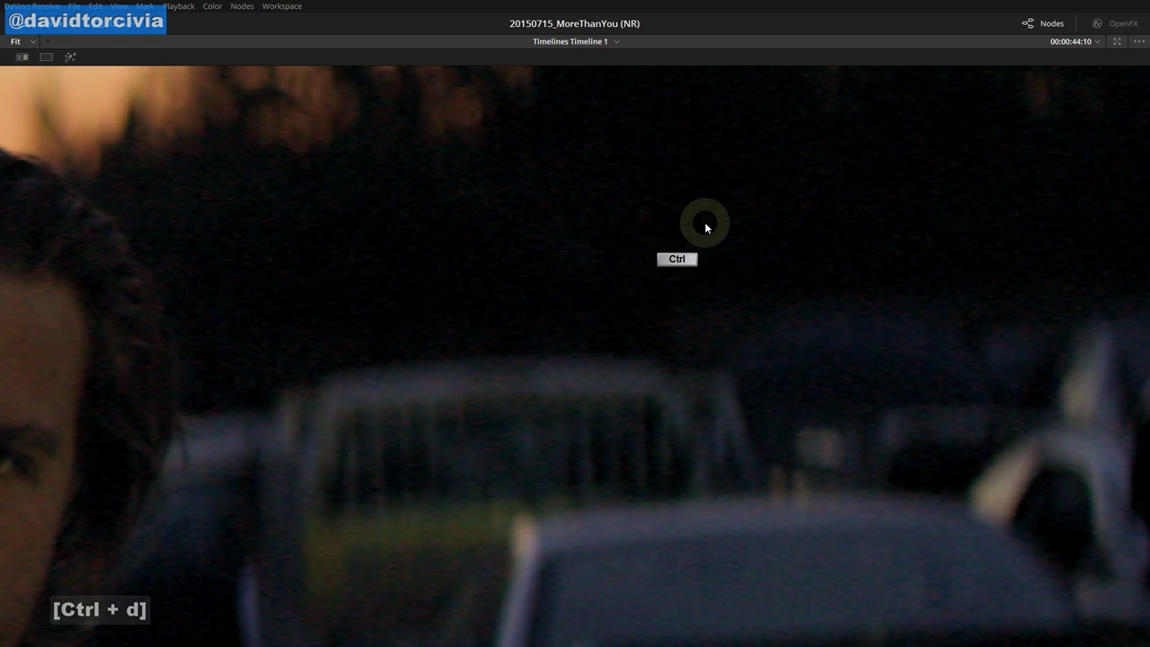
key("ctrl+d")
key("ctrl+d")
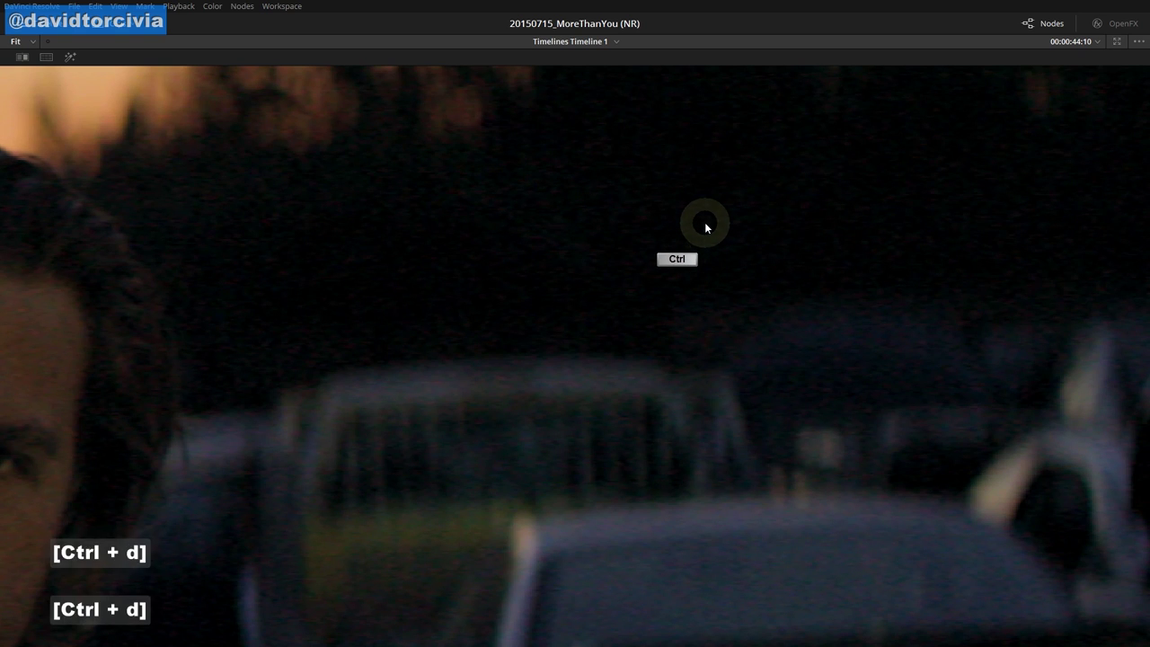
Fit the whole shot in the enlarged viewer, compare it with the Temporal node off and on, and return to the normal layout
scroll(646, 259, "down", 5)
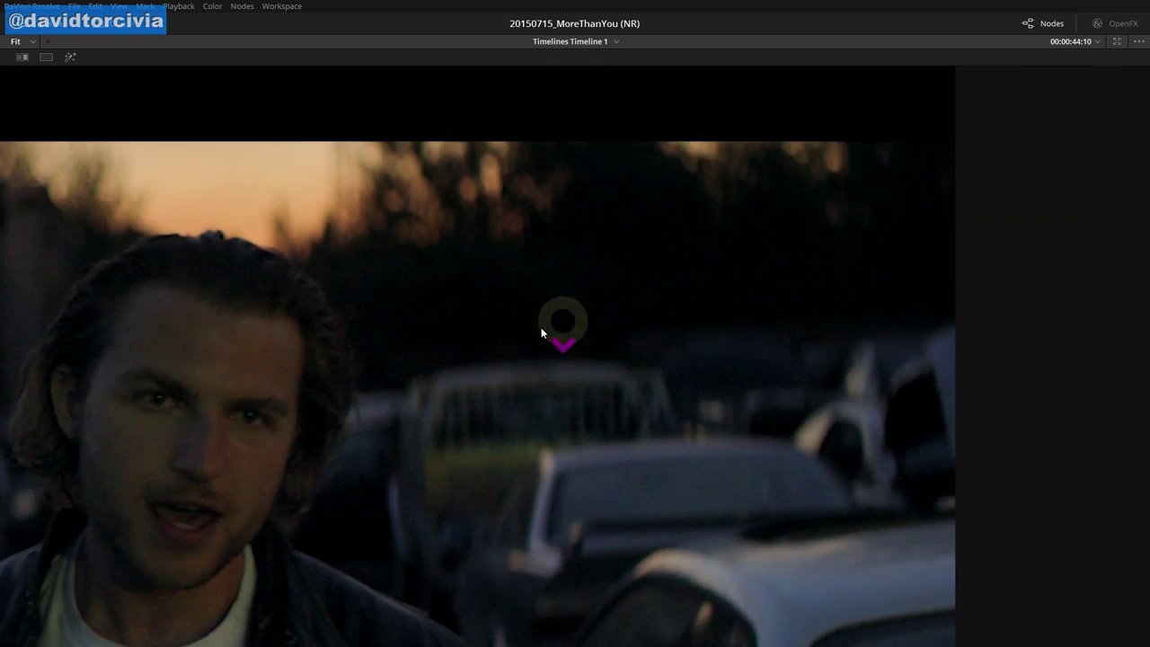
right_click(238, 398)
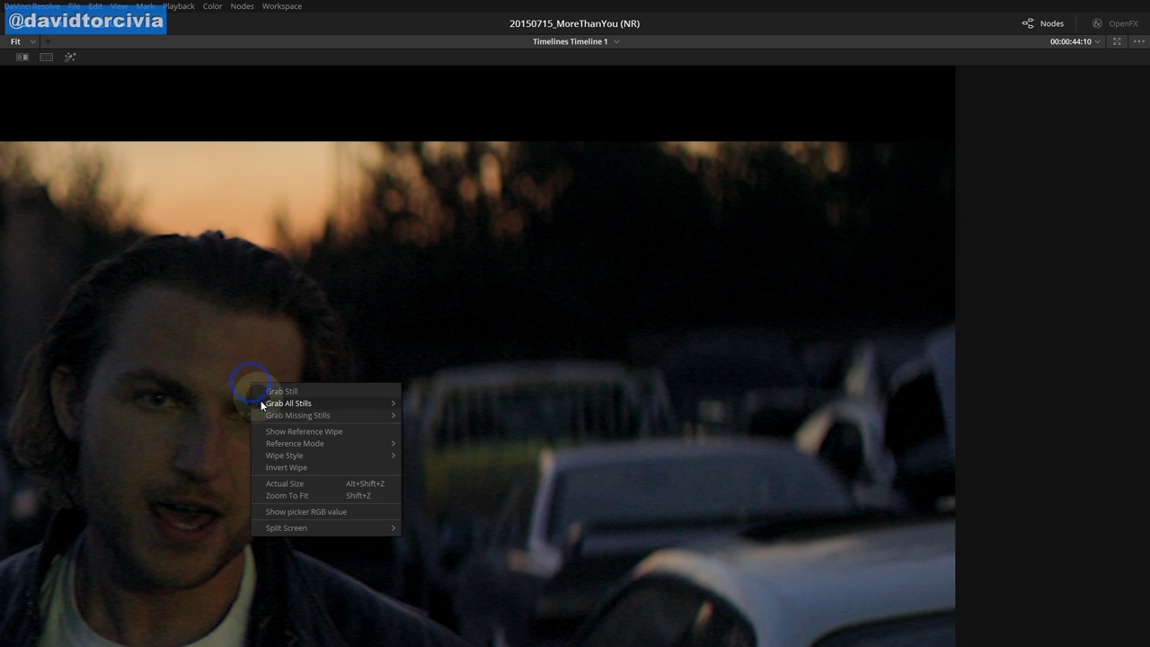
left_click(297, 493)
key("shift")
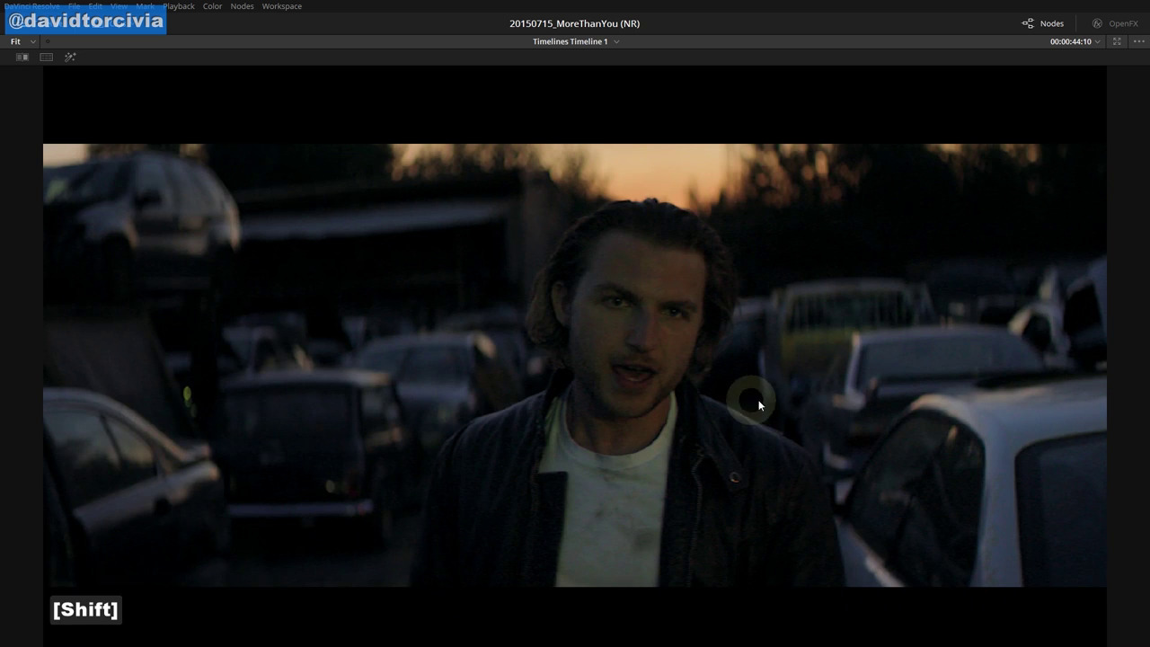
key("ctrl+d")
key("ctrl+d")
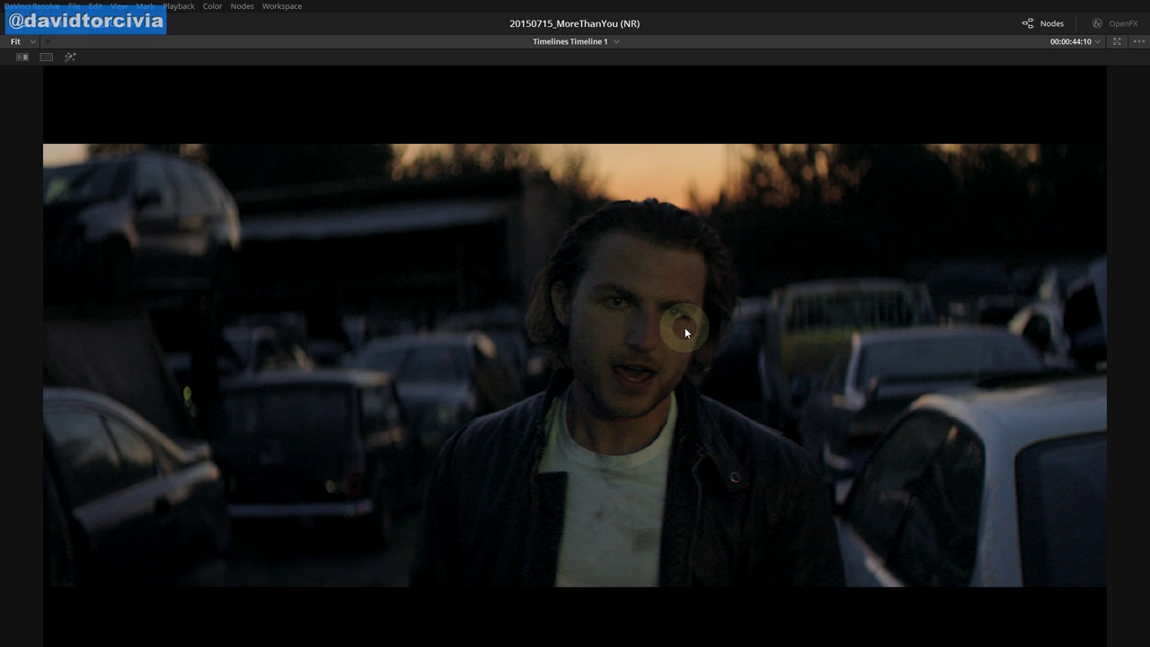
key("shift+f")
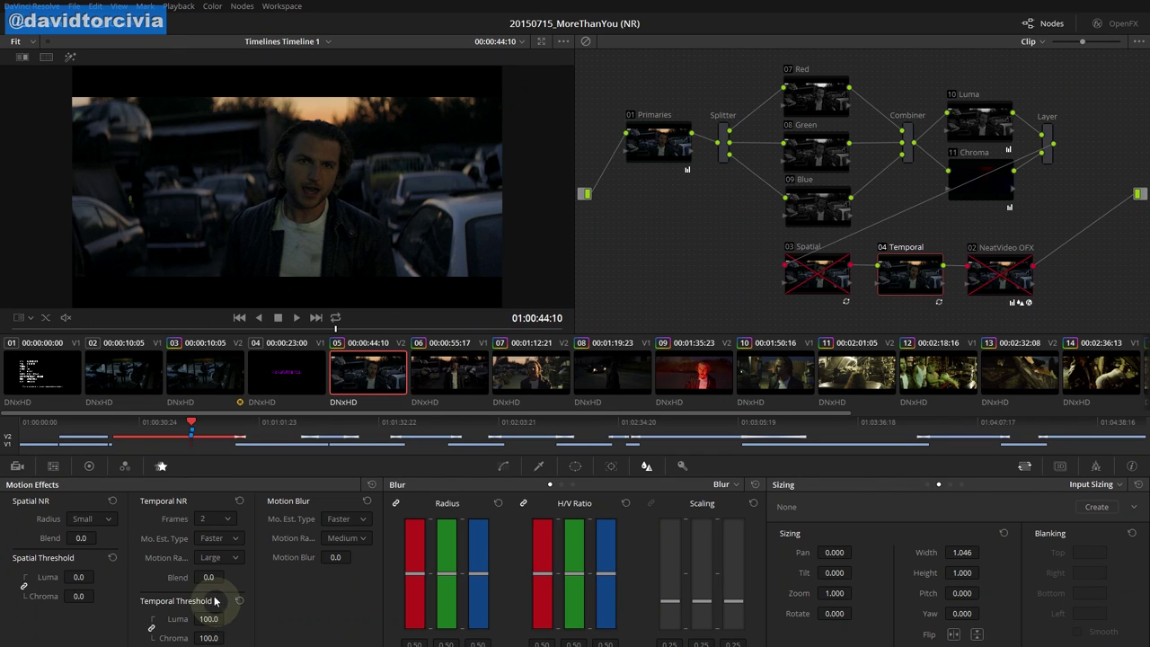
View the motion estimation types available for temporal noise reduction and keep Faster
left_click(227, 538)
left_click(226, 554)
left_click(231, 539)
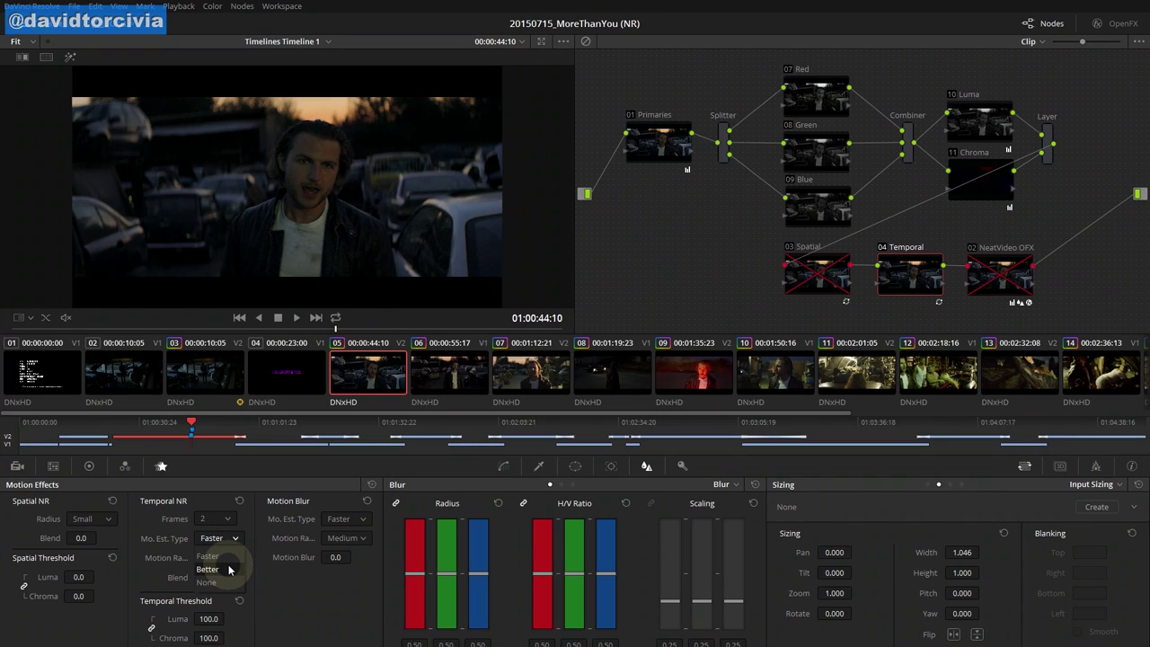
left_click(274, 623)
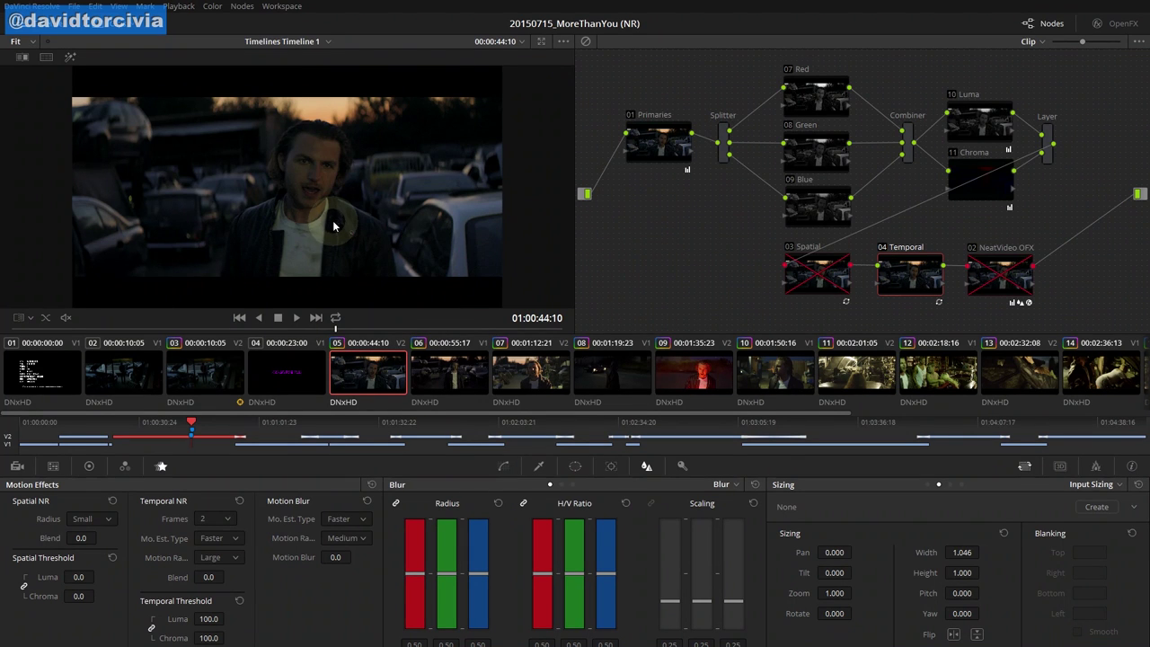
Enlarge the viewer, toggle the Temporal node, and step back and forth through the frames around 00:00:44:10 to examine the moving man
key("shift+f")
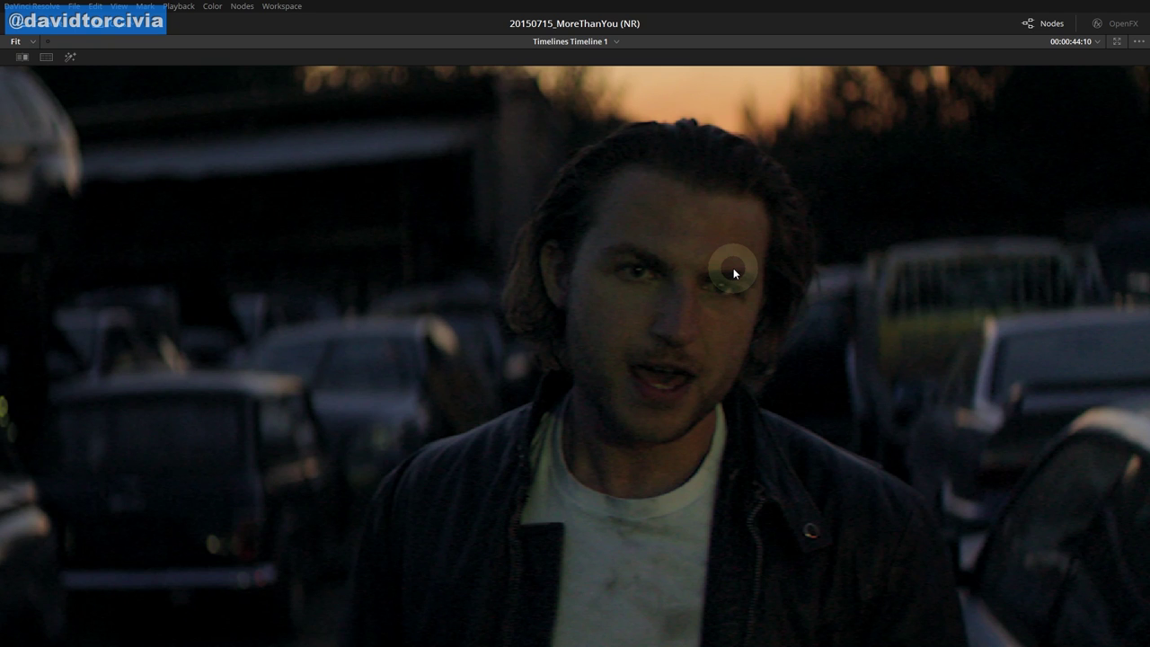
key("ctrl+d")
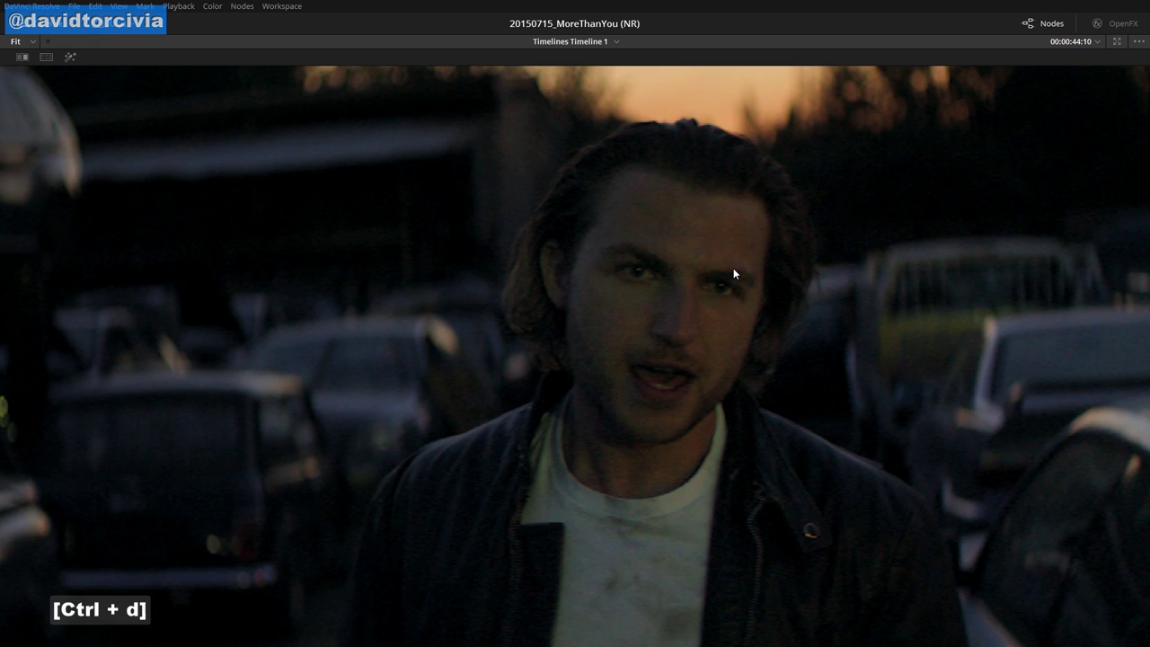
key("Left")
key("Left")
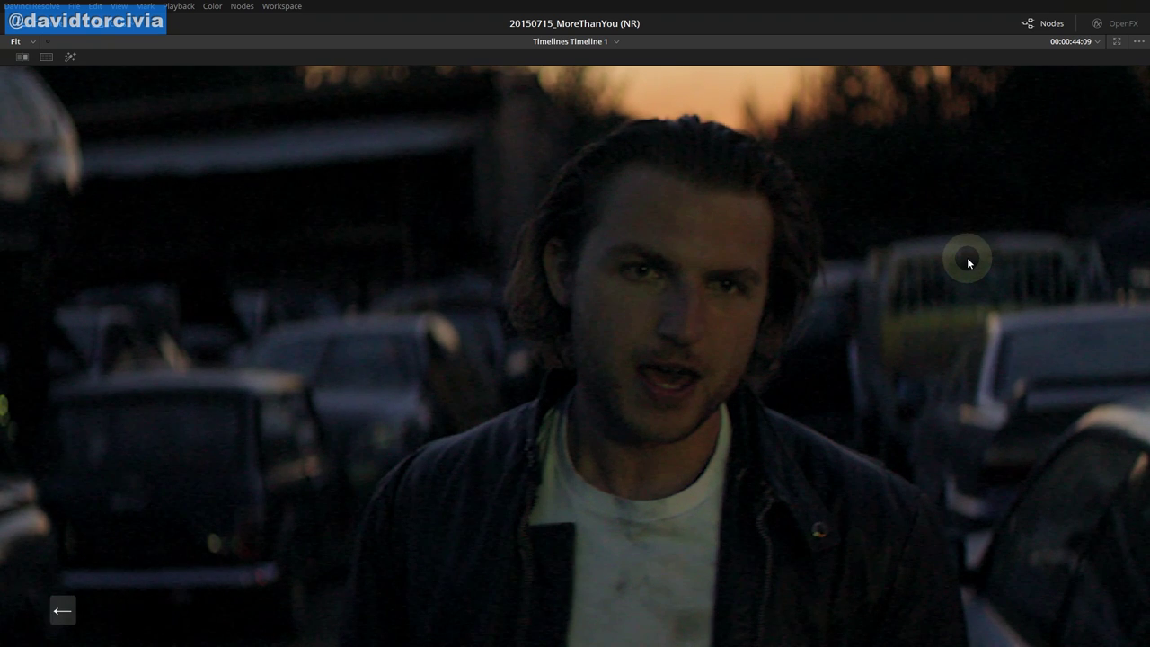
key("Left")
key("Right")
key("Right")
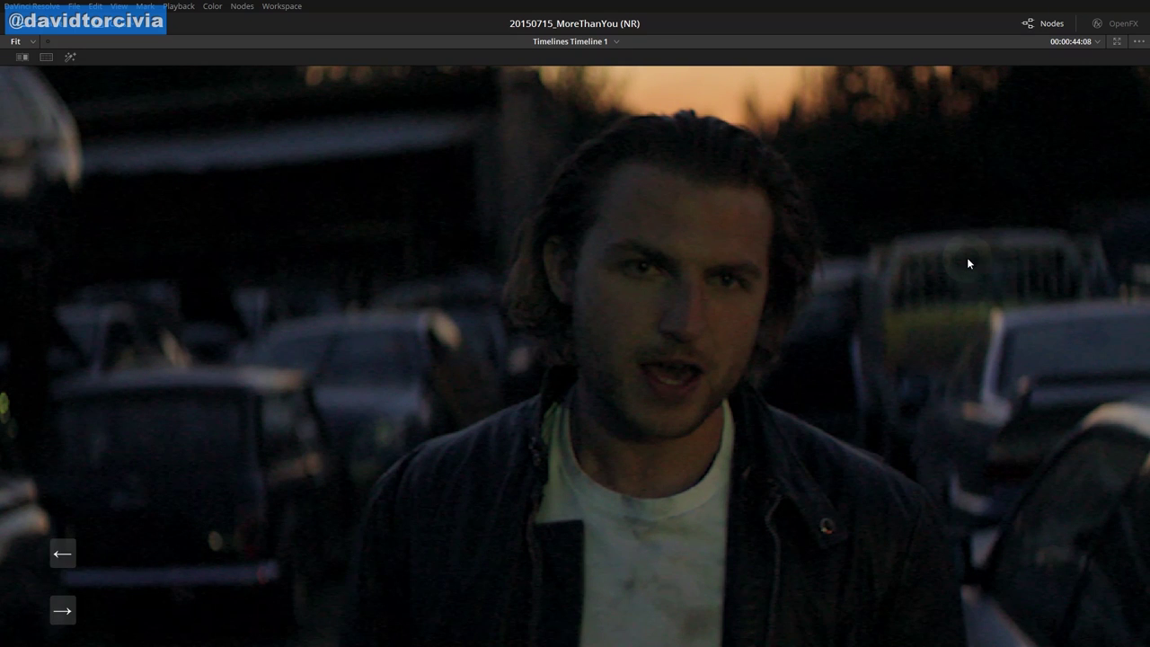
key("Right")
key("Right")
key("Right")
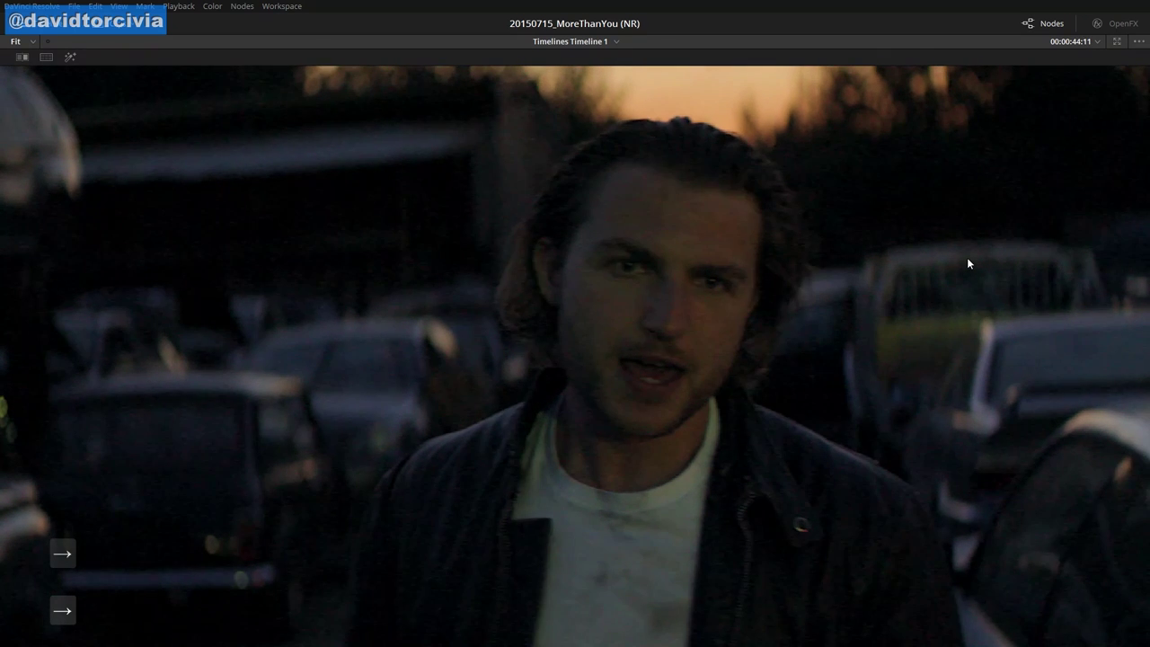
key("Right")
key("Left")
key("Left")
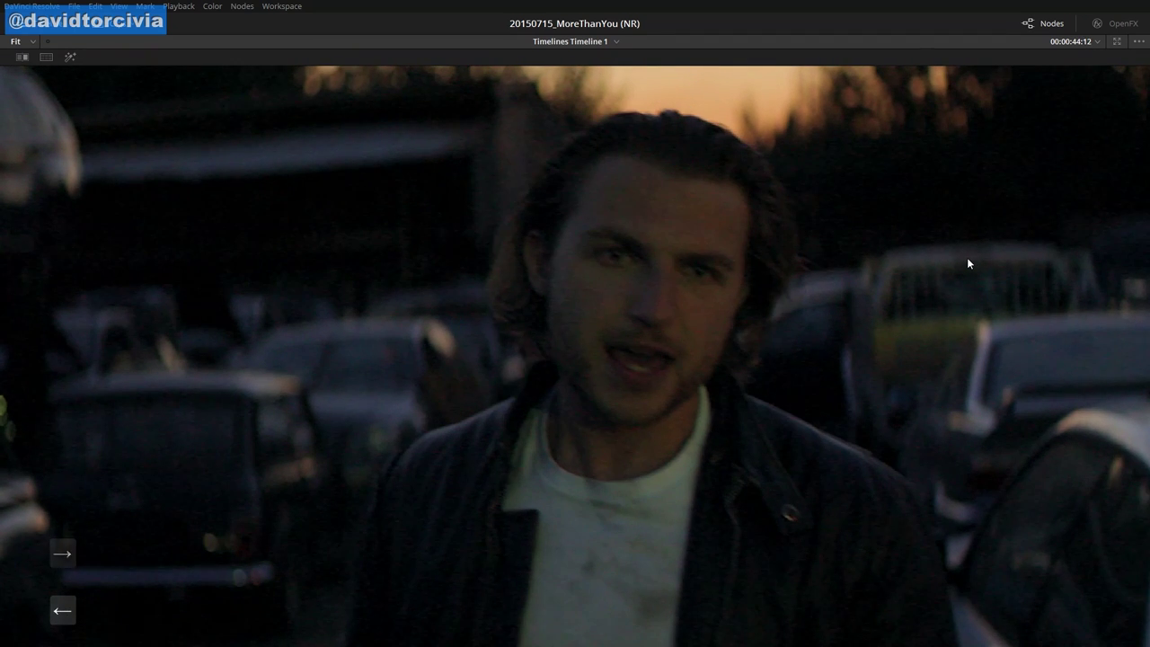
key("Left")
key("Left")
key("Left")
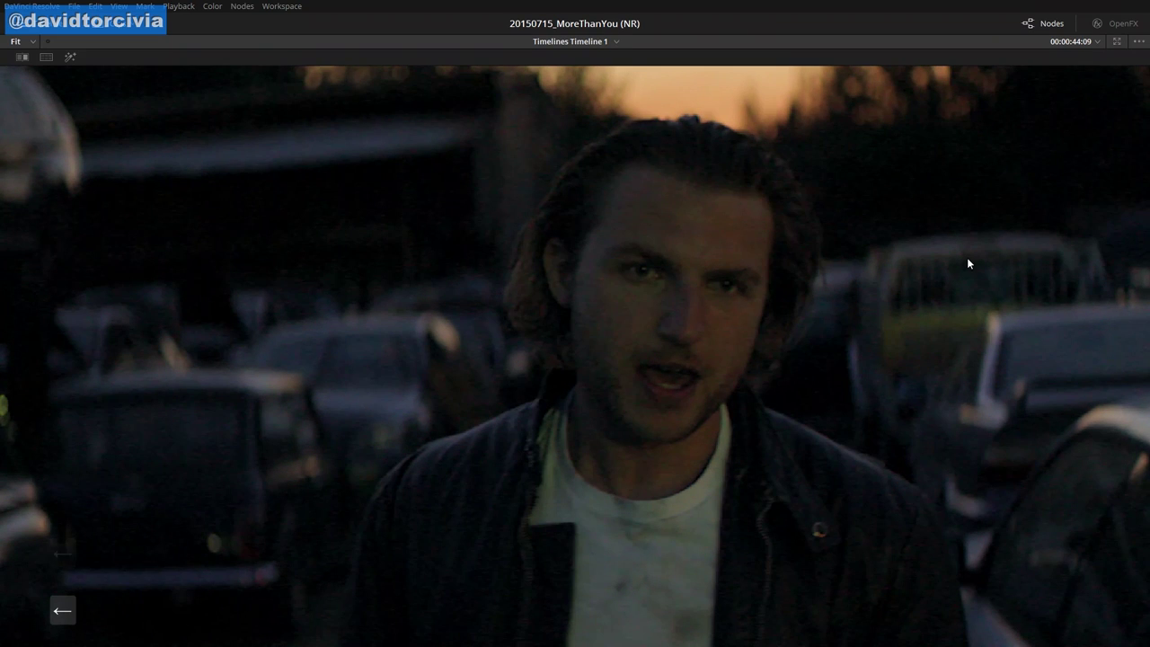
key("Right")
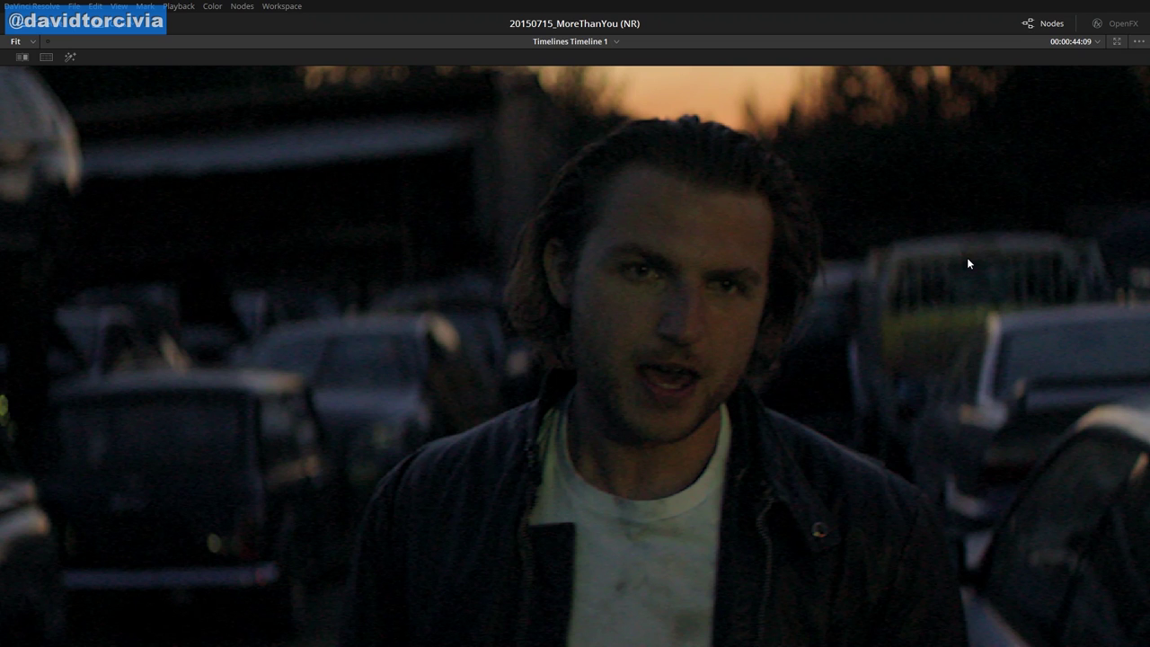
Compare the shot with the whole grade bypassed and restored, and step back to the frame at 00:00:44:05
key("shift+d")
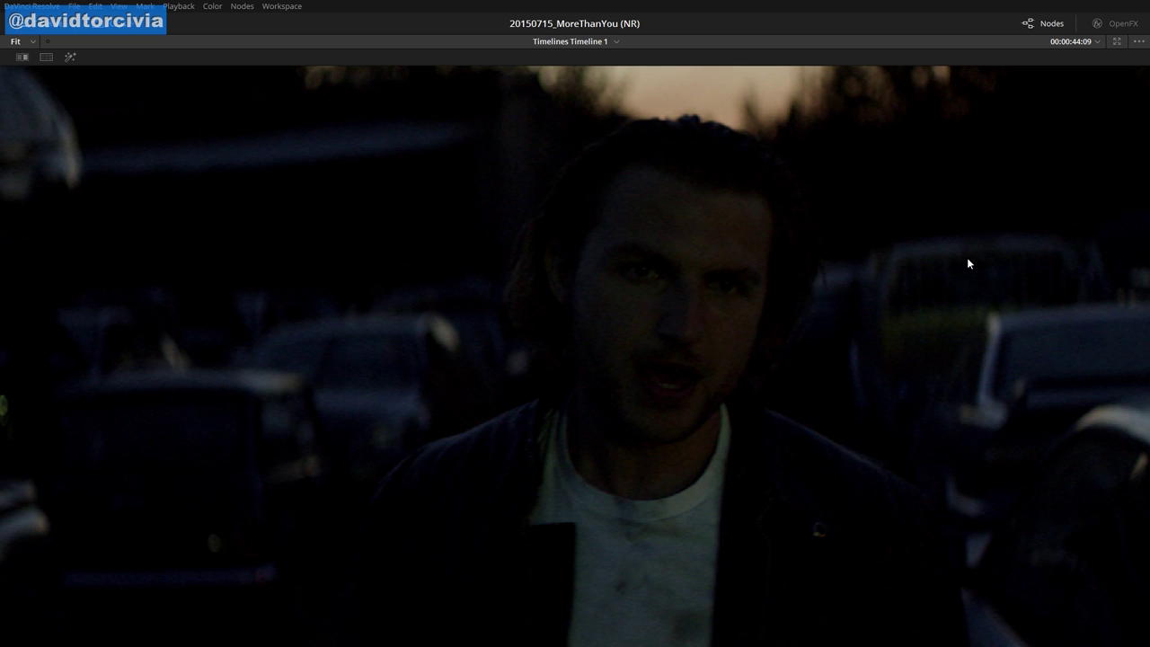
key("shift+d")
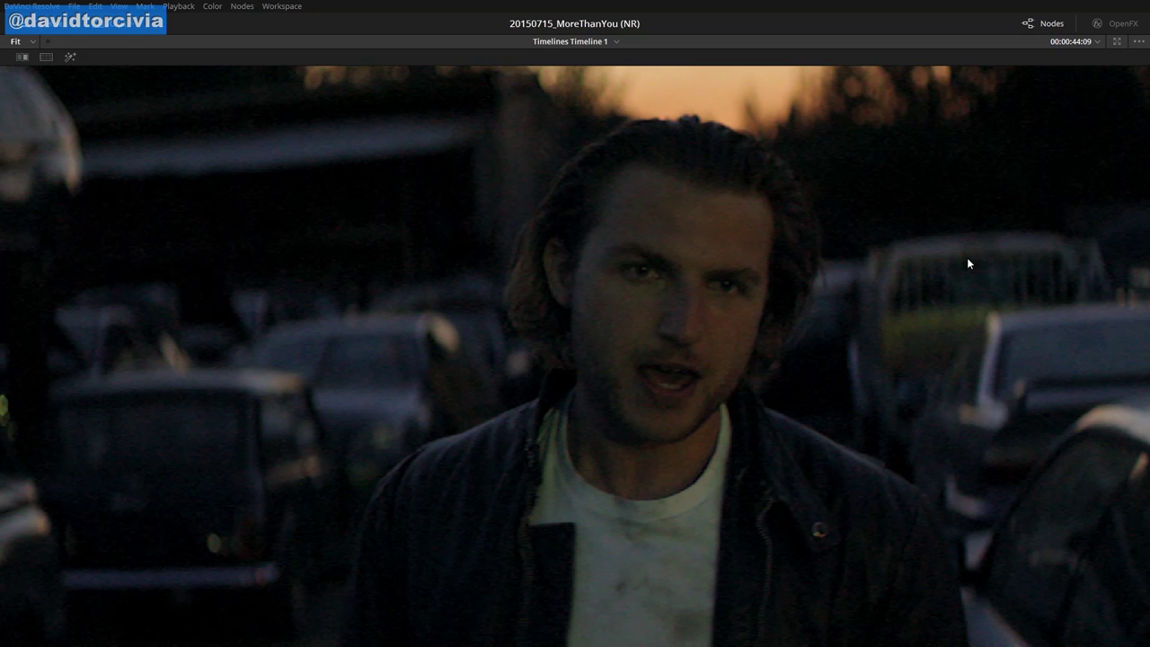
key("Left")
key("Left")
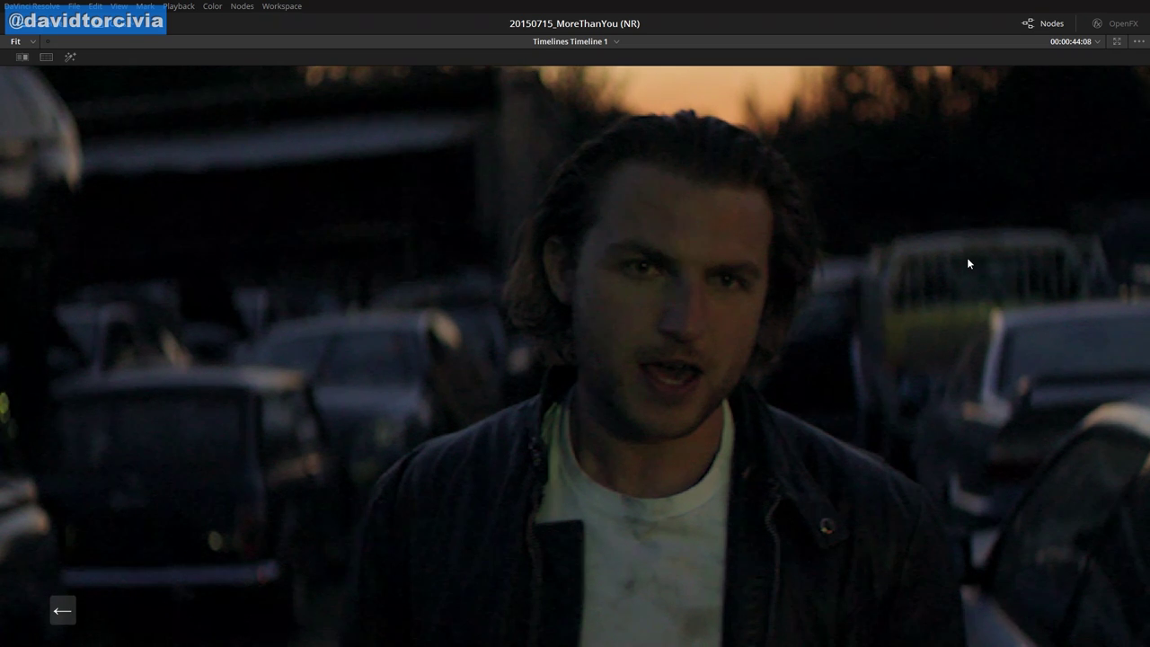
key("Left")
key("Left")
key("Left")
key("Left")
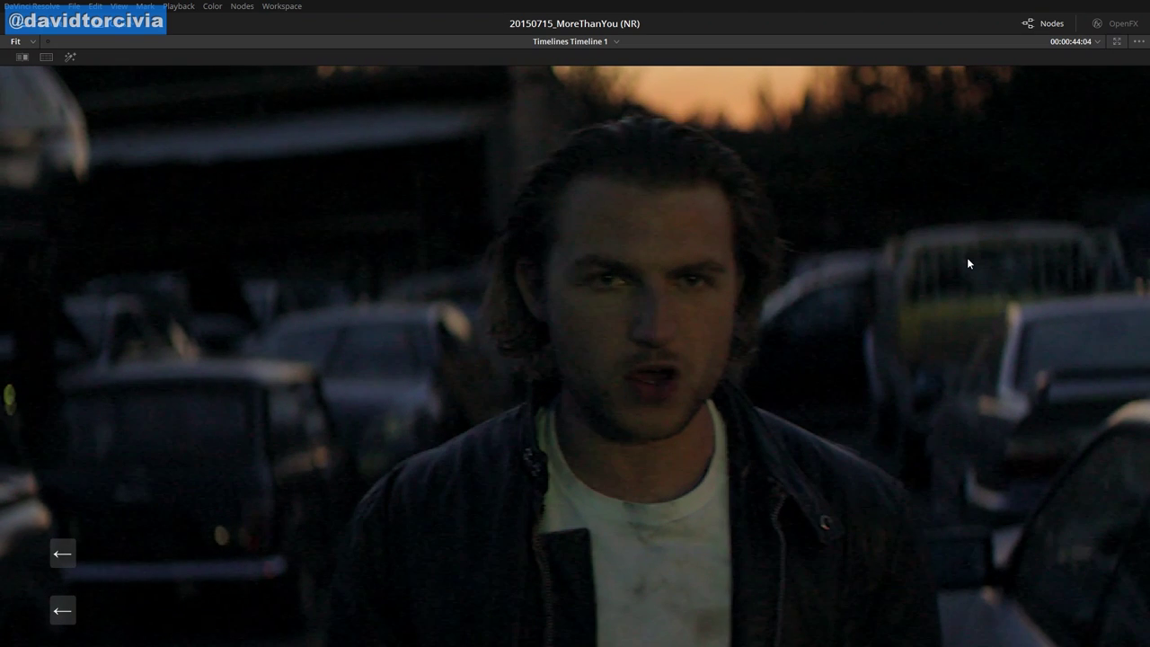
key("Right")
key("Right")
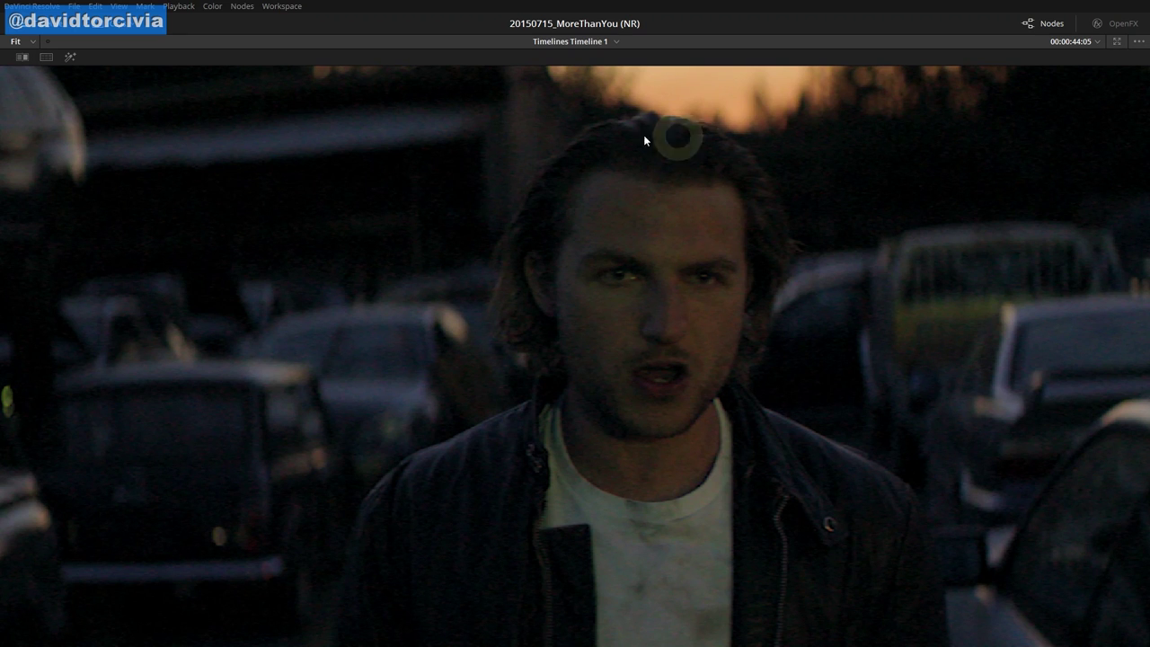
Compare the man's outline and the cars behind him with the Temporal node switched off and on, and return to the normal layout
key("ctrl")
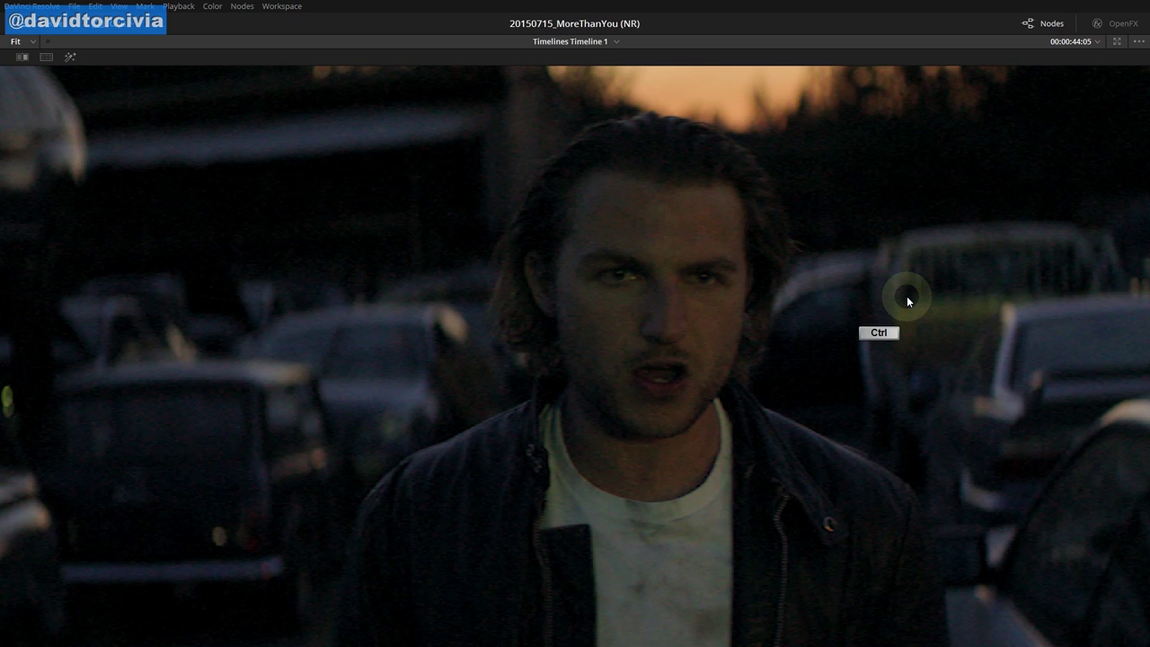
key("ctrl+d")
key("ctrl+d")
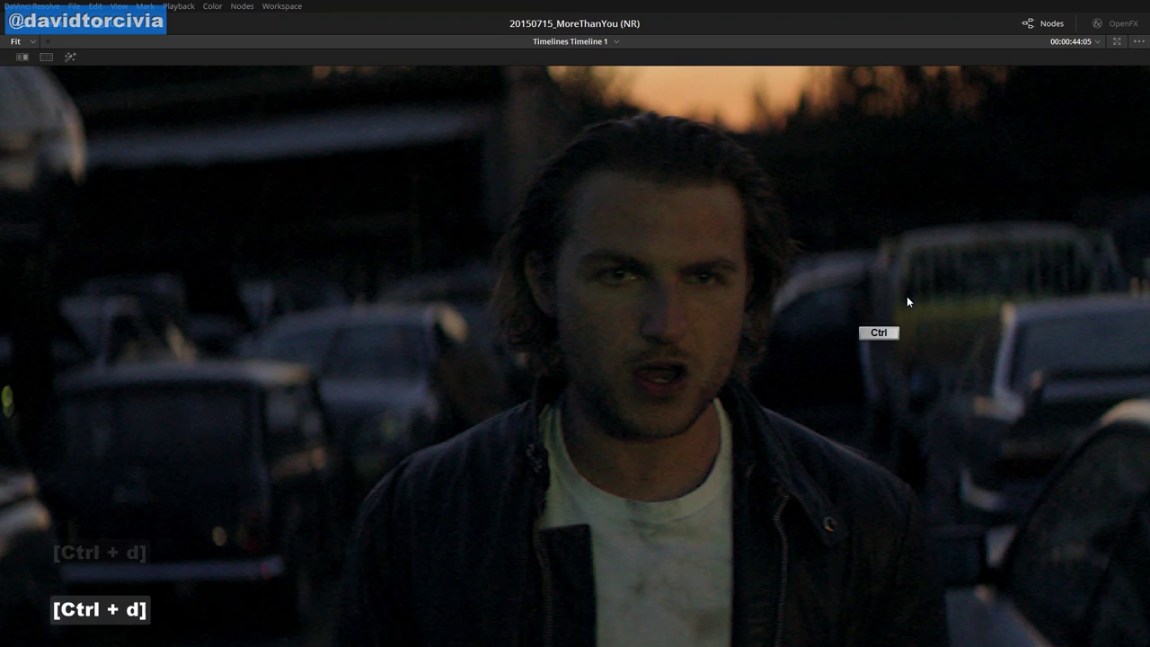
key("ctrl+d")
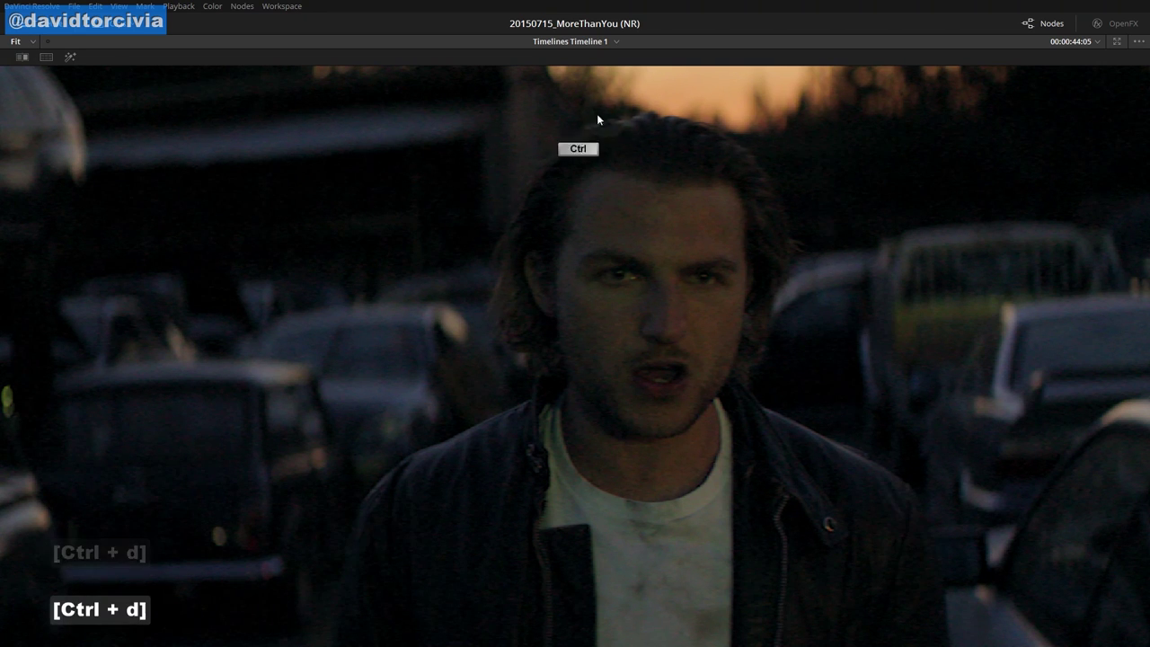
mouse_move(596, 116)
left_mouse_down()
mouse_move(514, 259)
mouse_move(600, 140)
left_mouse_up()
key("ctrl+d")
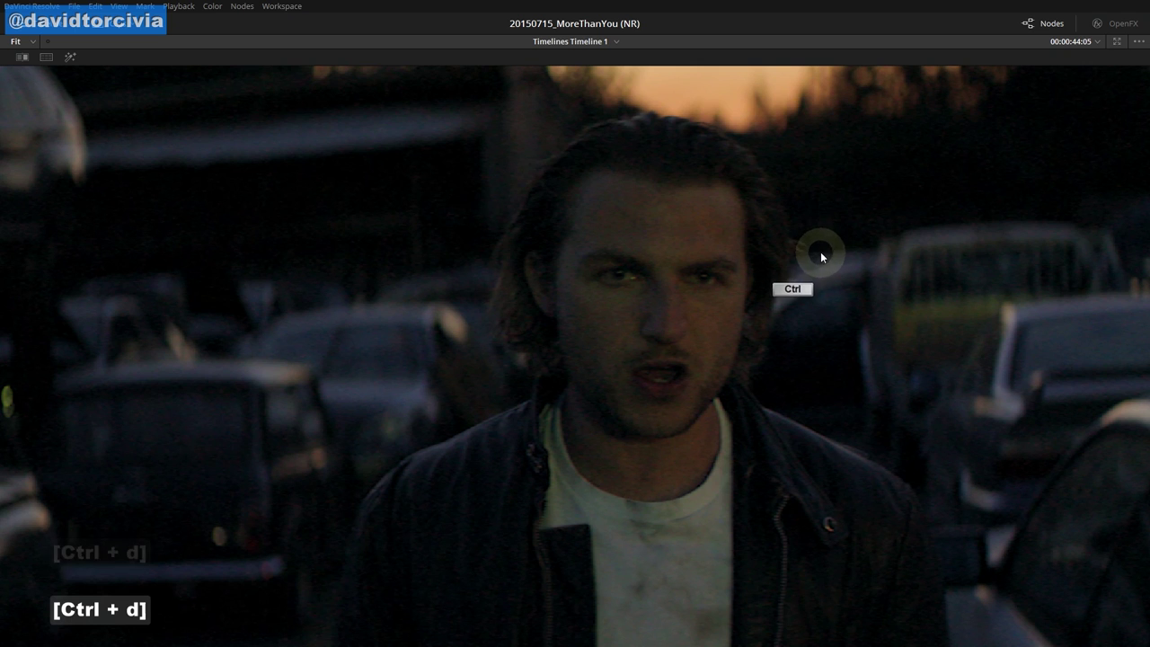
key("ctrl+d")
key("shift+f")
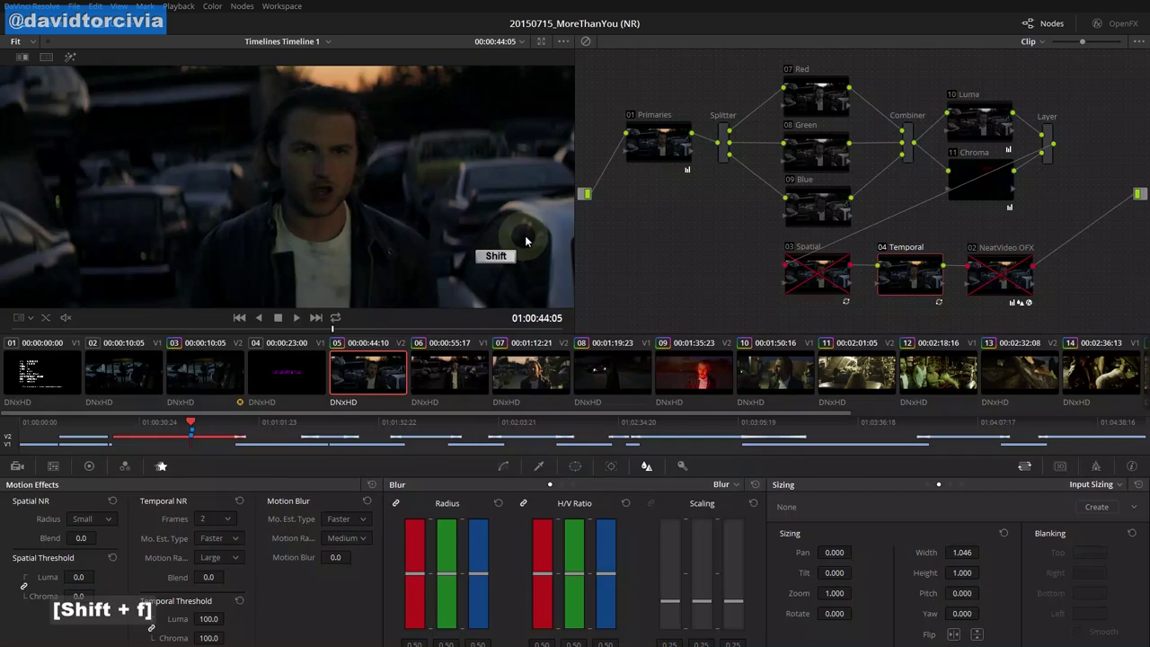
Fit the whole shot in the viewer, and switch on and select the Spatial node
right_click(422, 207)
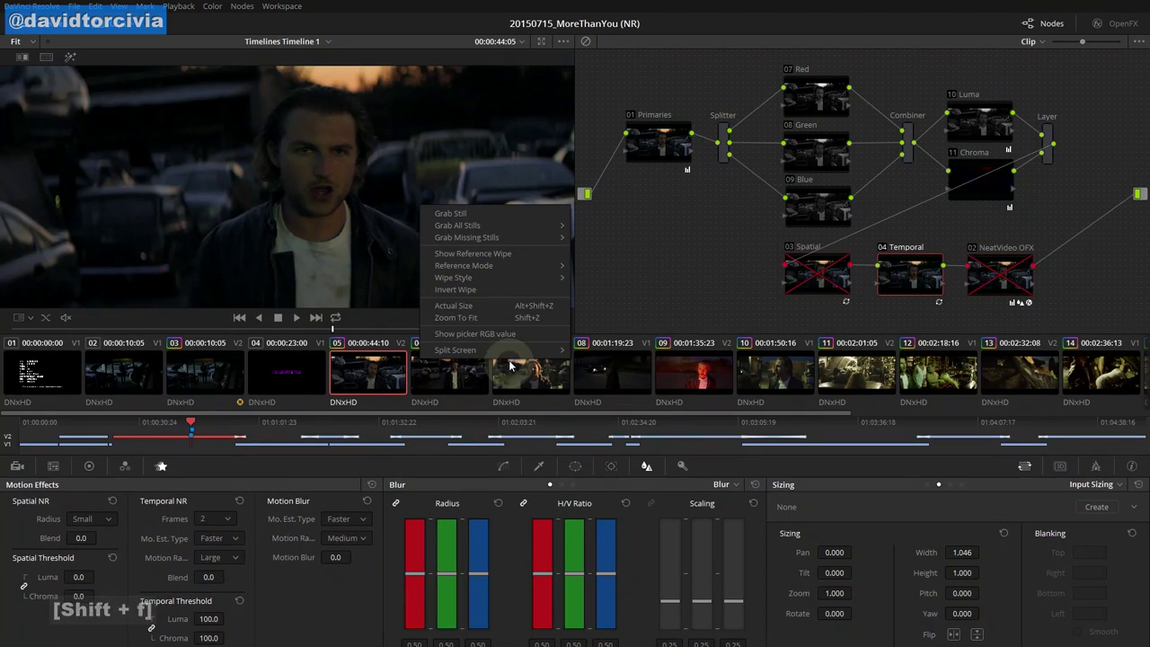
left_click(457, 317)
left_click(792, 248)
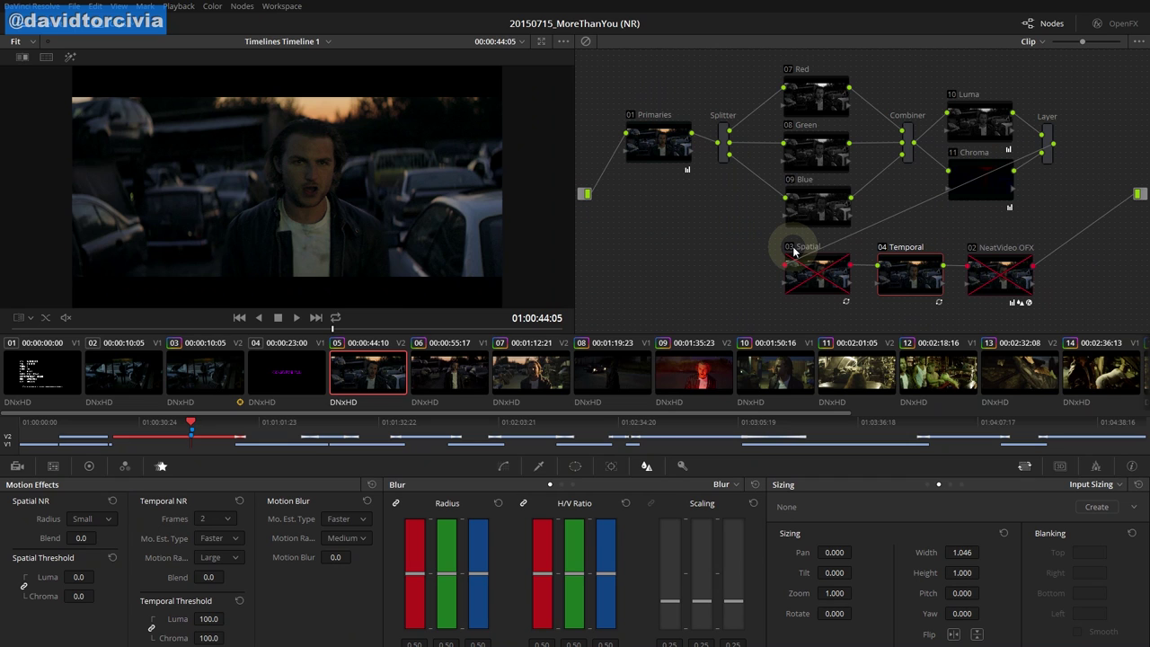
left_click(792, 246)
left_click(807, 278)
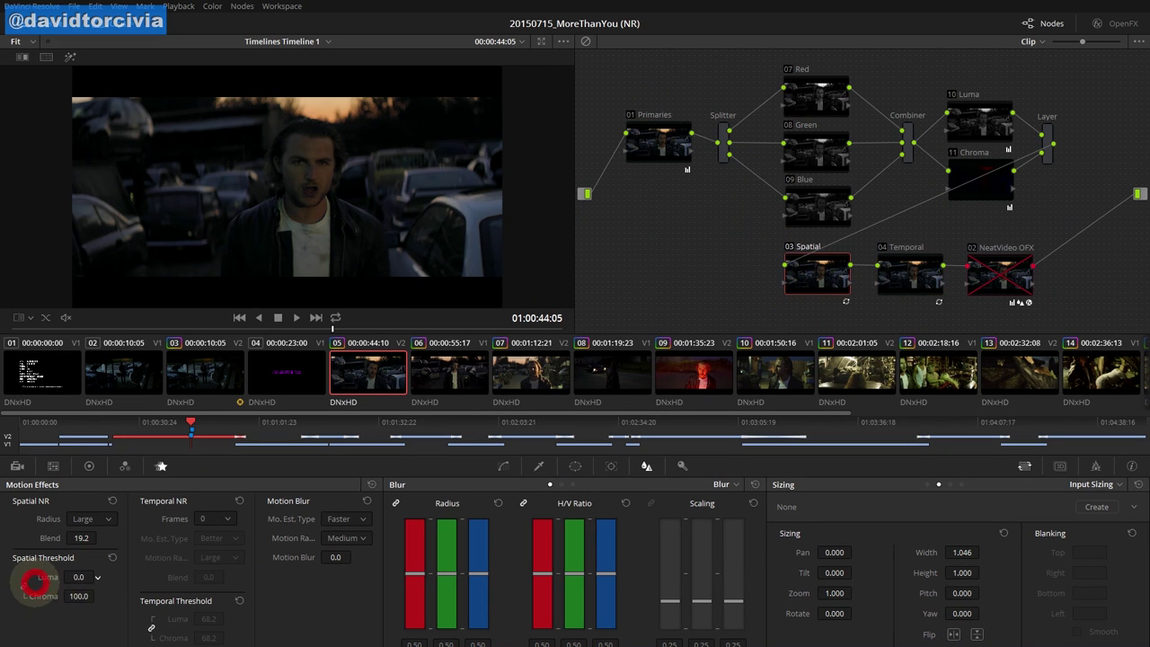
Examine the man and the cars close up in the enlarged viewer with the Spatial node switched off and on, and return to the normal layout
key("shift+f")
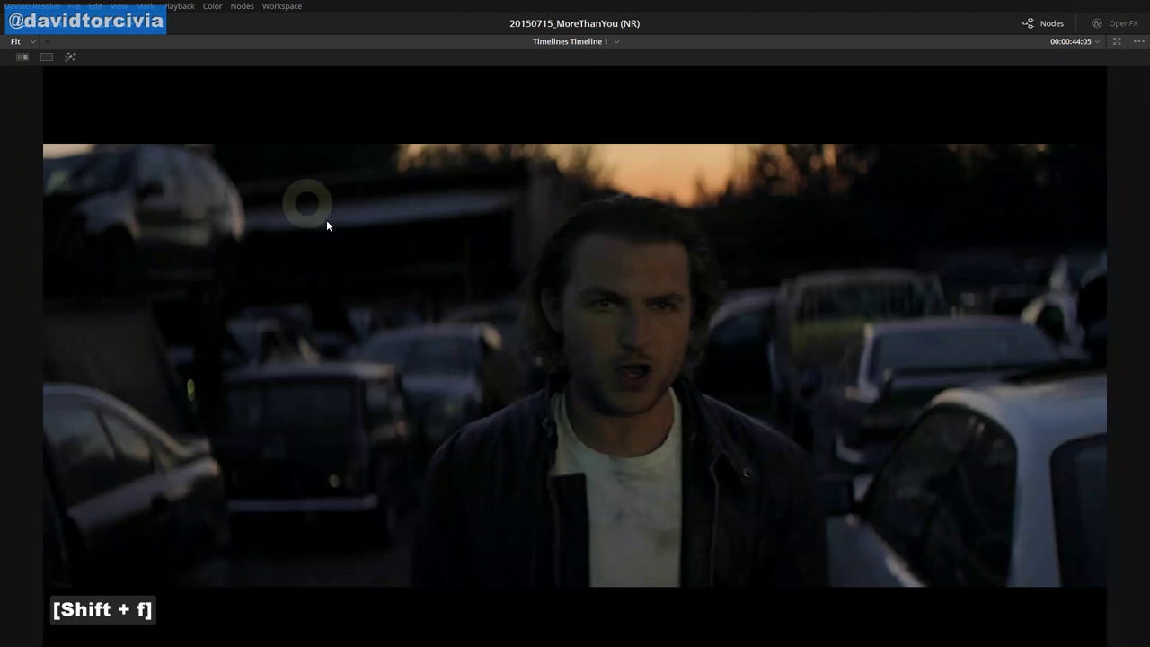
scroll(676, 339, "up", 5)
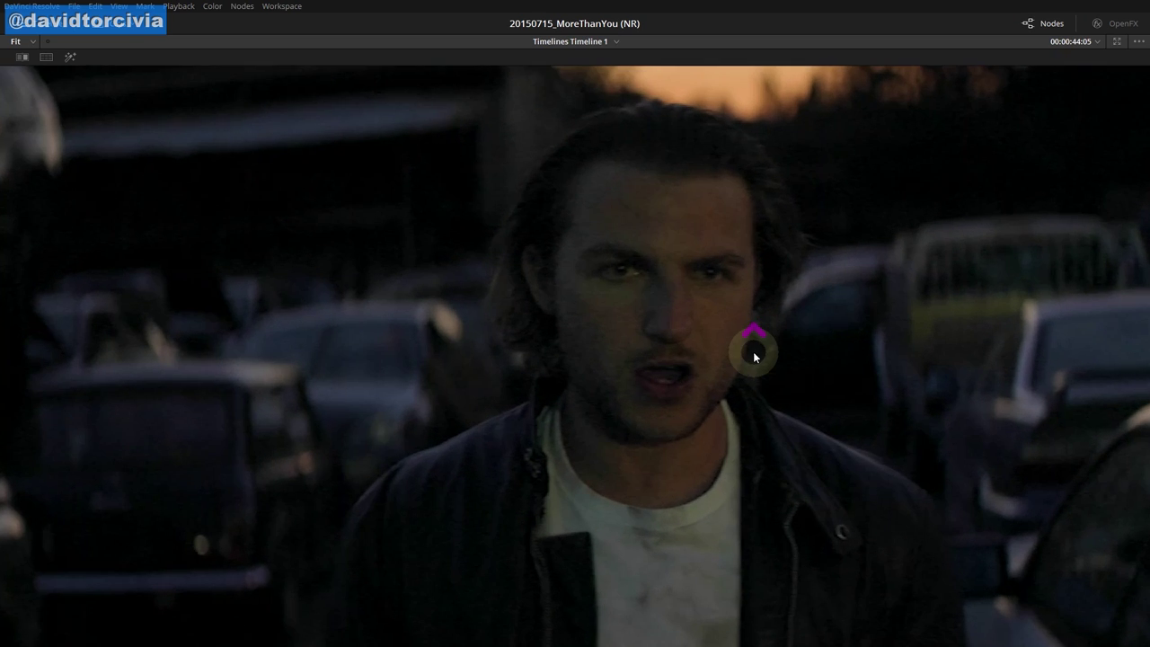
key("ctrl+d")
key("ctrl+d")
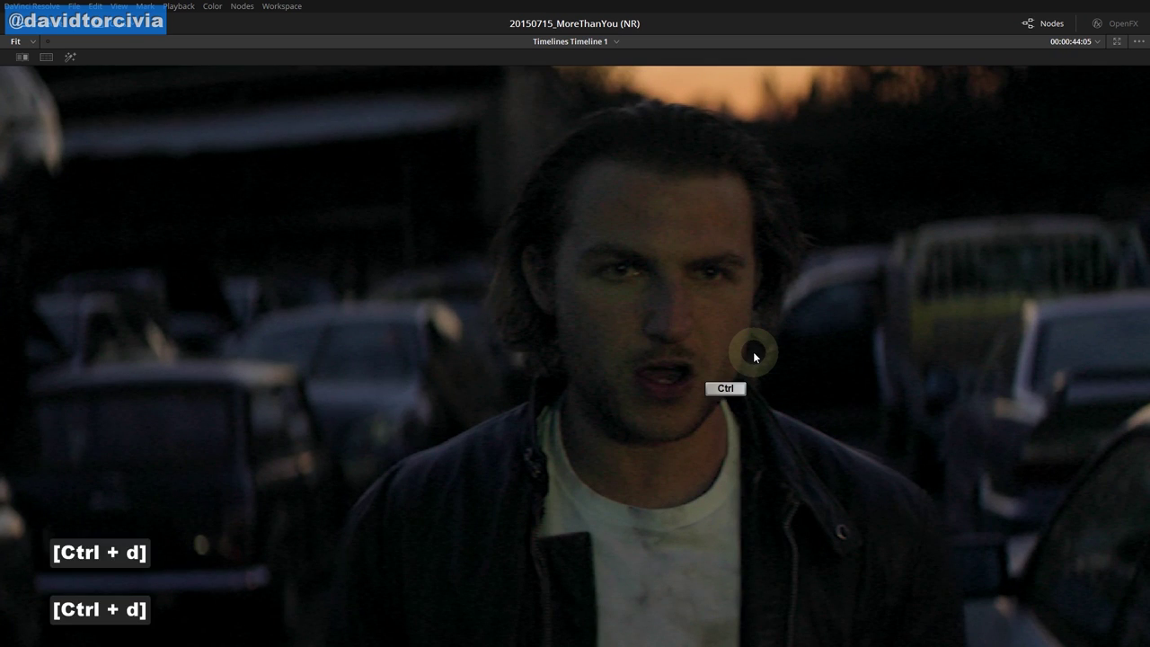
key("ctrl+d")
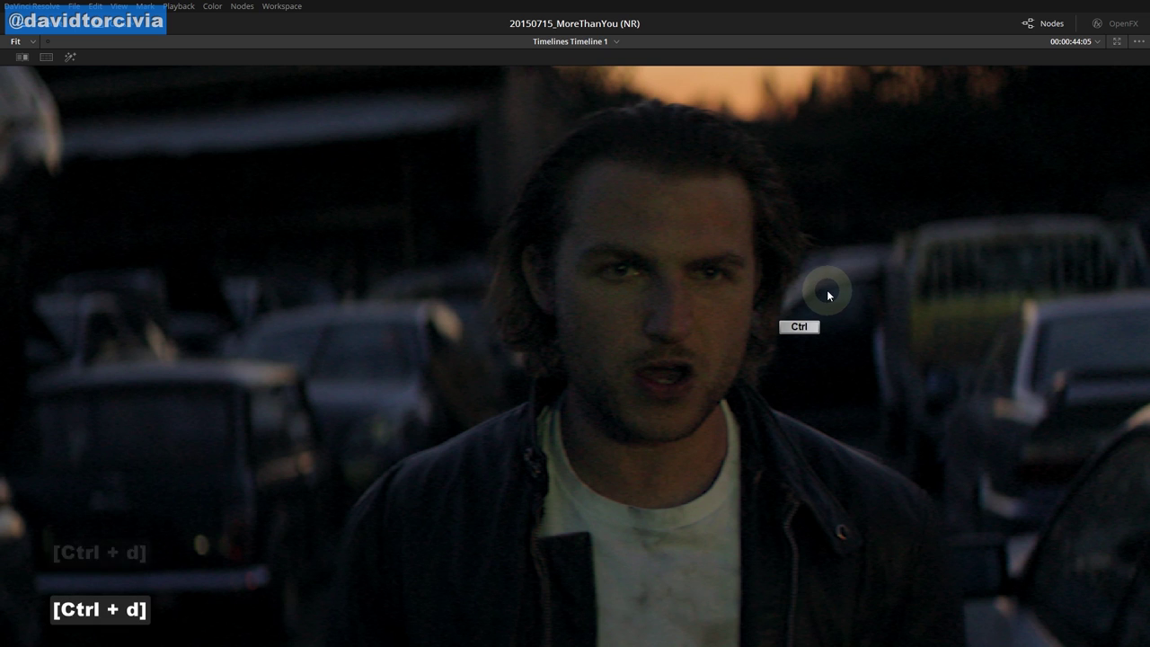
key("ctrl+d")
key("ctrl+d")
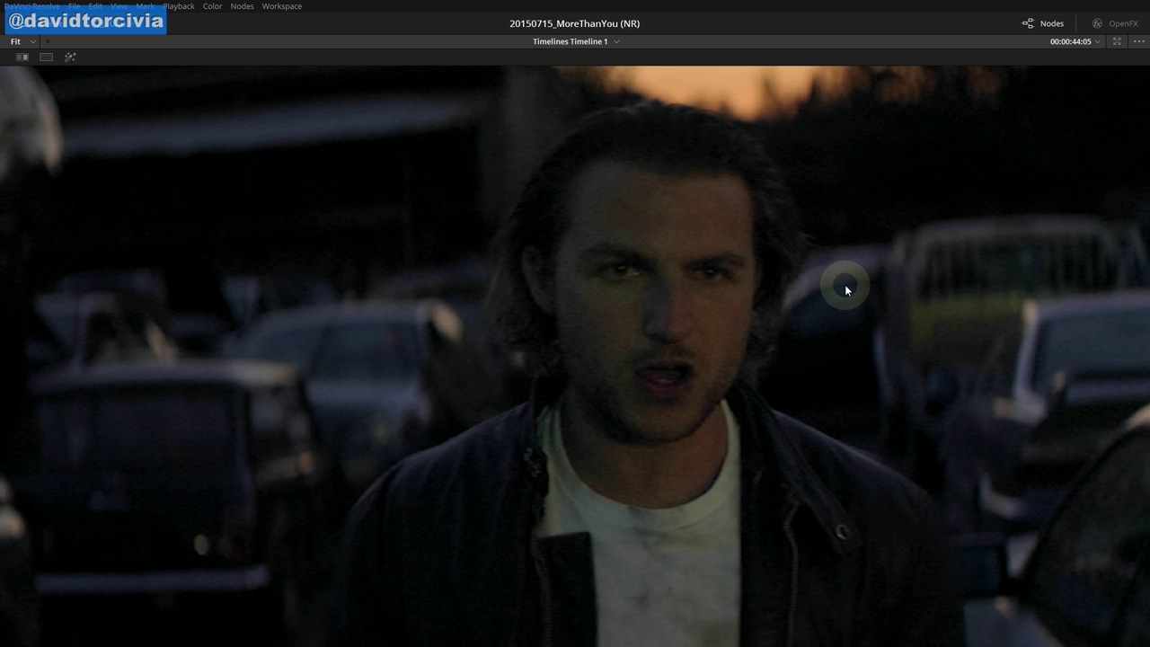
key("space")
key("space")
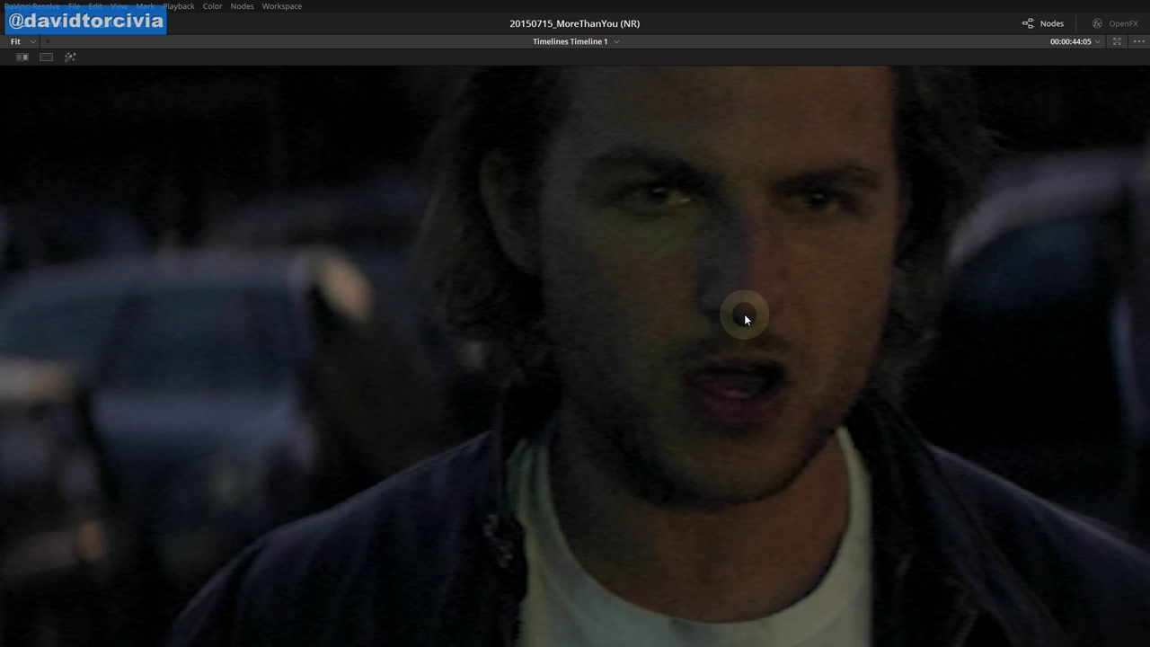
key("shift+f")
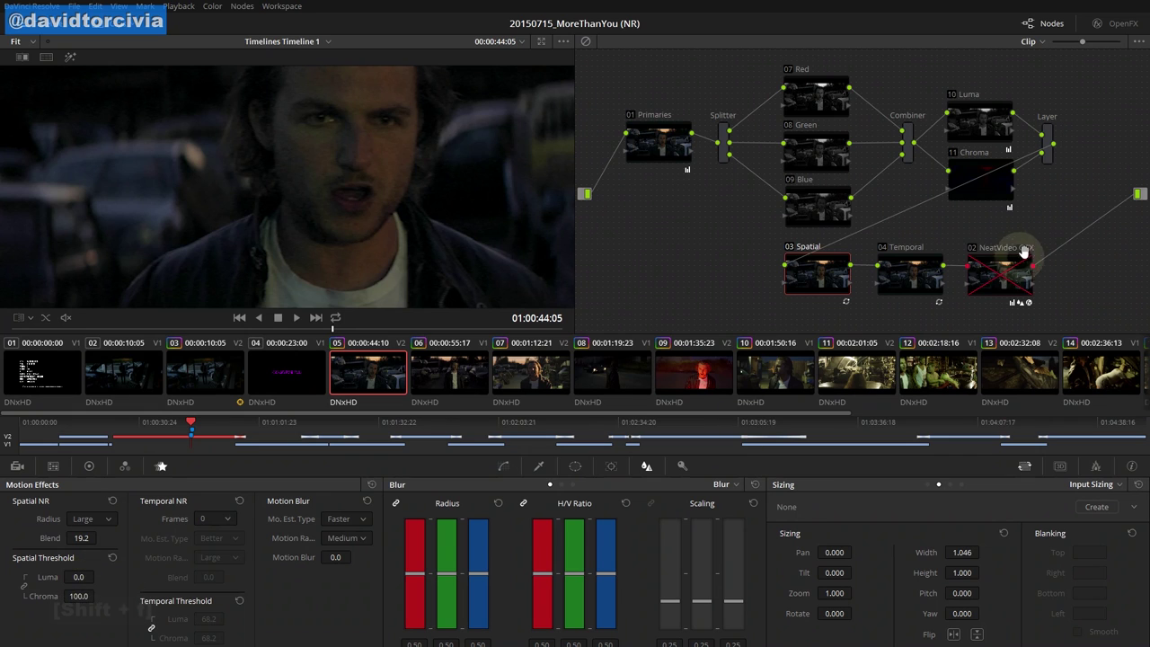
Select the Temporal node and compare the man's face and the dark background close up with the node switched off and on
left_click(905, 272)
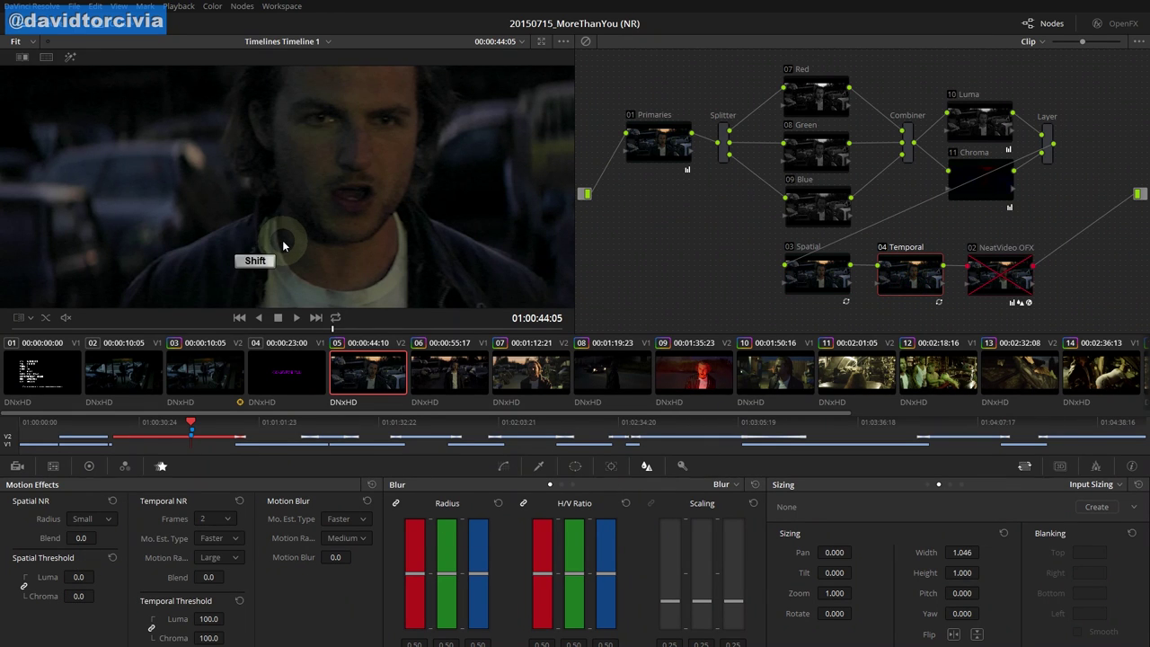
key("shift+f")
key("ctrl+d")
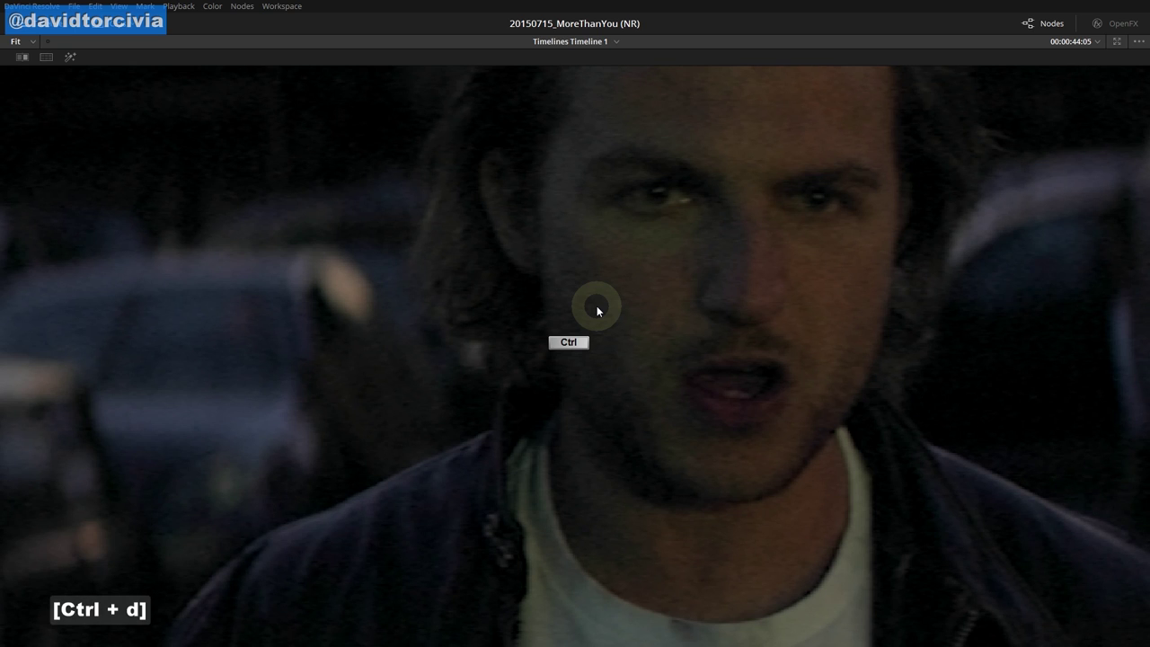
key("ctrl+d")
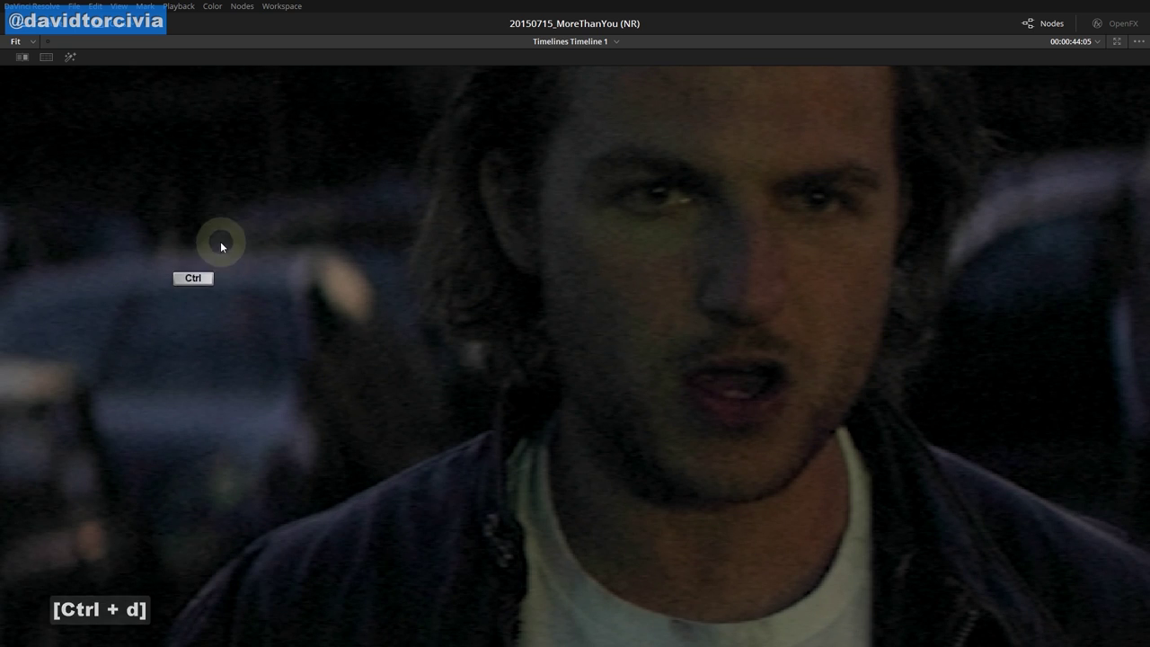
key("ctrl+d")
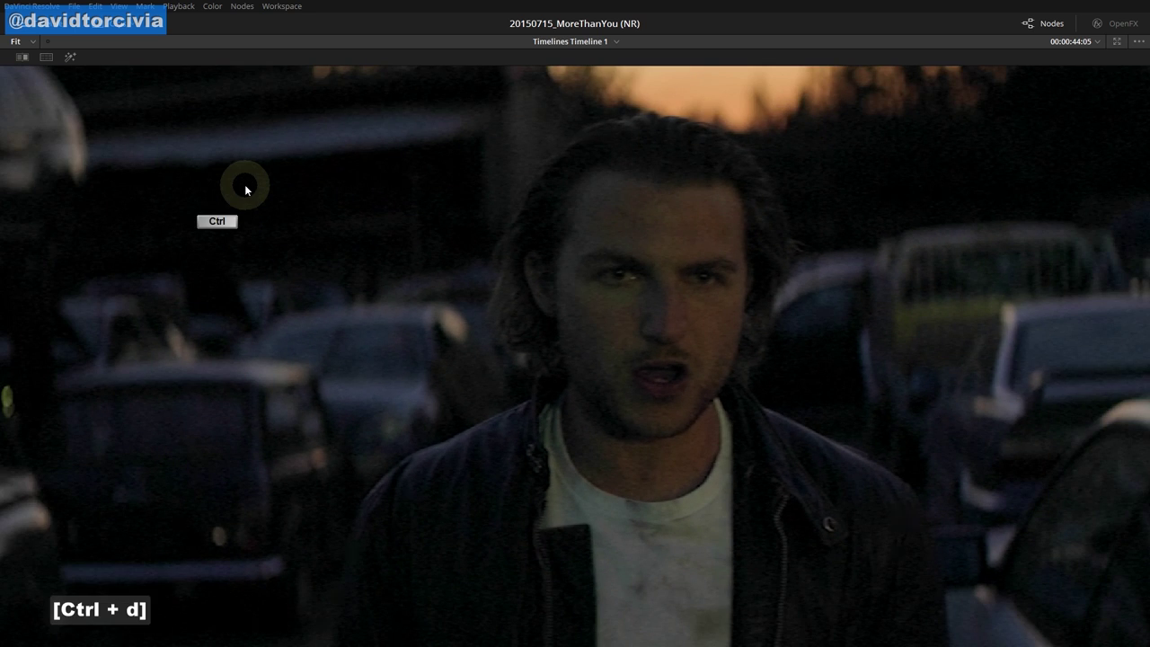
key("ctrl+d")
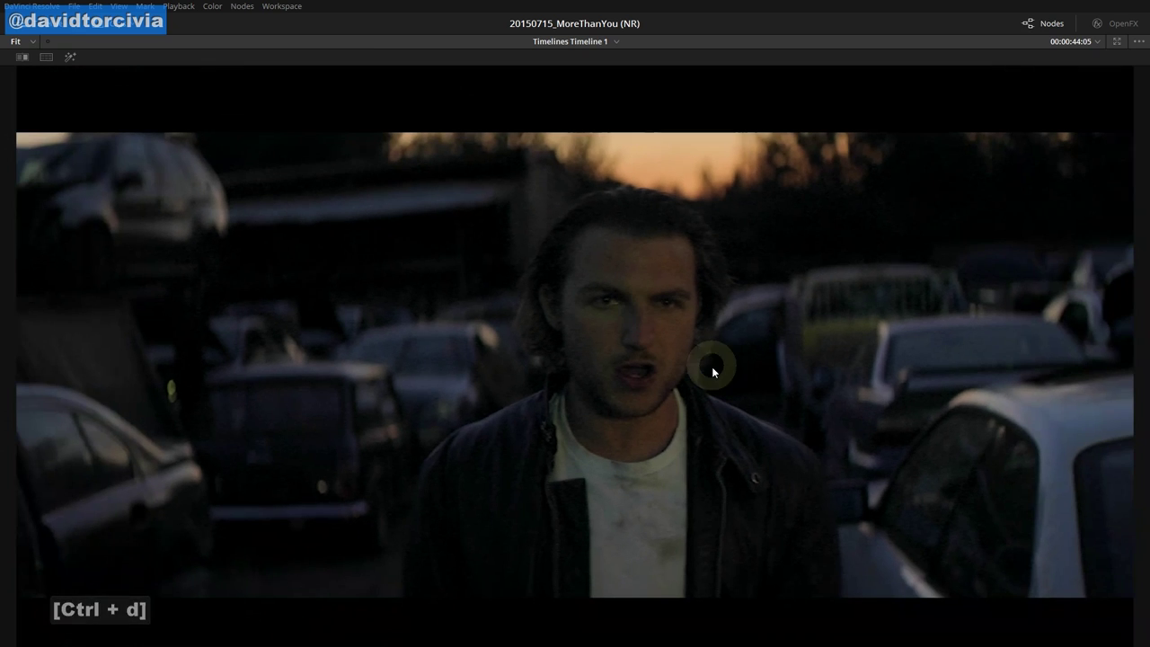
Fit the whole shot in the enlarged viewer and return to the normal layout
right_click(713, 371)
left_click(748, 483)
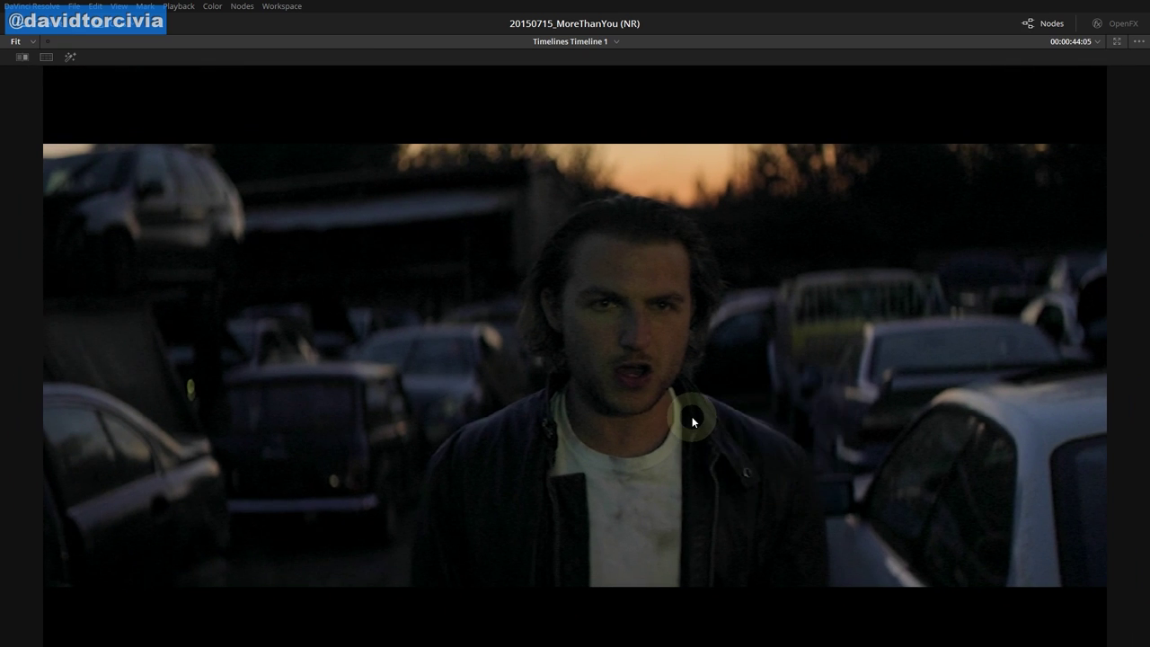
key("shift+f")
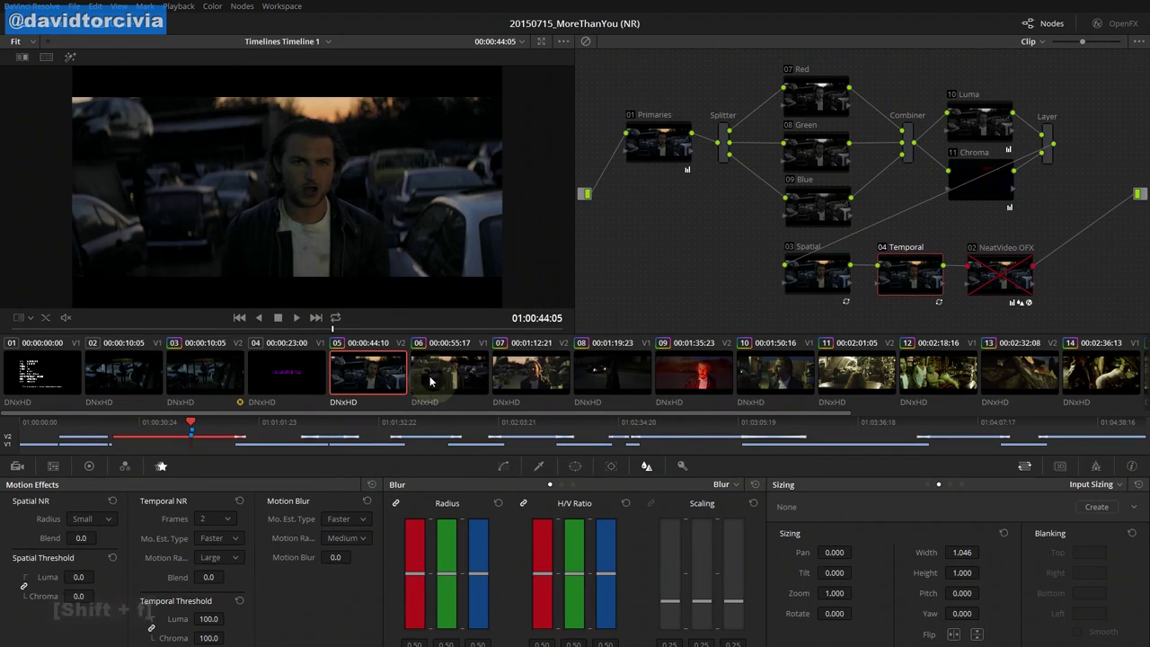
Check the whole shot in the enlarged viewer, return to the normal layout and switch off the Spatial and Temporal nodes
key("shift+f")
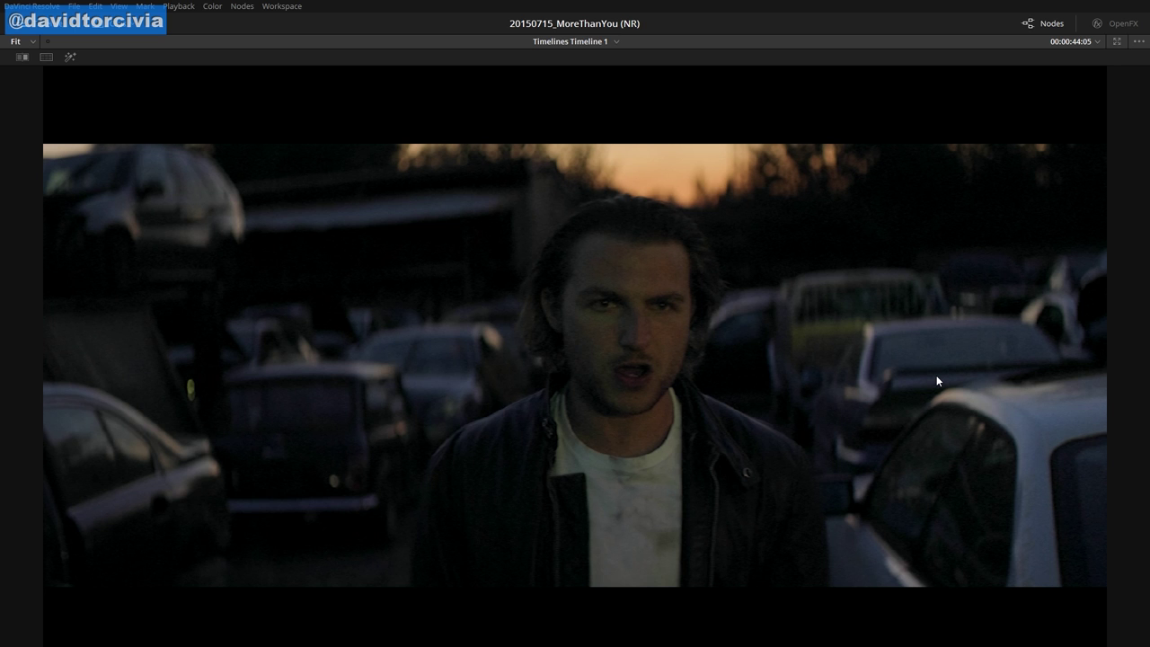
key("shift+f")
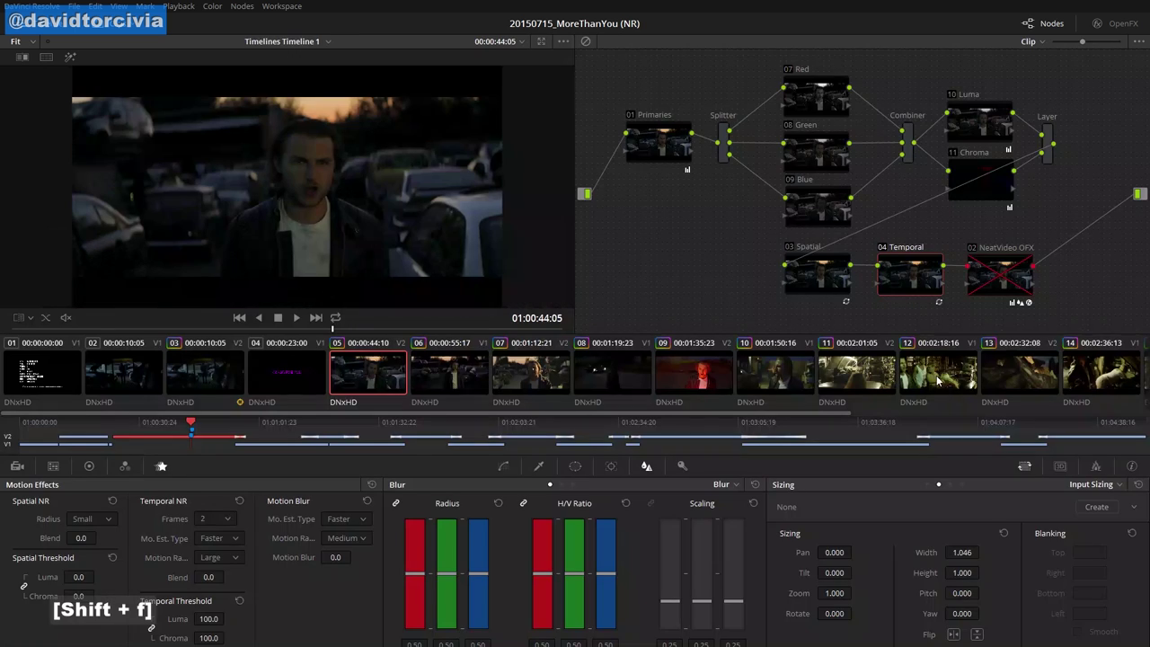
left_click(787, 248)
left_click(880, 247)
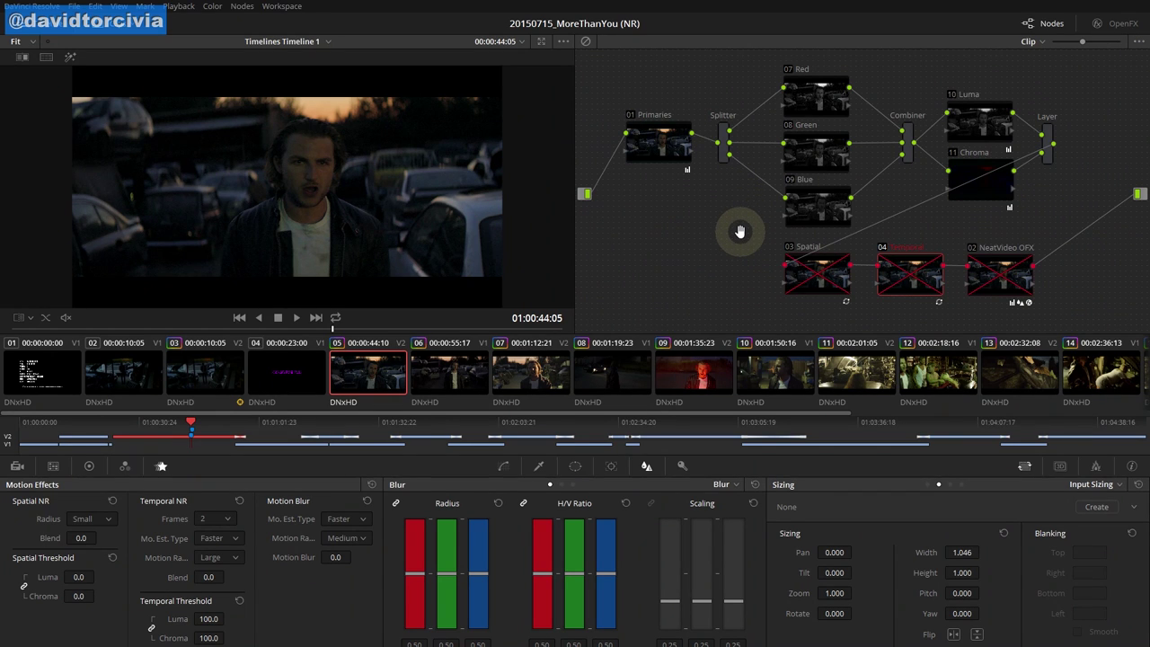
key("ctrl+s")
Select the NeatVideo OFX node and switch it on
left_click(724, 235)
left_click(975, 239)
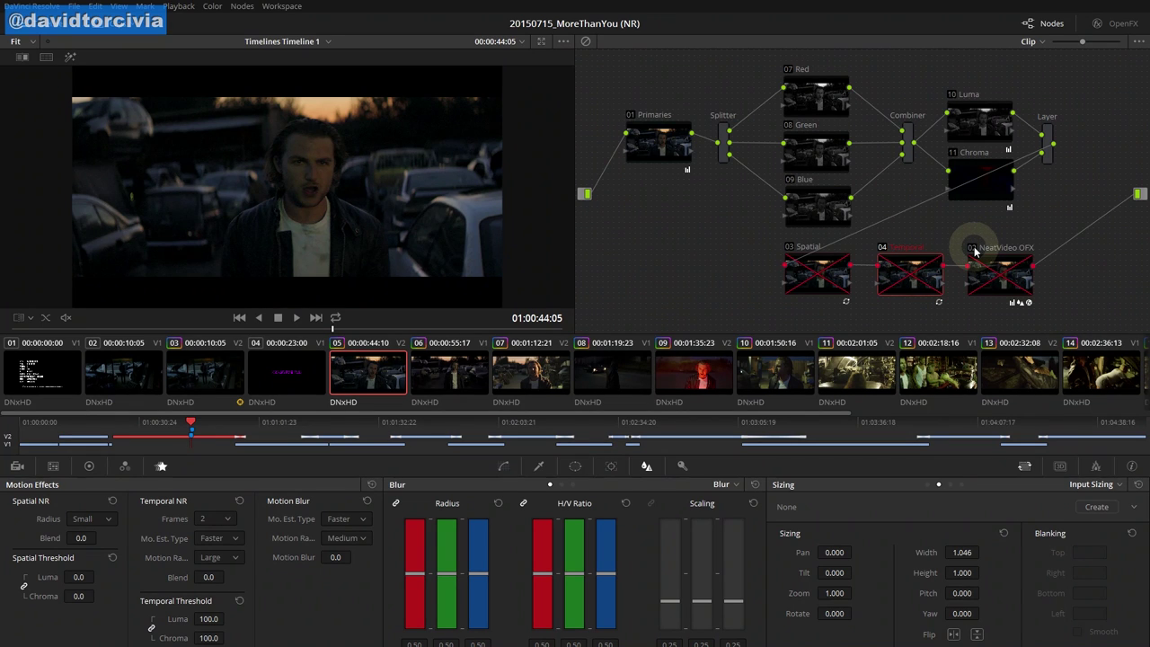
left_click(719, 244)
left_click(676, 247)
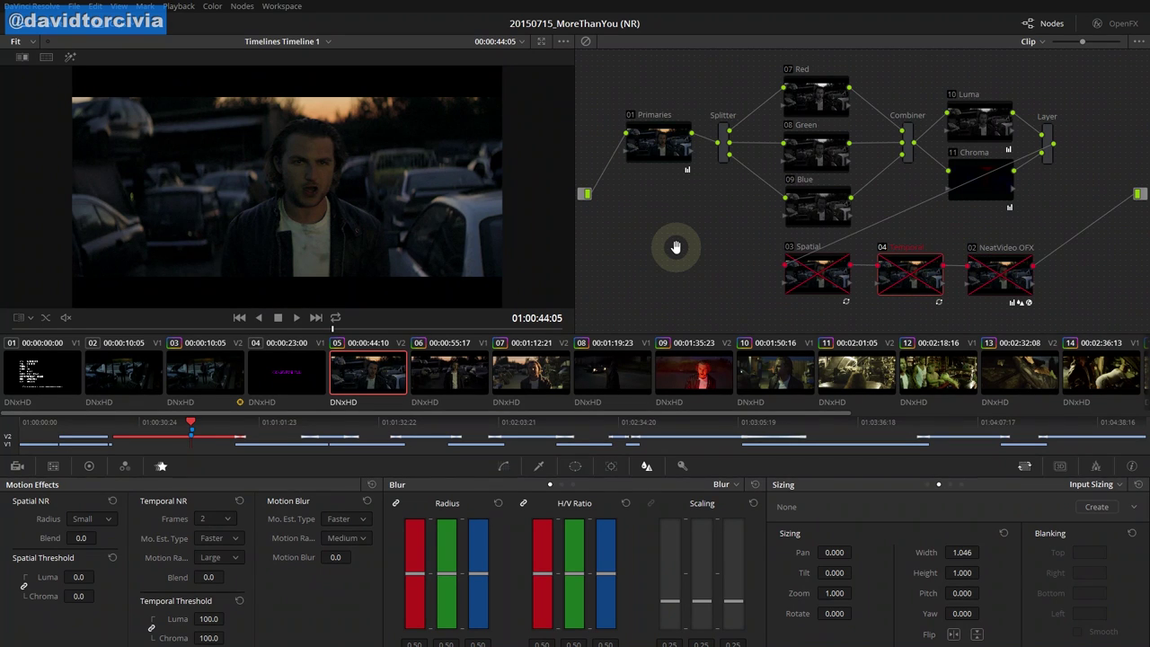
left_click(981, 260)
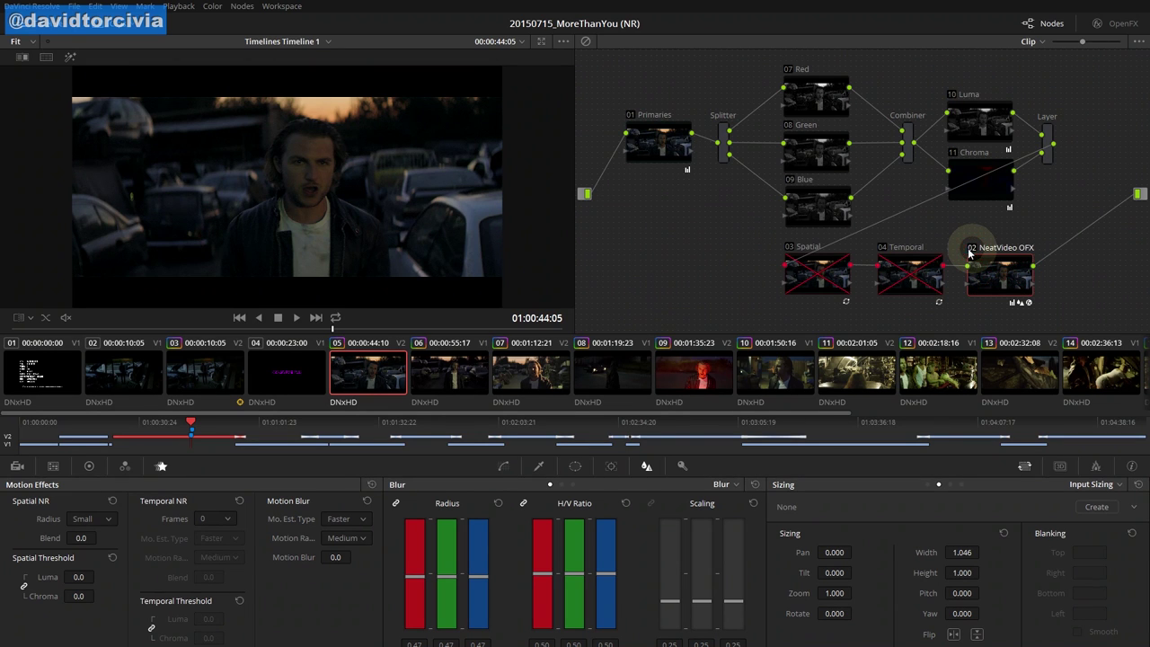
Compare the man and the dark background close up in the enlarged viewer with the NeatVideo OFX node switched off and on, and return to the normal layout
key("shift+f")
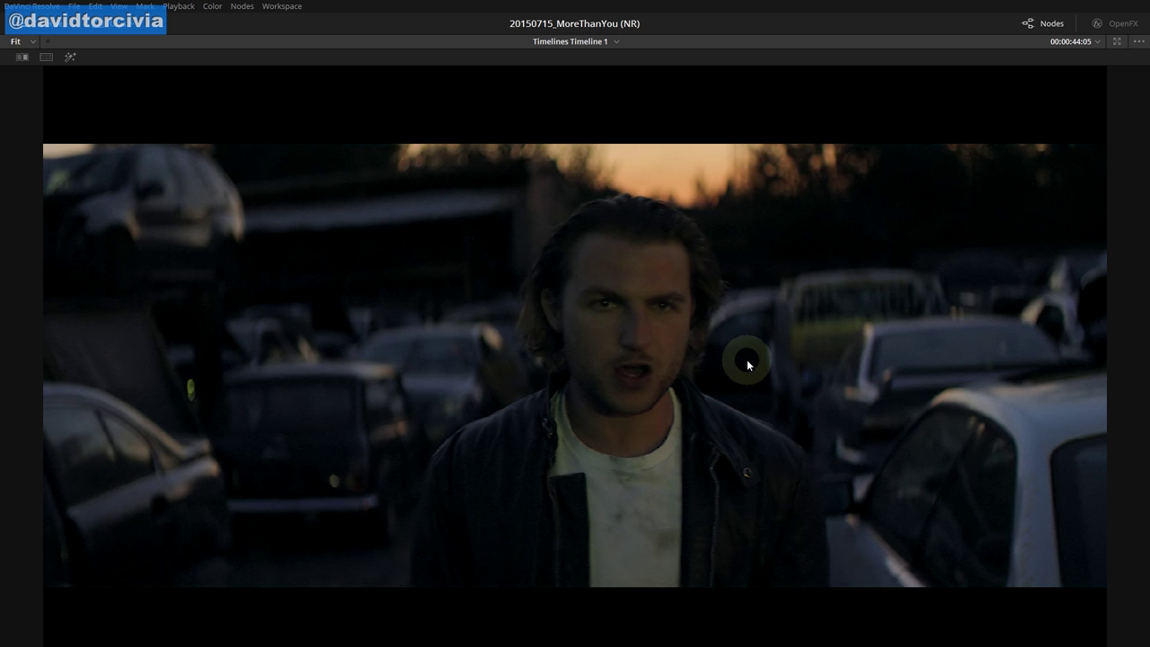
scroll(662, 418, "up", 2)
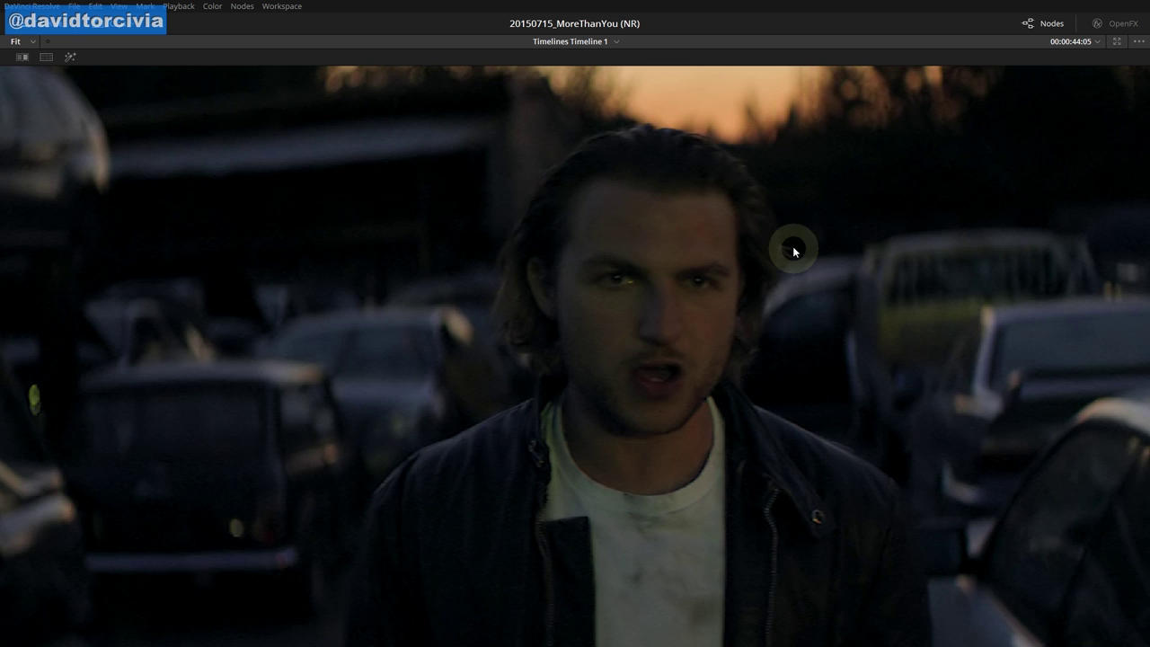
key("shift")
key("ctrl+d")
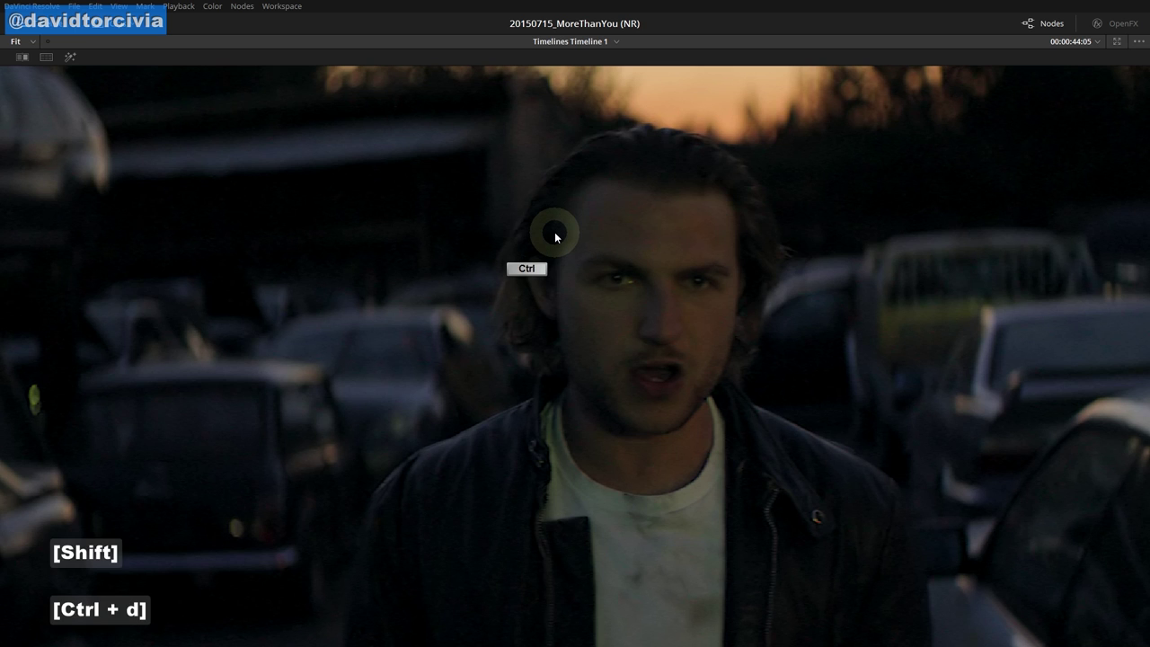
key("ctrl+d")
key("ctrl+d")
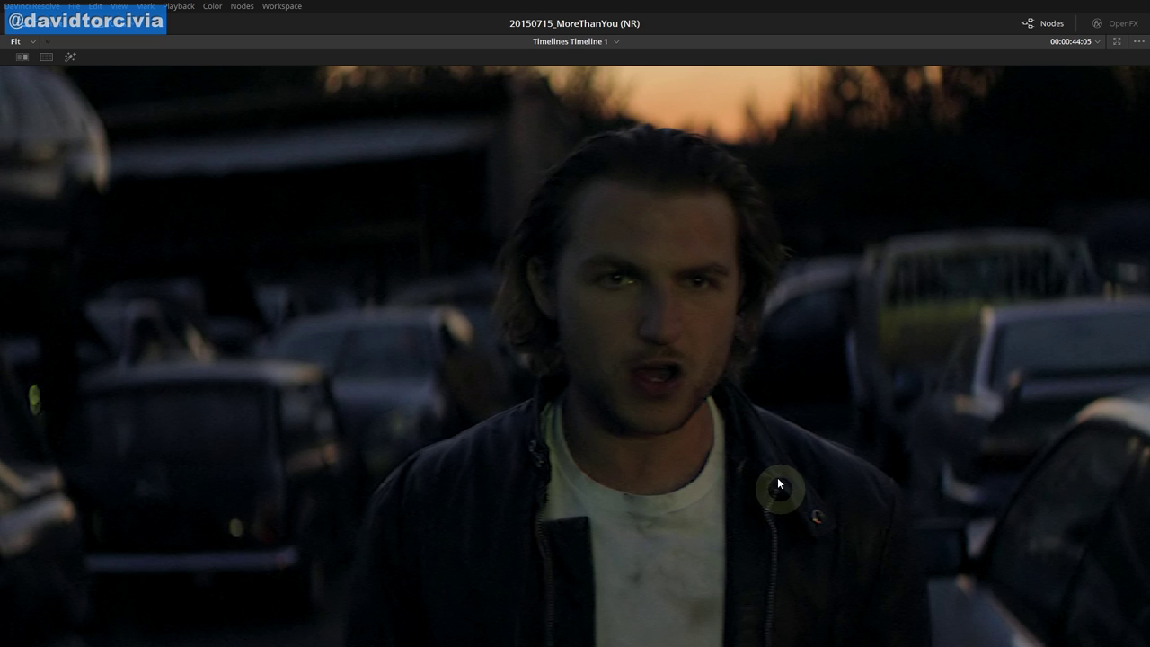
key("ctrl+d")
key("ctrl+d")
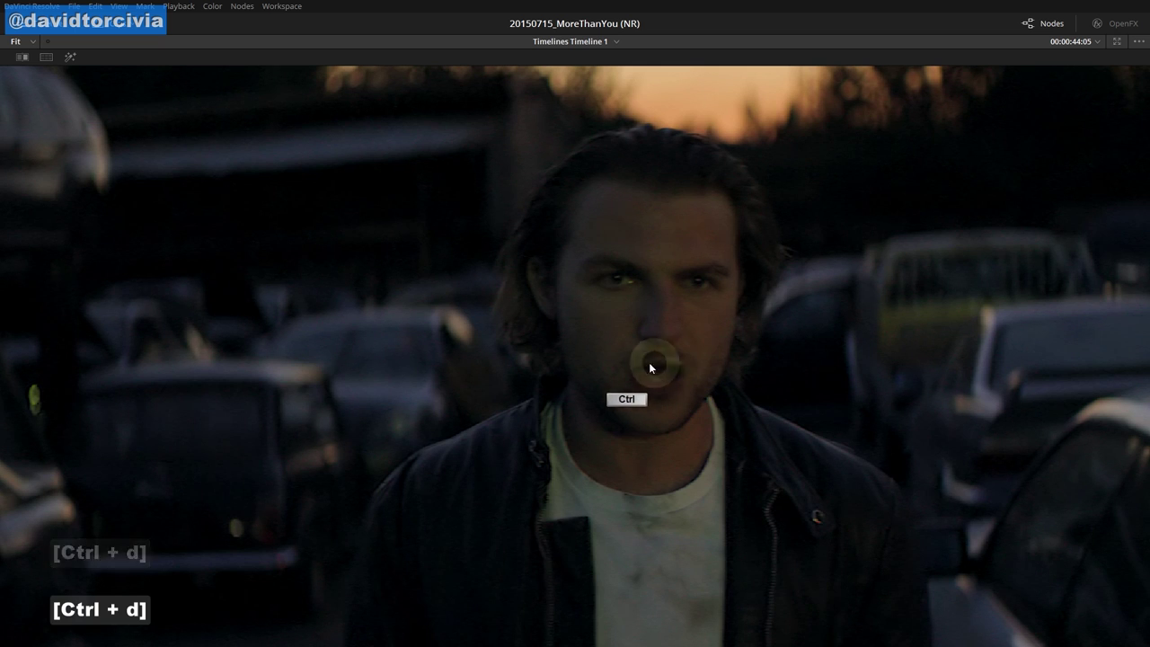
key("ctrl+d")
key("ctrl+d")
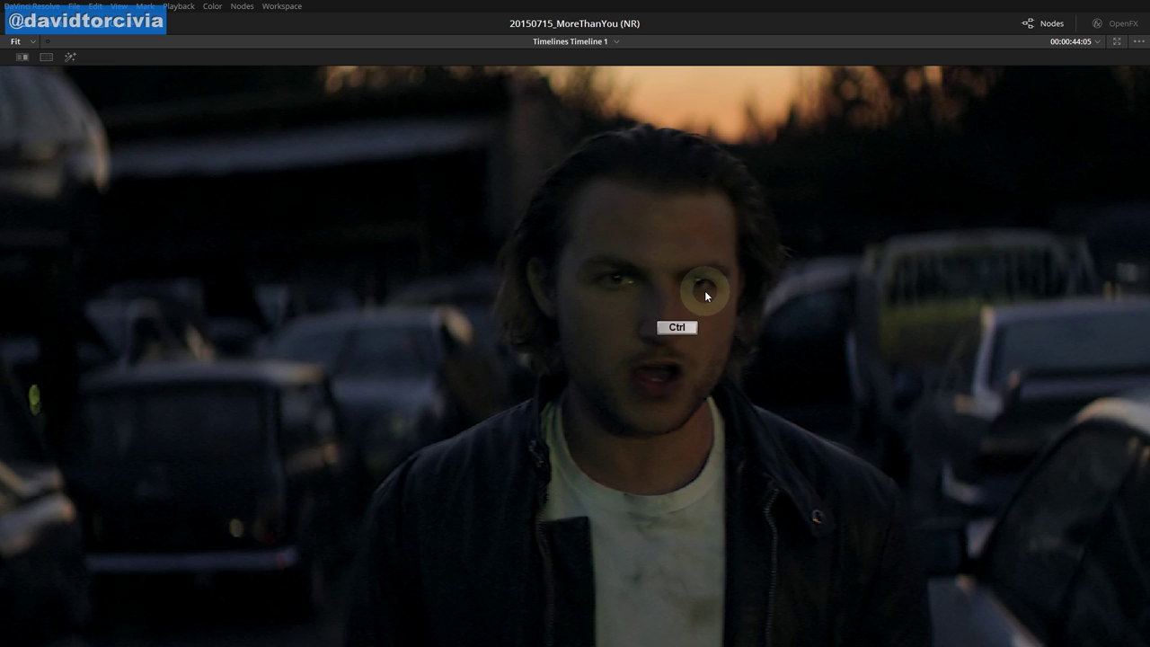
key("ctrl+d")
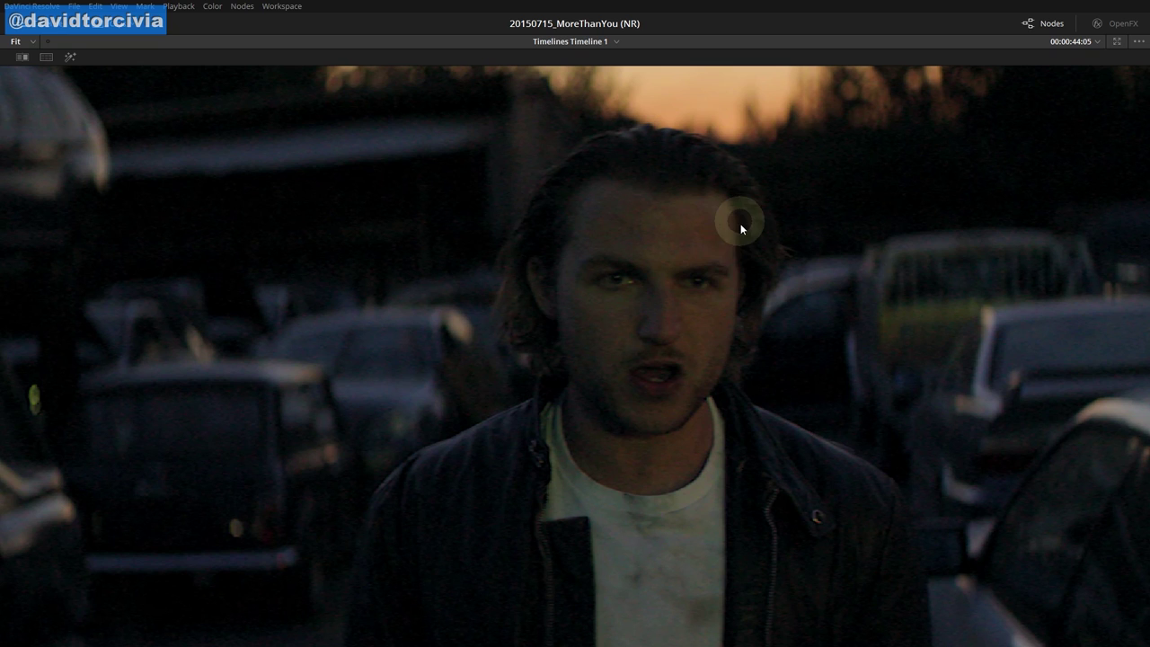
key("ctrl+d")
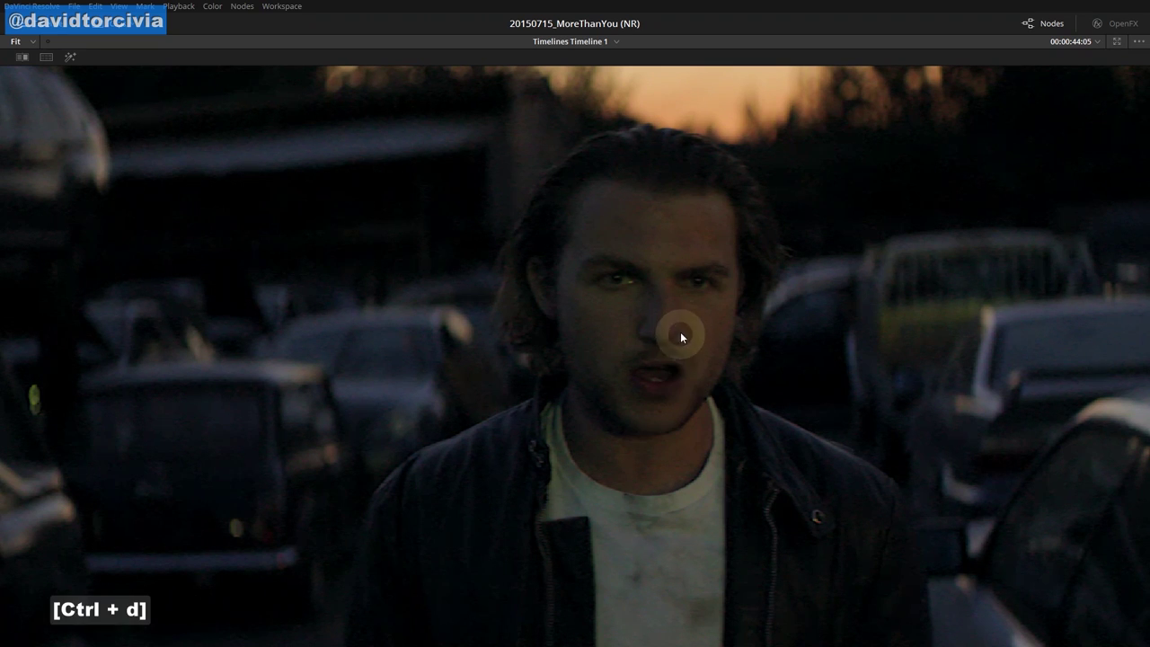
key("shift+f")
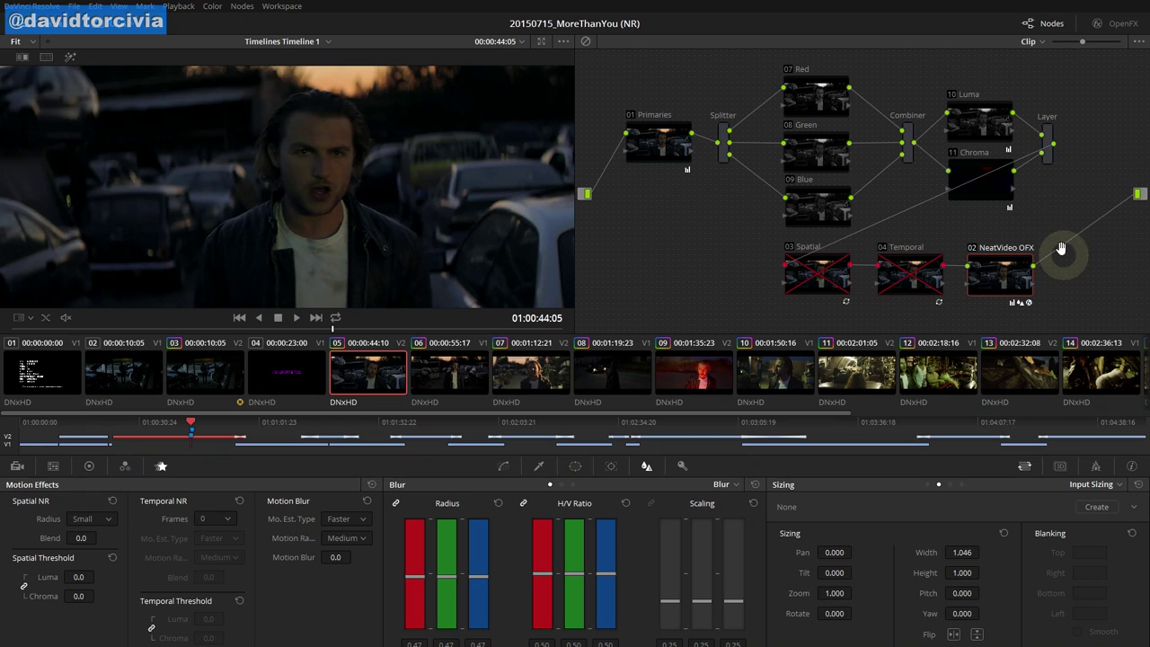
Show the NeatVideo OFX node's Reduce Noise v4 settings, open Prepare Noise Profile and show the whole frame in the plug-in's preview
left_click(1131, 22)
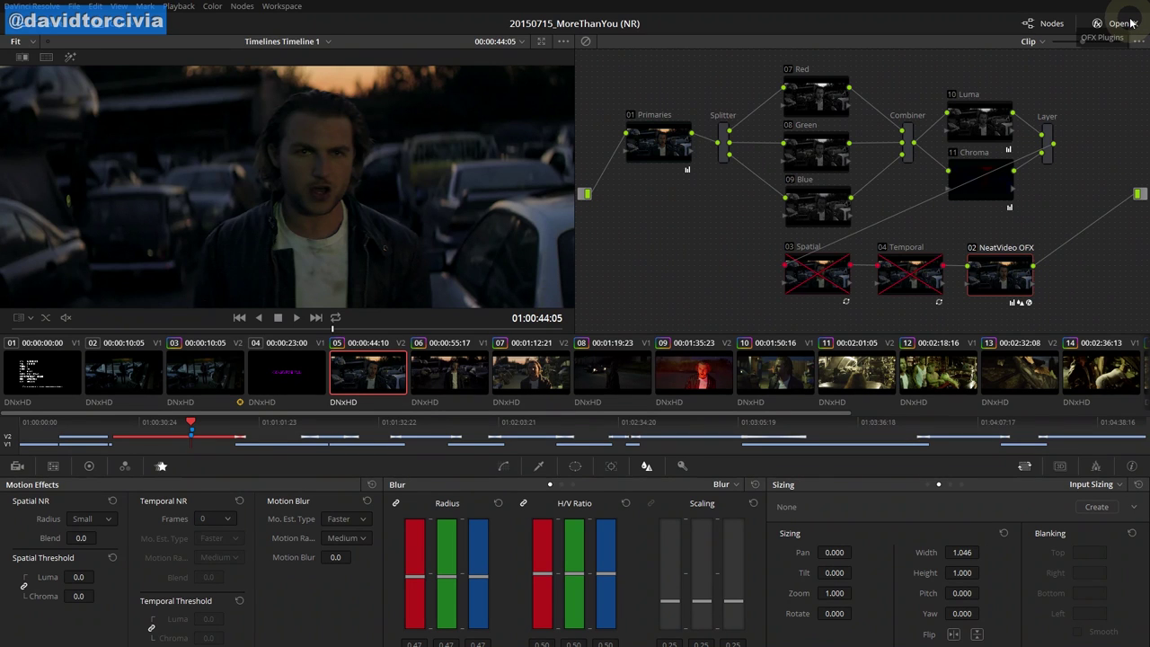
left_click(1131, 22)
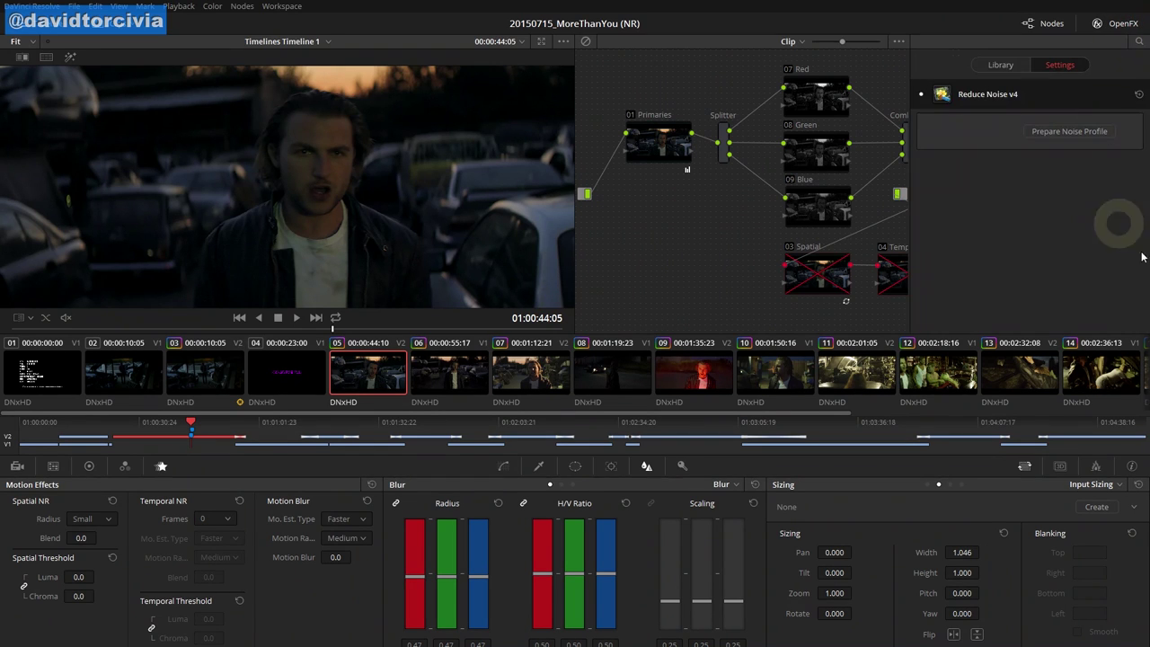
left_click(1062, 131)
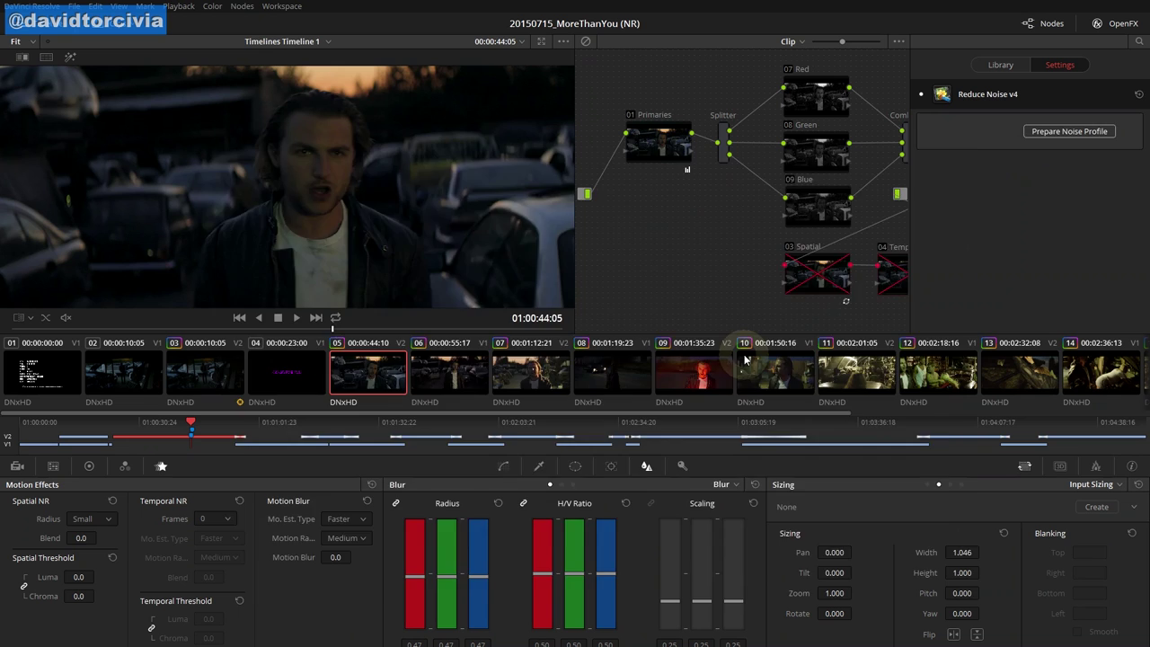
scroll(482, 398, "up", 2)
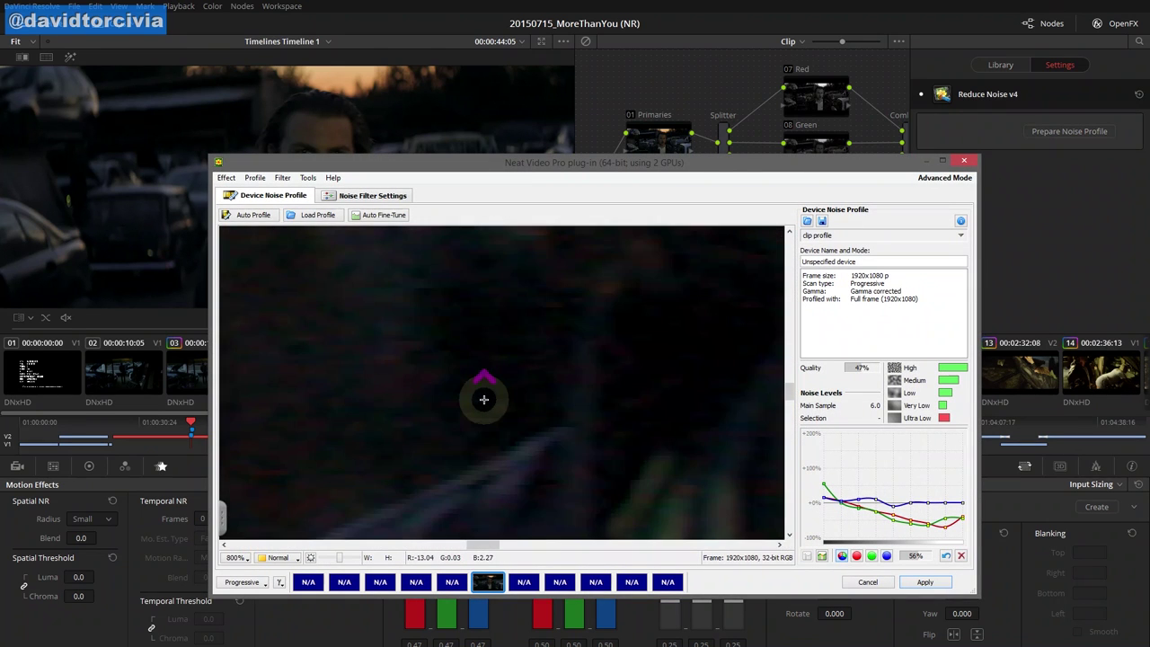
scroll(483, 398, "down", 2)
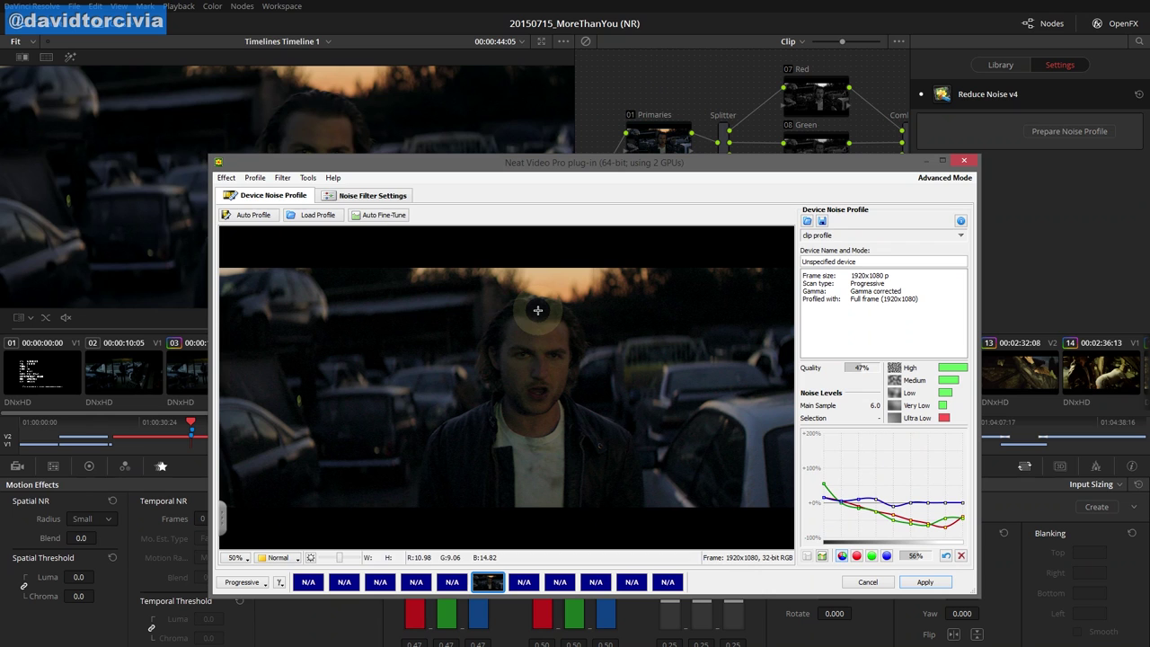
Run the plug-in's performance optimisation test at 32 bits per channel and 1920x1080 p, stop it partway and leave the preferences without changes
left_click(309, 178)
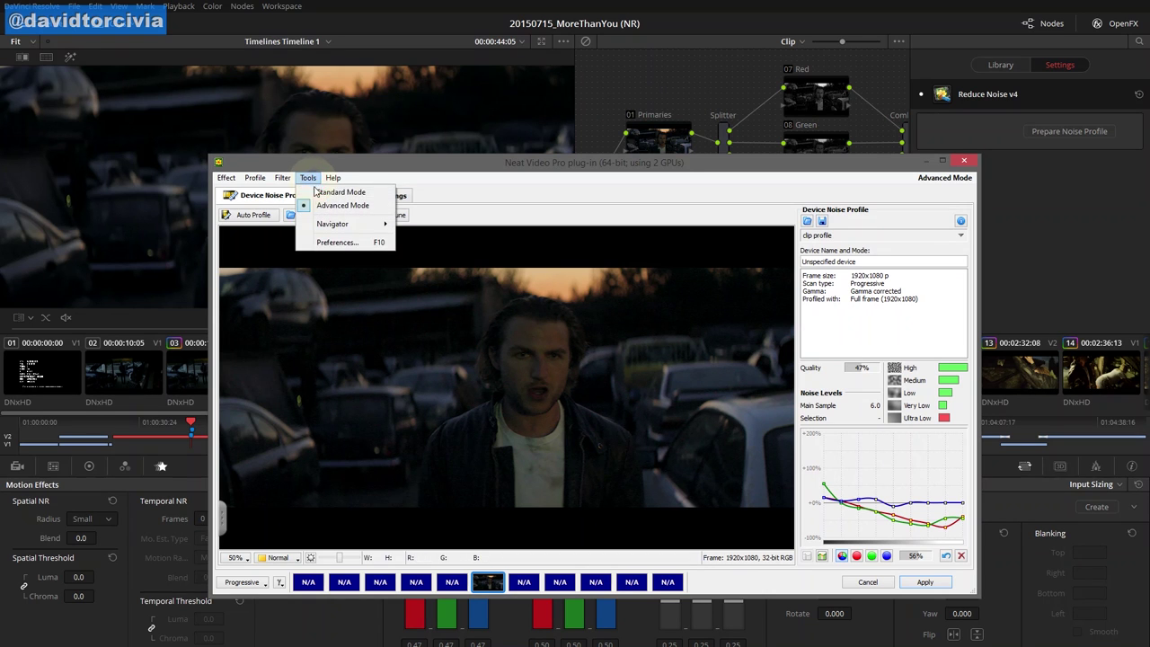
left_click(332, 243)
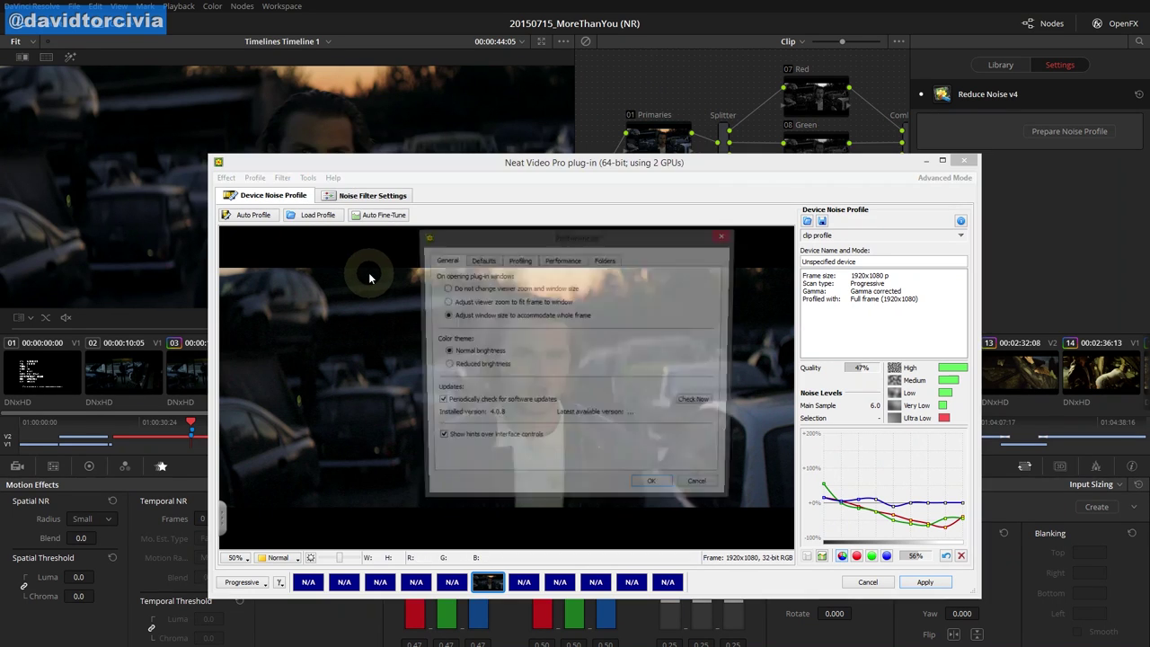
left_click(562, 261)
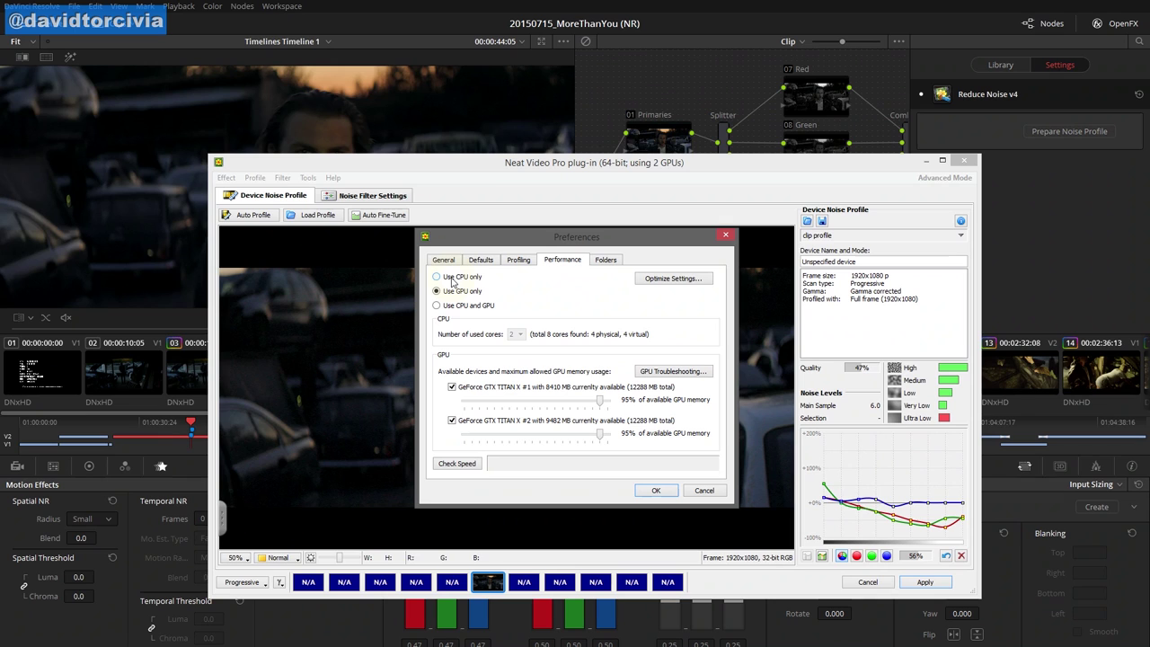
left_click(687, 277)
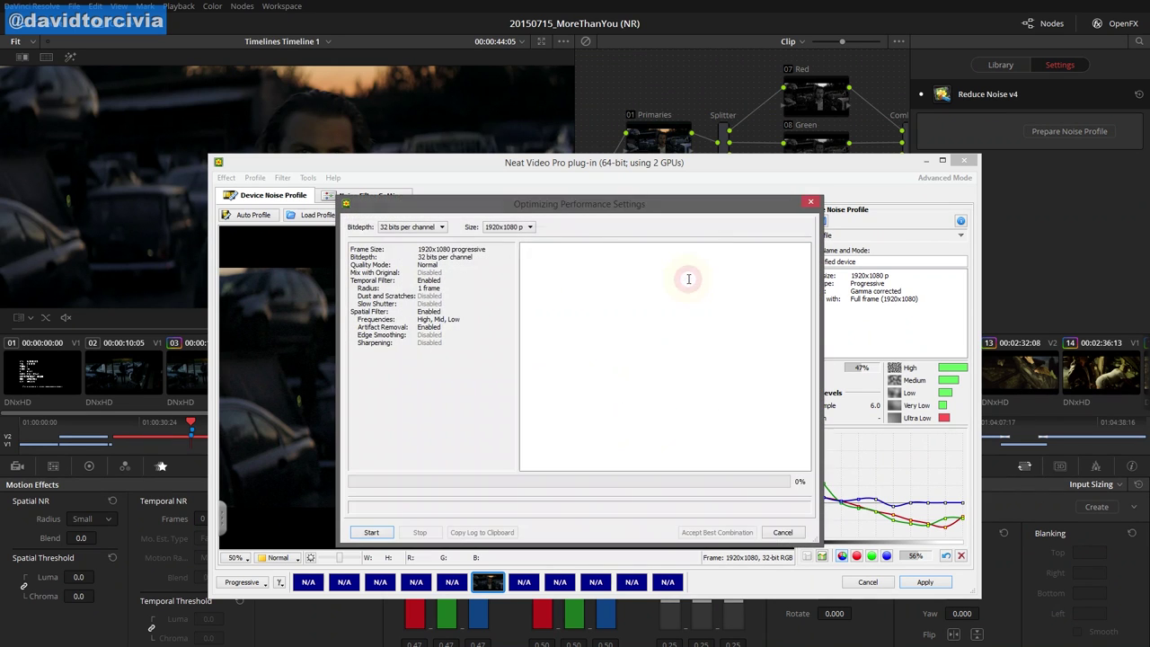
left_click(417, 231)
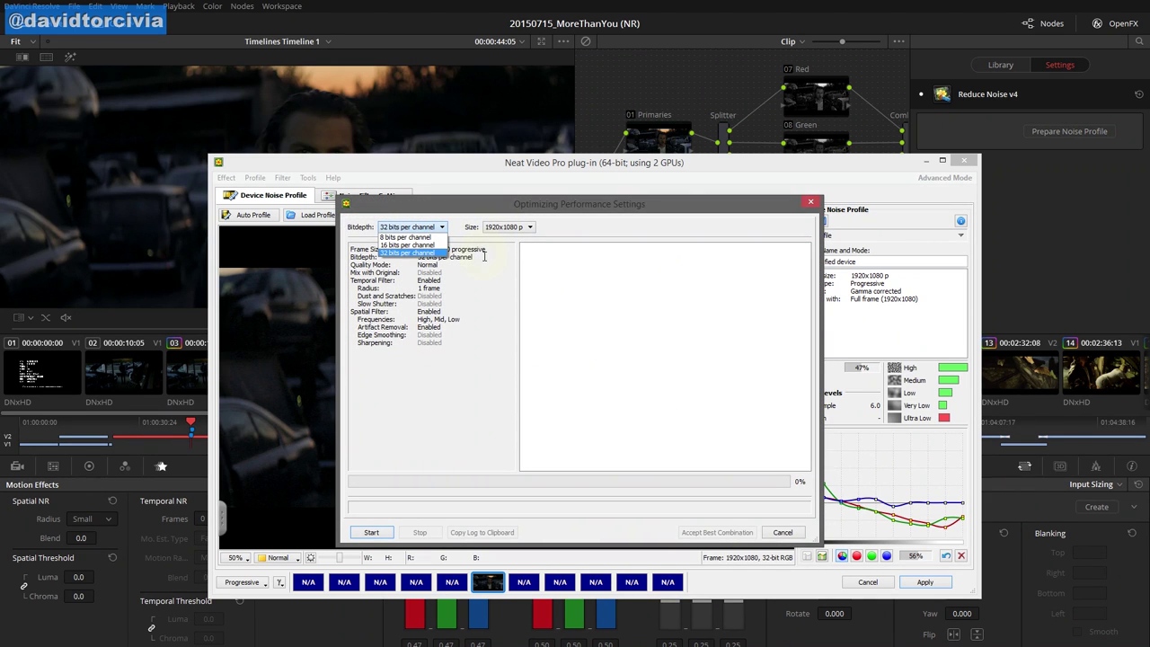
left_click(417, 231)
left_click(371, 531)
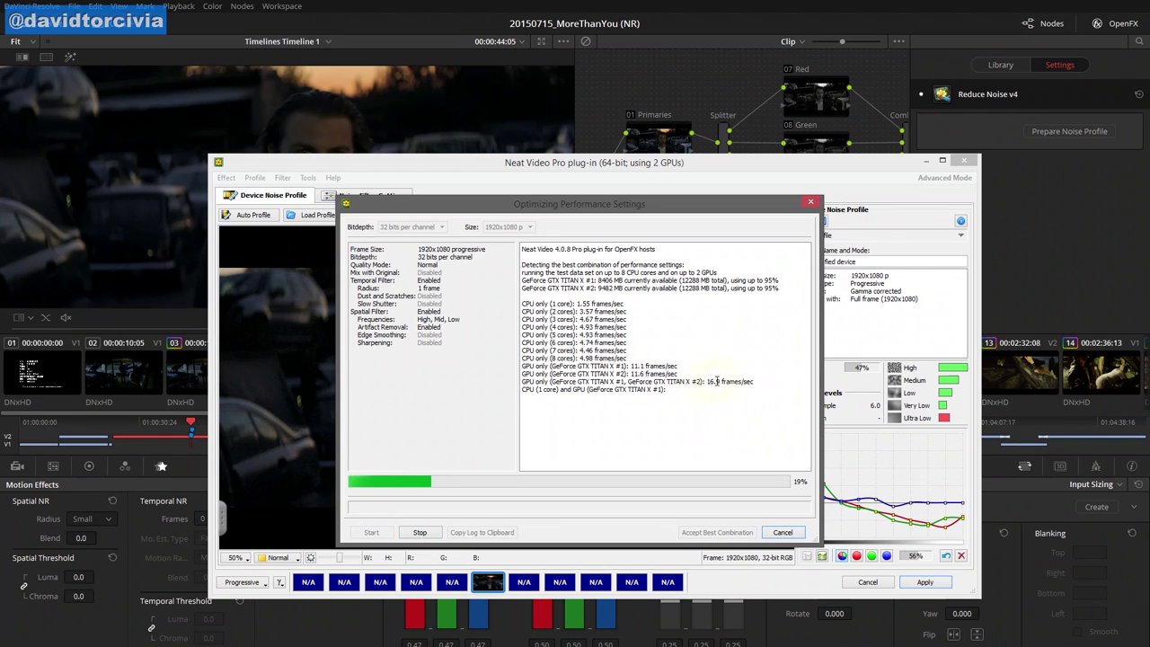
left_click(420, 532)
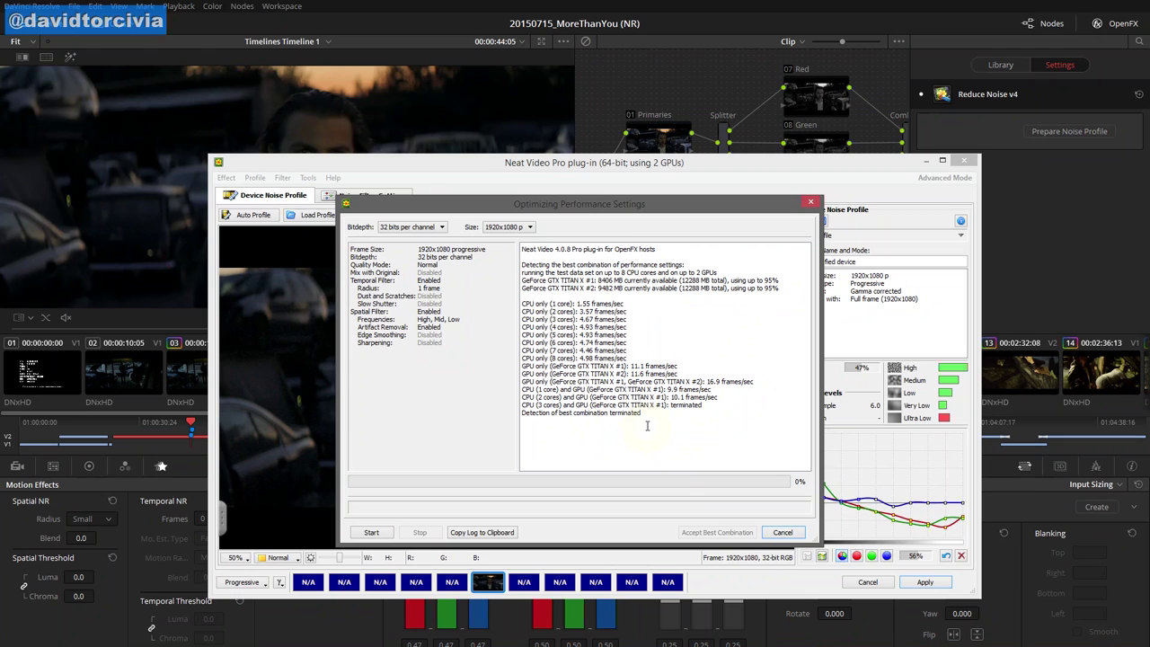
left_click(781, 533)
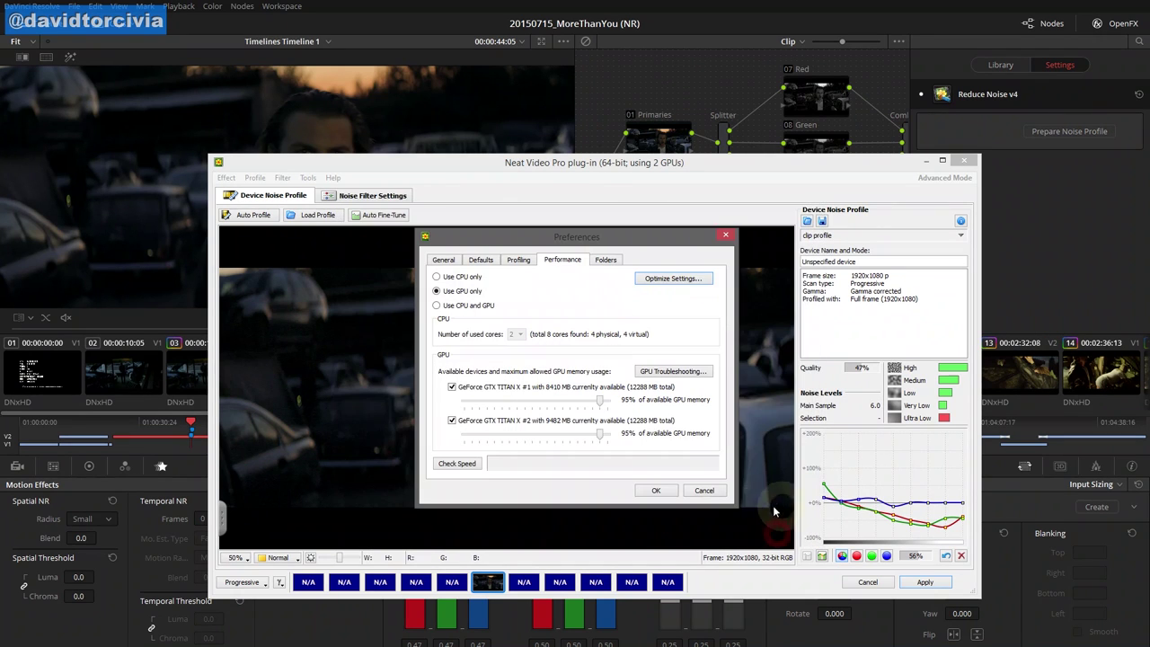
left_click(718, 491)
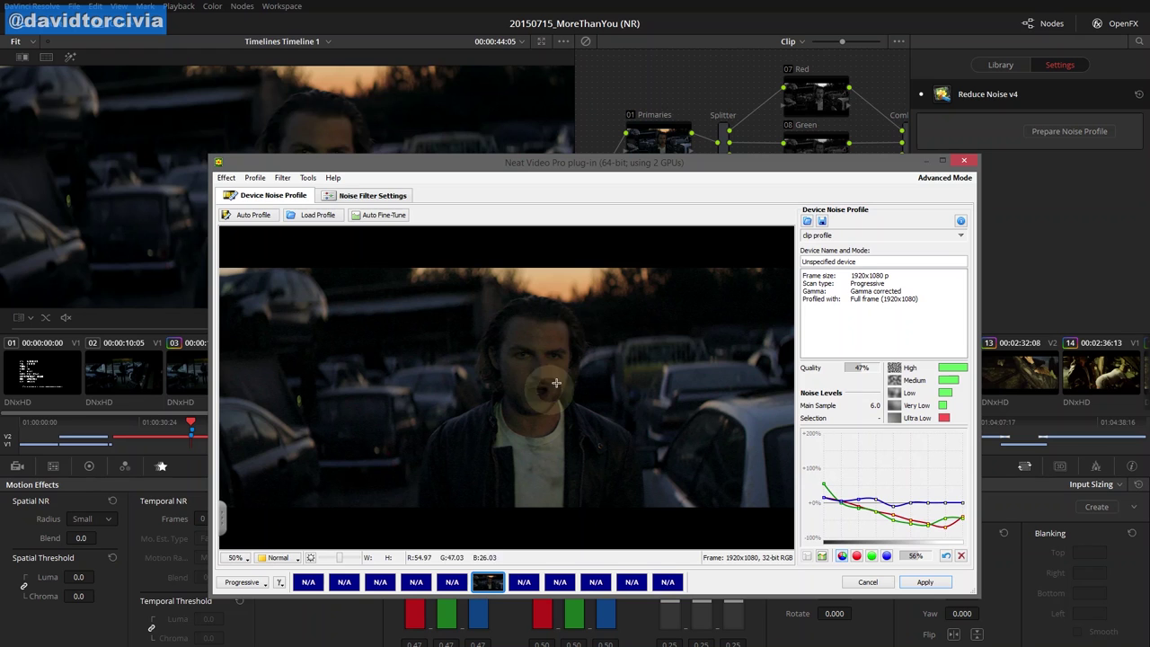
Try a 256 × 256 pixel noise sample over the parked cars and the man's face, and clear the selection
left_click_drag(648, 351, 732, 434)
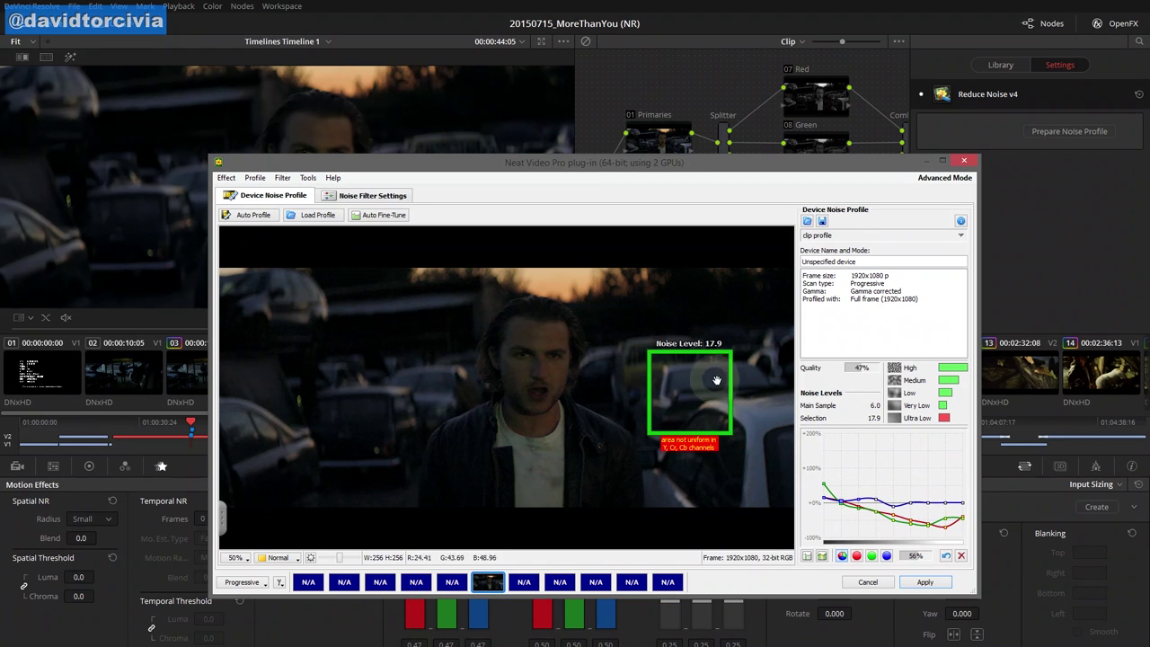
left_click_drag(529, 310, 687, 424)
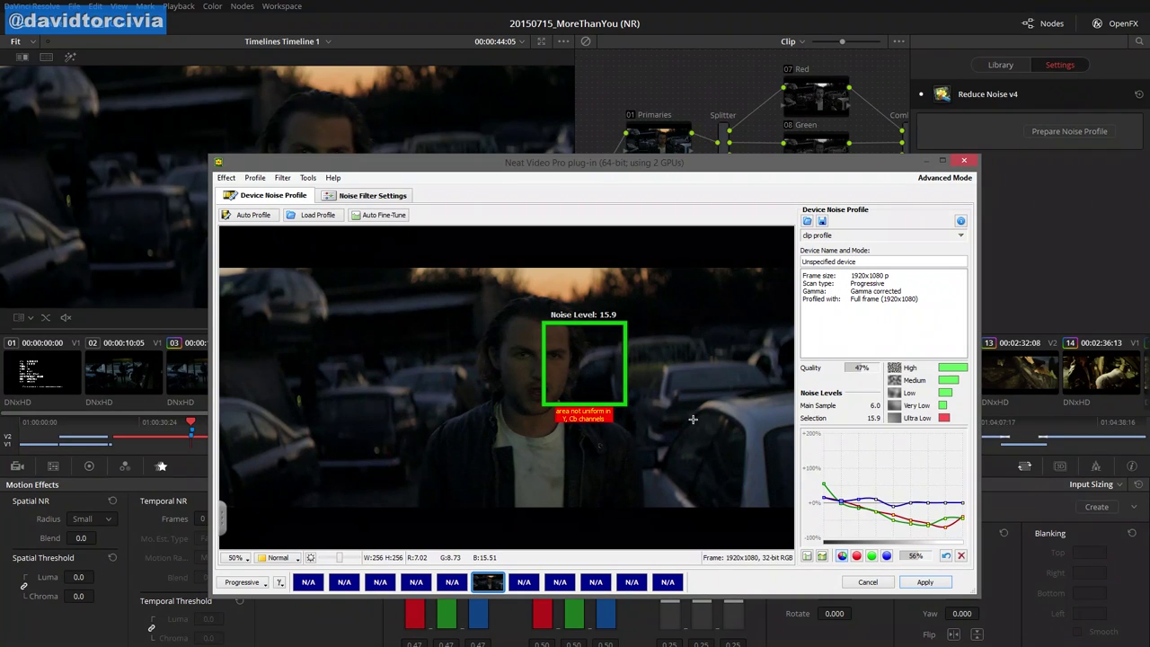
left_click(661, 374)
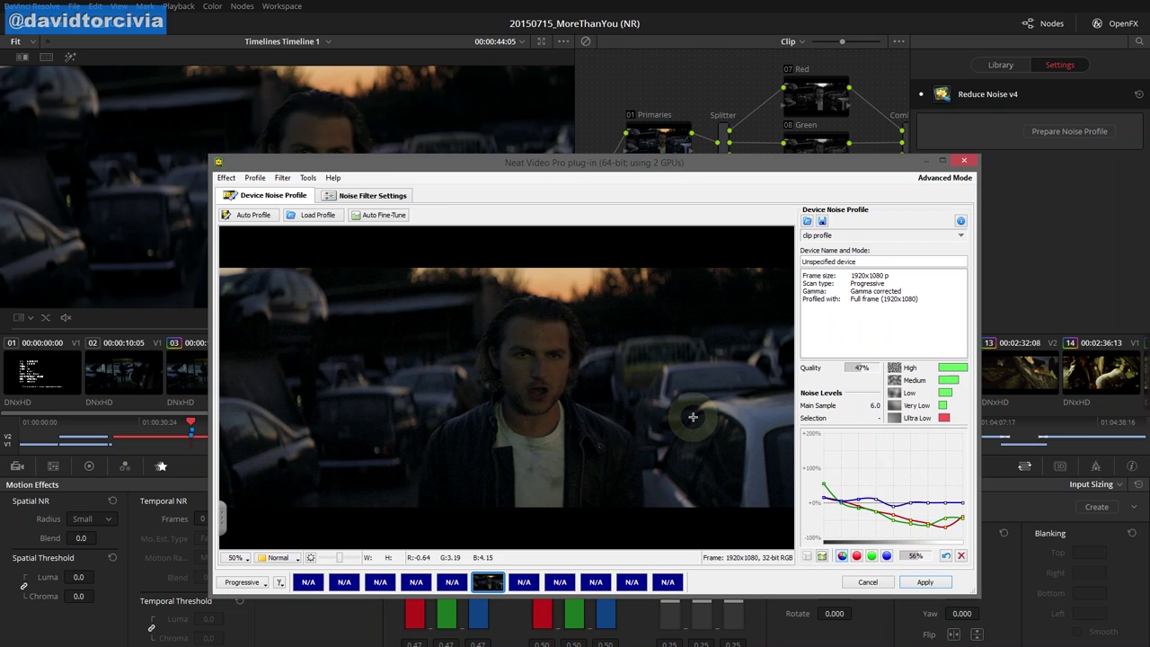
Try a noise sample of about 82 × 62 pixels on the man's forehead and check it in the full frame
scroll(529, 367, "down", 3)
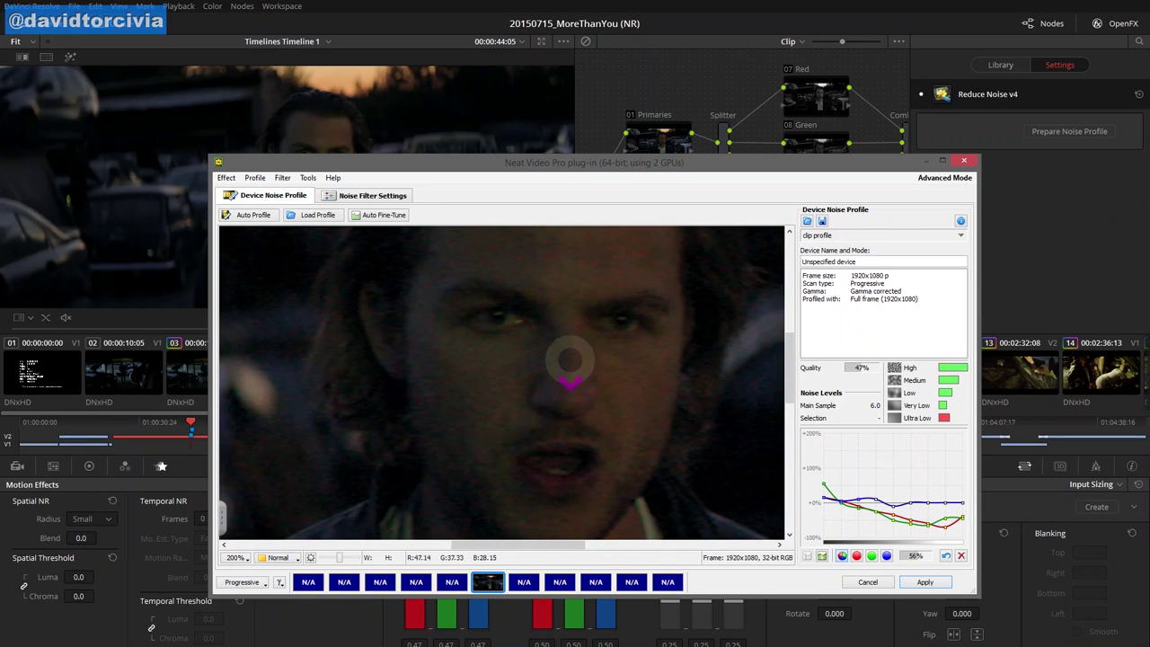
left_click_drag(657, 274, 570, 222)
left_click_drag(713, 285, 707, 340)
left_click(634, 276)
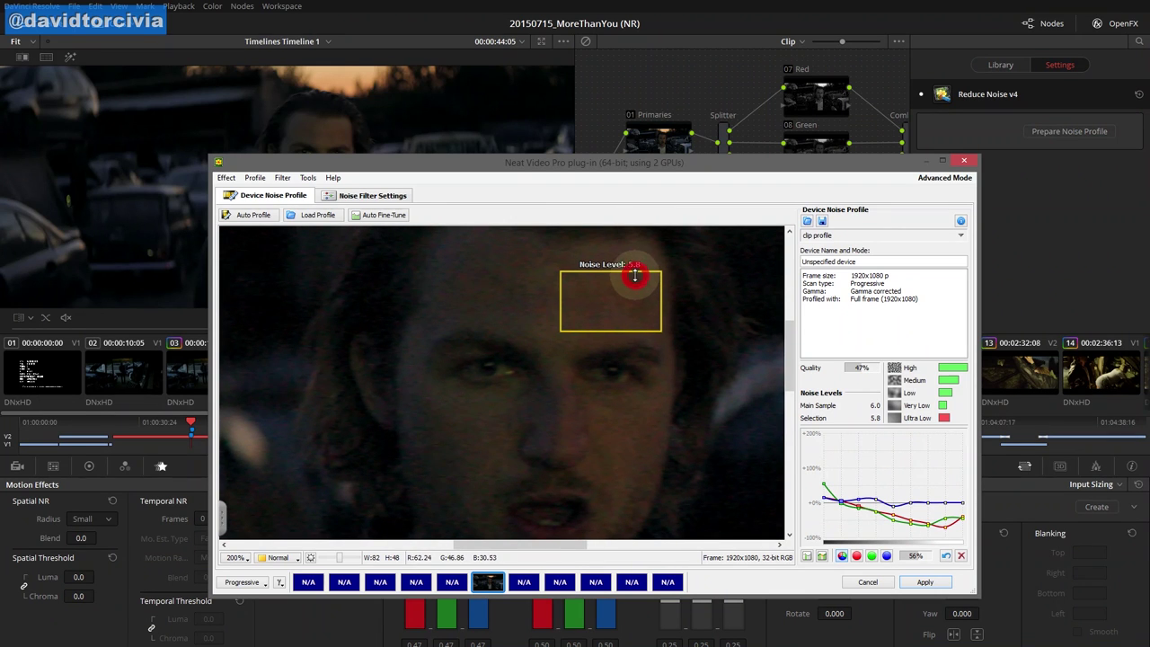
left_click_drag(634, 275, 628, 255)
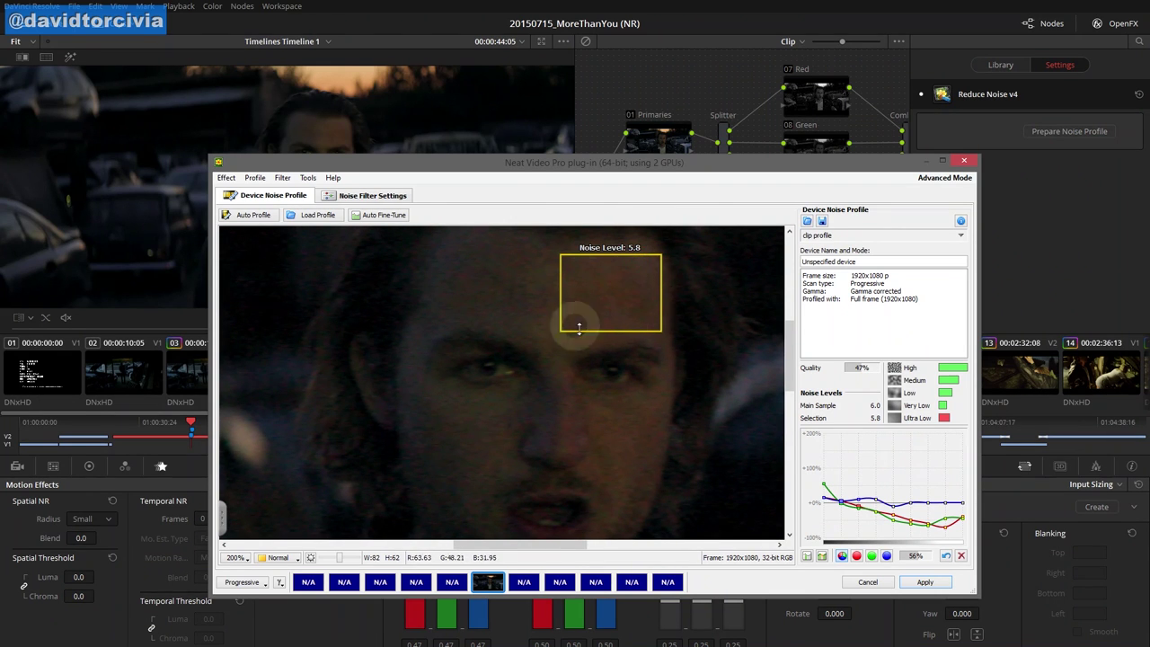
left_click_drag(579, 328, 619, 263)
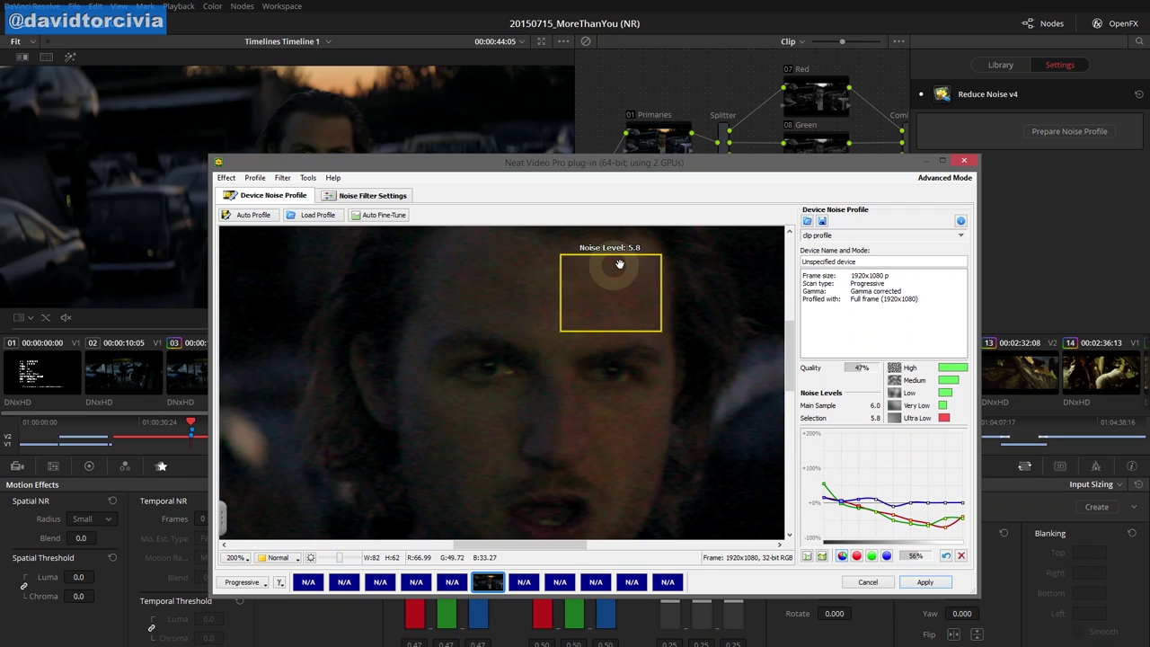
scroll(702, 380, "down", 1)
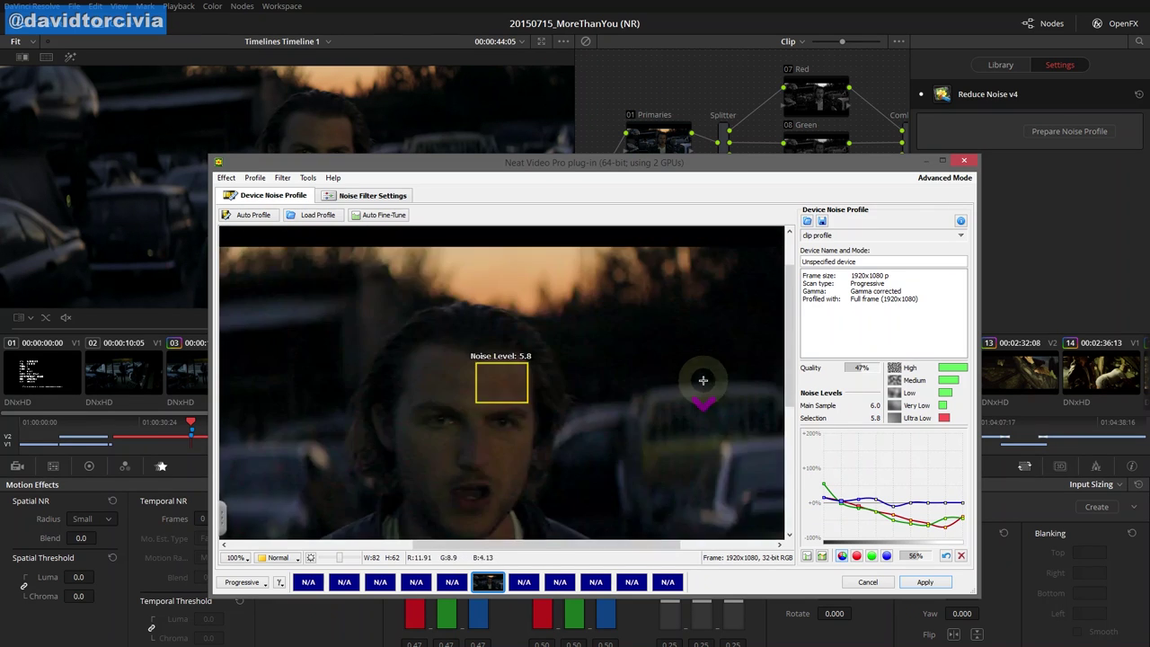
scroll(702, 380, "down", 1)
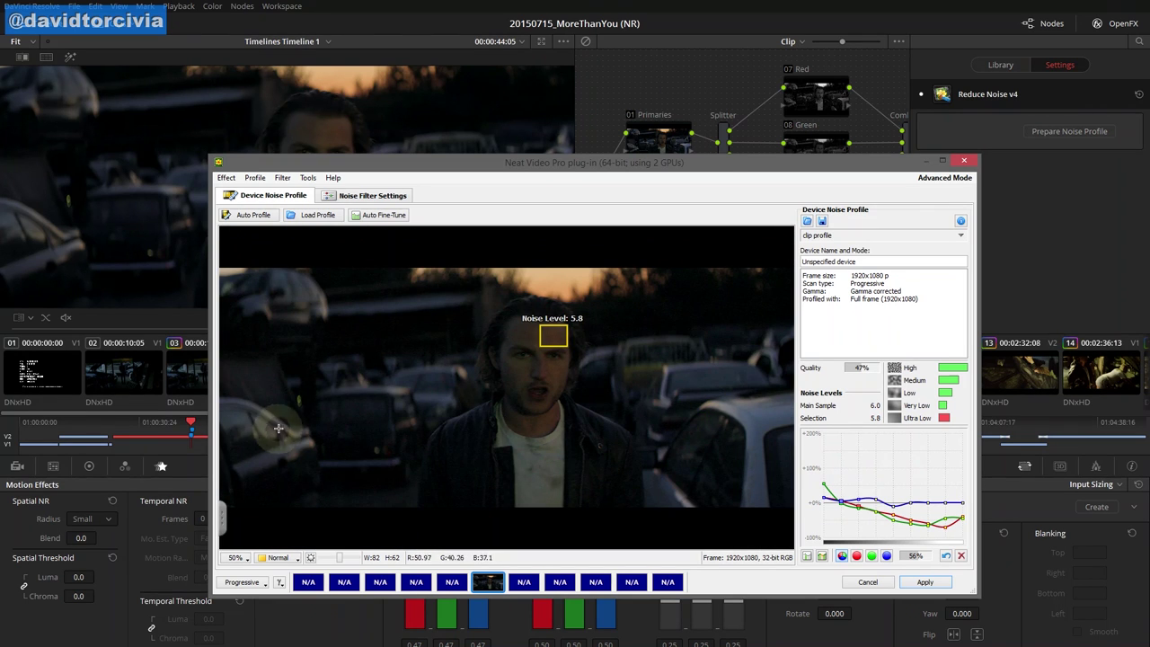
Select a noise sample of about 94 × 95 pixels on the dark, even area above the car at the frame's left side
left_click(326, 537)
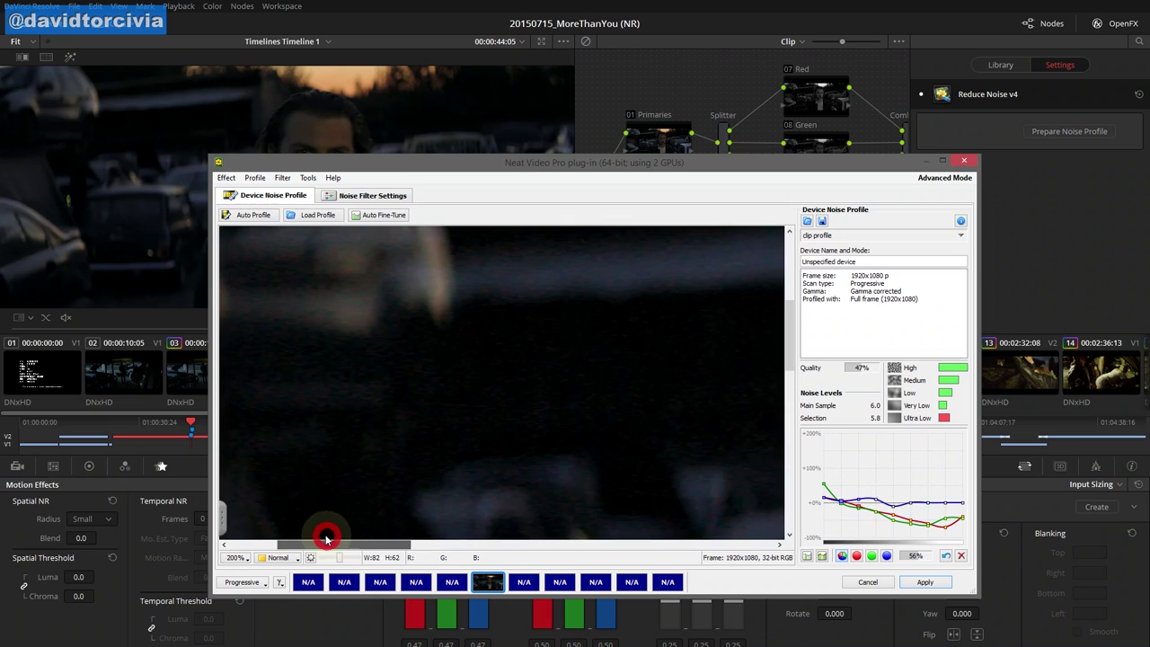
left_click_drag(326, 537, 295, 539)
left_click_drag(349, 431, 490, 238)
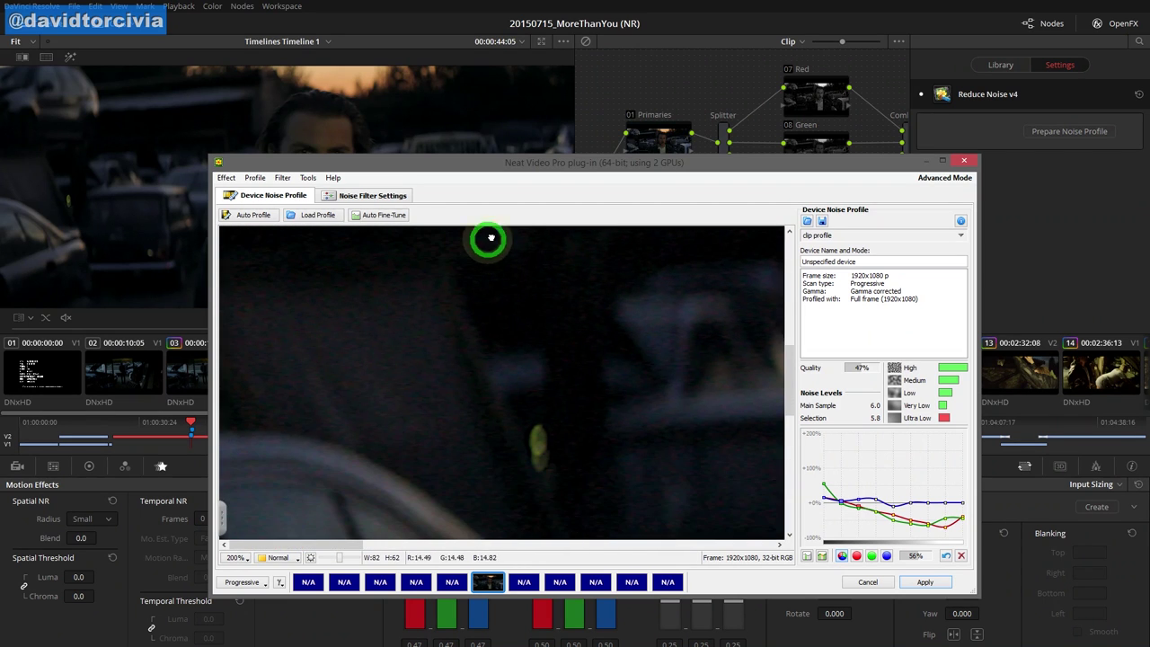
left_click_drag(322, 299, 454, 421)
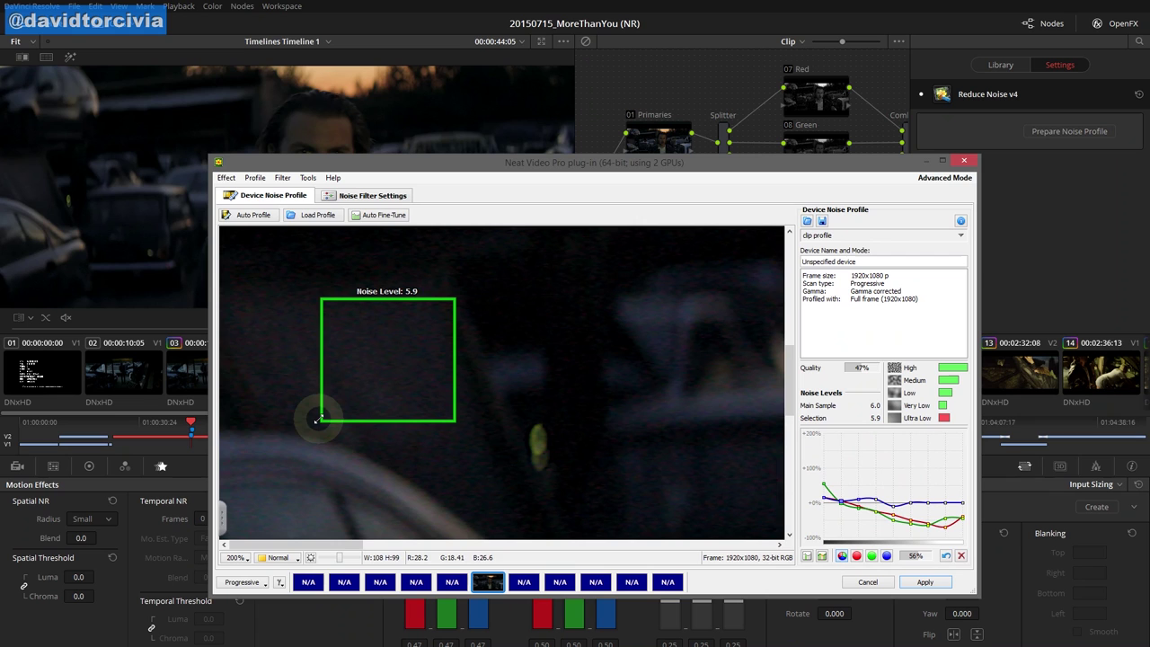
left_click_drag(318, 419, 330, 417)
left_click_drag(452, 300, 448, 302)
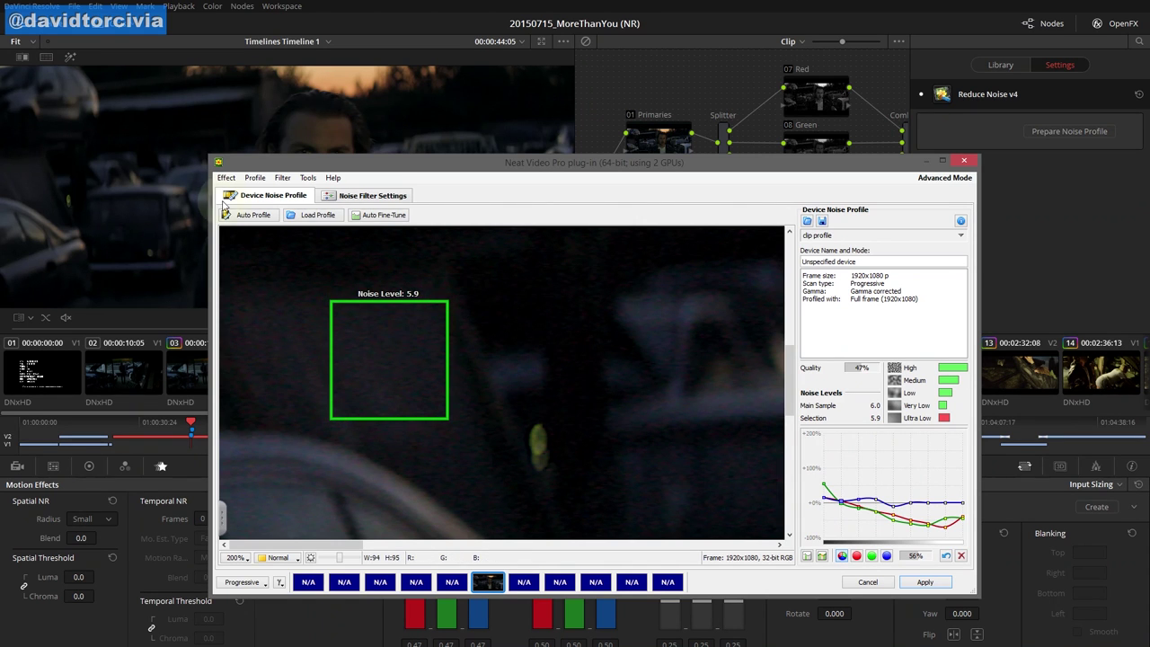
Build the noise profile with Auto Profile from the selected area and refine it with Auto Fine-Tune
left_click(245, 214)
left_click(680, 430)
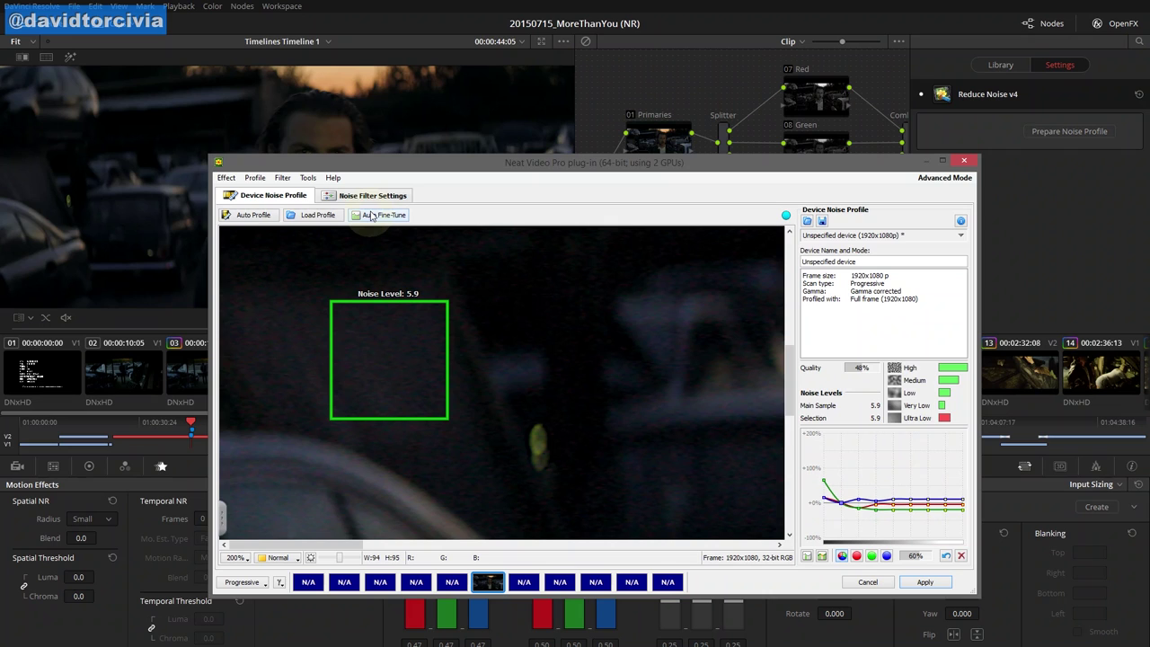
left_click(371, 217)
Preview the full frame in the Noise Filter Settings, apply the Neat Video result and hide the effect settings
left_click(372, 195)
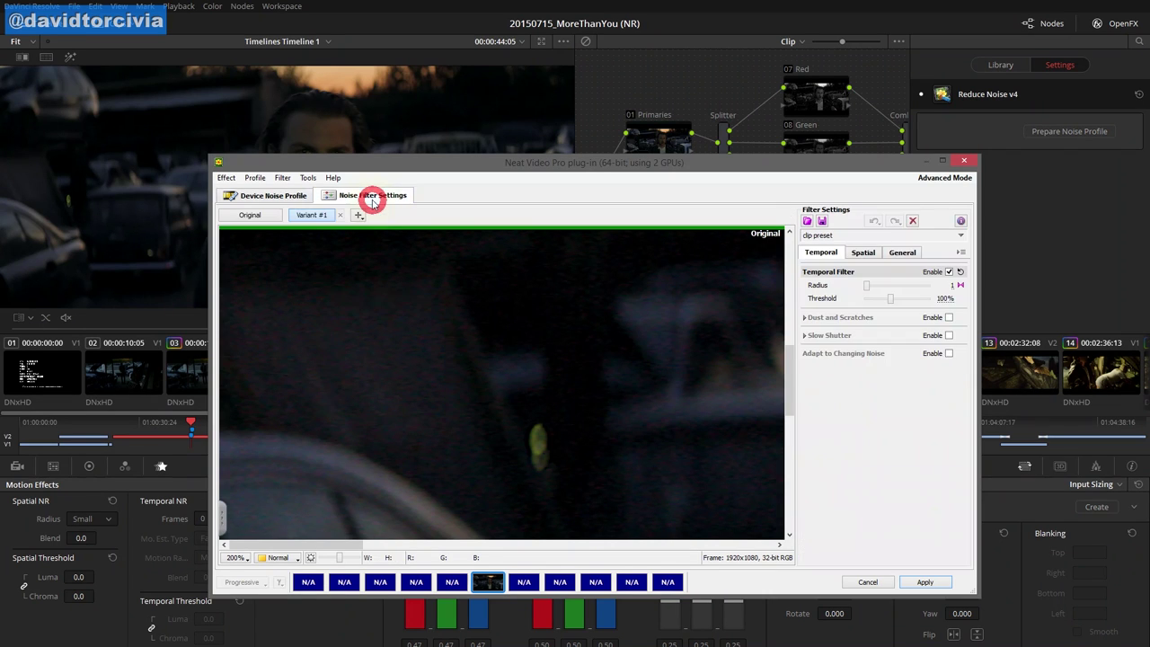
left_click(589, 370)
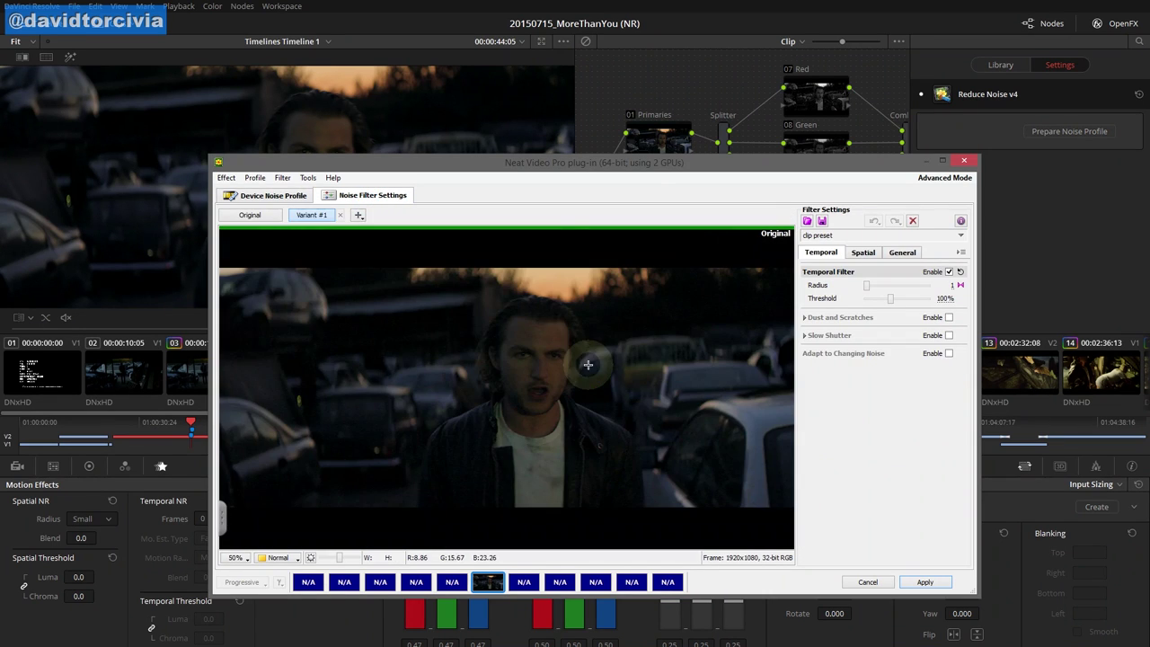
left_click(925, 582)
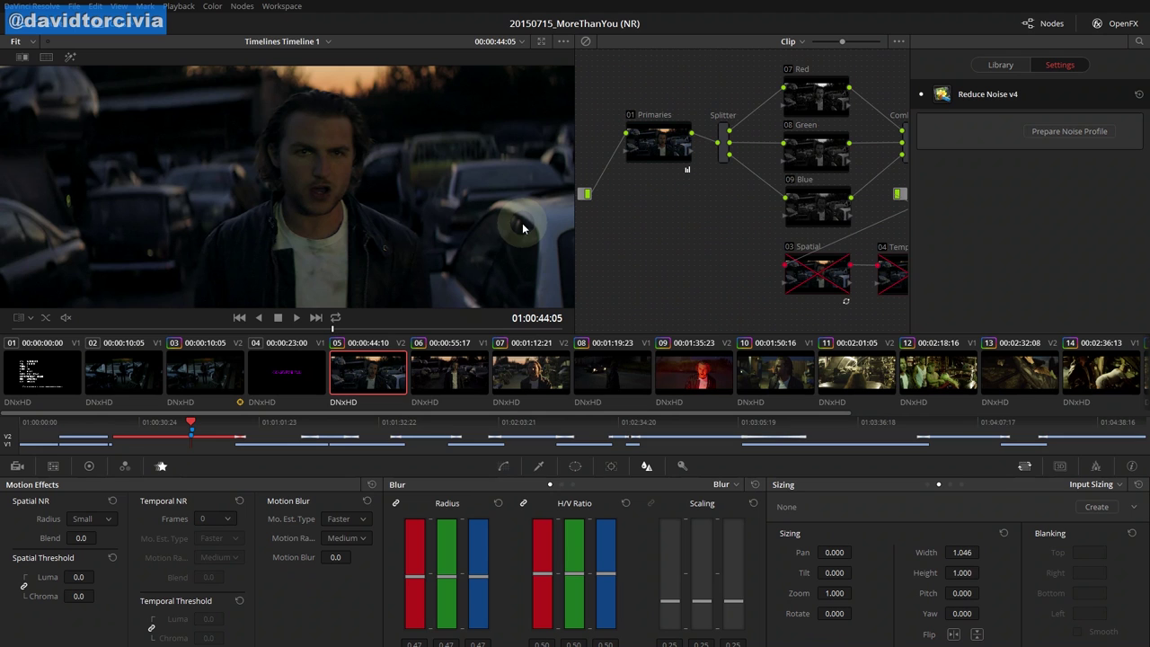
left_click(1117, 34)
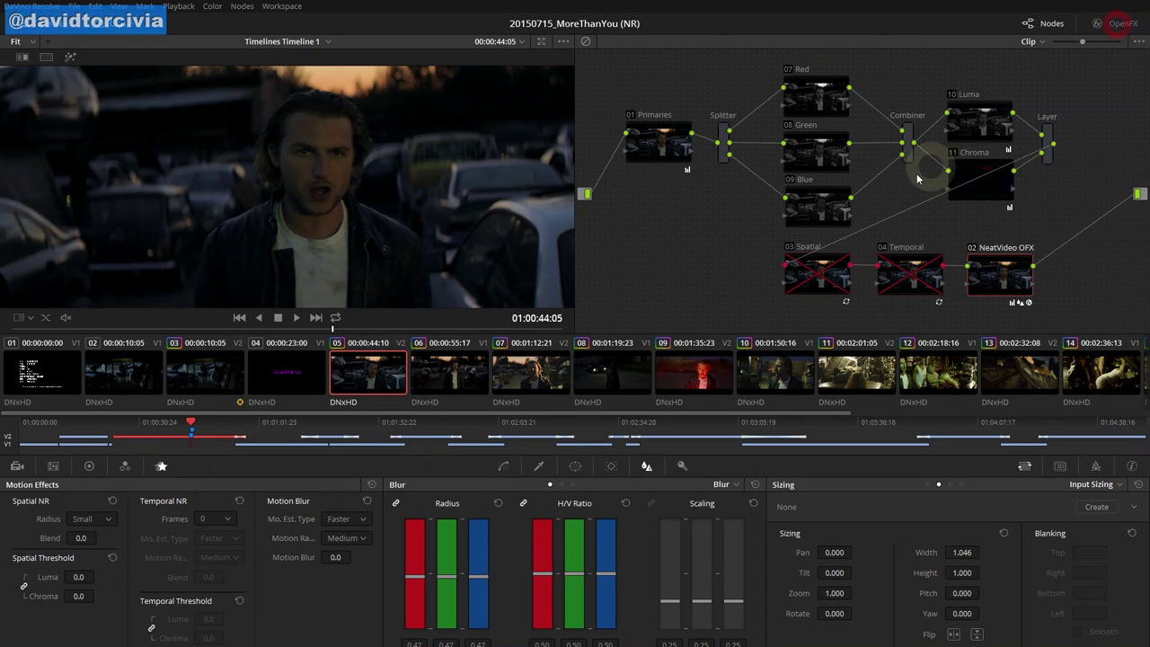
Compare the whole frame in the enlarged, fitted viewer with the NeatVideo OFX node switched off and on, and return to the normal layout
key("shift+f")
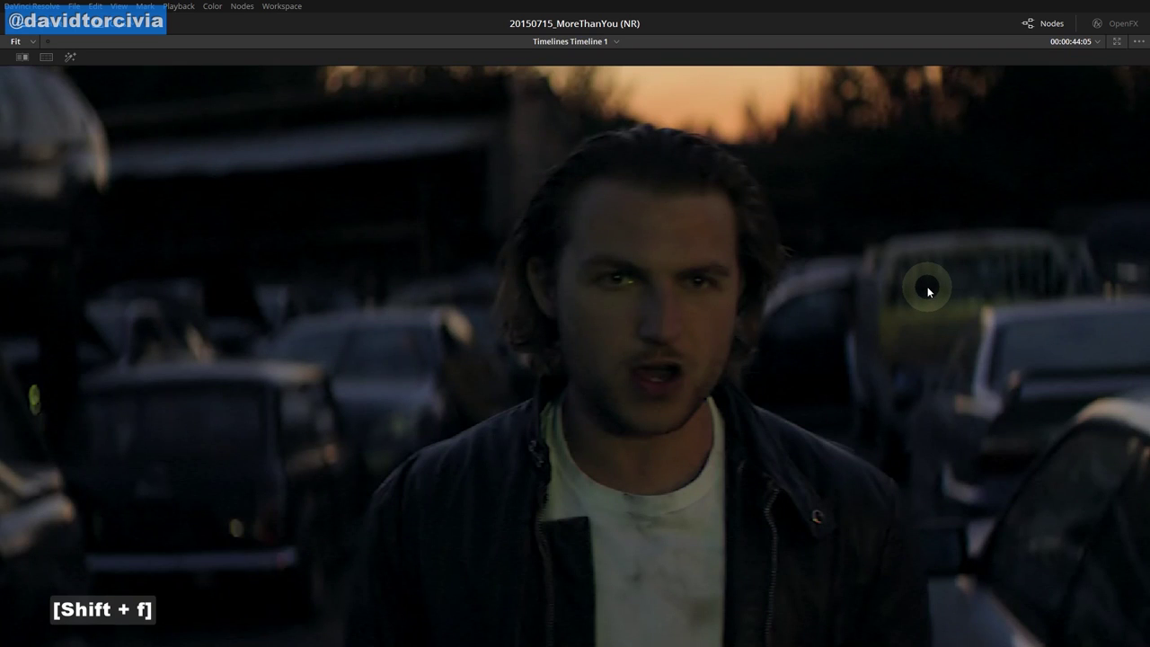
left_click(759, 294, "ctrl")
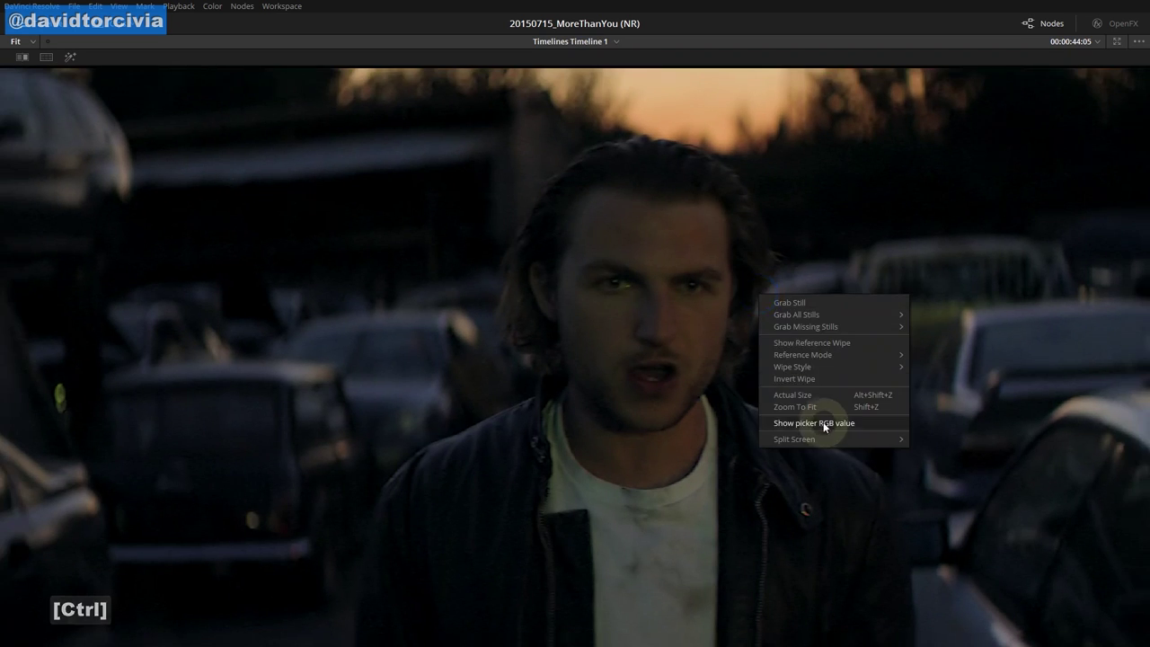
left_click(817, 406)
key("shift")
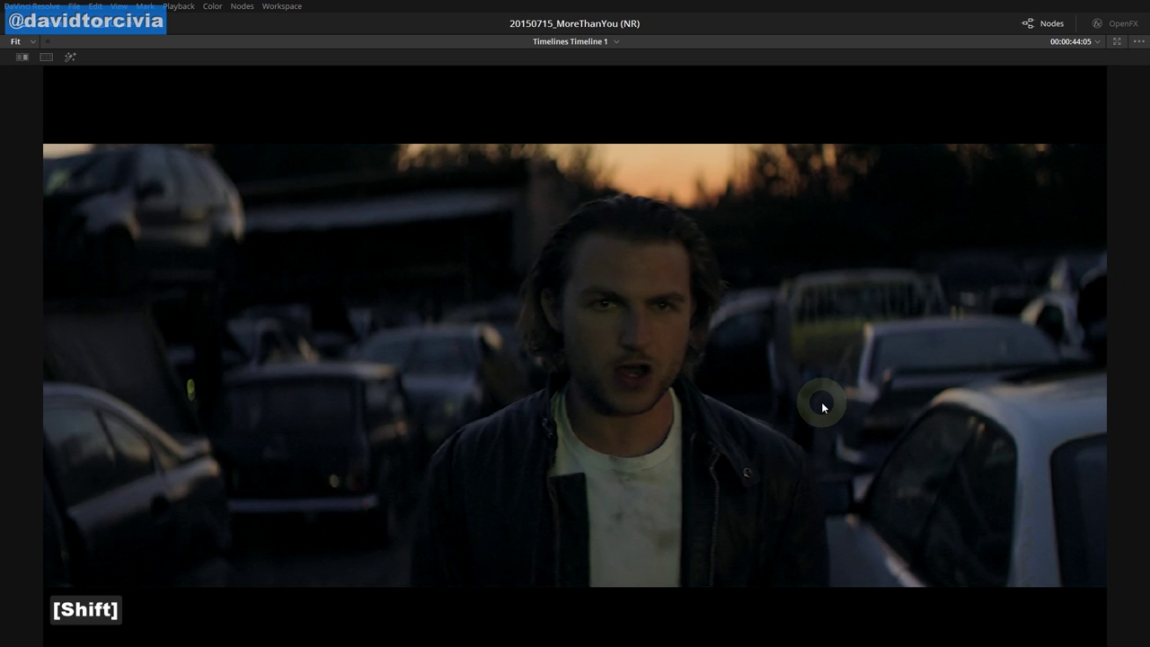
key("ctrl+d")
key("ctrl+d")
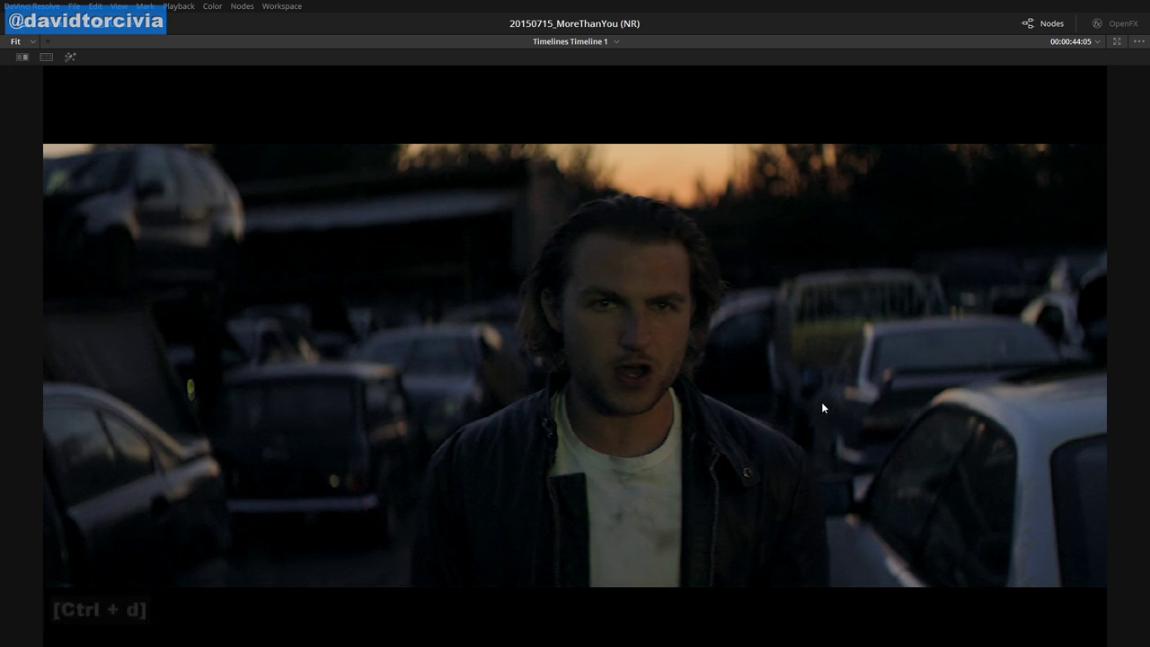
mouse_move(656, 277)
left_mouse_down()
mouse_move(617, 275)
mouse_move(702, 352)
mouse_move(699, 367)
left_mouse_up()
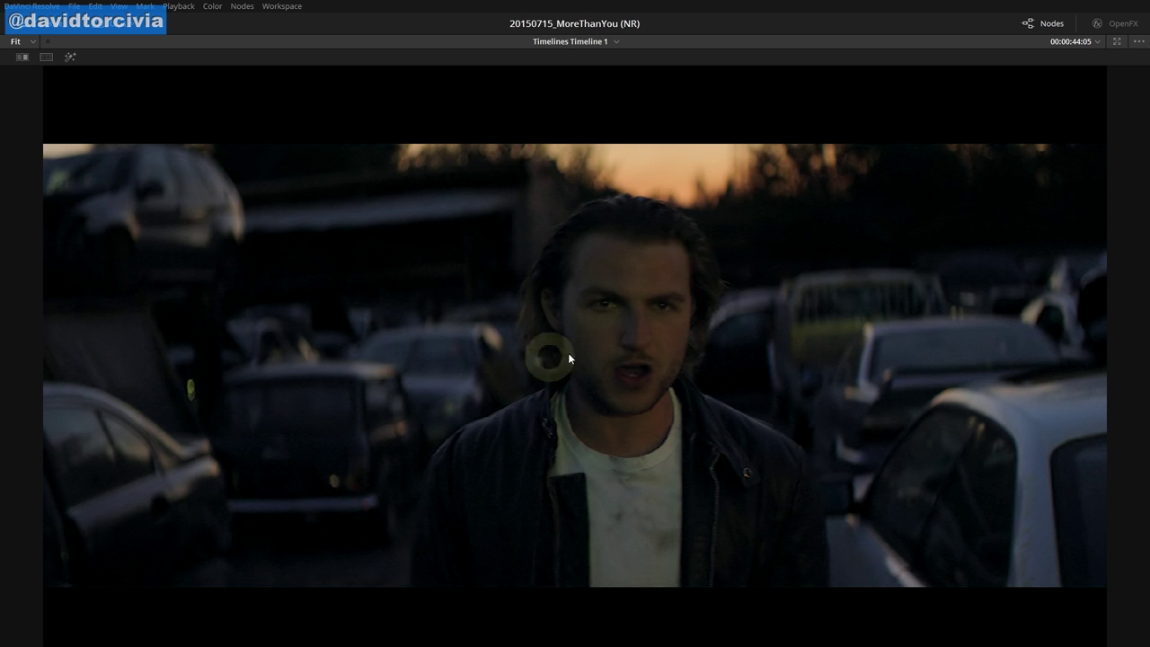
left_click_drag(745, 255, 698, 363)
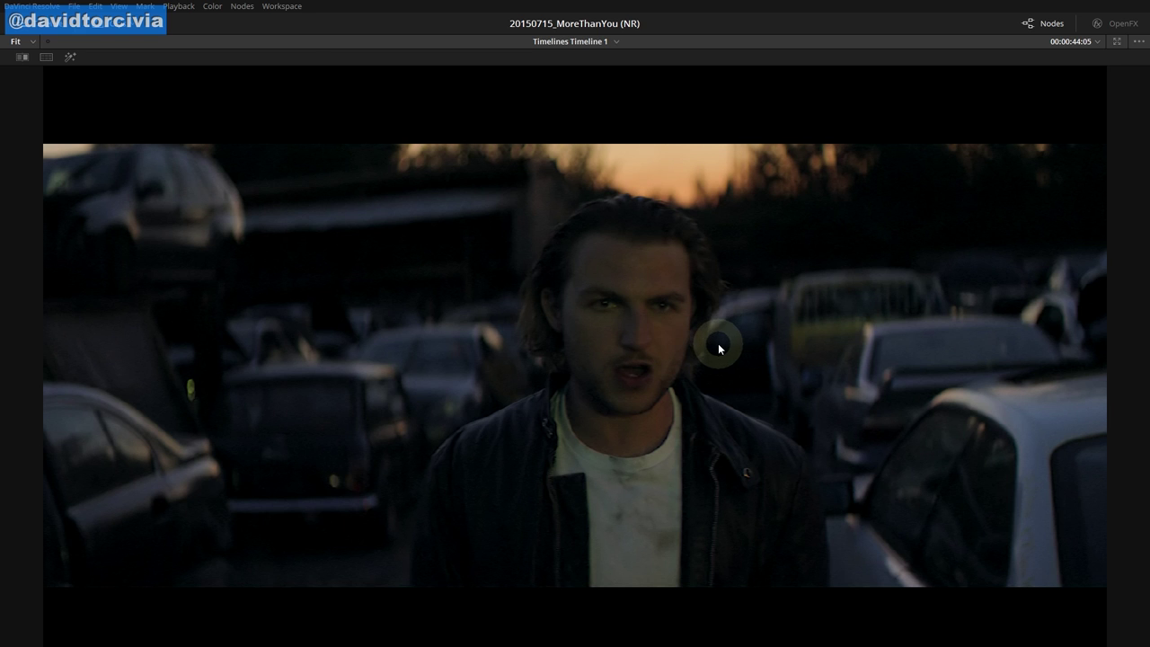
mouse_move(719, 348)
left_mouse_down()
mouse_move(783, 327)
mouse_move(521, 403)
mouse_move(640, 423)
left_mouse_up()
key("shift")
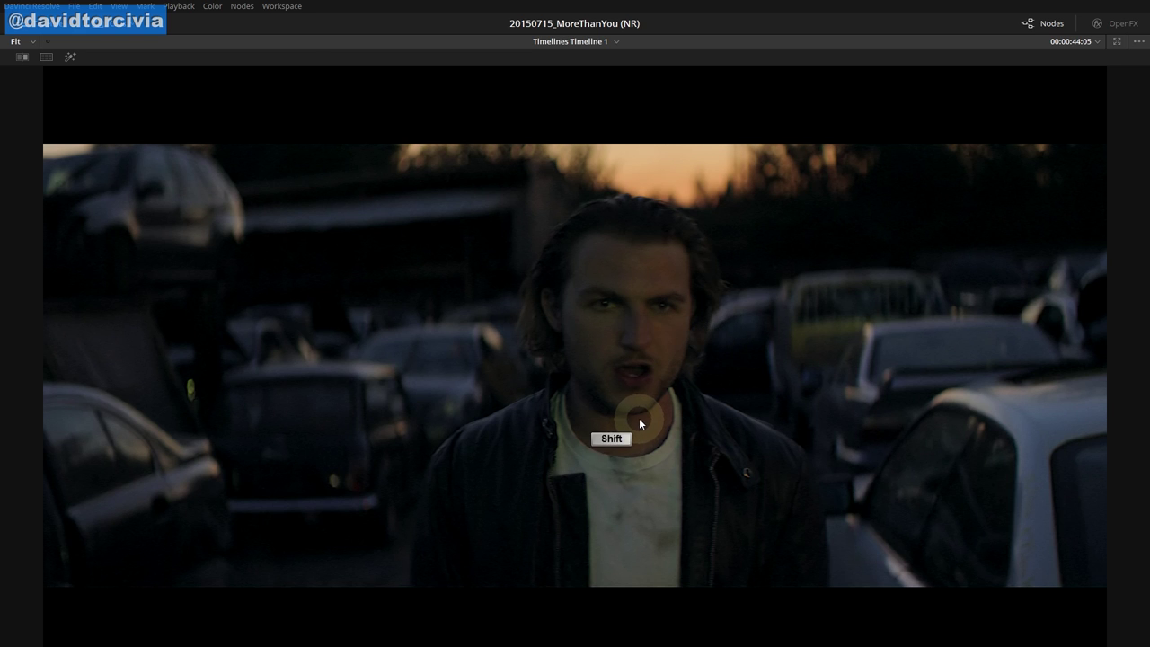
key("shift+f")
Switch to the timeline-level node graph, examine the FilmConvert Pro 2.0 settings of node 01 and hide them again
left_click(1030, 43)
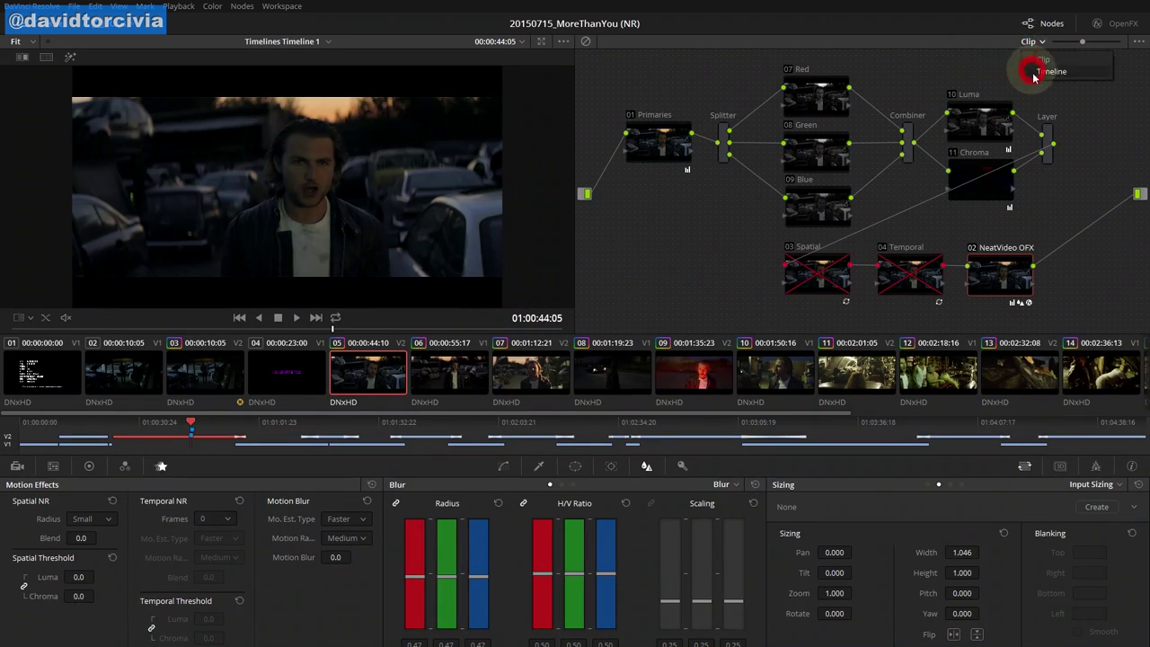
left_click(1044, 72)
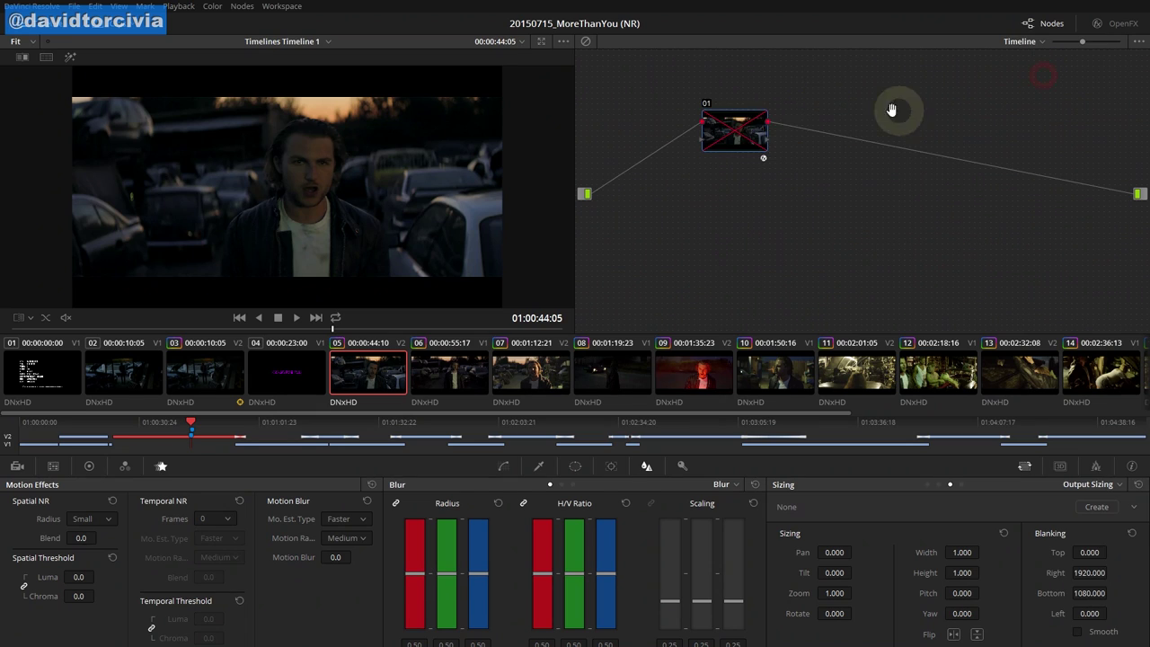
left_click(705, 104)
left_click(1117, 23)
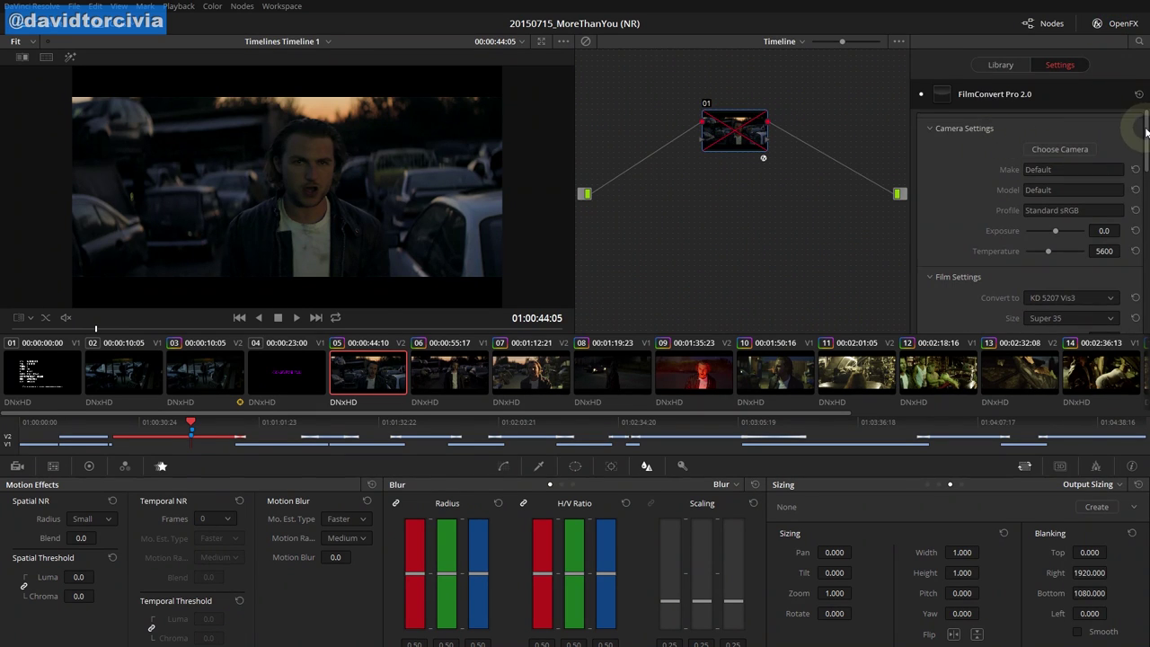
mouse_move(1141, 126)
left_mouse_down()
mouse_move(1143, 170)
mouse_move(1142, 126)
left_mouse_up()
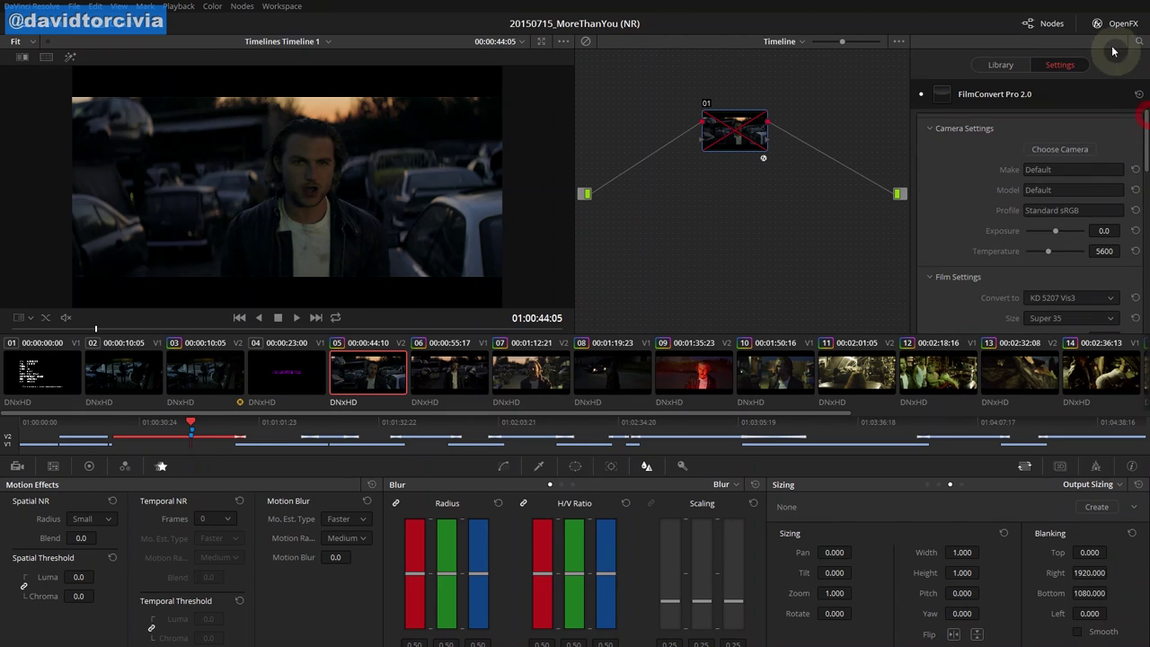
left_click(1117, 24)
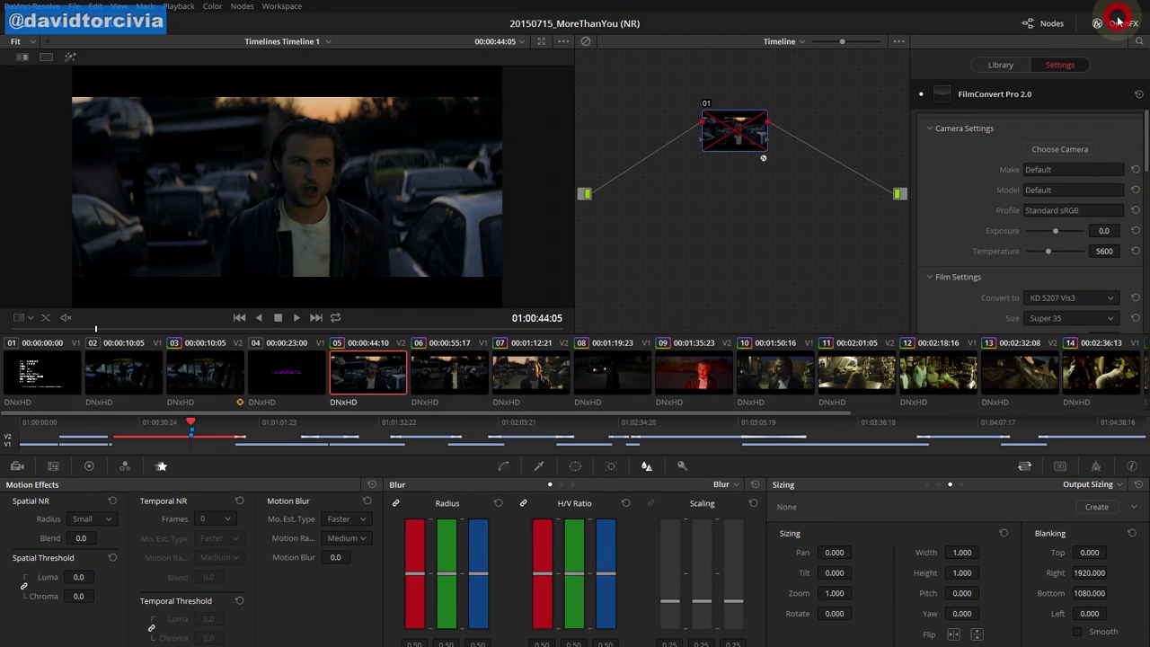
Enable the timeline's FilmConvert node, compare the enlarged shot with all grades bypassed and active, and toggle the node back off
left_click(706, 106)
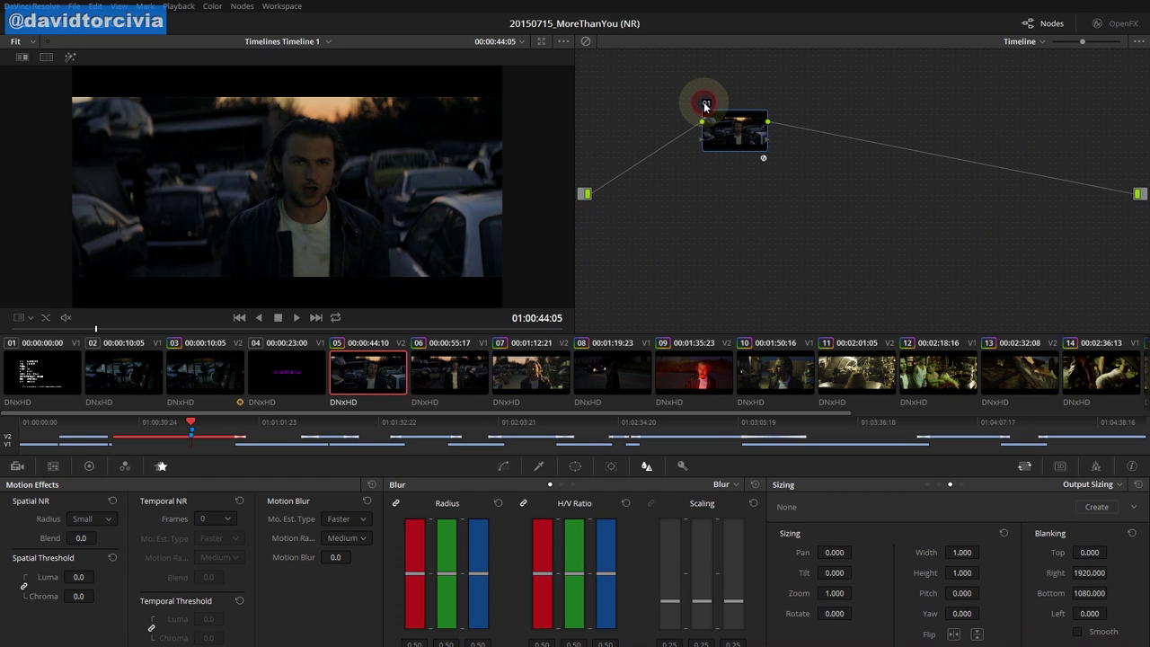
key("shift+f")
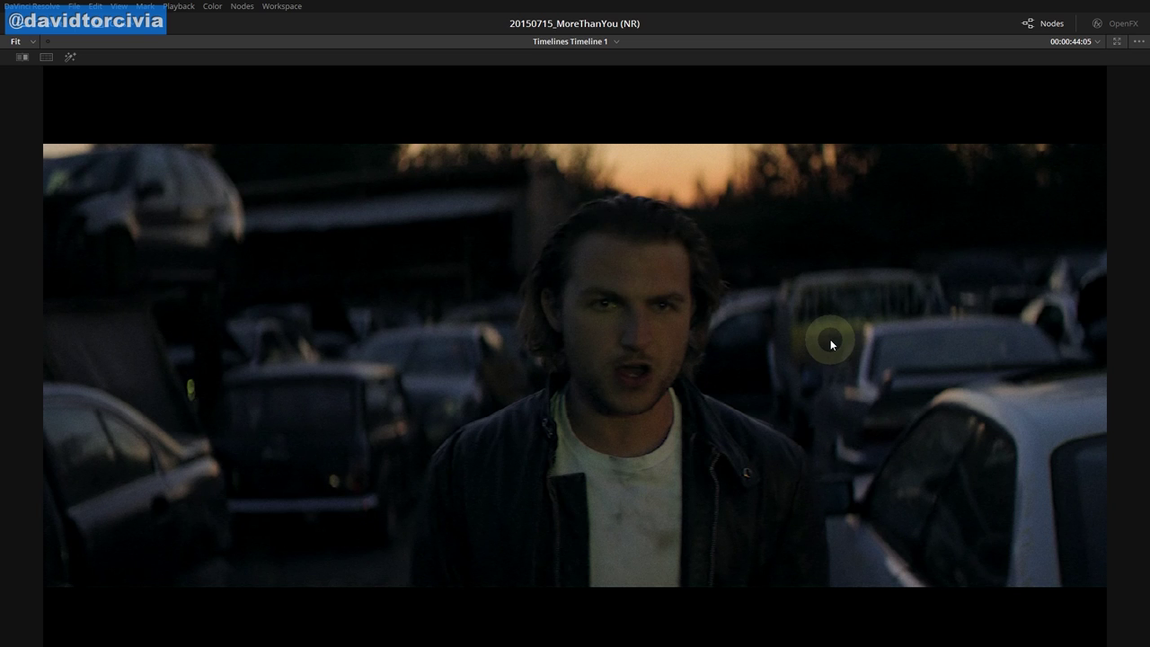
key("shift+d")
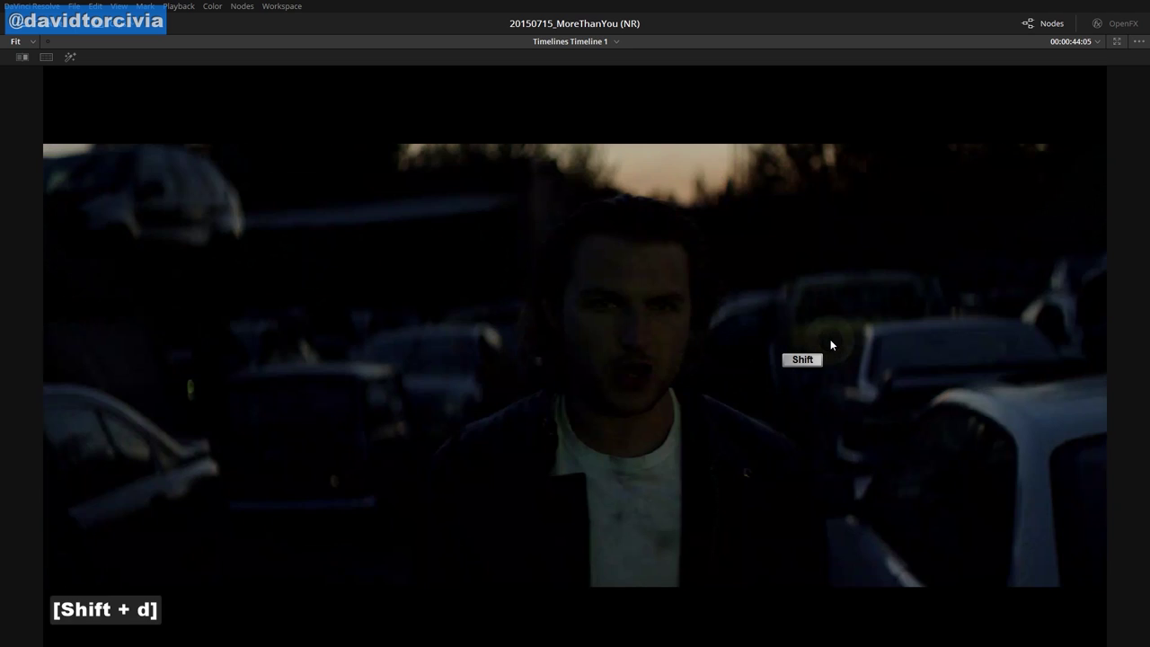
key("shift+d")
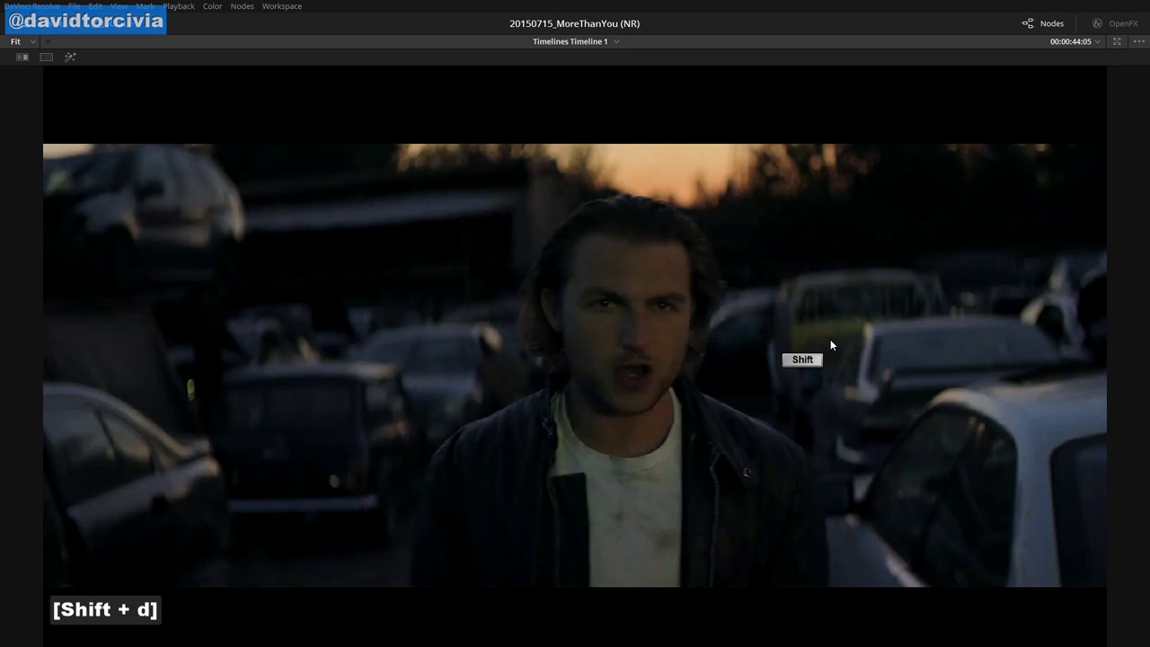
key("shift+f")
left_click(1042, 72)
left_click(1042, 73)
left_click(710, 106)
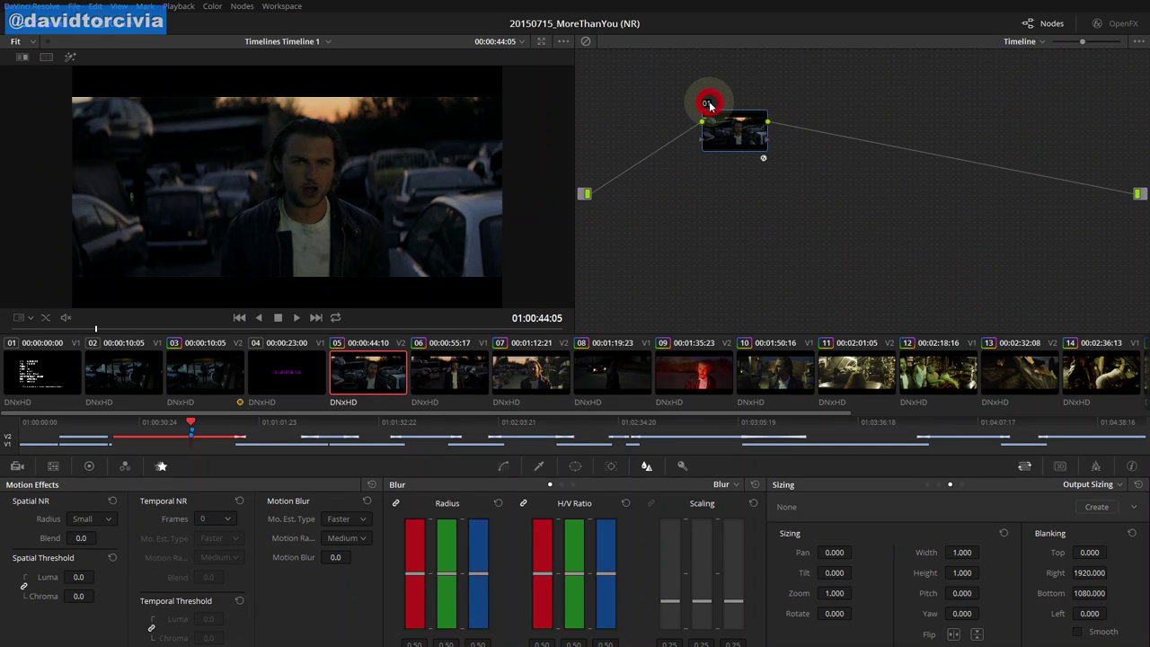
Return to the clip's node graph, reopen the NeatVideo node's noise profile window and show its Temporal and Spatial filter settings
left_click(1042, 41)
left_click(1037, 57)
left_click(1047, 226)
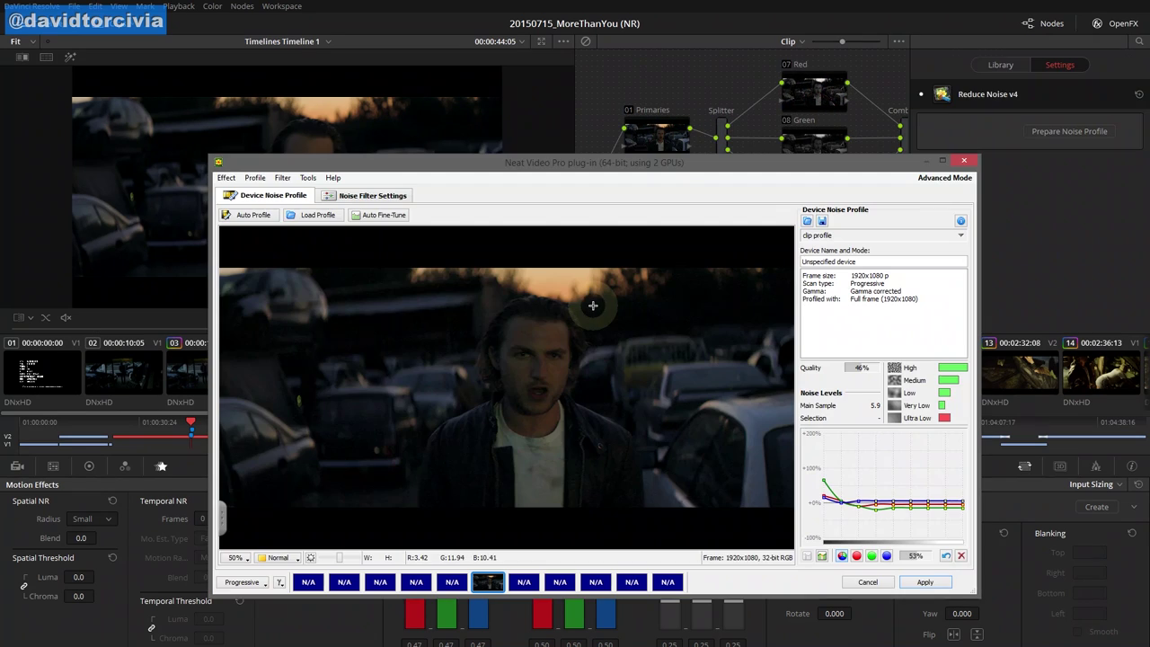
left_click(390, 196)
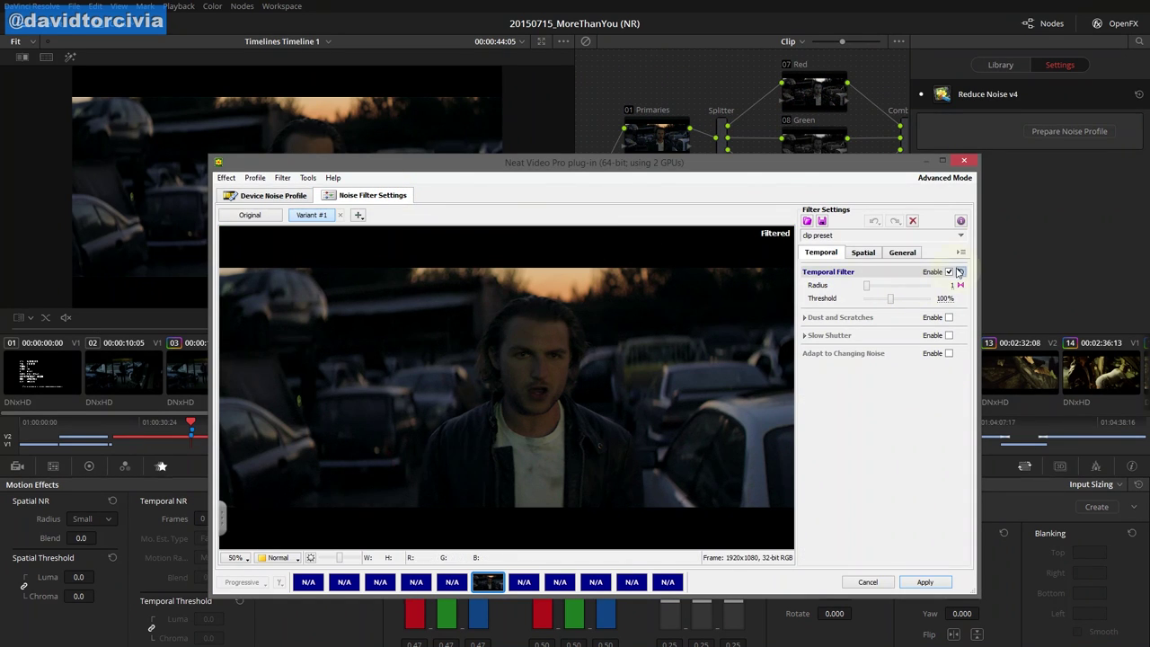
left_click(864, 253)
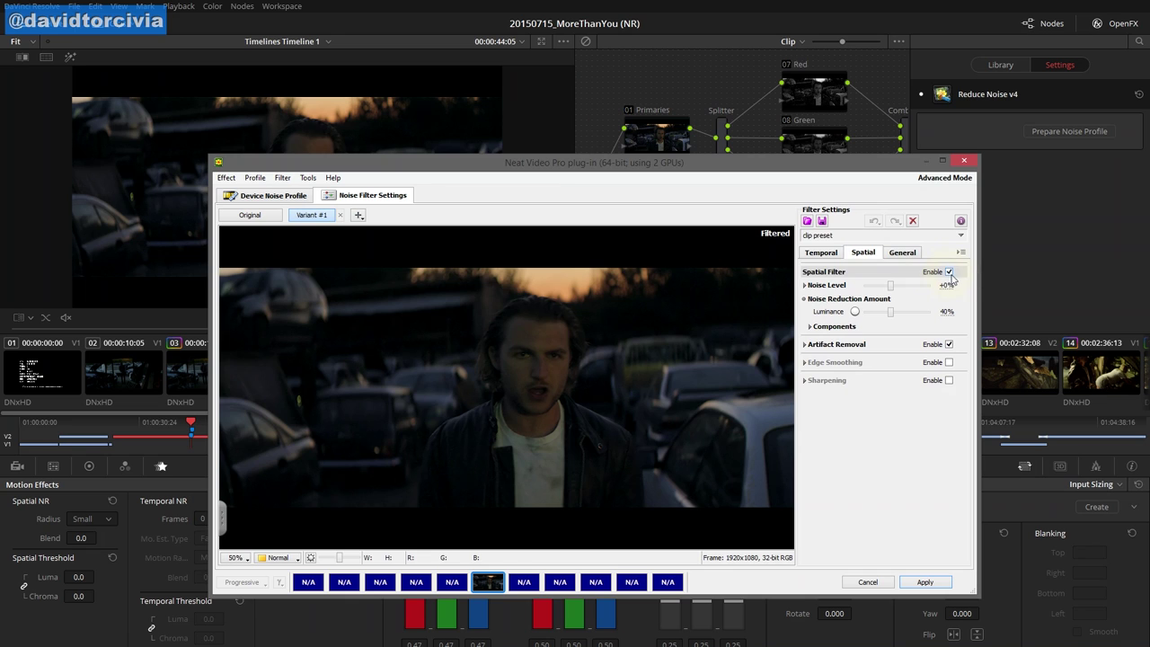
Review the Temporal filter settings with the Dust and Scratches options, the Spatial filter settings and the General settings
left_click(820, 252)
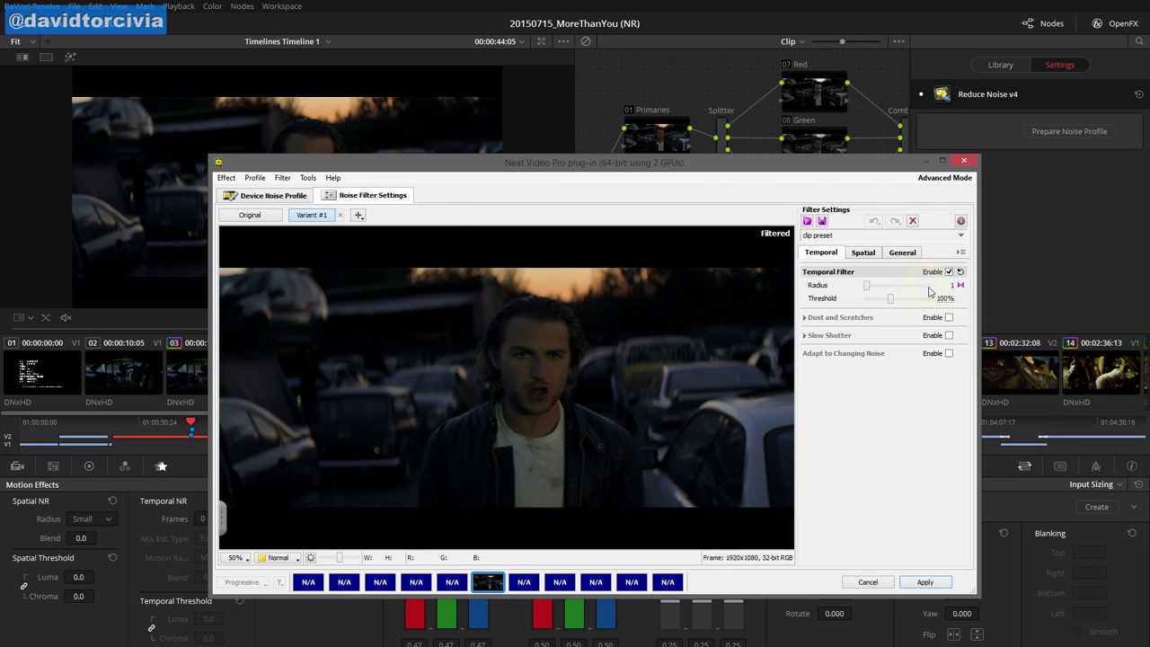
left_click(805, 318)
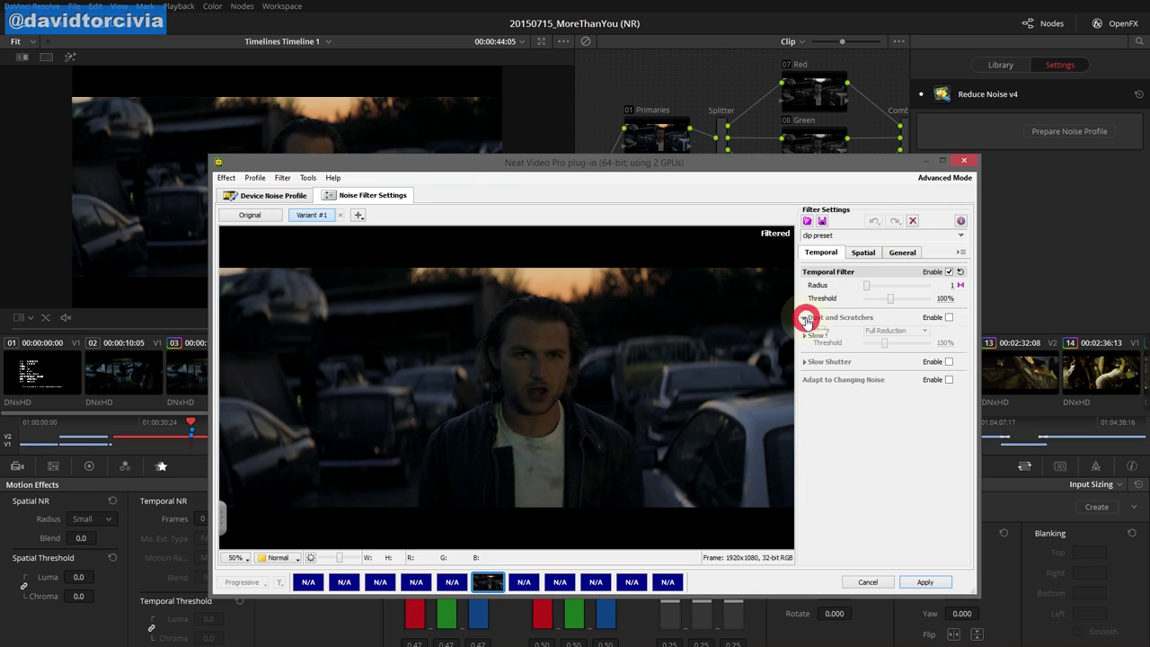
left_click(804, 317)
left_click(863, 252)
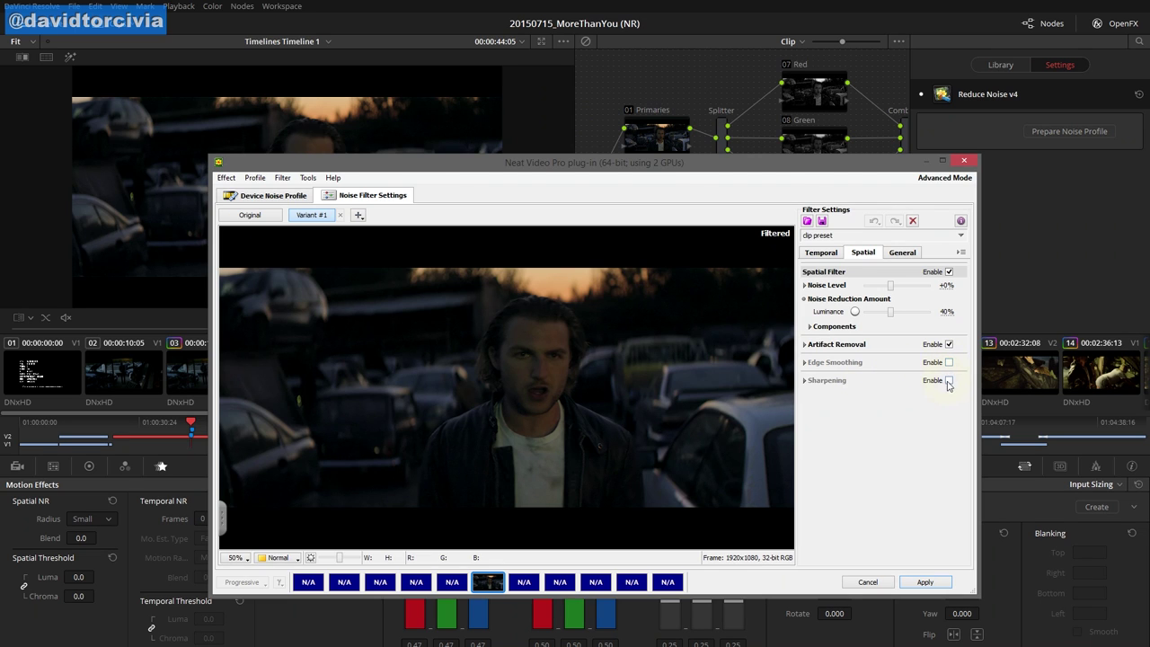
left_click(907, 255)
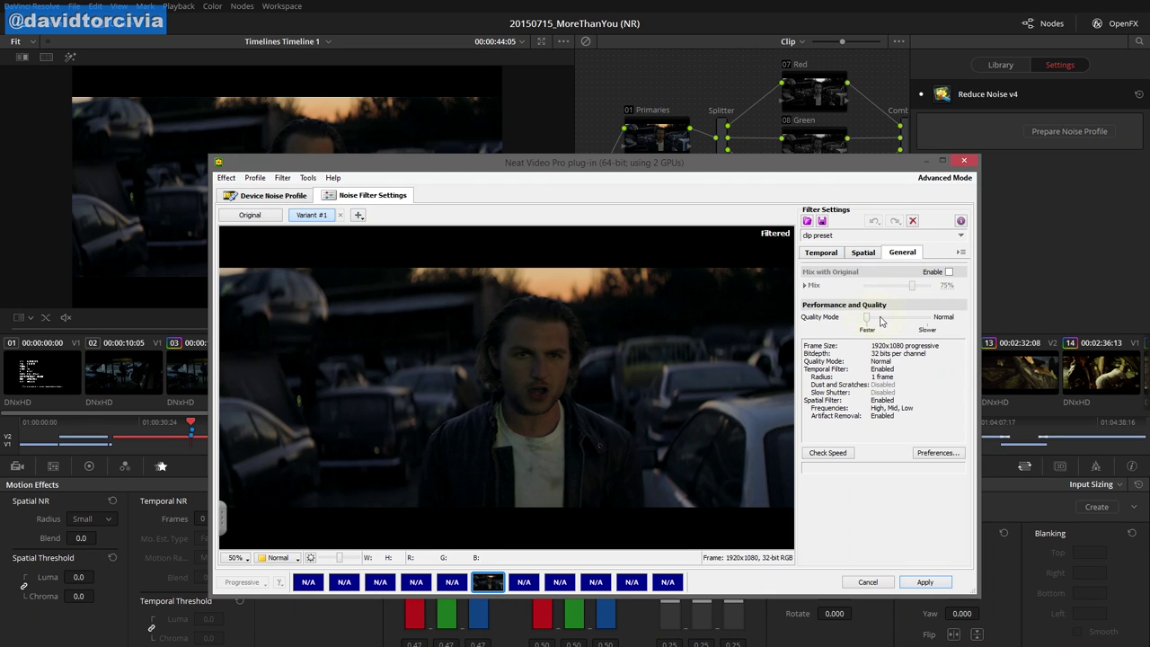
Point out the Temporal filter's Radius of 1, examine the Device Noise Profile and return to the Noise Filter Settings
left_click(821, 253)
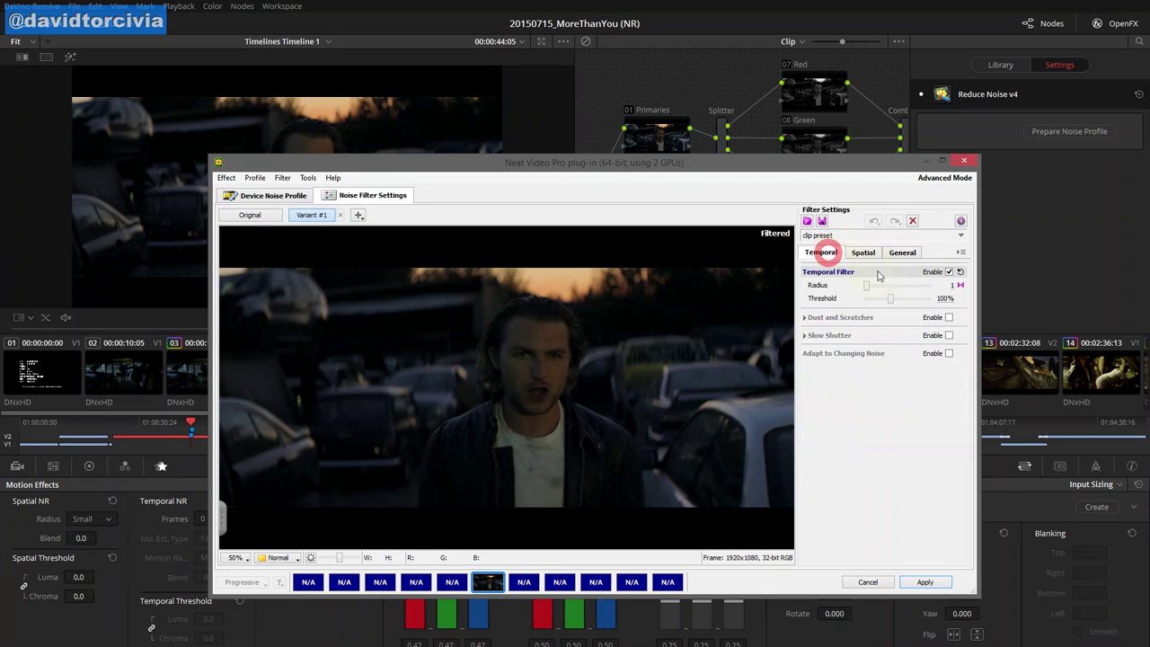
mouse_move(866, 285)
left_mouse_down()
mouse_move(934, 286)
mouse_move(859, 286)
left_mouse_up()
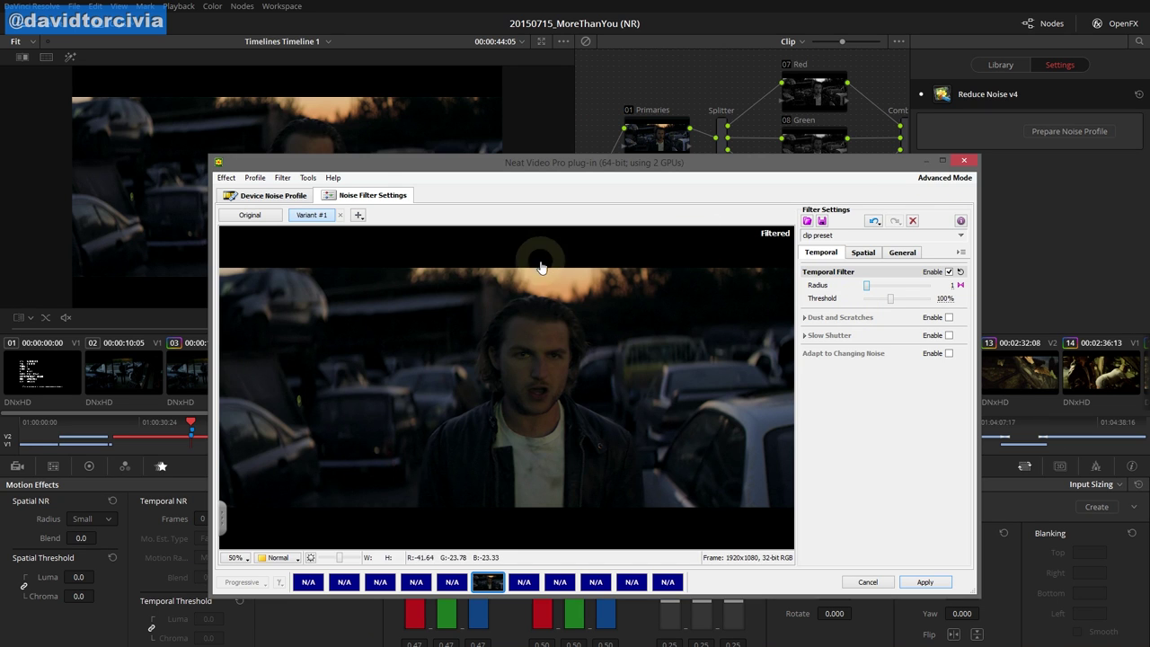
left_click(266, 195)
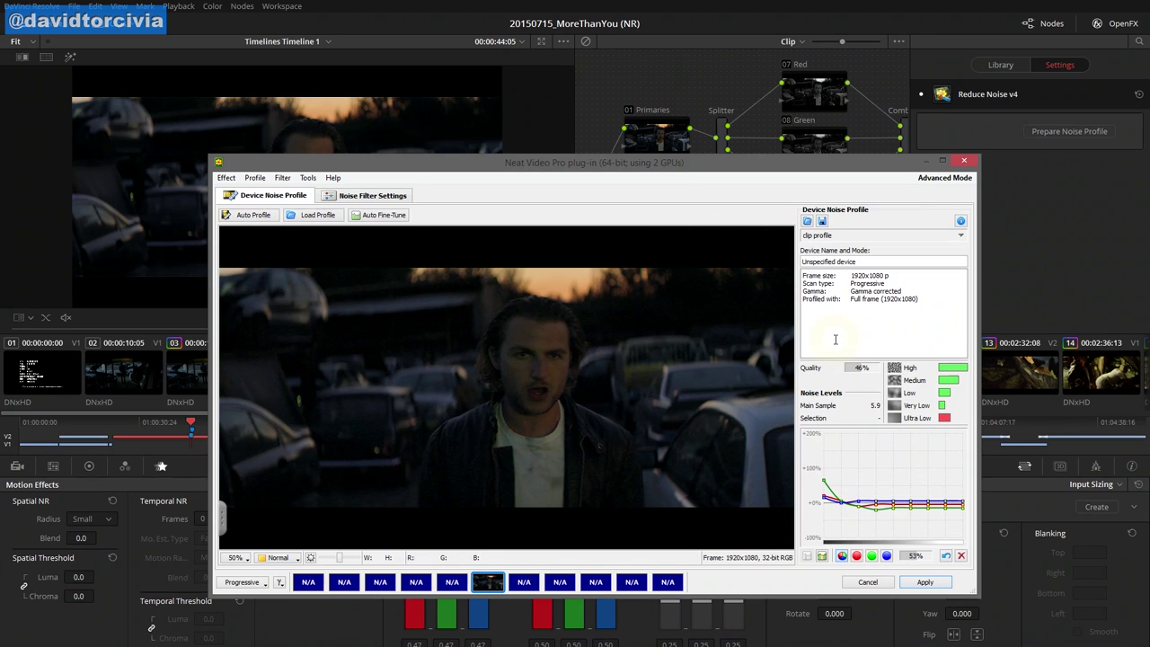
left_click(376, 196)
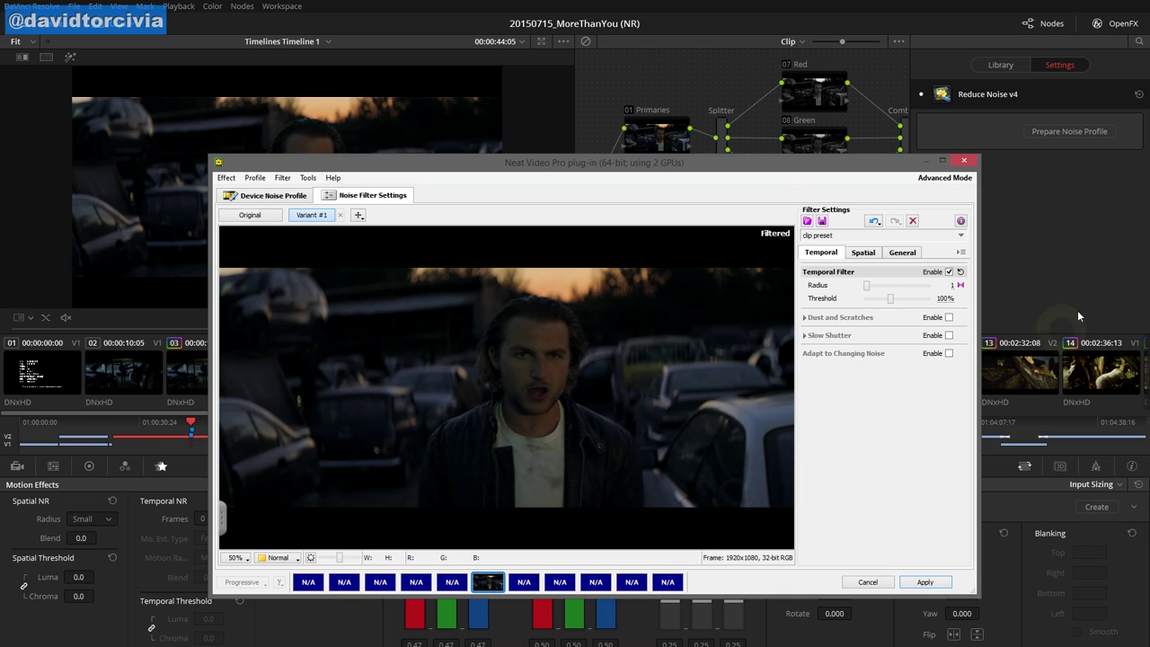
Disable the Temporal filter, check the Spatial filter settings and enable the Temporal filter again
left_click(948, 271)
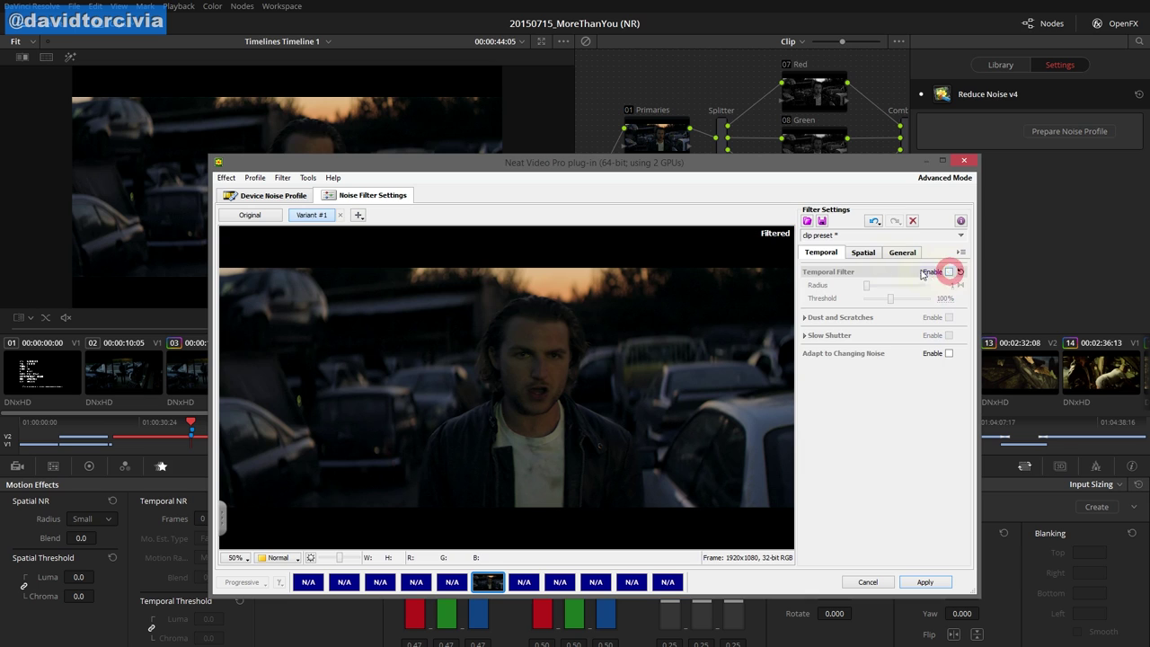
left_click(864, 253)
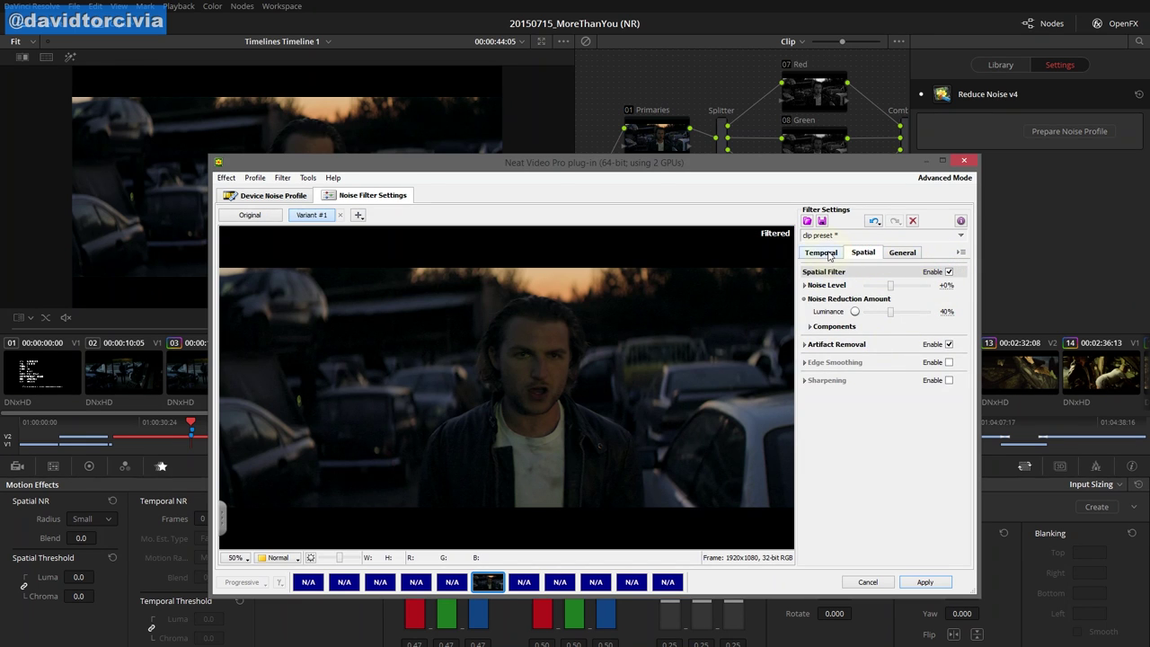
left_click(821, 253)
left_click(949, 272)
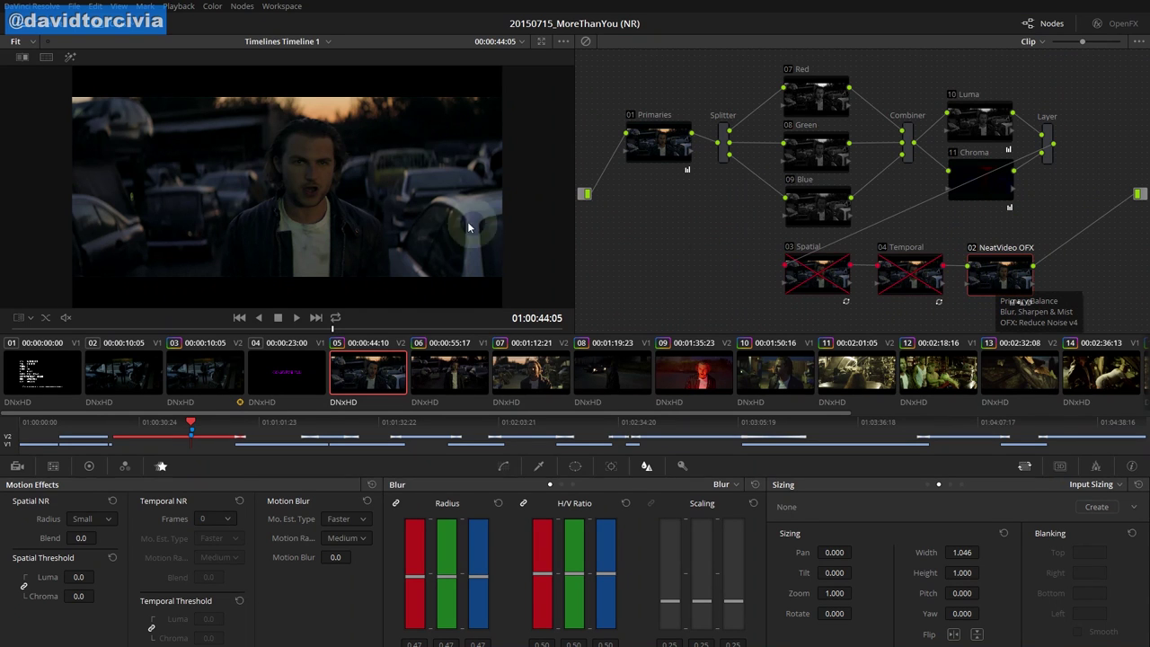
Inspect the man's face in the magnified viewer image and return to the whole frame
scroll(305, 176, "up", 3)
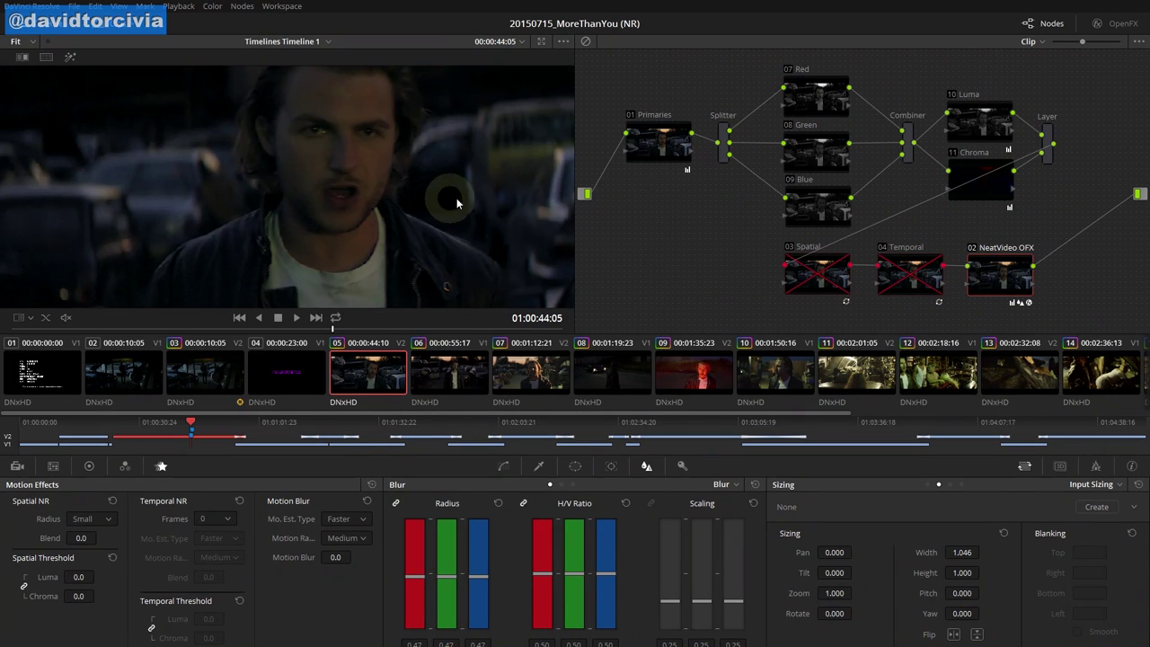
right_click(436, 177)
left_click(500, 310)
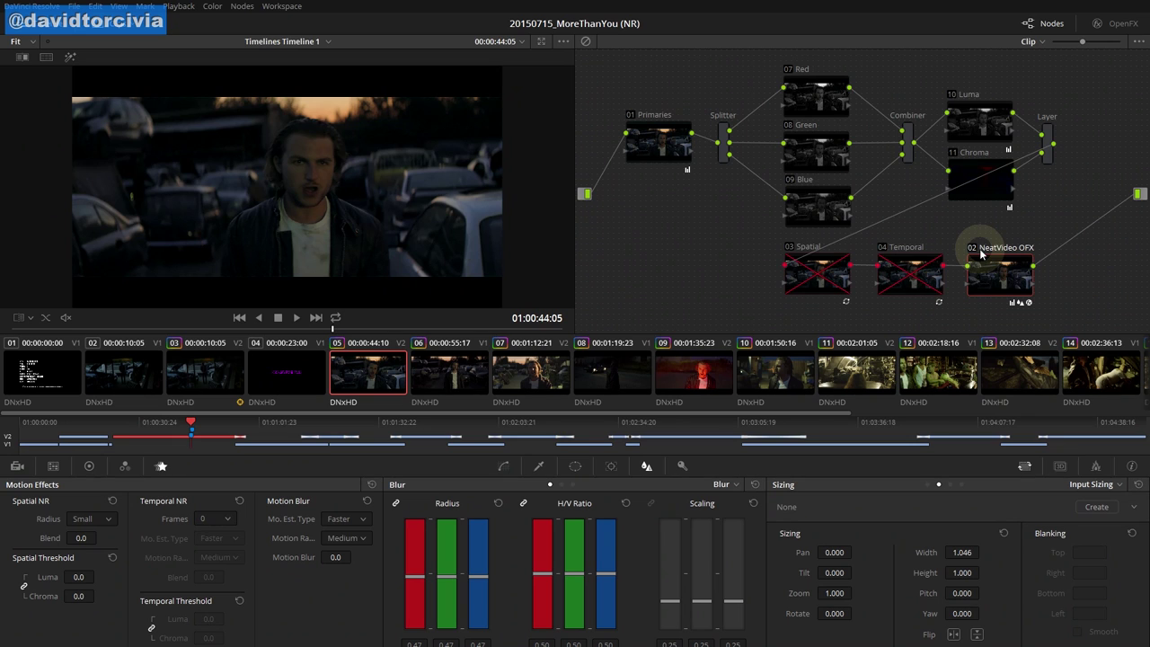
left_click_drag(773, 241, 771, 237)
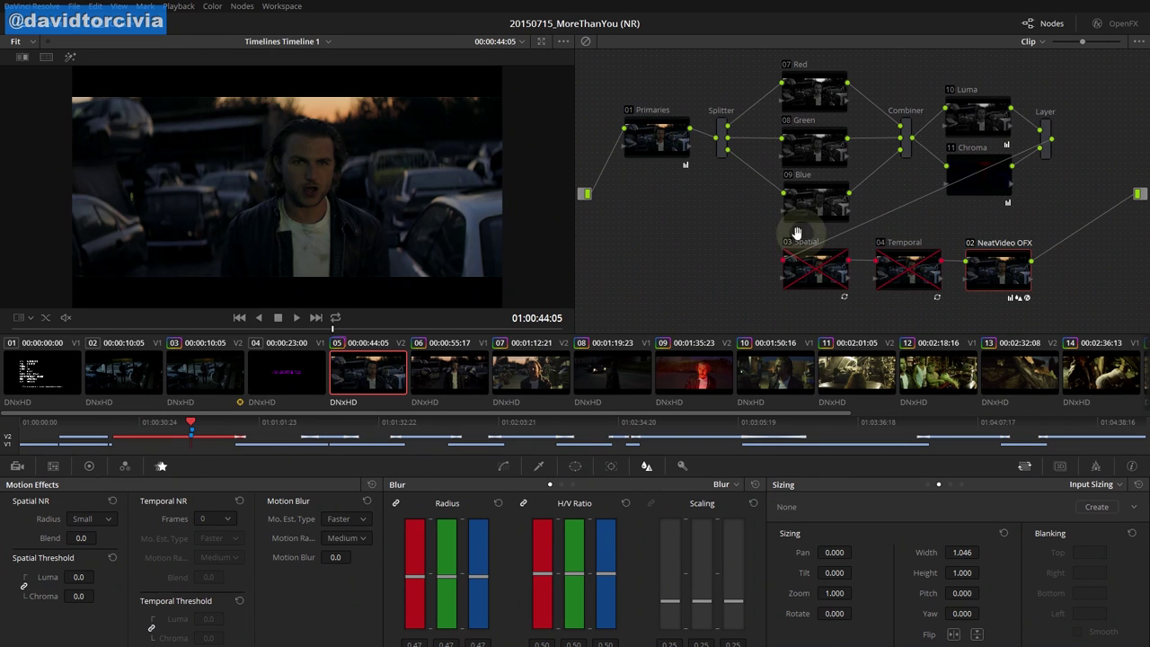
left_click(636, 304)
Load local grade Version 2 for clip 05
right_click(375, 374)
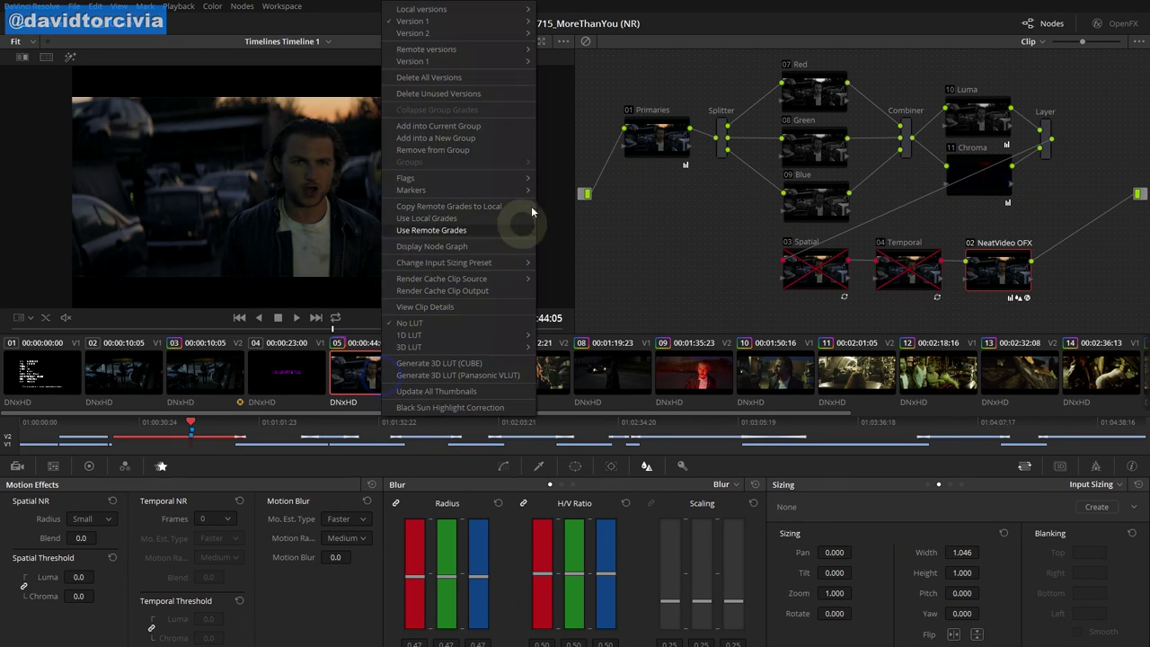
left_click(492, 33)
left_click(560, 35)
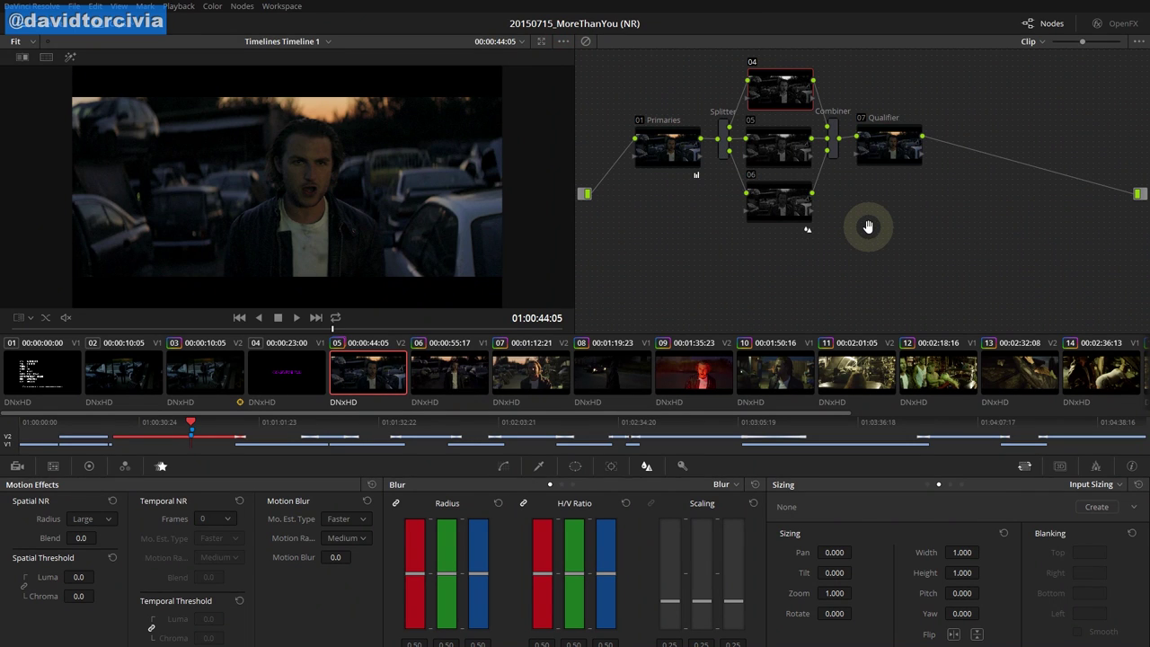
Reset the blur Scaling of node 06 and show the Qualifier settings
left_click(775, 213)
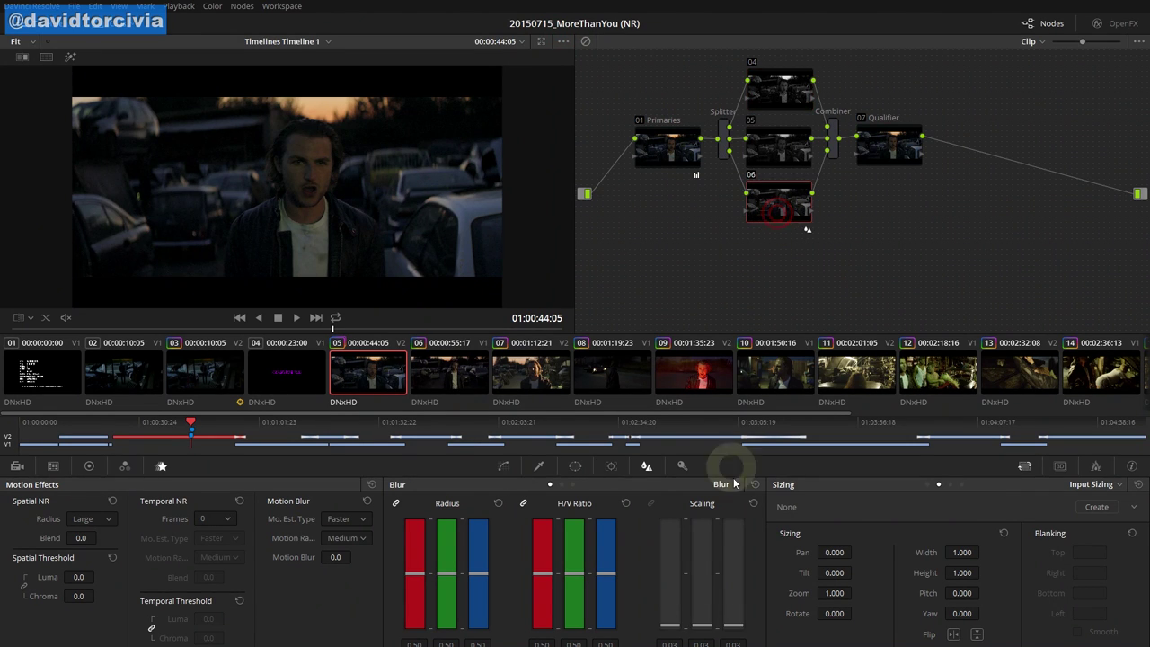
left_click(753, 503)
left_click(539, 465)
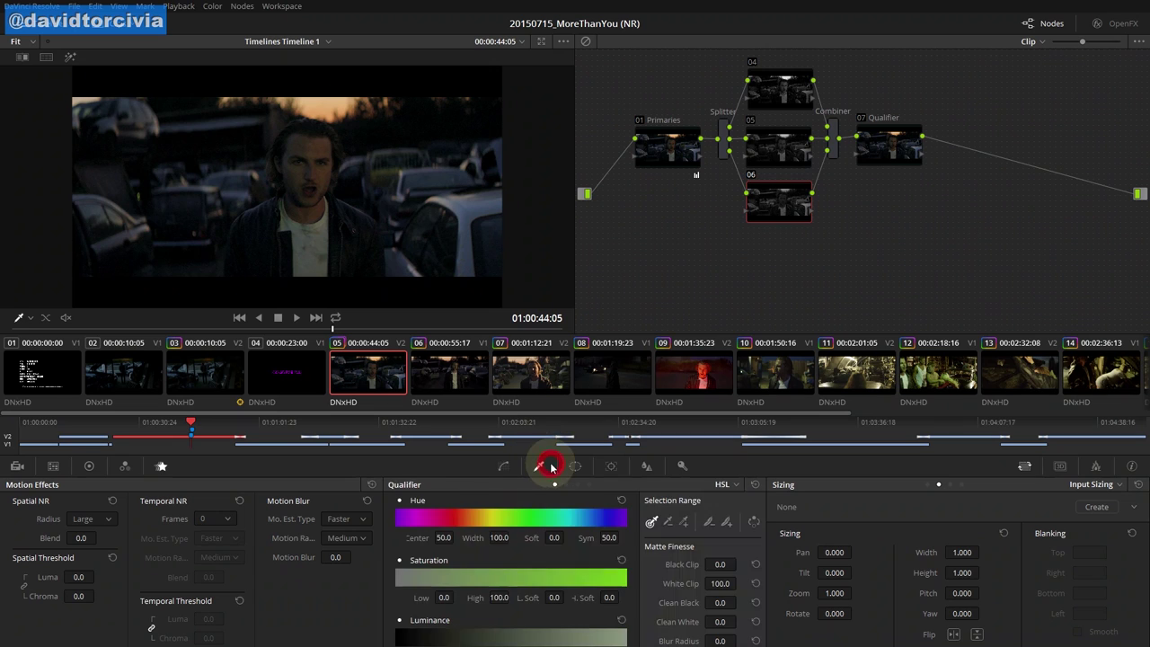
Compare the channel images of nodes 04 and 06 in Highlight view, and reselect node 04 with the highlight off
left_click(670, 127)
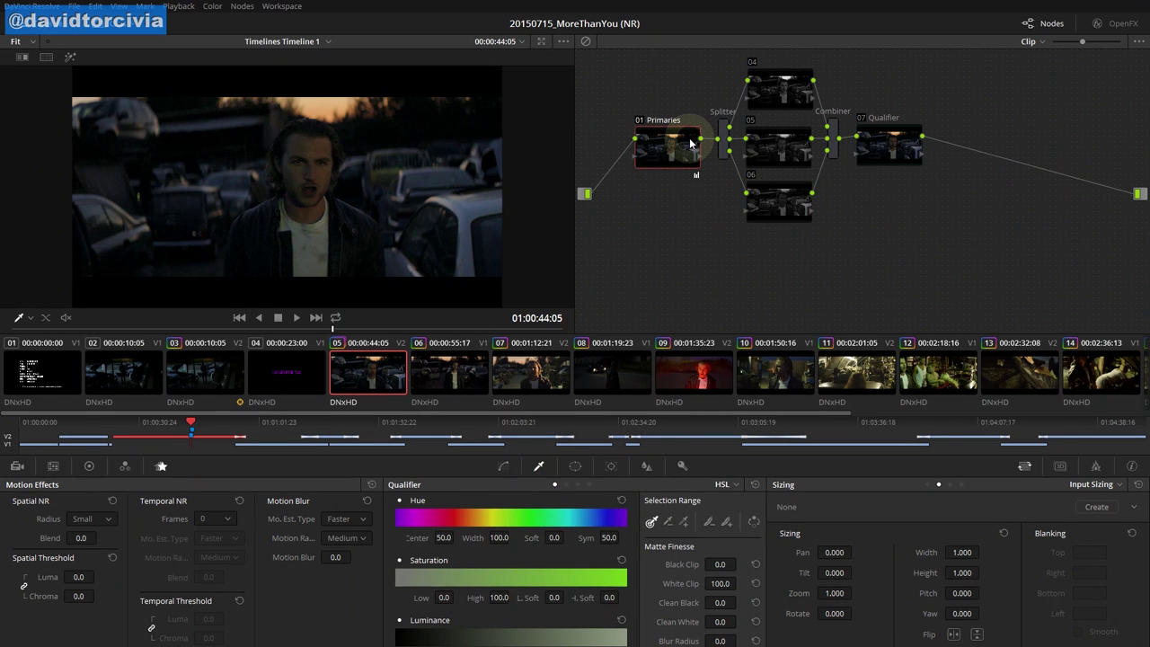
left_click(634, 120)
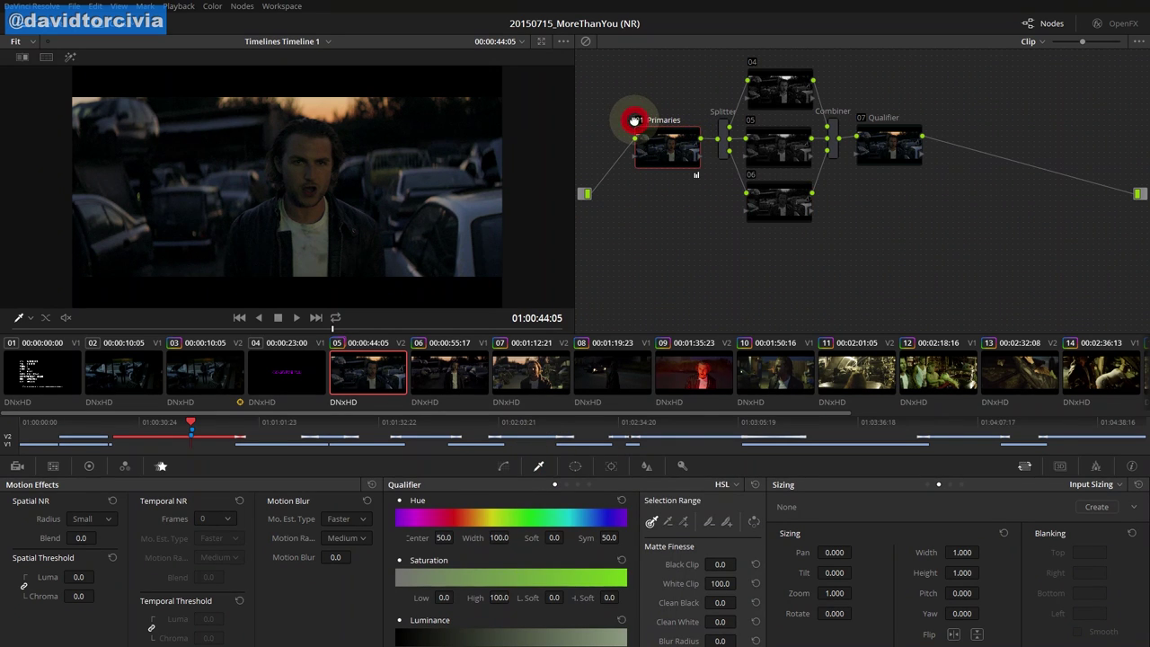
left_click(862, 120)
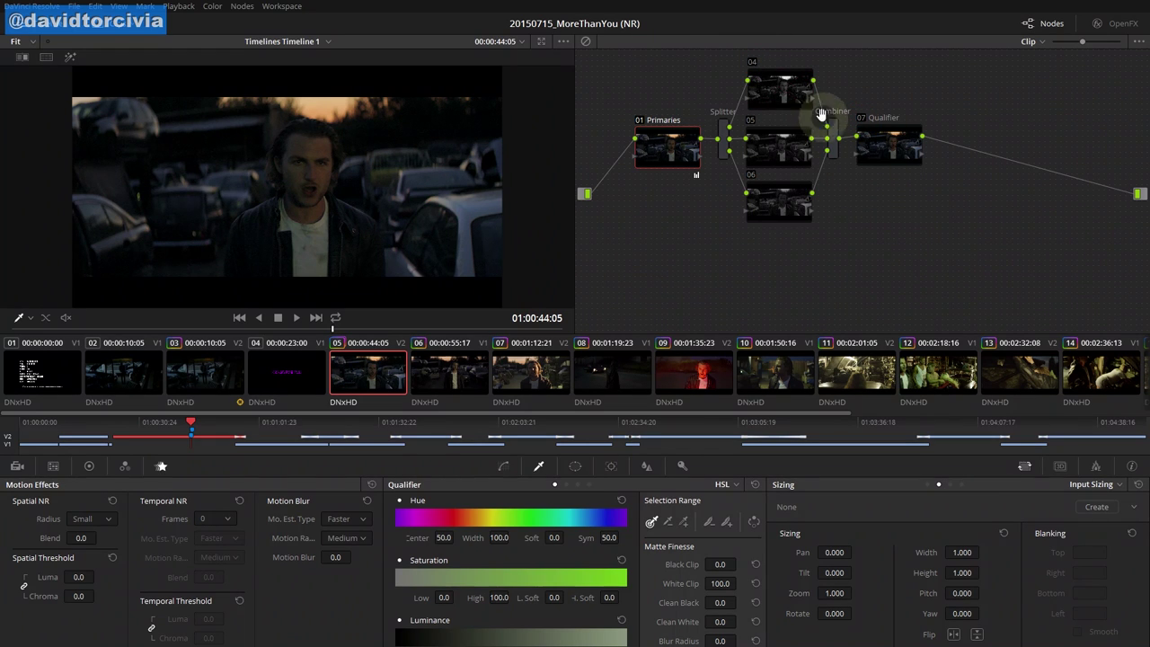
left_click(784, 95)
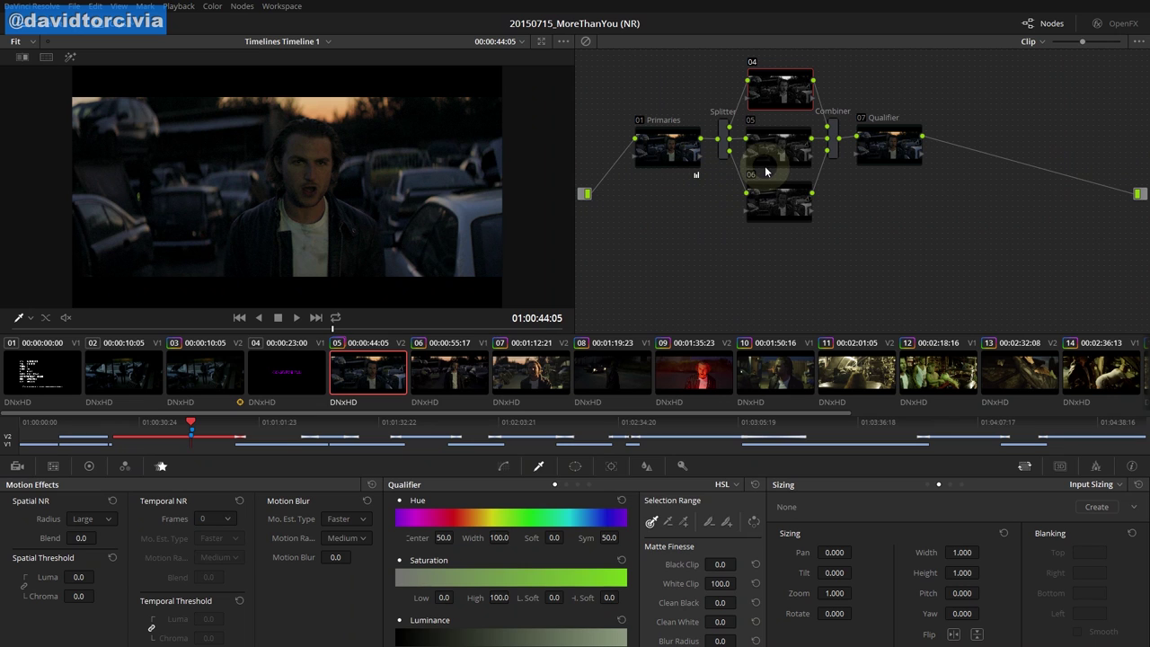
key("shift+h")
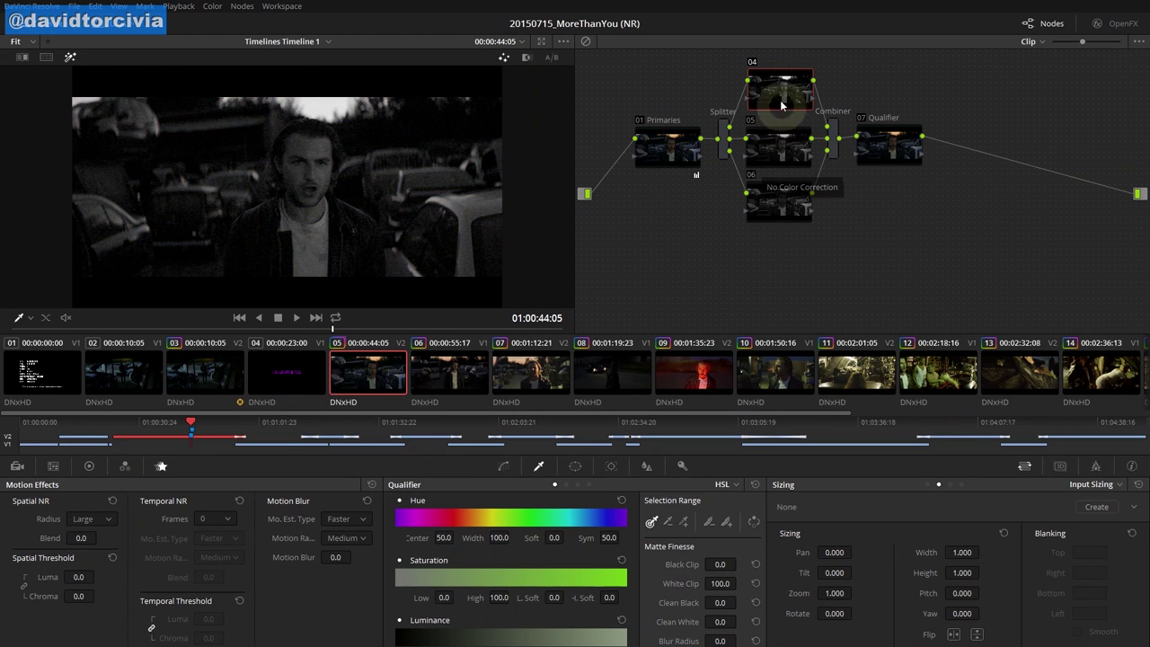
left_click(794, 205)
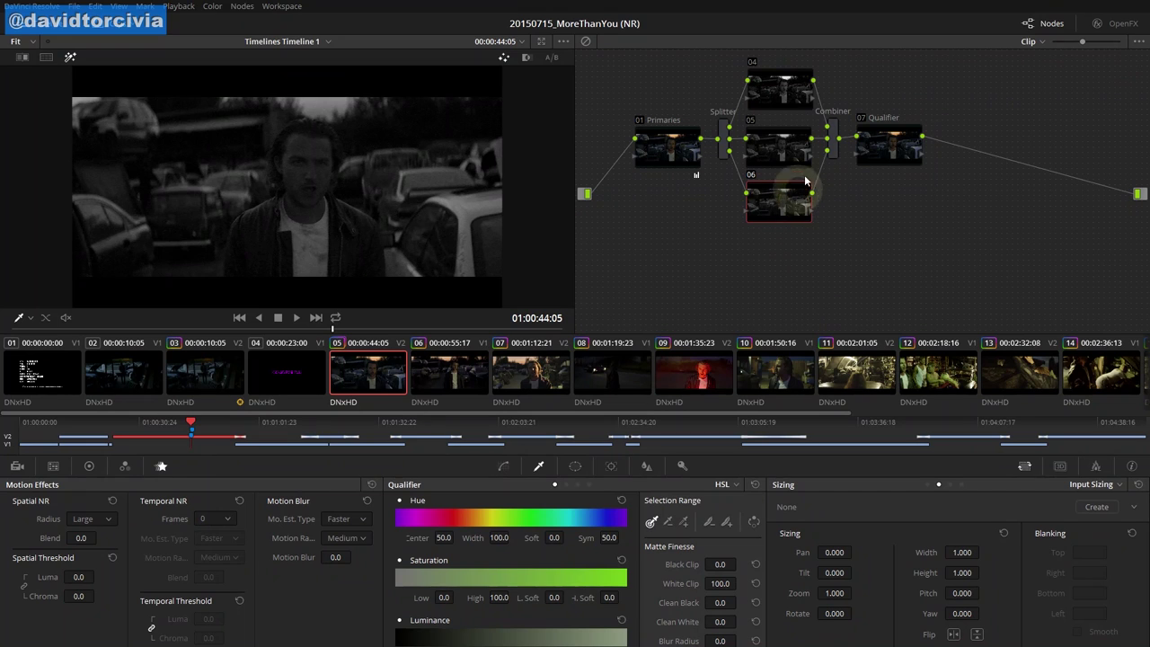
left_click(795, 96)
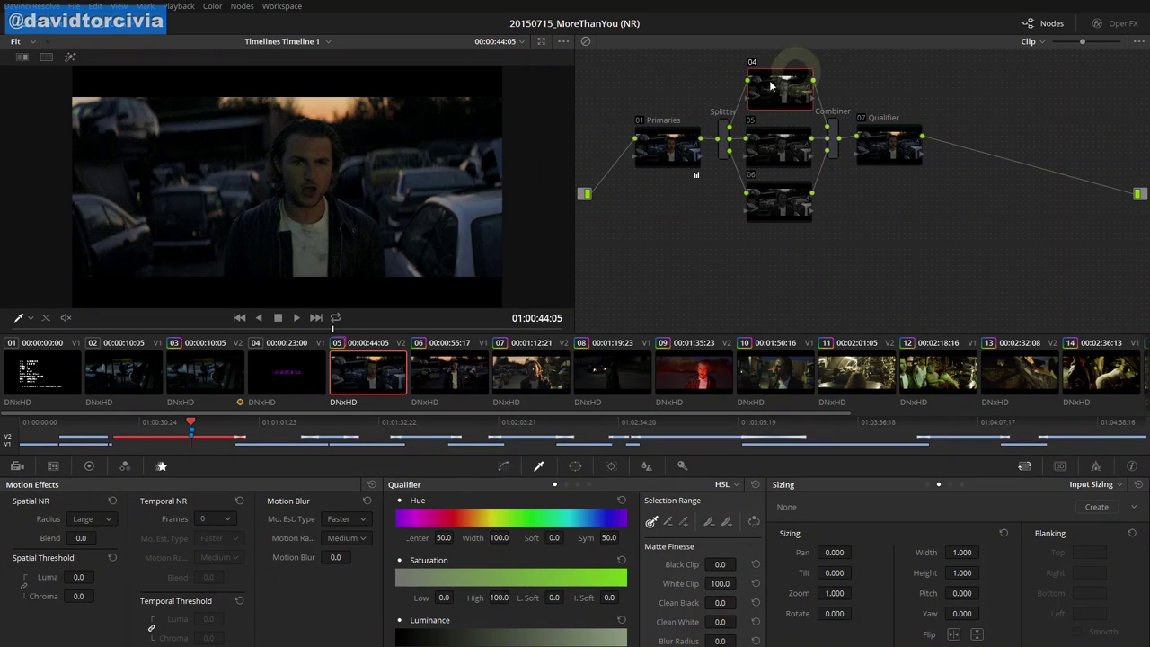
Try a spatial Chroma threshold of 100 on node 04, check it in Highlight view and reset it to 0
left_click_drag(78, 596, 487, 587)
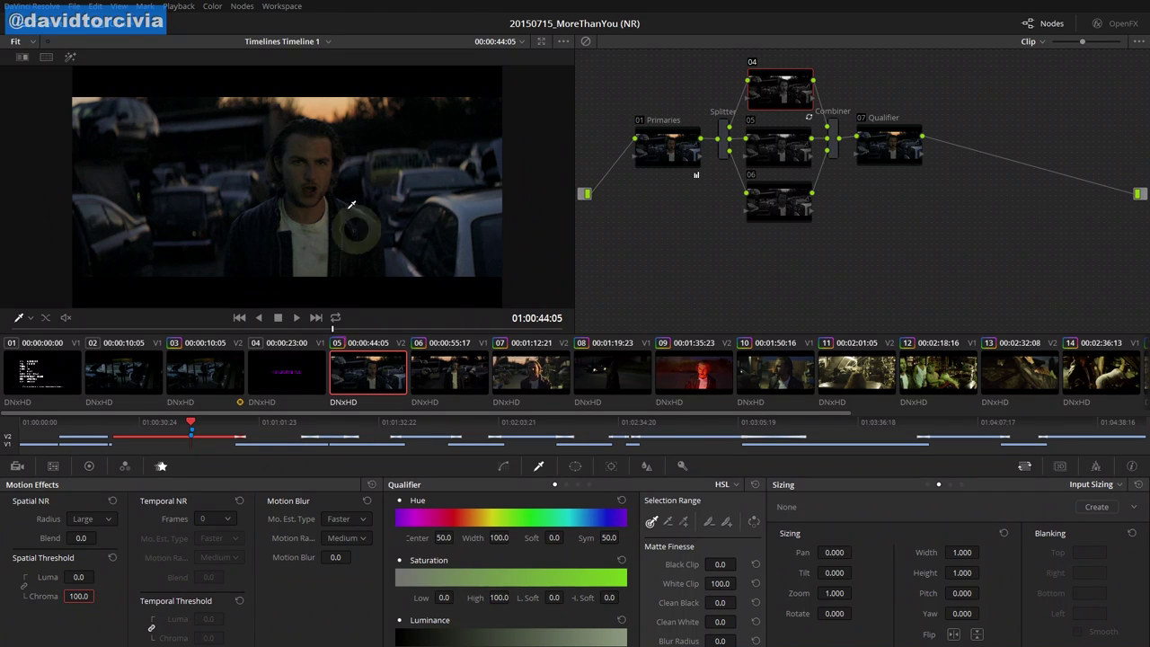
key("shift+h")
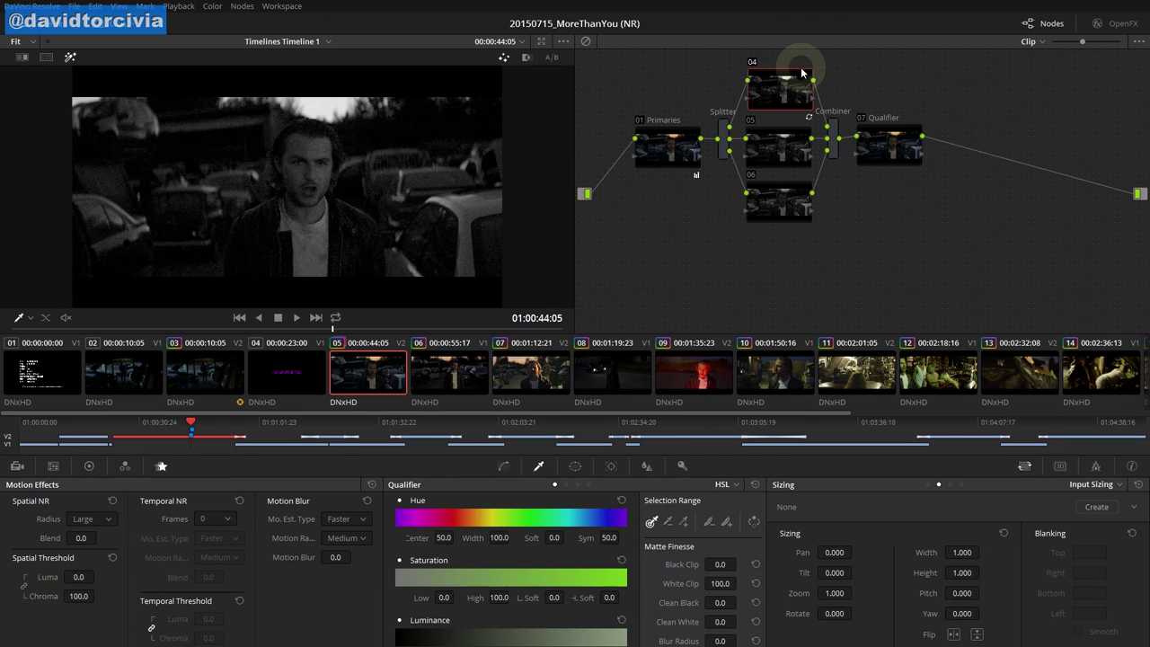
double_click(80, 594)
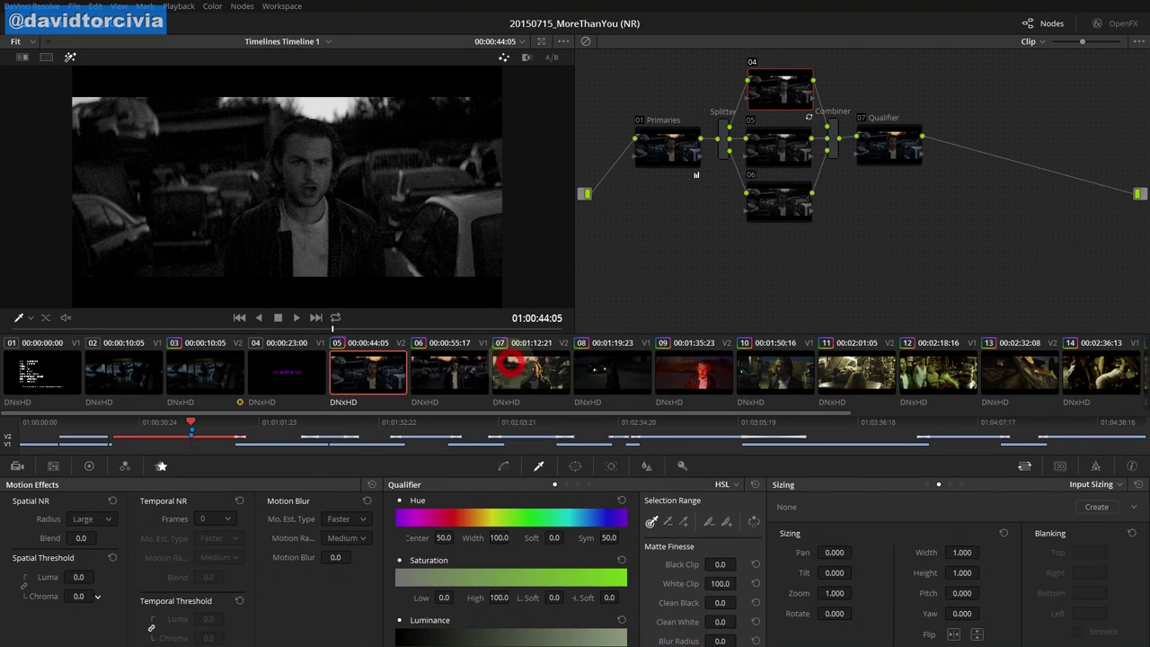
Set node 04's spatial Luma threshold to 34 and inspect its highlighted channel in the enlarged viewer
left_click_drag(77, 576, 160, 569)
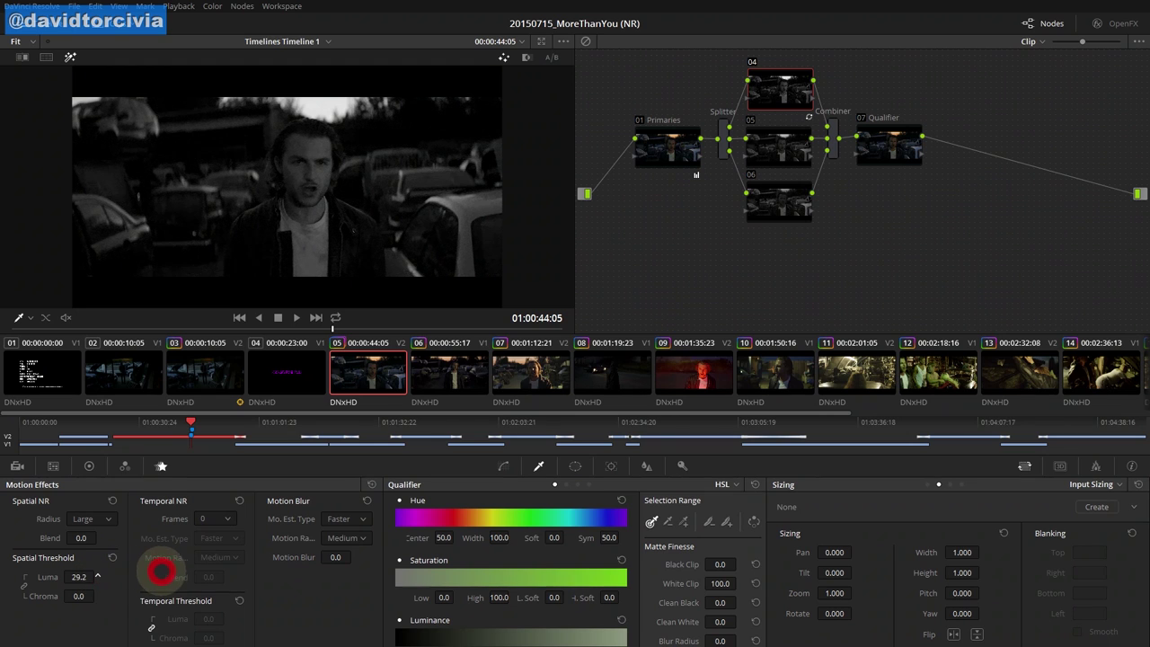
double_click(78, 577)
type("34")
key("Return")
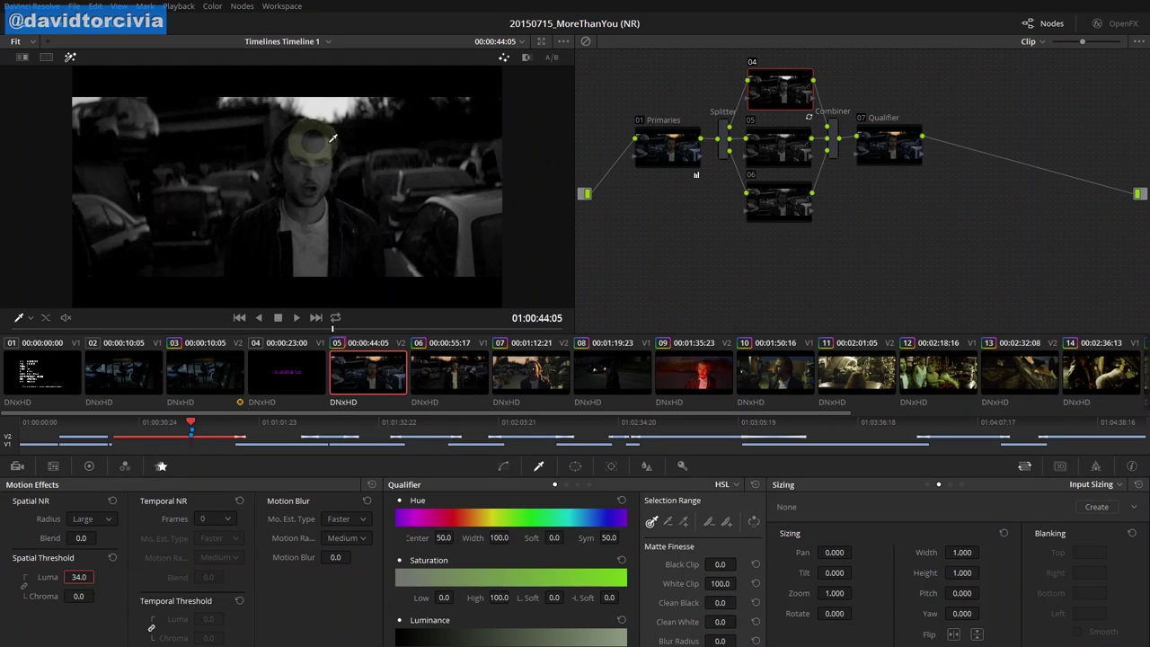
key("shift+f")
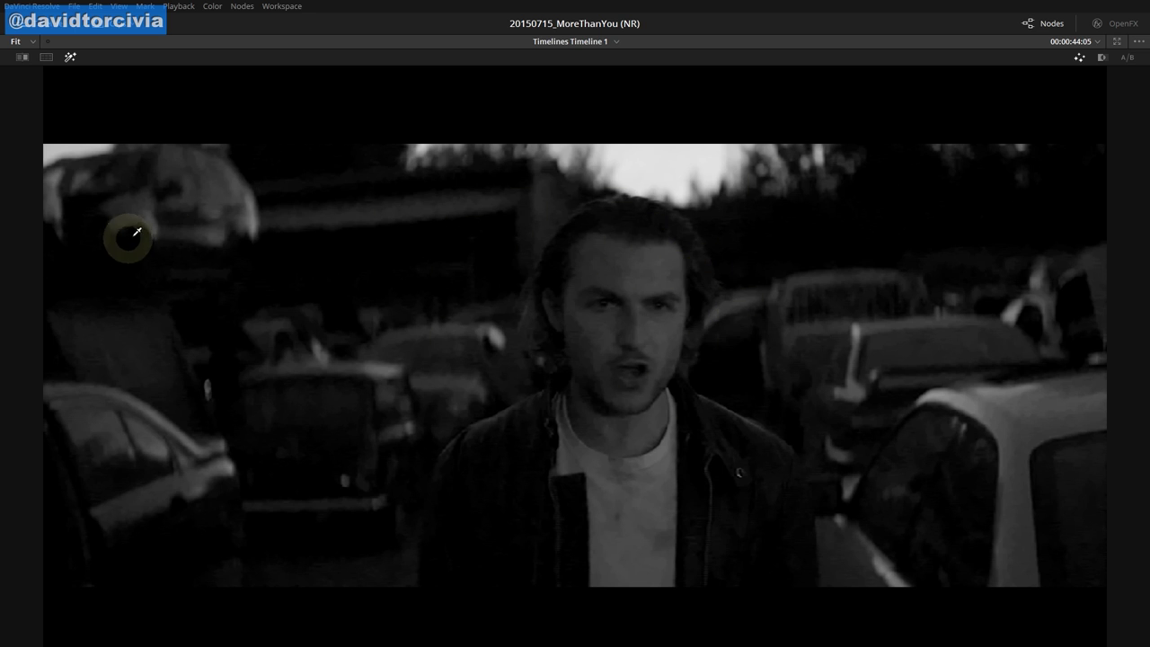
key("shift+f")
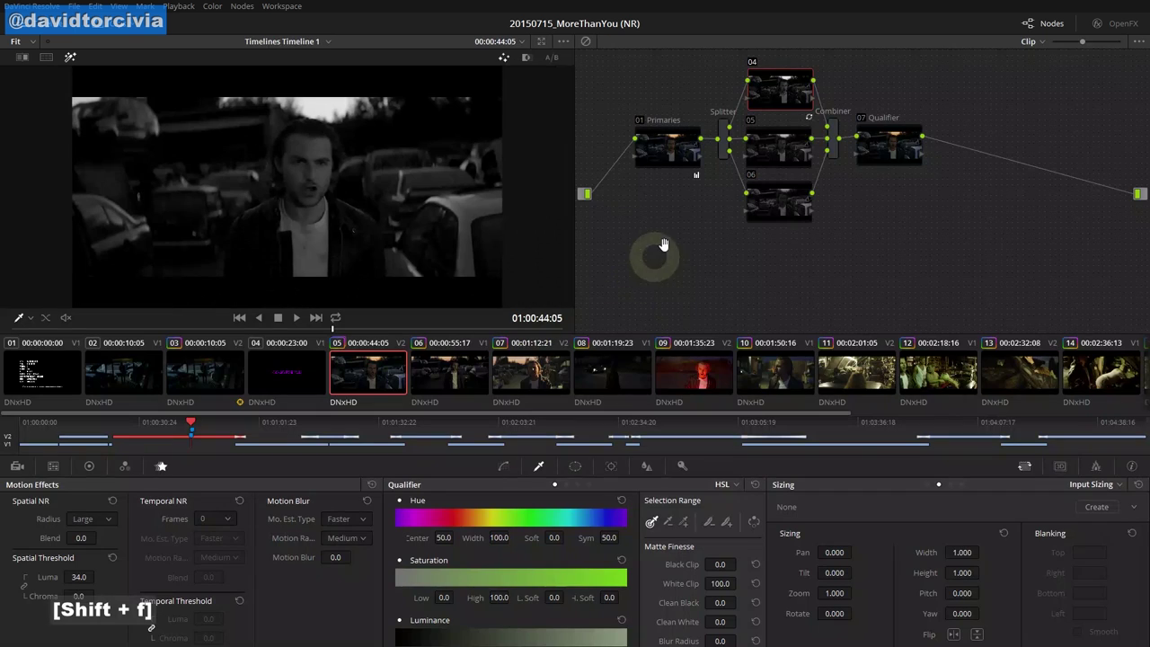
Set node 06's spatial Luma threshold to 24, inspect its channel in the enlarged viewer and turn the highlight off
left_click(774, 212)
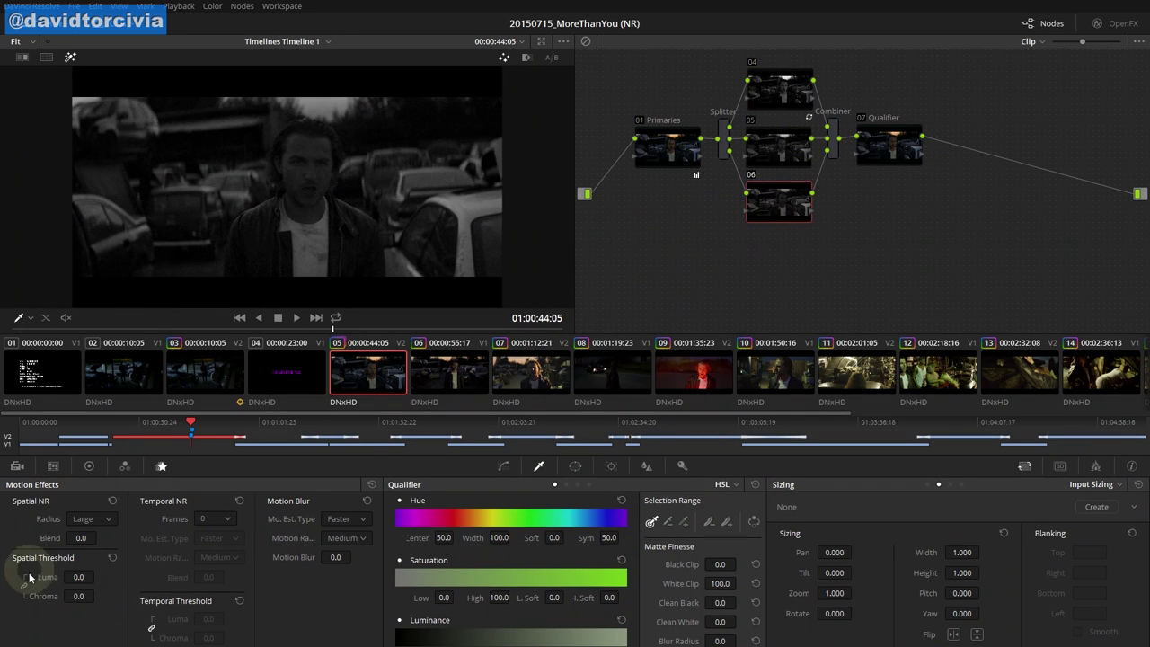
left_click_drag(77, 575, 149, 562)
key("shift+f")
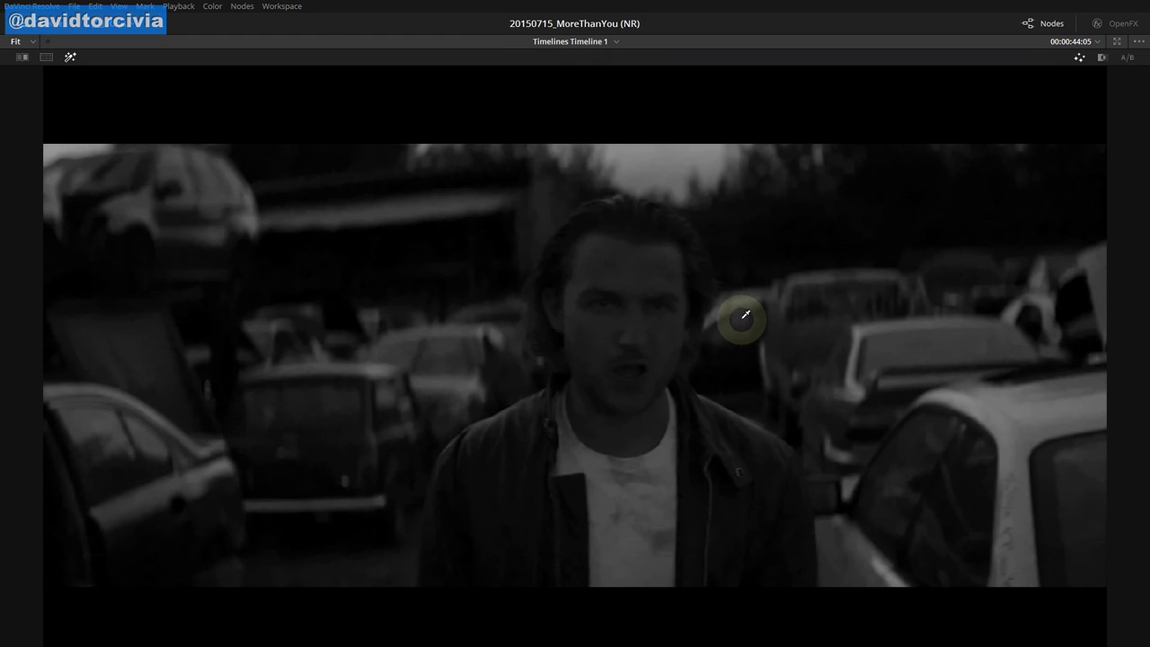
key("shift+f")
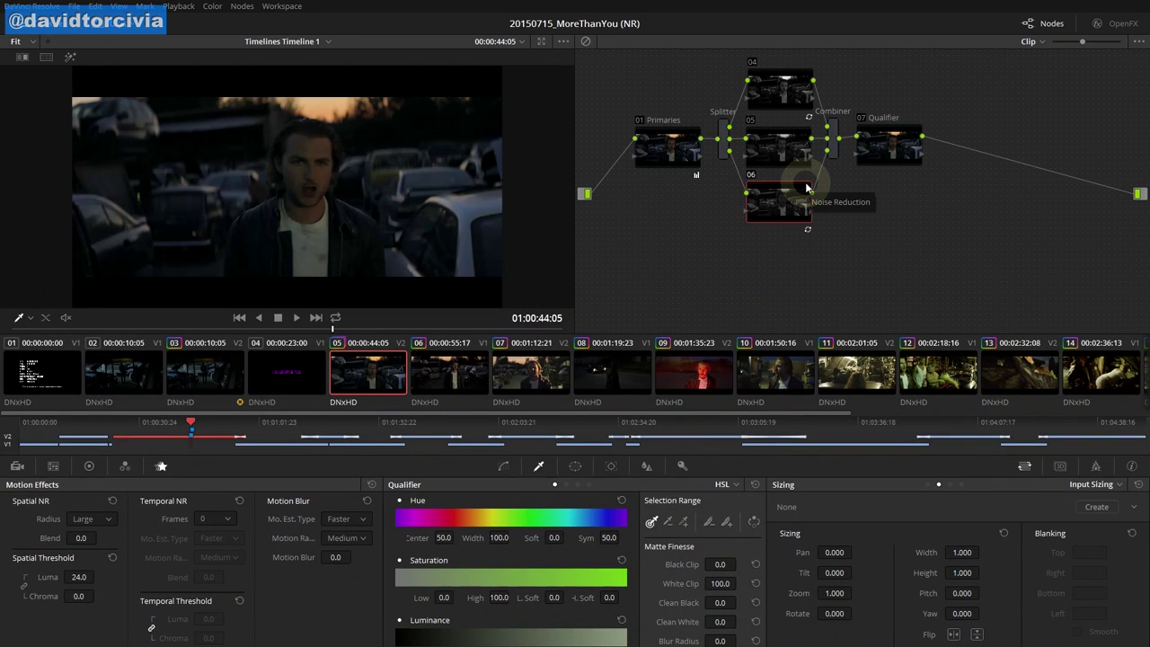
Inspect the combined image zoomed in, set node 05's spatial Luma threshold to 13.4 and compare the shot with the grades bypassed
key("shift+f")
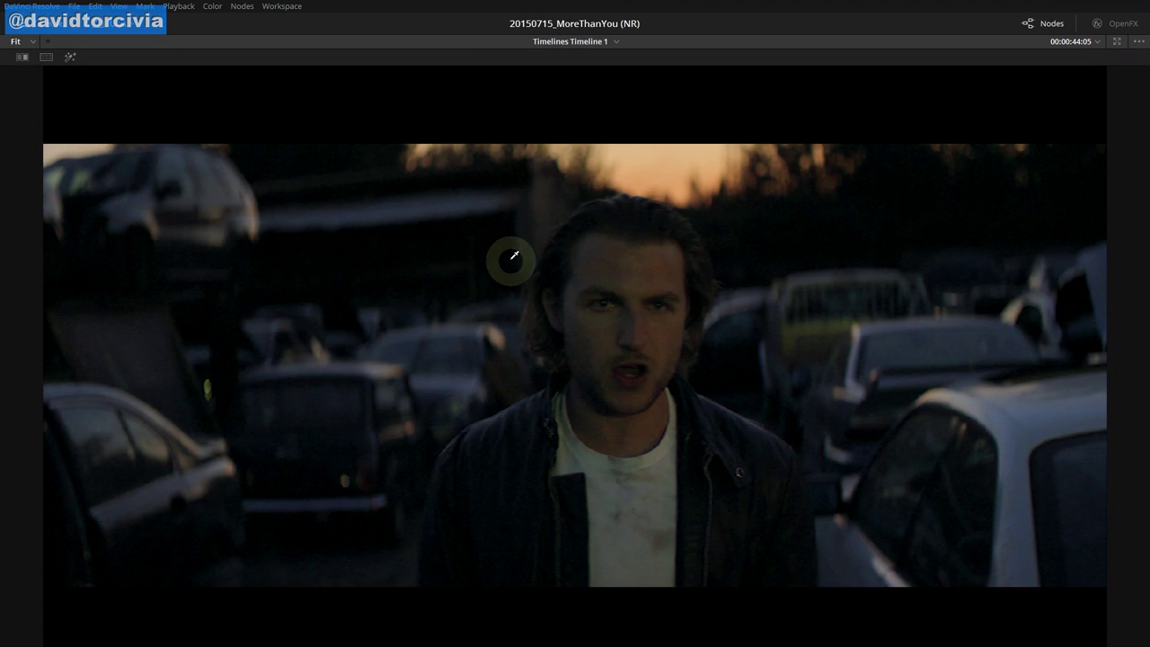
scroll(628, 302, "up", 3)
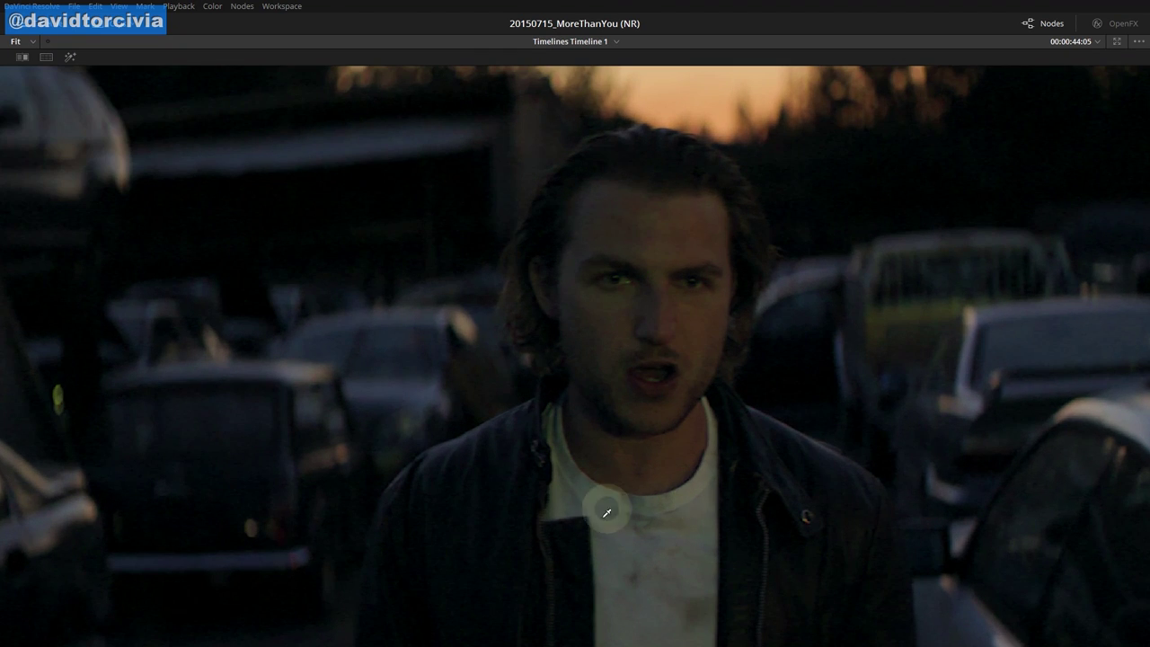
key("shift")
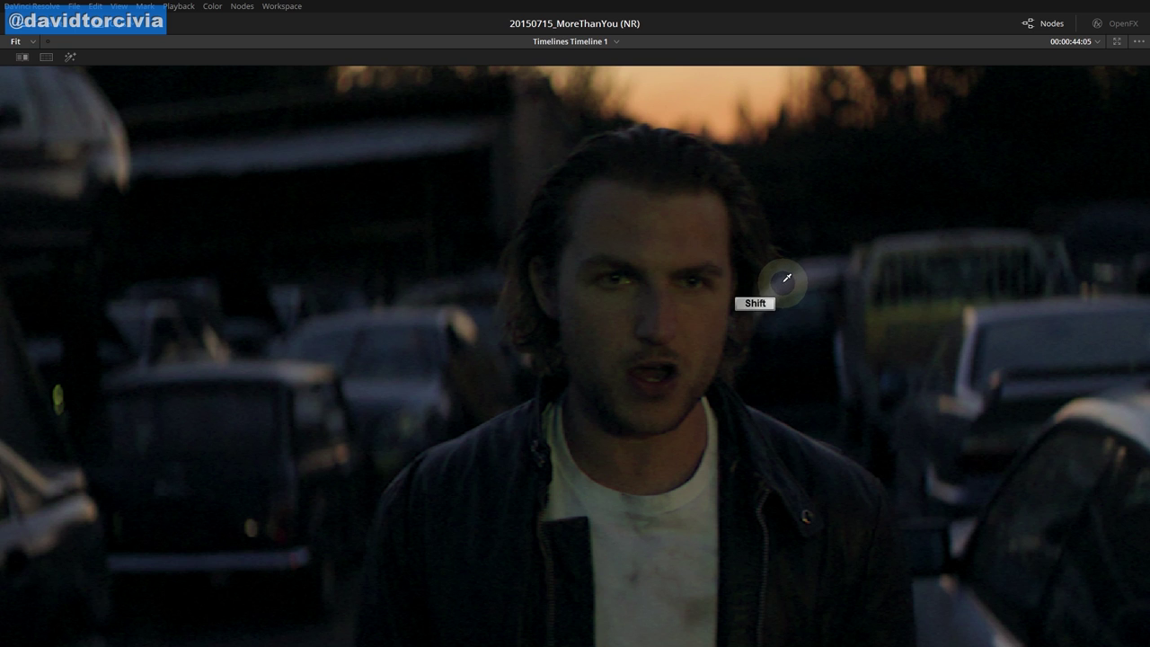
key("ctrl")
key("shift+f")
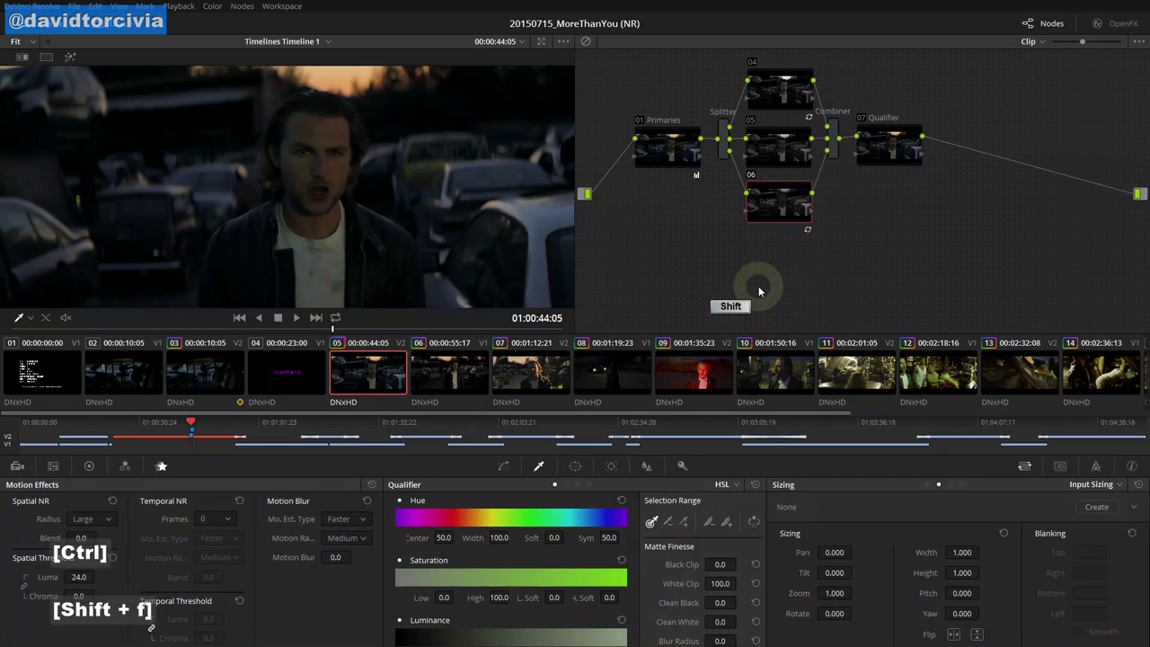
left_click(779, 153)
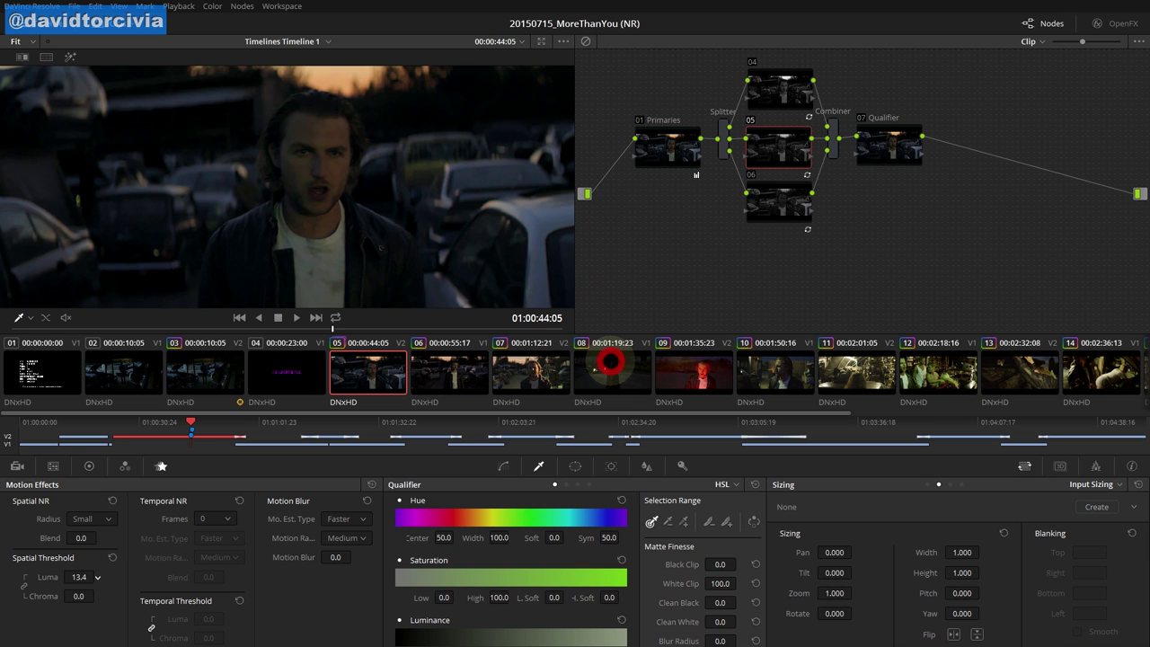
key("shift+f")
key("shift+f")
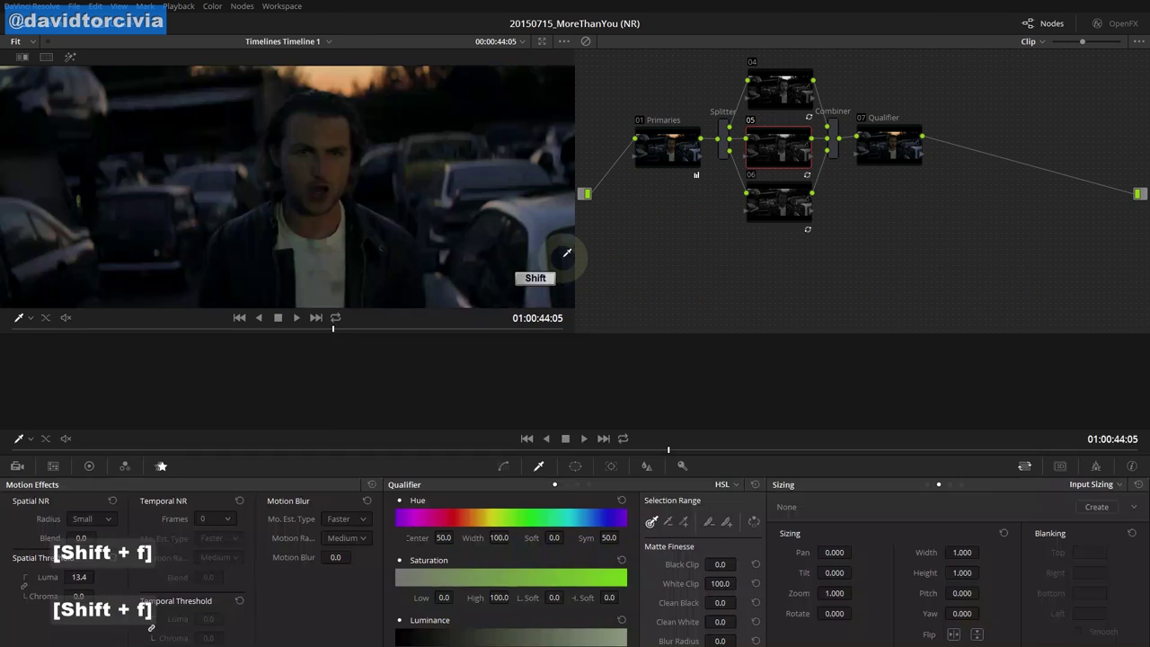
key("shift+d")
key("shift+d")
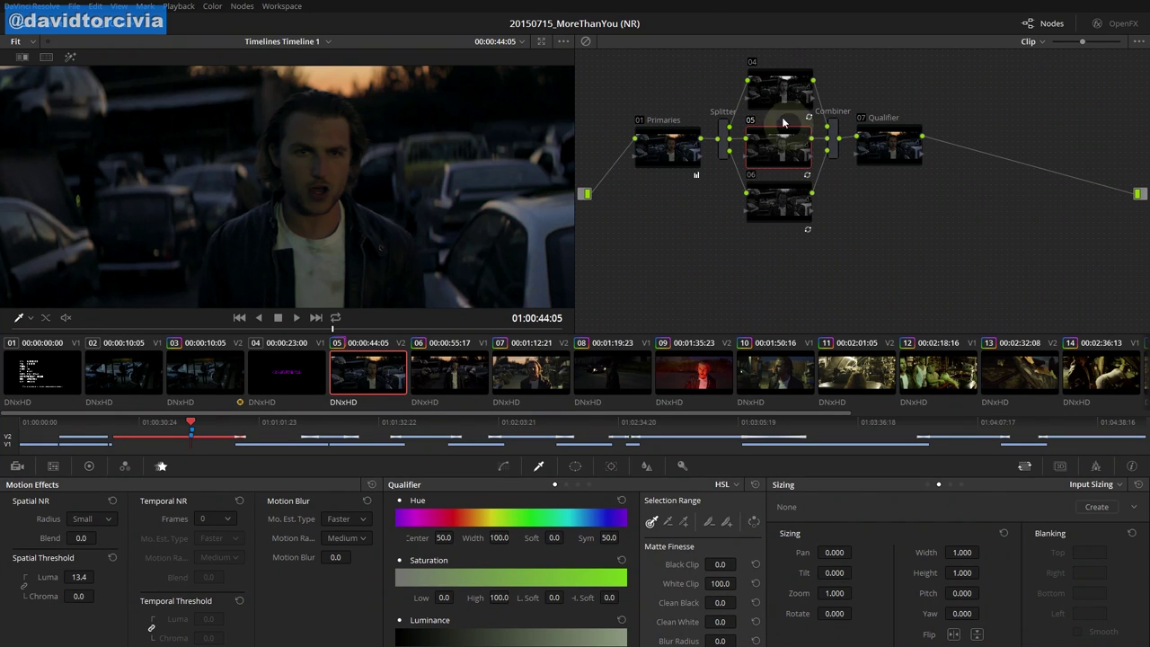
Clear the spatial noise reduction from the three channel nodes 04, 05 and 06
left_click(798, 89)
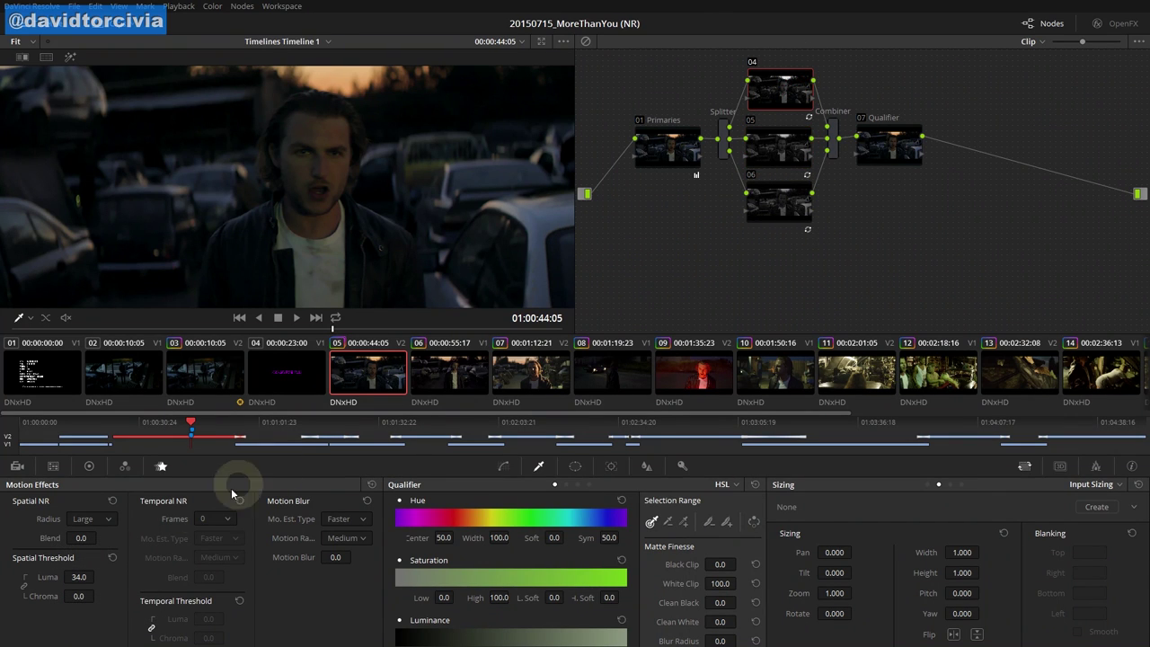
left_click_drag(78, 576, 278, 569)
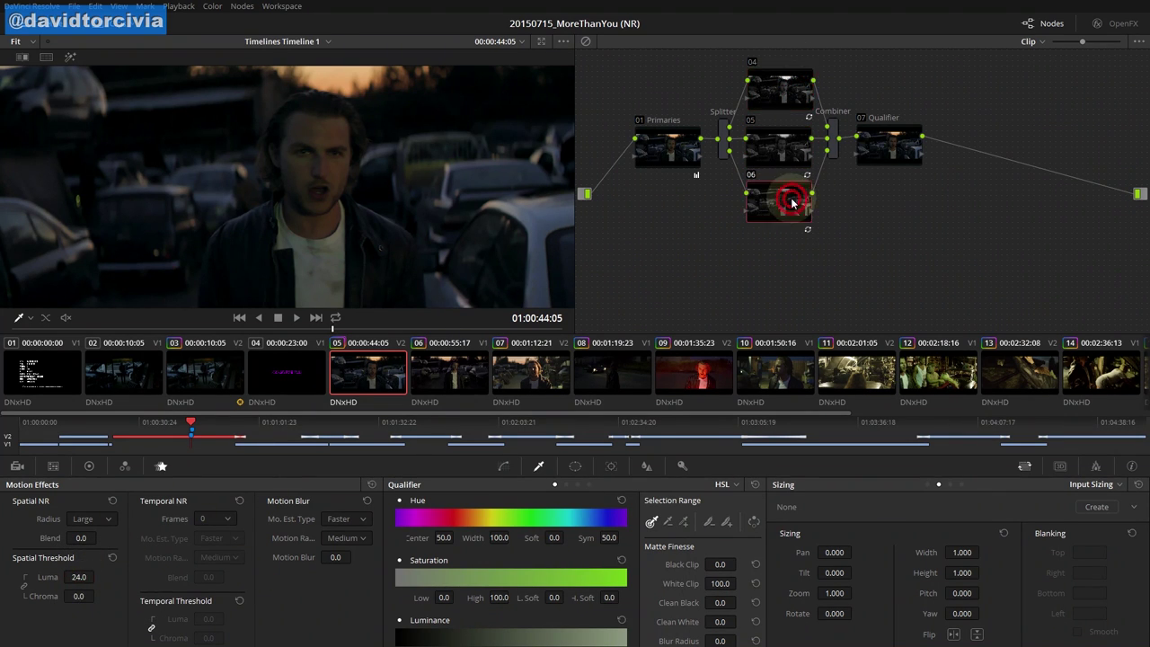
left_click(87, 577)
mouse_move(80, 578)
left_mouse_down()
mouse_move(102, 578)
mouse_move(86, 577)
left_mouse_up()
left_click(762, 162)
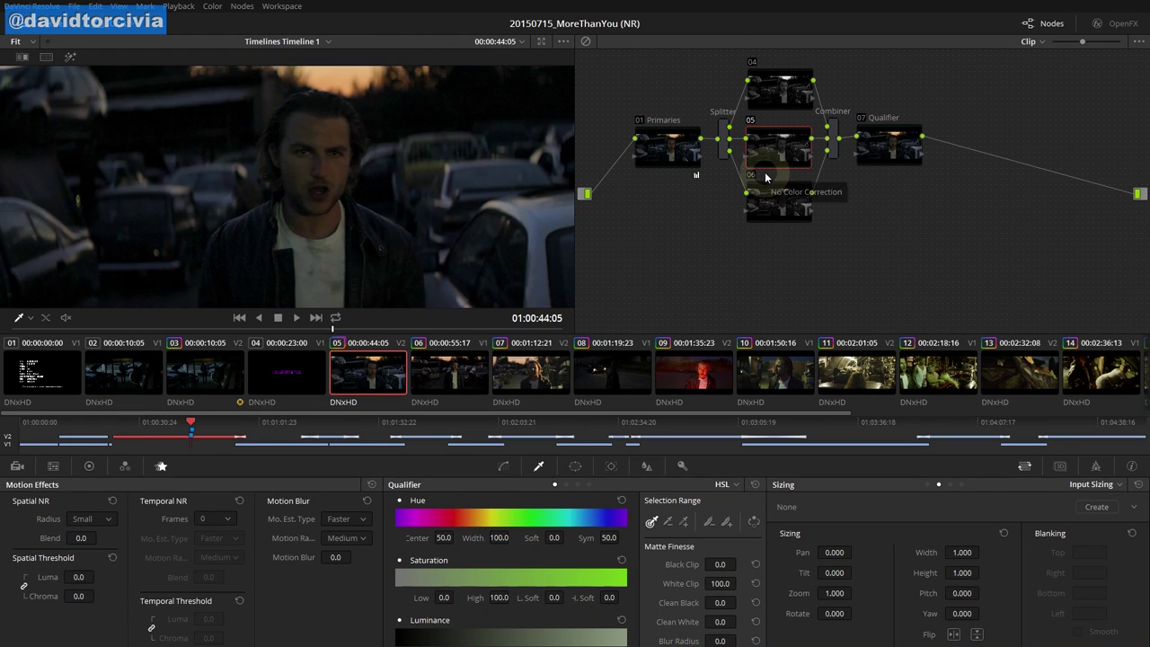
Fit the shot back into the viewer and restrict node 07 to the darker tones with a softened luminance qualifier, checked in Highlight view
right_click(391, 216)
left_click(415, 318)
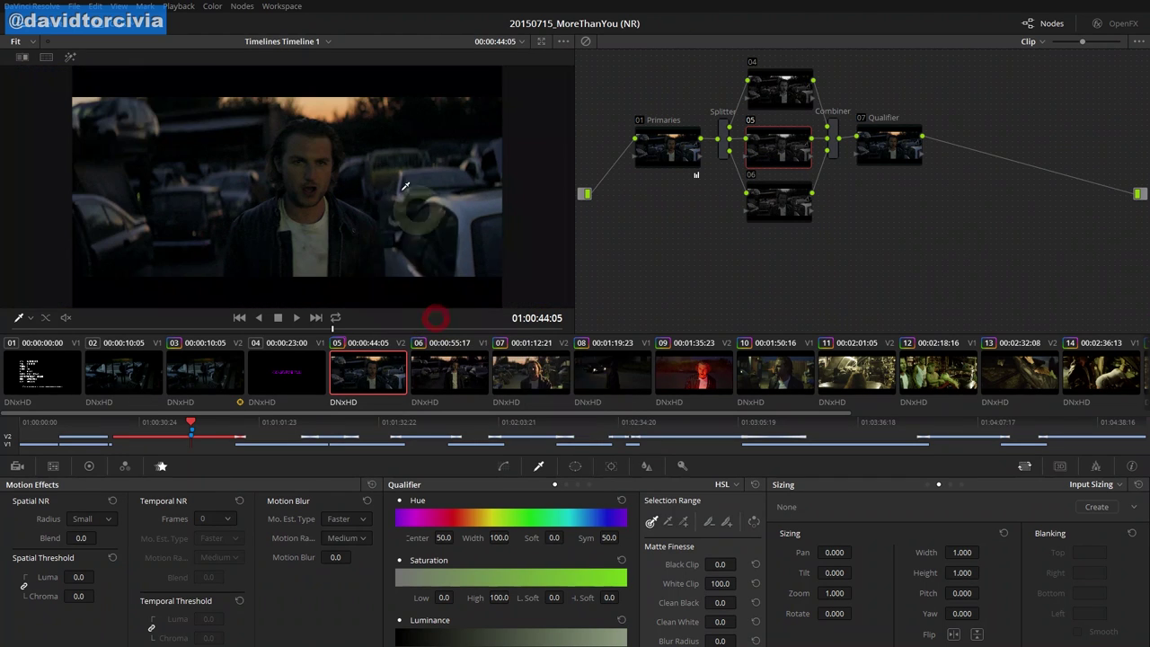
left_click(889, 137)
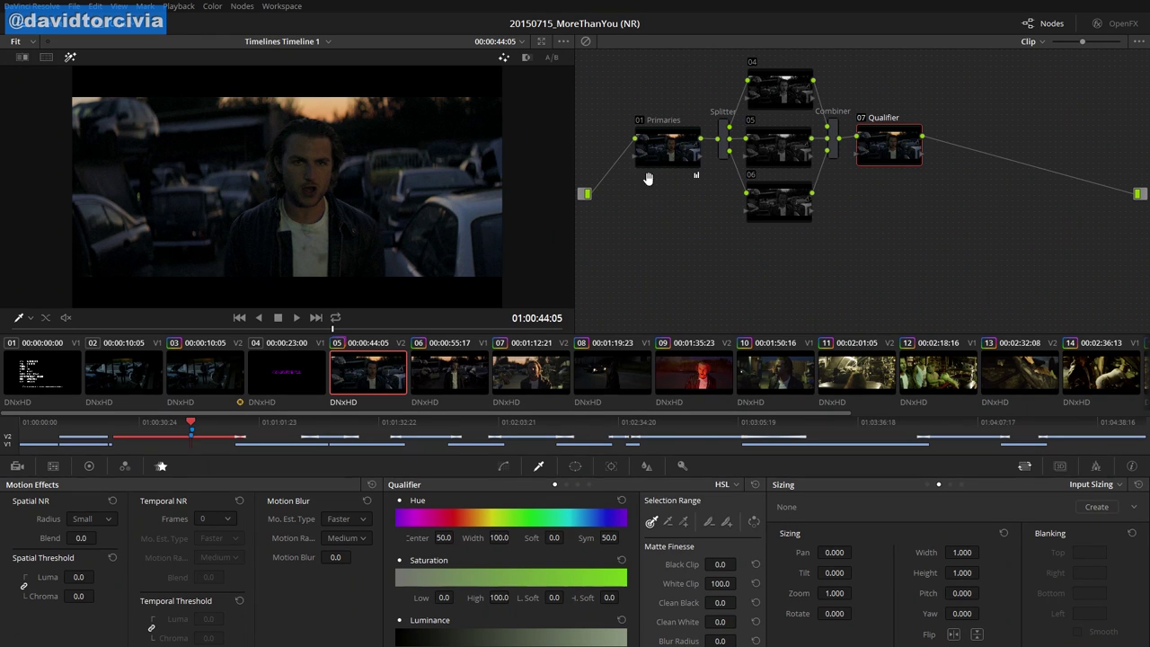
left_click(622, 228)
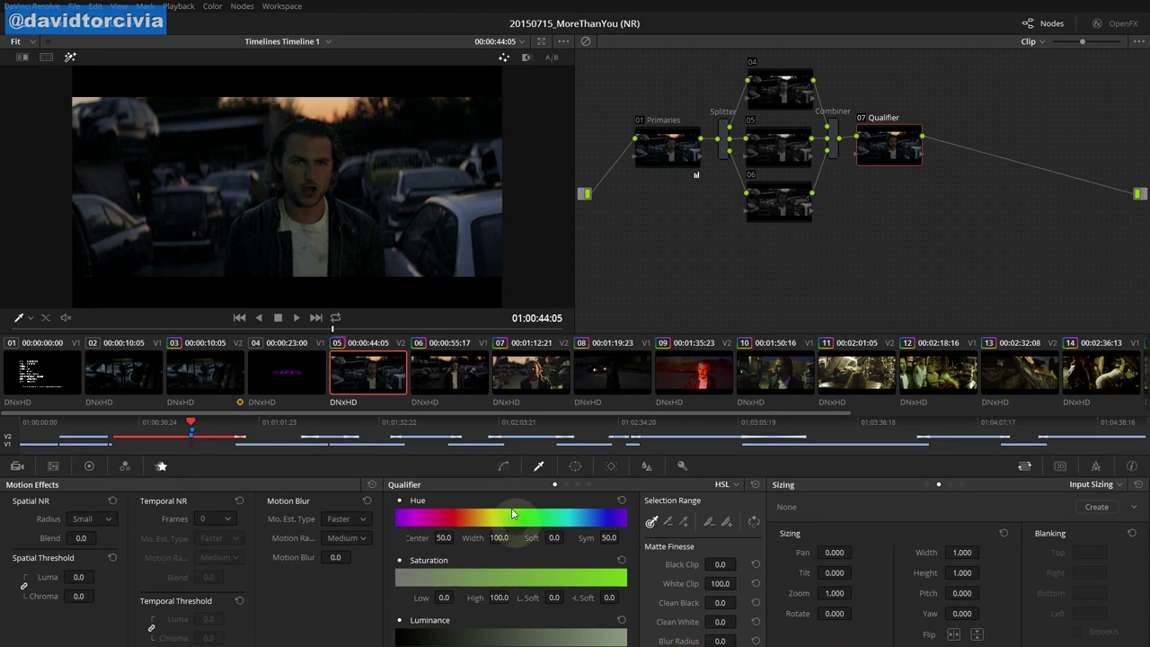
left_click(440, 508)
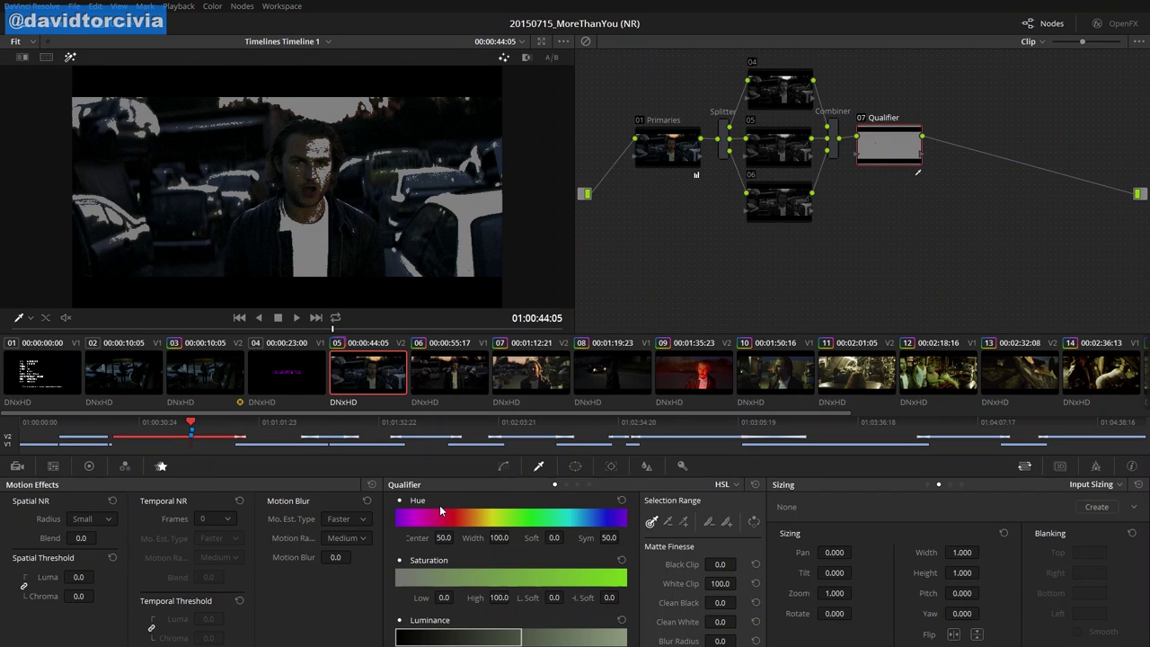
left_click(492, 580)
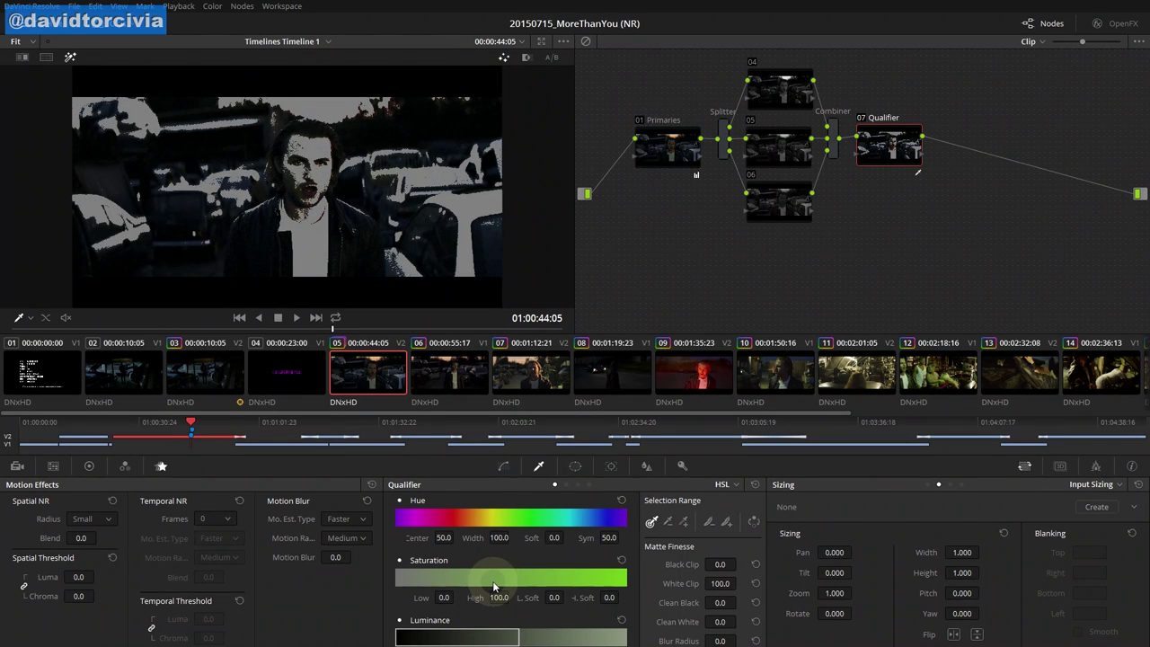
left_click(493, 580)
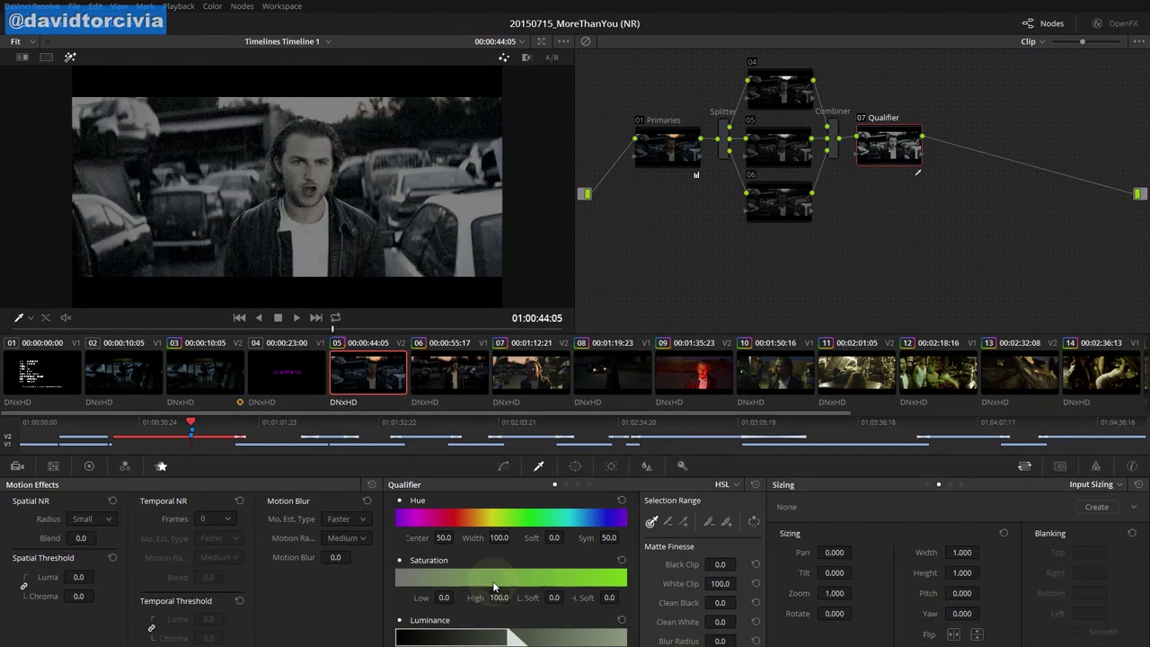
left_click(492, 580)
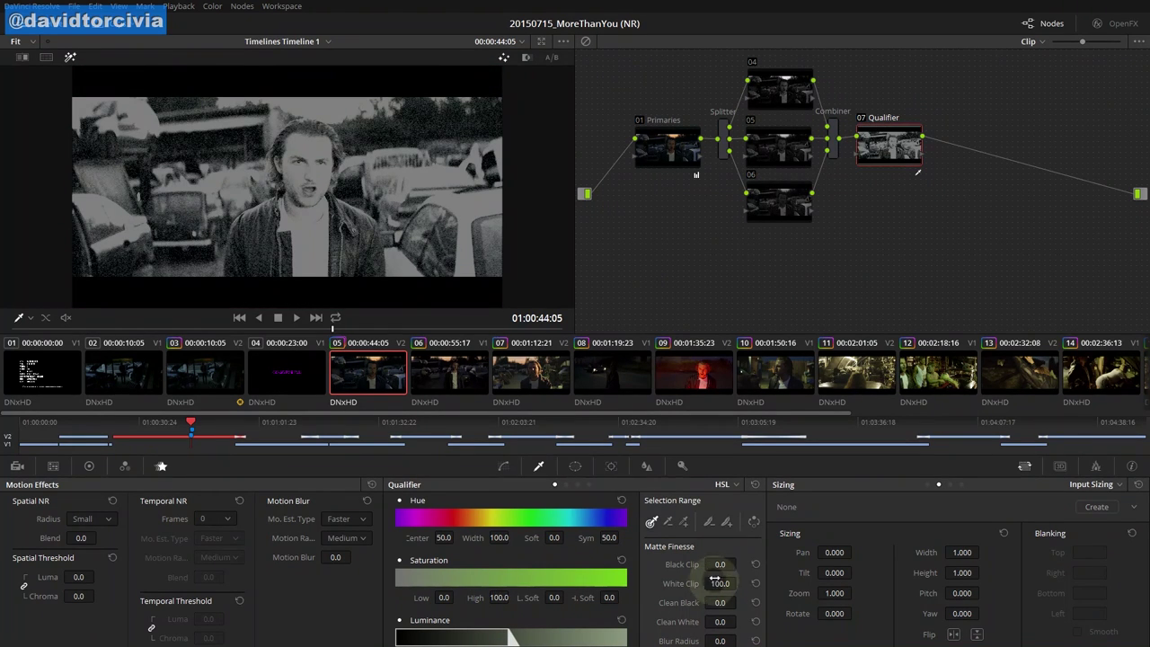
Set node 07's Matte Finesse to Clean White 12.1, Clean Black 11.8 and Blur Radius 16.0, and turn the highlight off
left_click_drag(716, 622, 785, 620)
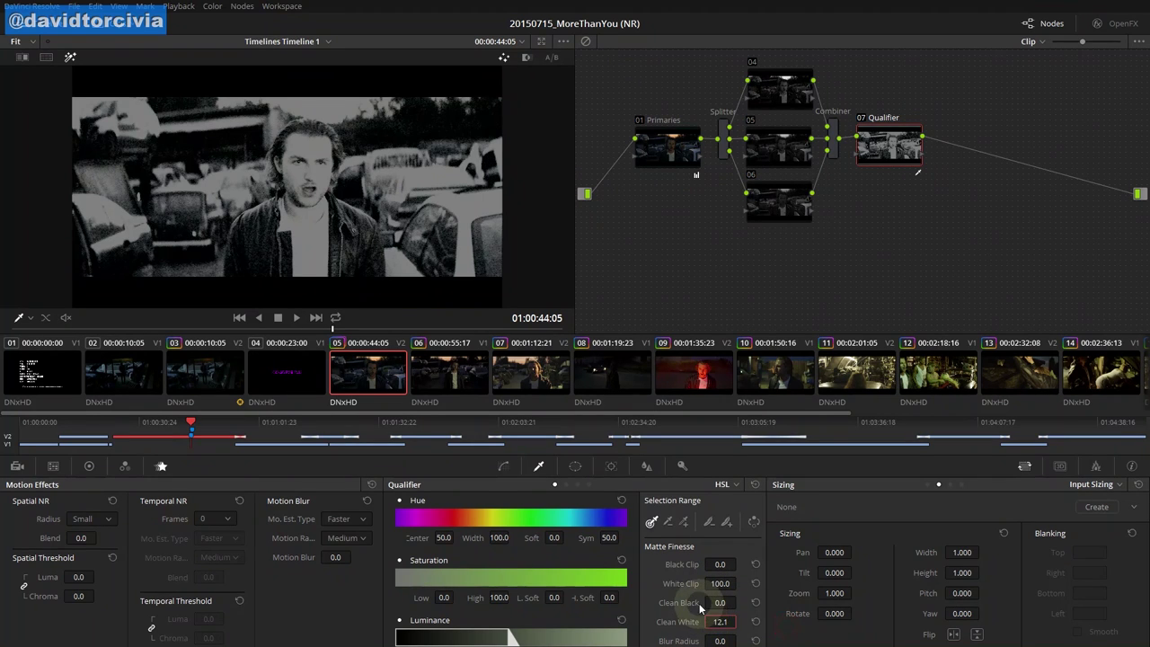
left_click_drag(718, 603, 818, 636)
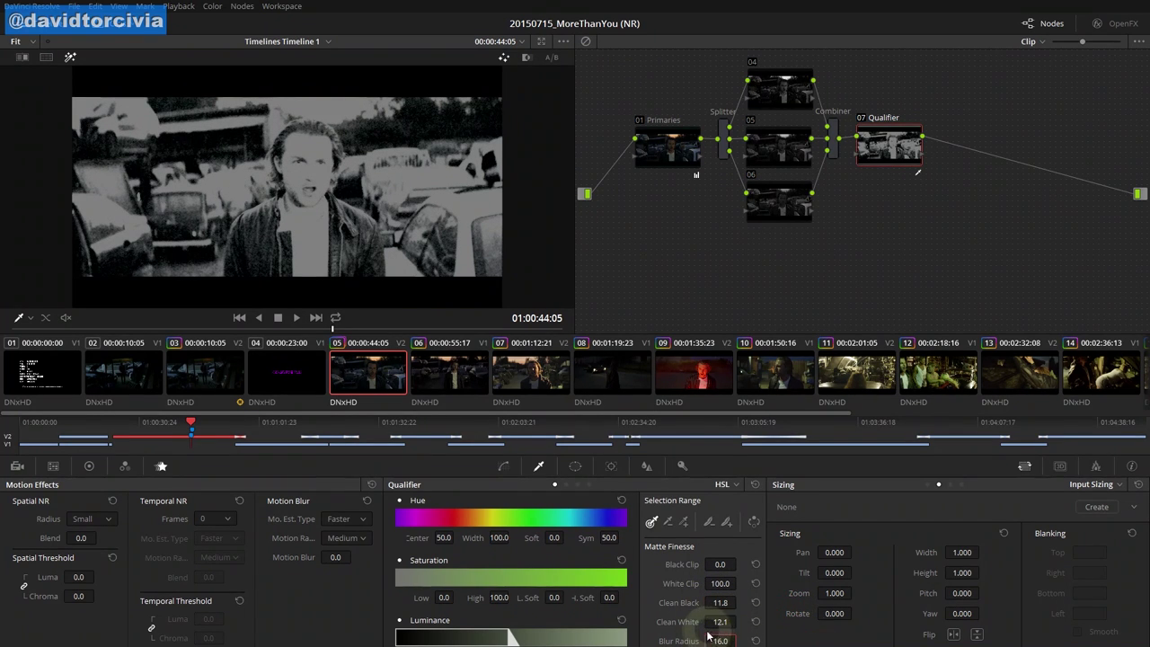
key("shift+h")
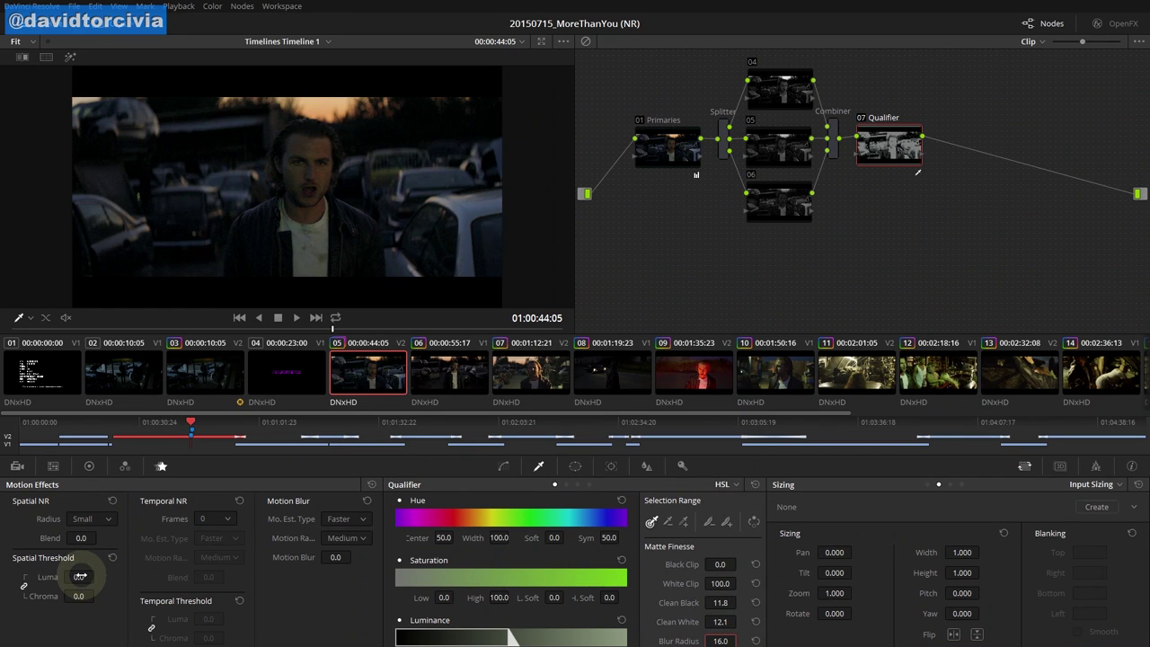
Set node 07's linked spatial Luma and Chroma thresholds to 100 and compare the node on and off in the enlarged viewer
left_click_drag(80, 576, 565, 548)
scroll(289, 166, "up", 2)
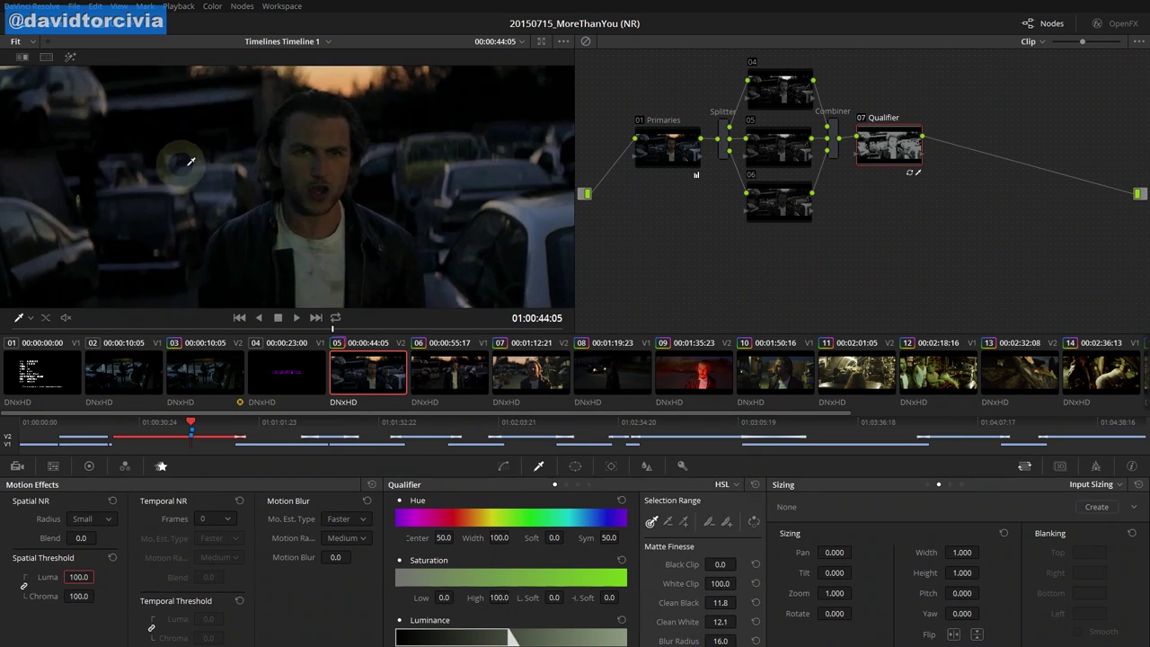
key("shift+f")
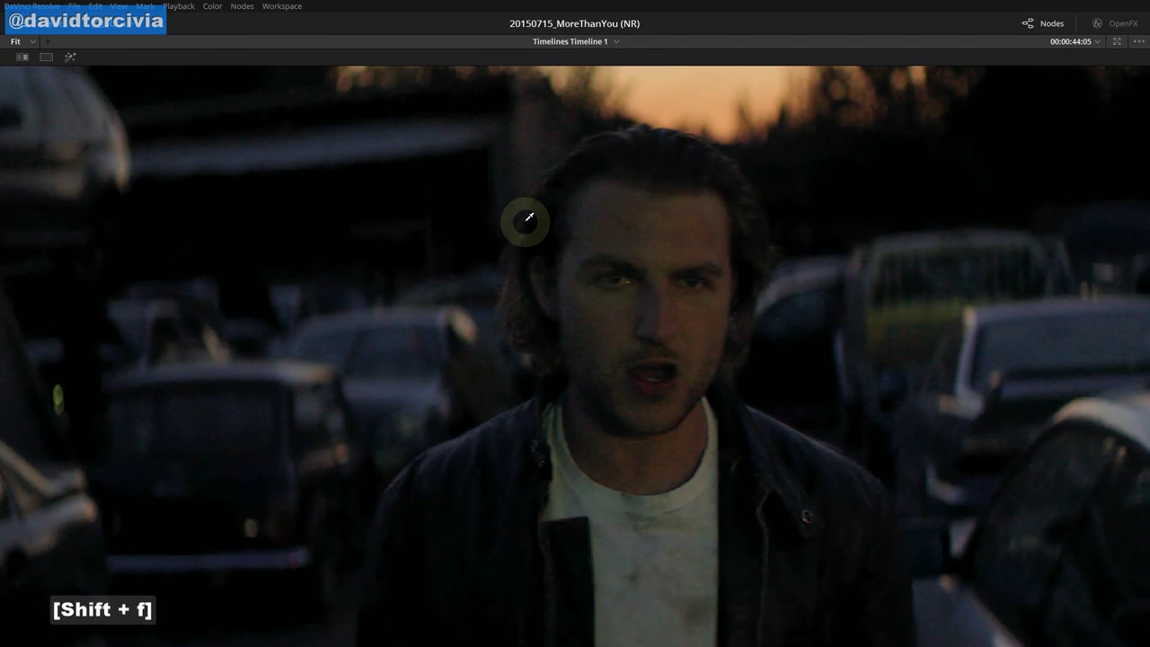
key("ctrl+d")
key("ctrl+d")
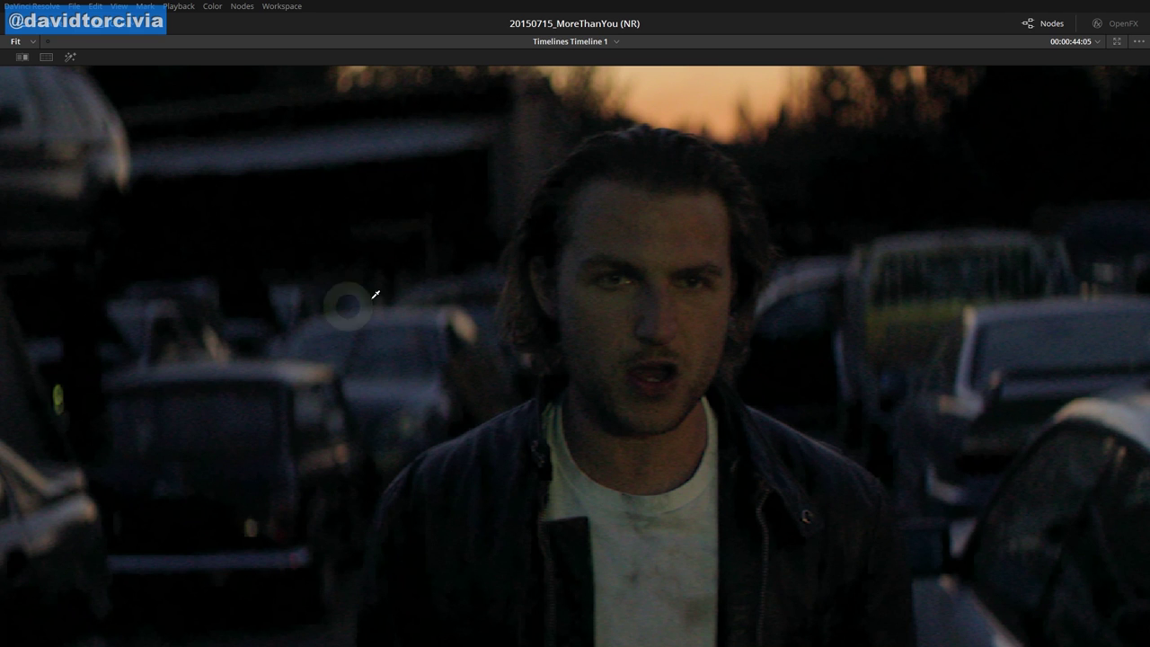
key("shift+f")
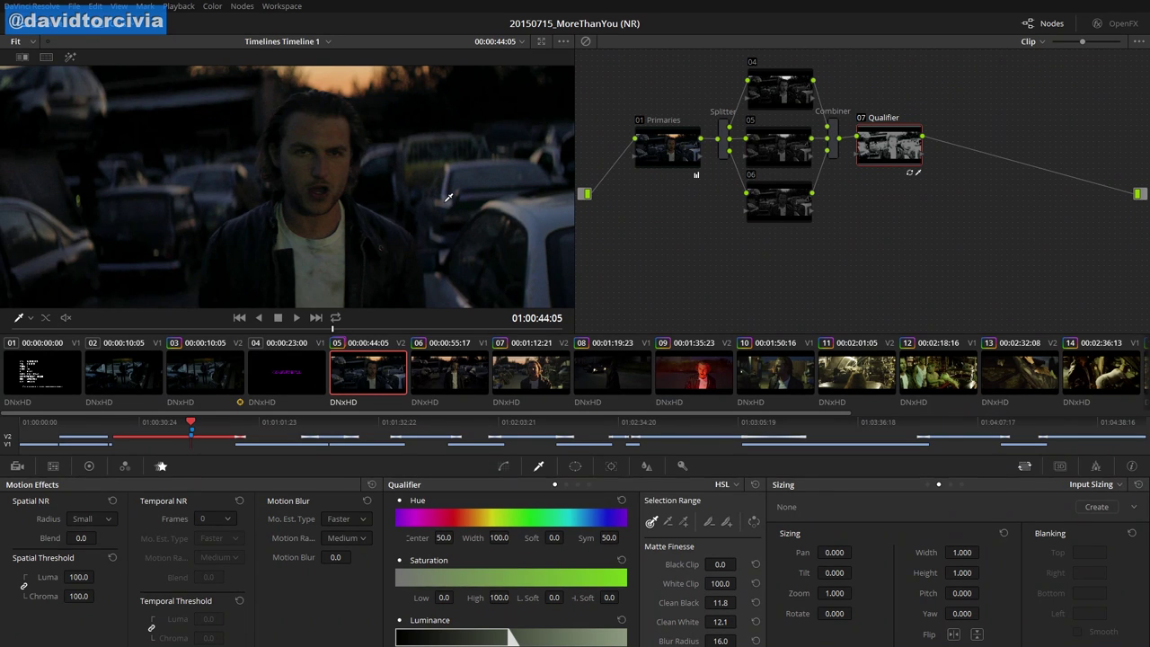
right_click(414, 245)
left_click(500, 324)
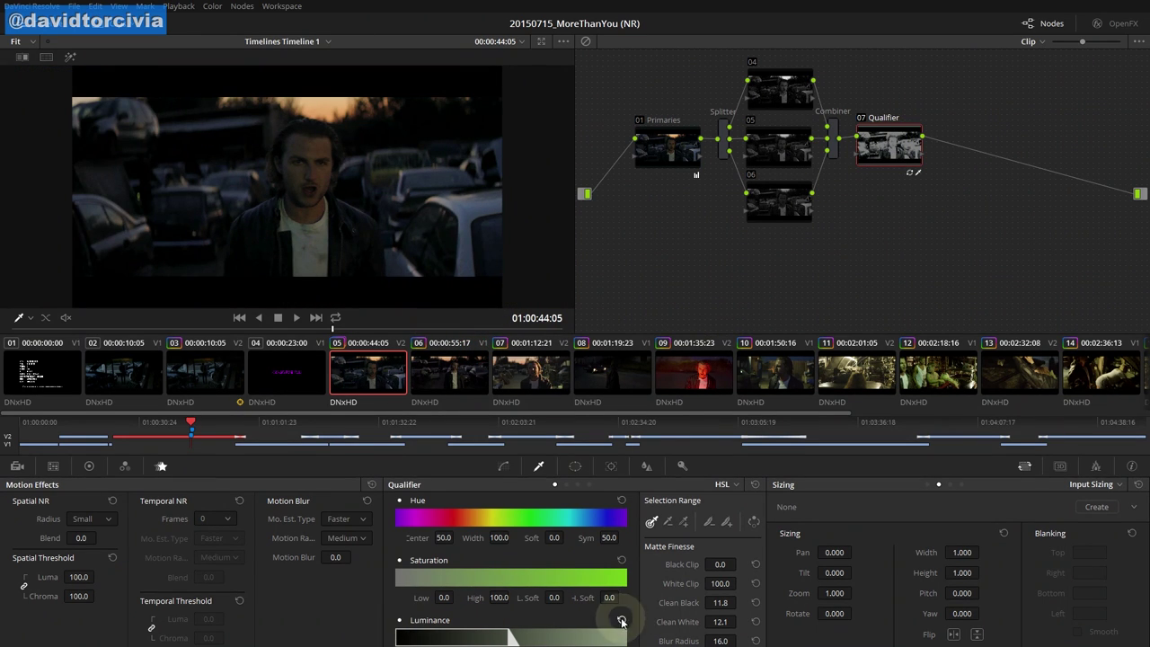
Reset node 07's spatial thresholds and luminance qualifier, and sample the skin tone on the man's forehead with Highlight view on
left_click_drag(79, 576, 18, 579)
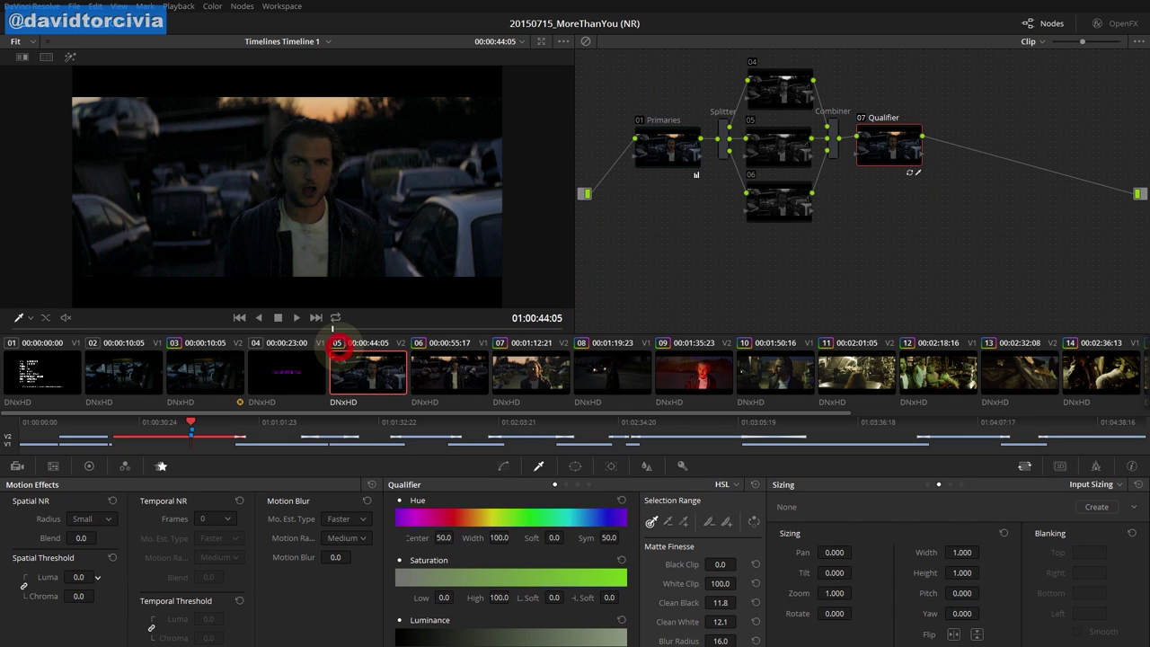
left_click(327, 146)
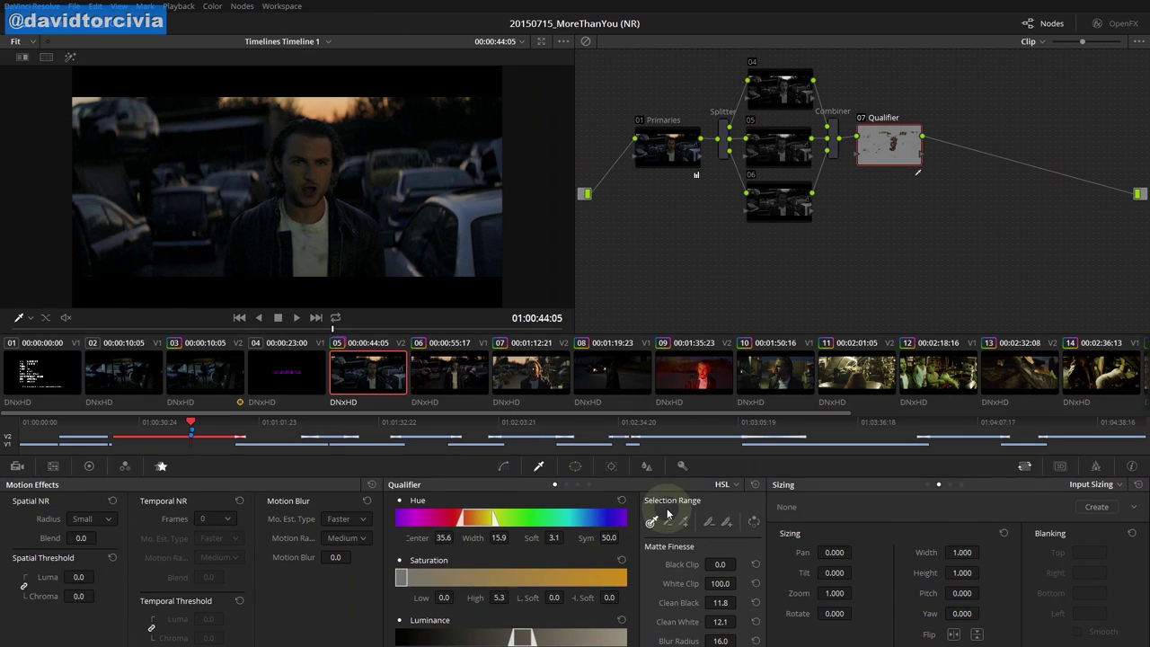
key("shift+h")
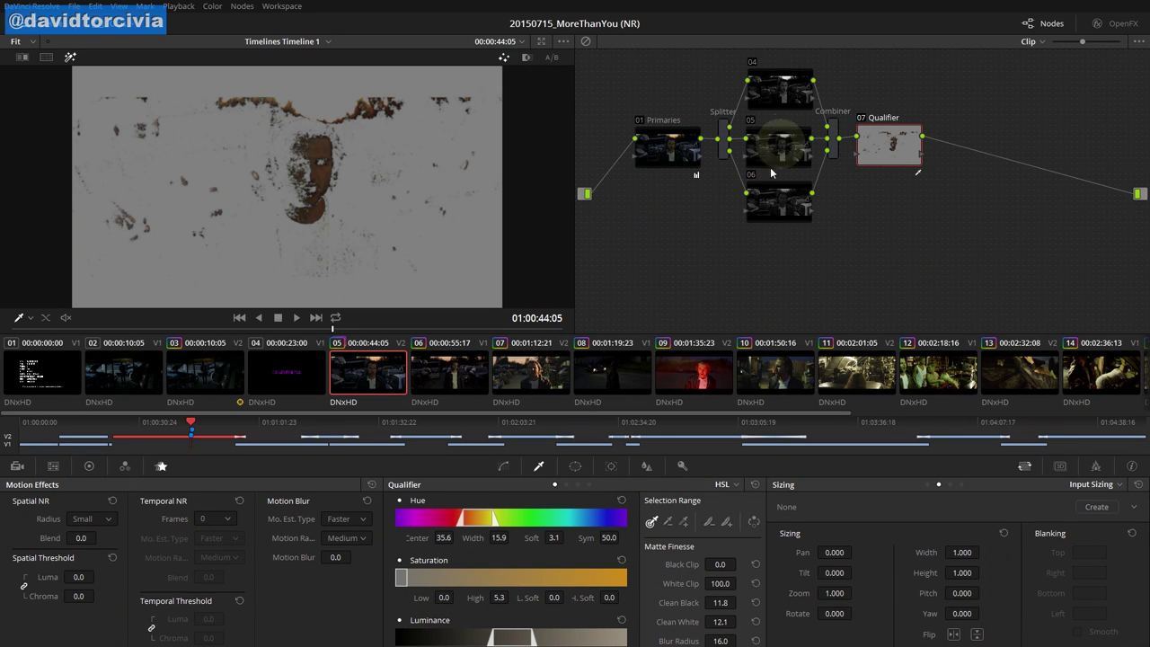
Widen the skin qualifier to Saturation High 8.8 and Hue Width 26.0, and set node 07's spatial Luma and Chroma thresholds to 25.8
left_click(503, 597)
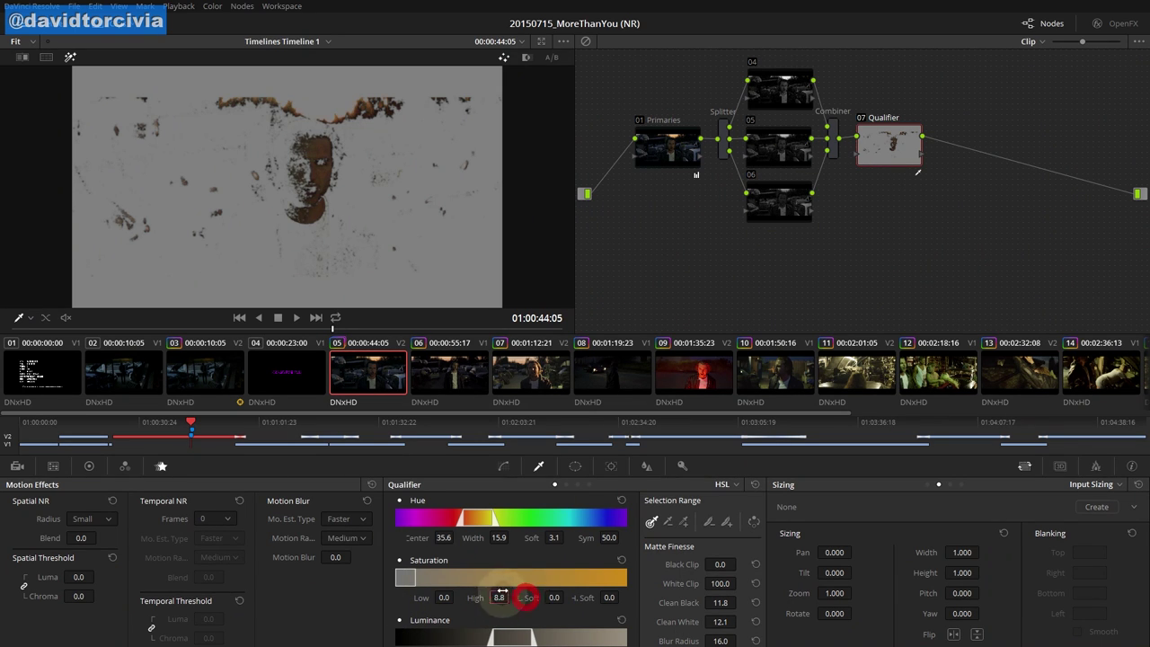
left_click_drag(496, 535, 573, 544)
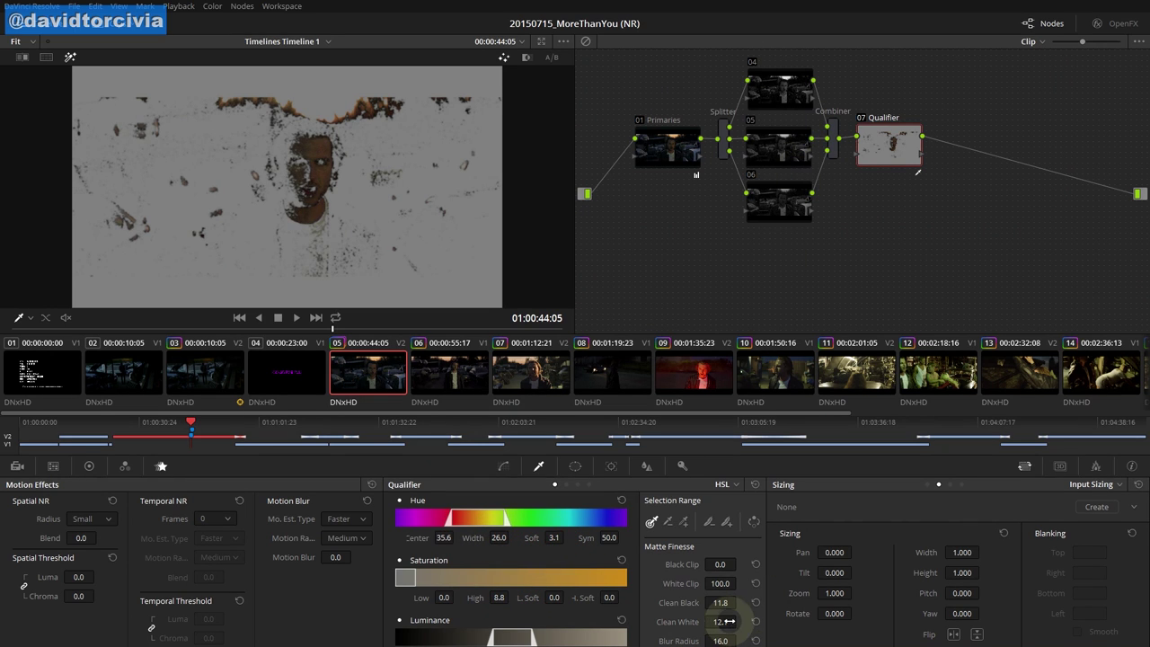
key("shift+h")
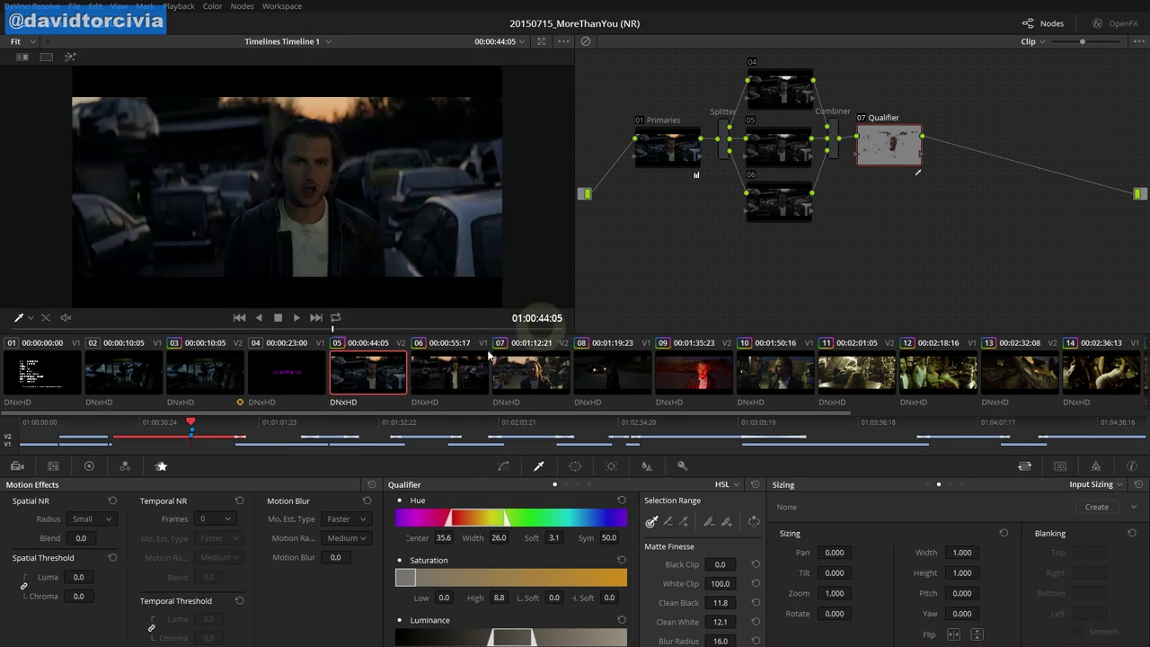
left_click_drag(79, 577, 150, 573)
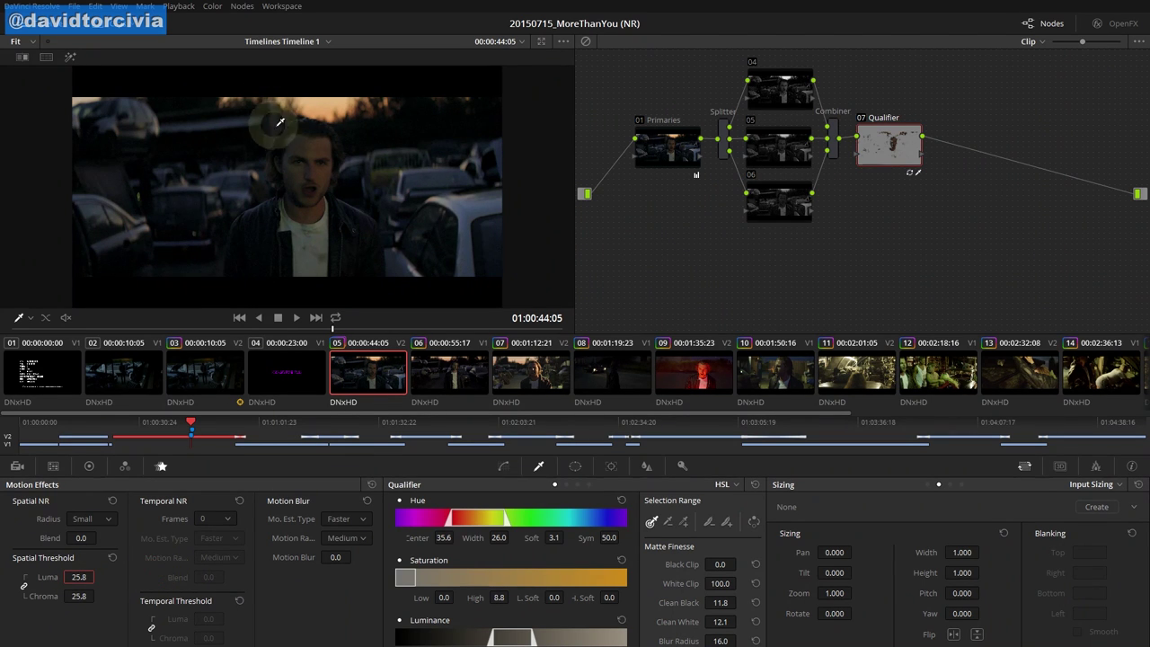
scroll(323, 187, "up", 2)
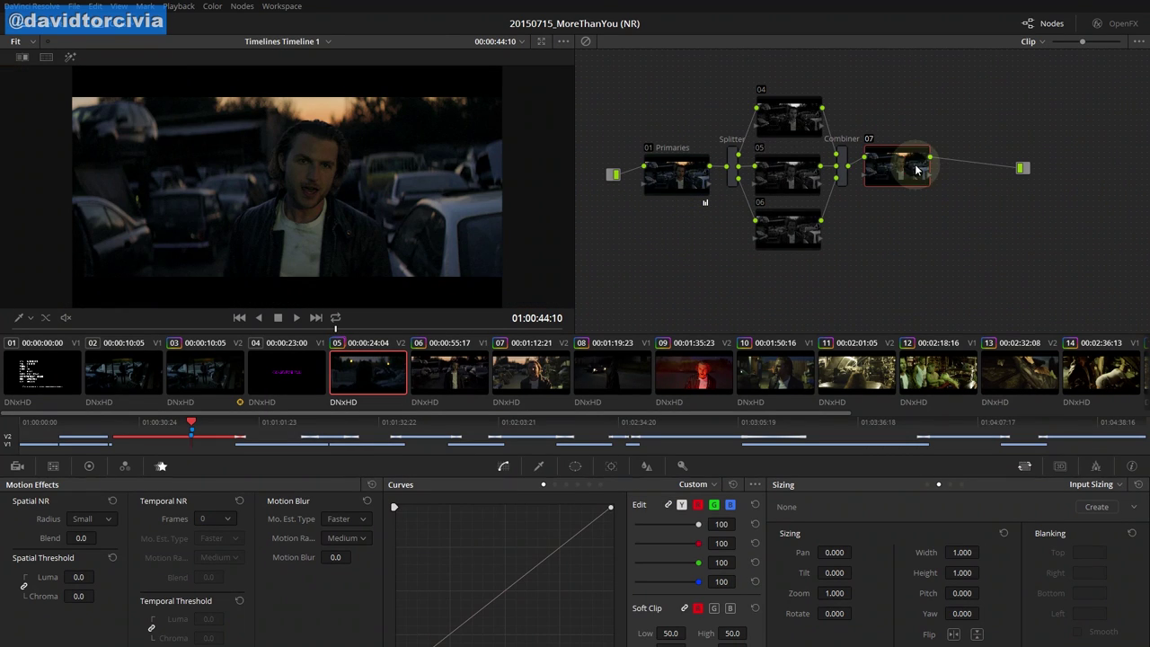
Line up the empty node 07 with the Combiner's output and select it
left_click_drag(902, 167, 901, 175)
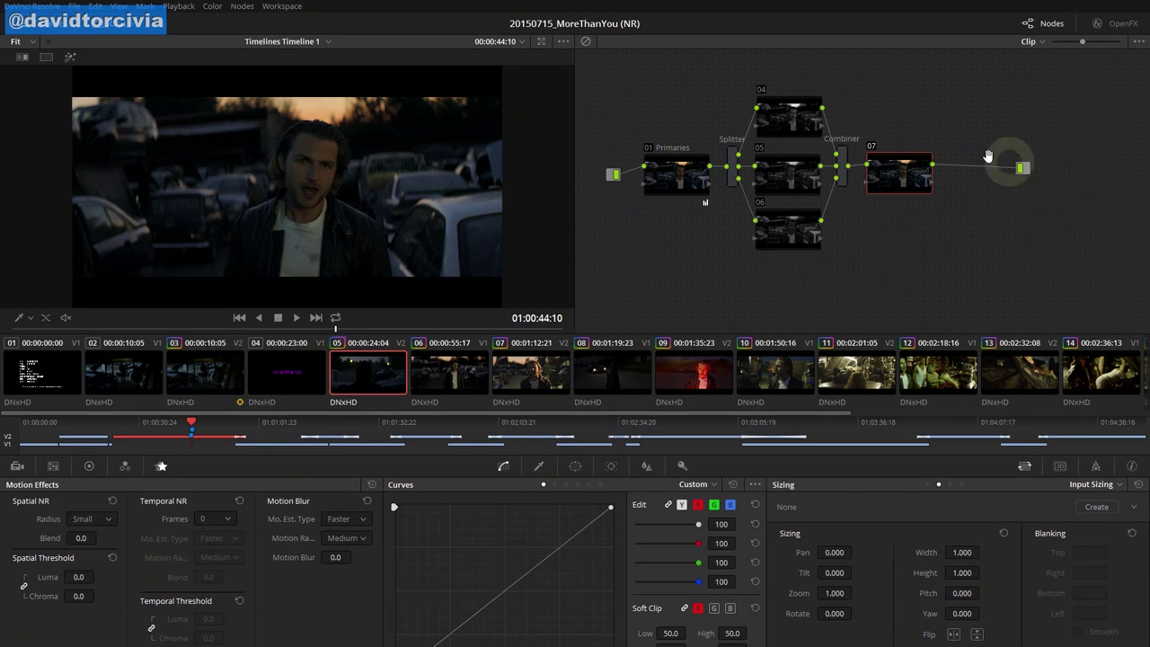
left_click(914, 181)
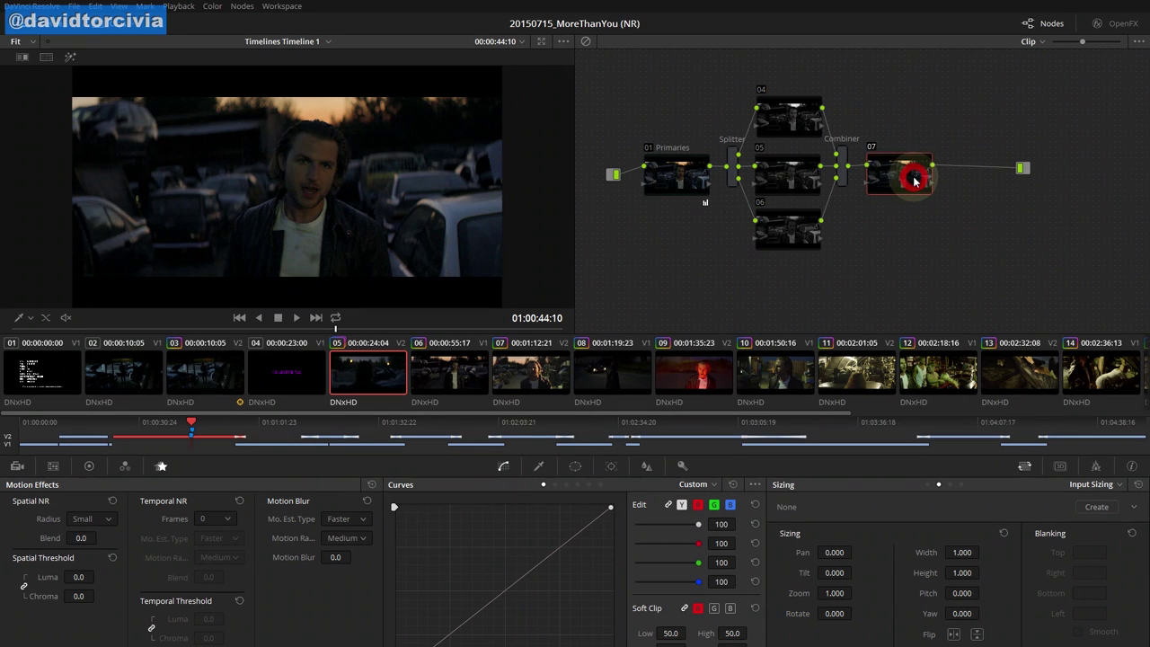
Position the source beside node 01 and the output beside node 07 in the node graph
left_click(1024, 174)
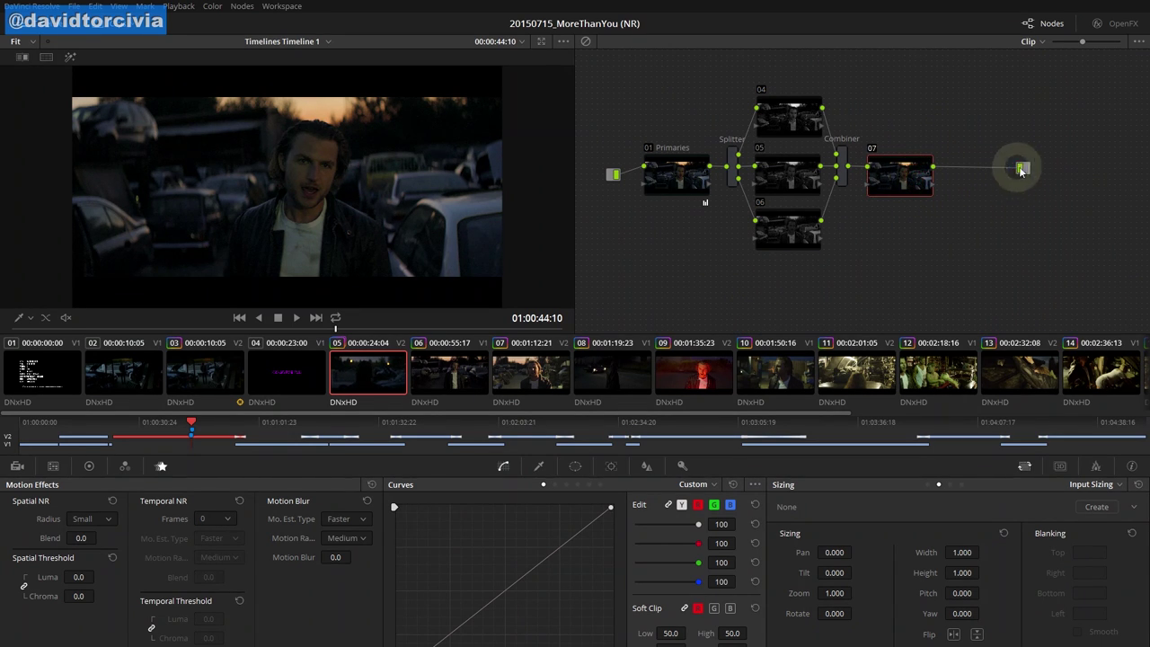
left_click_drag(1021, 170, 992, 176)
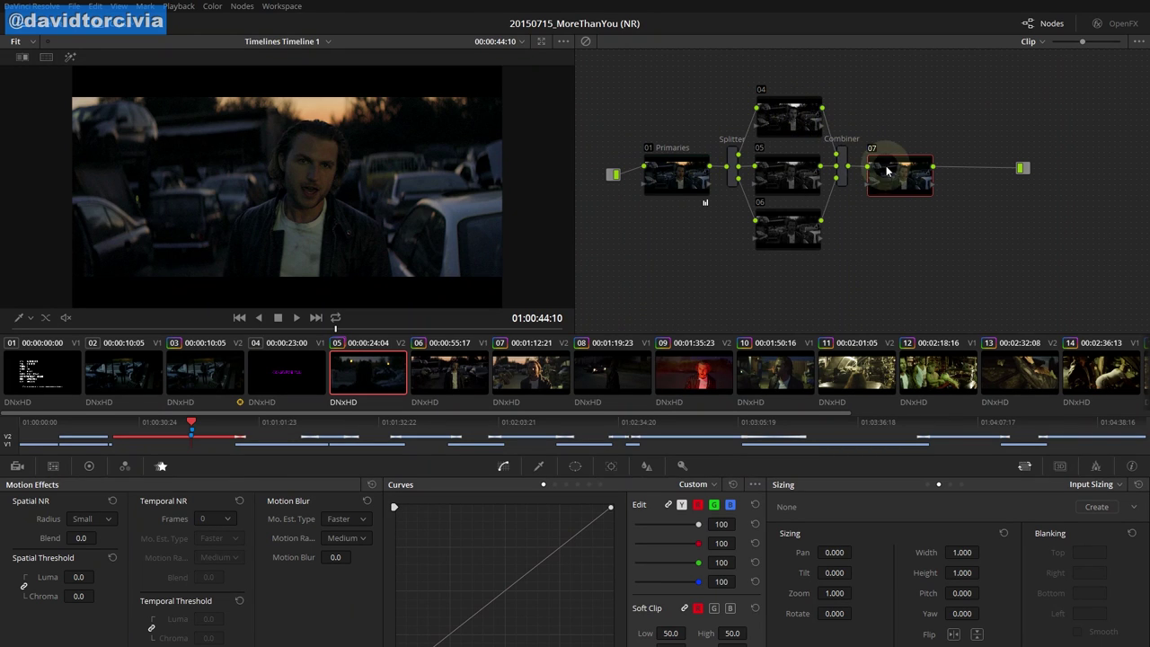
left_click(922, 186)
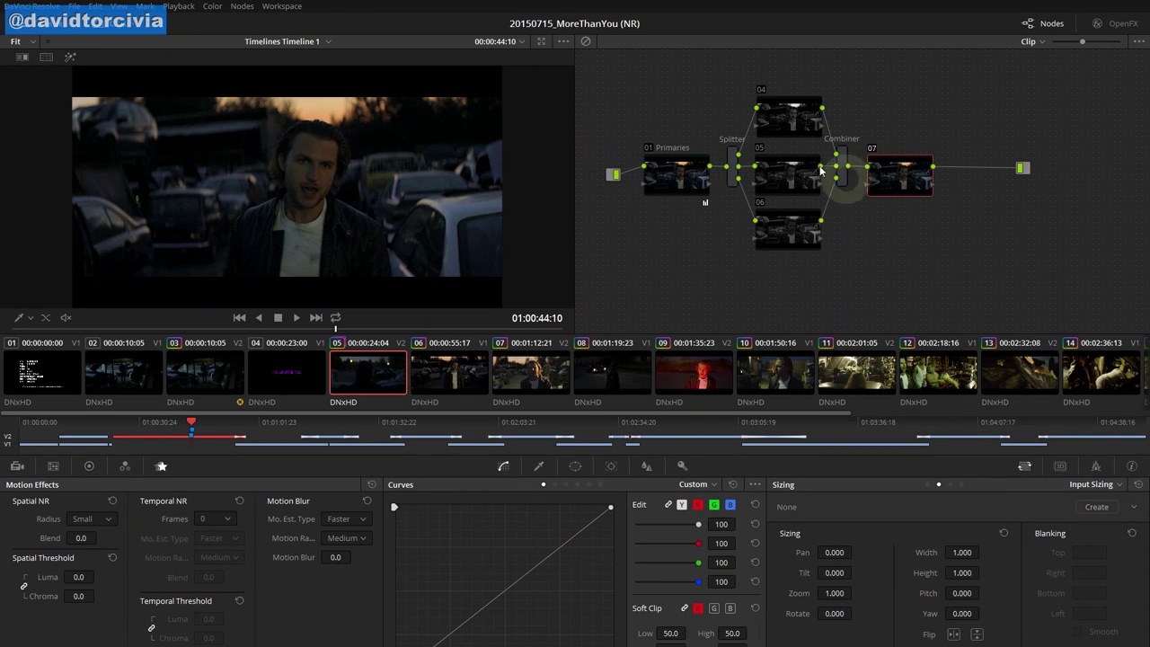
left_click(737, 160)
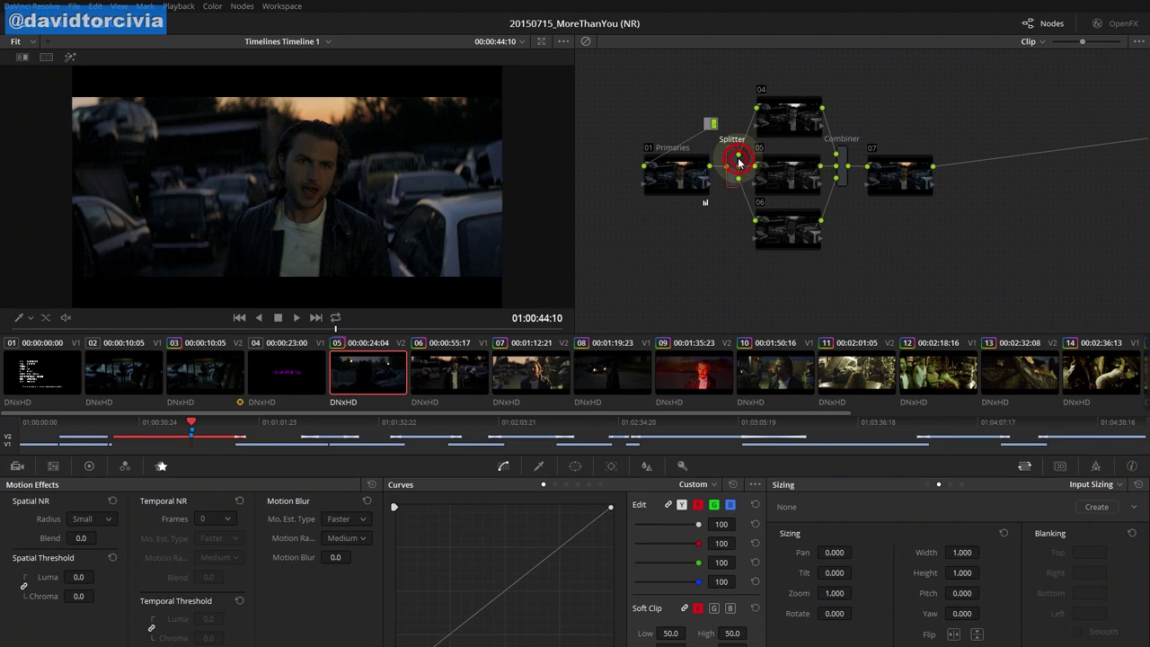
left_click(234, 6)
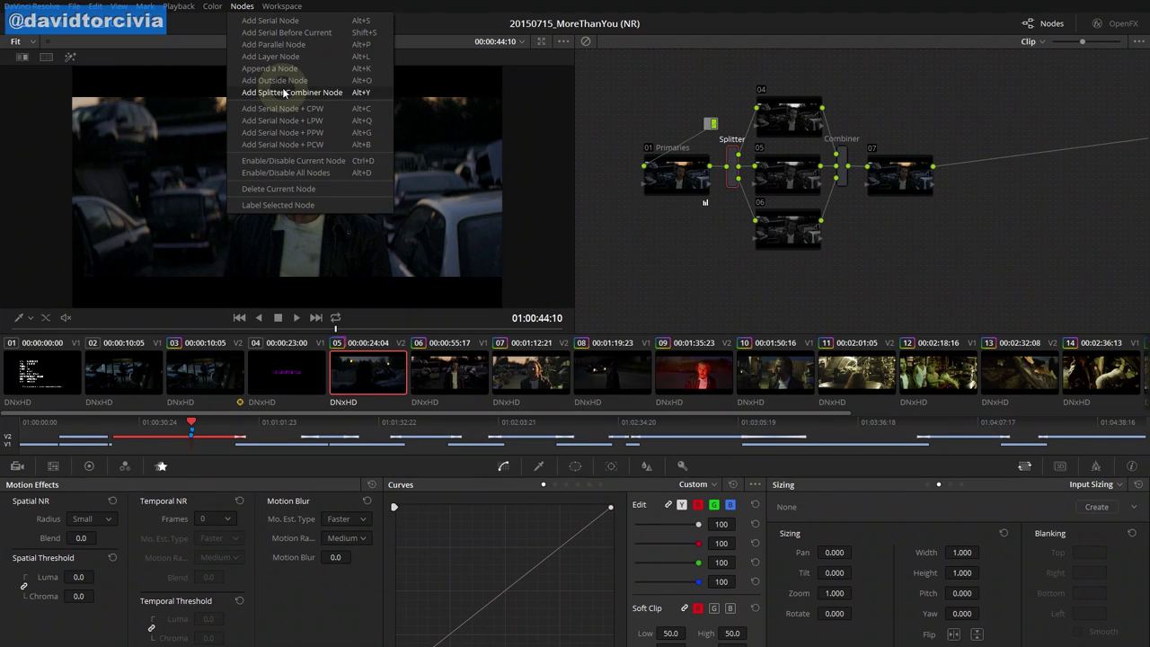
left_click_drag(706, 123, 614, 180)
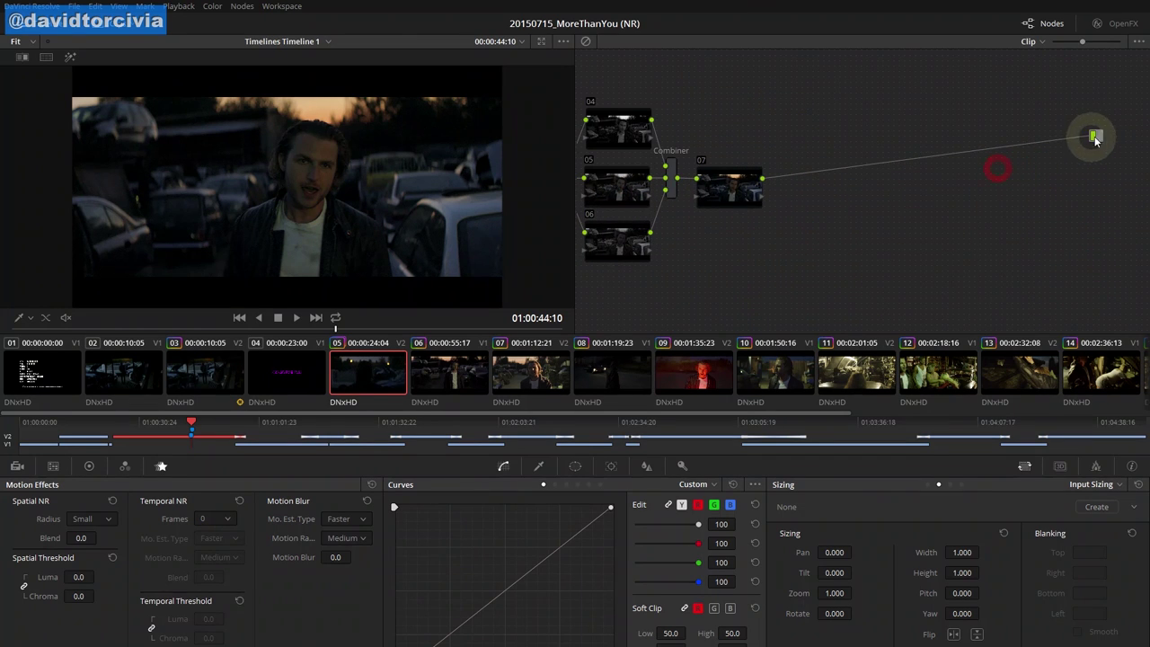
left_click_drag(995, 167, 905, 206)
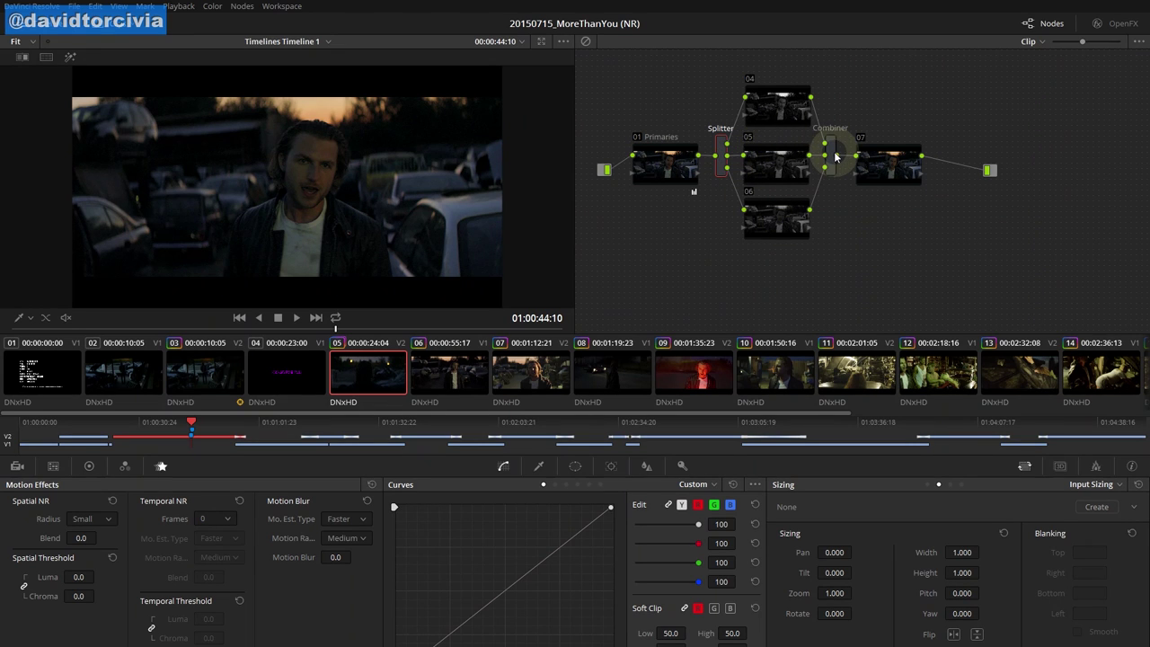
Examine the separate colour channels of nodes 04, 05 and 06 one by one in Highlight view
left_click(766, 112)
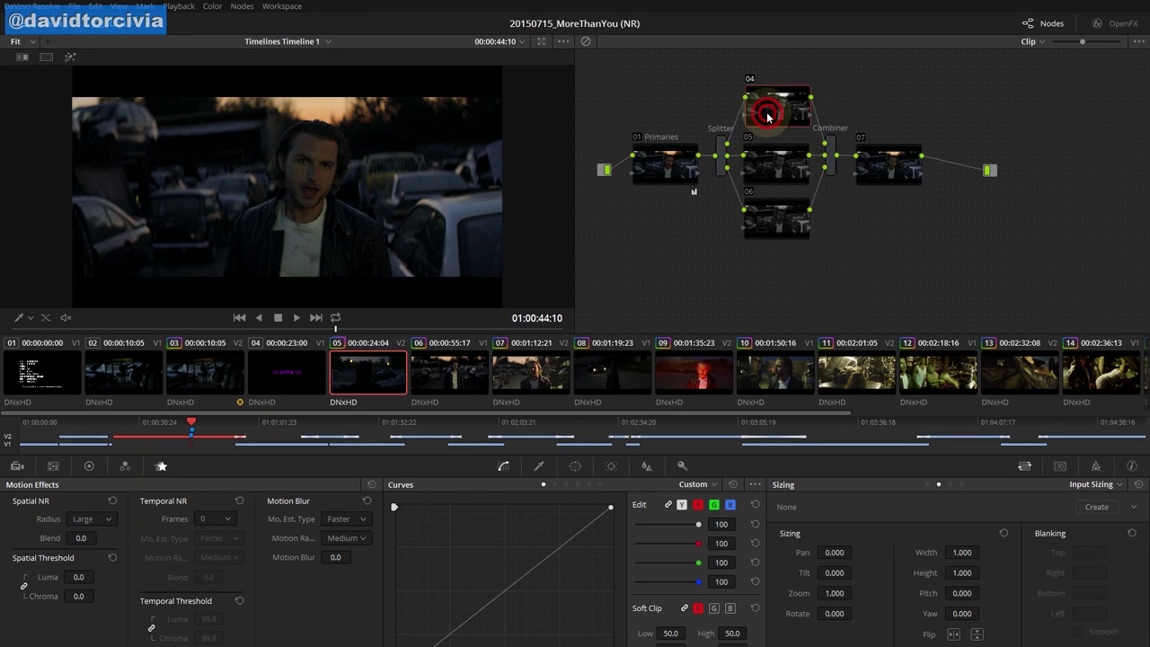
key("shift+h")
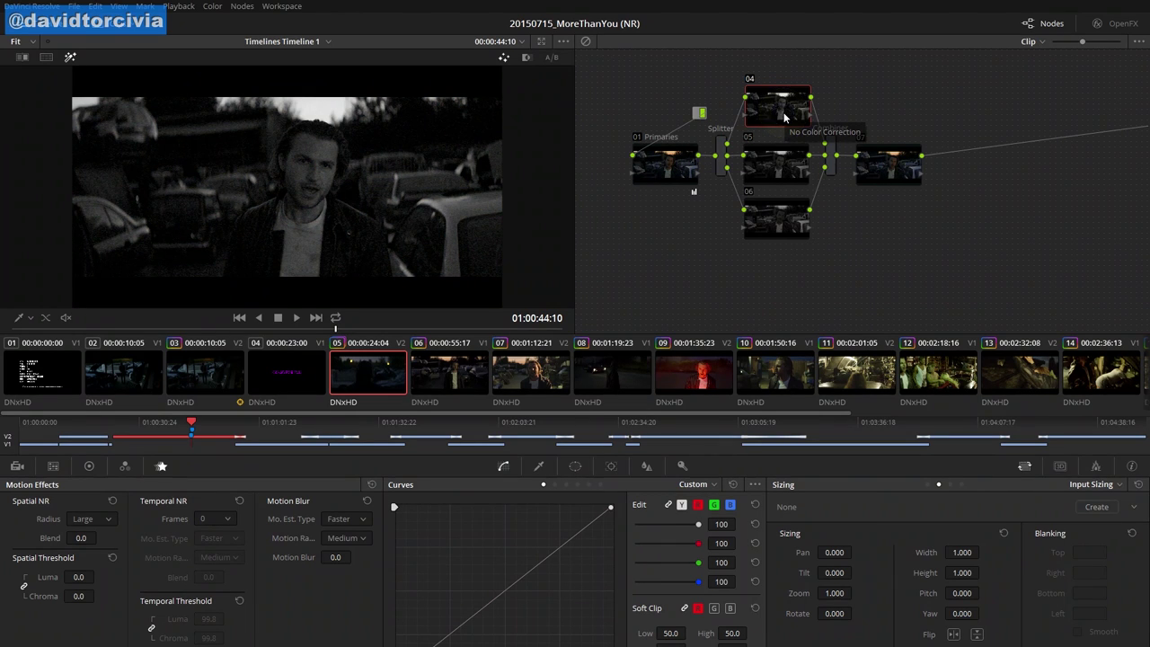
left_click(767, 166)
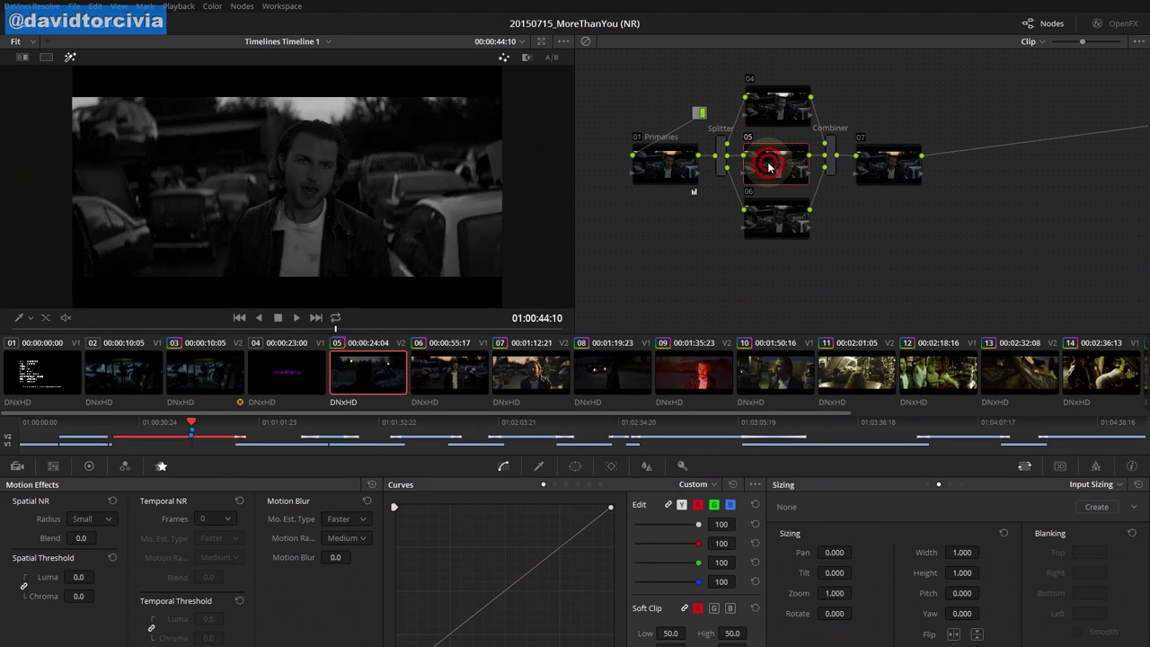
left_click(775, 213)
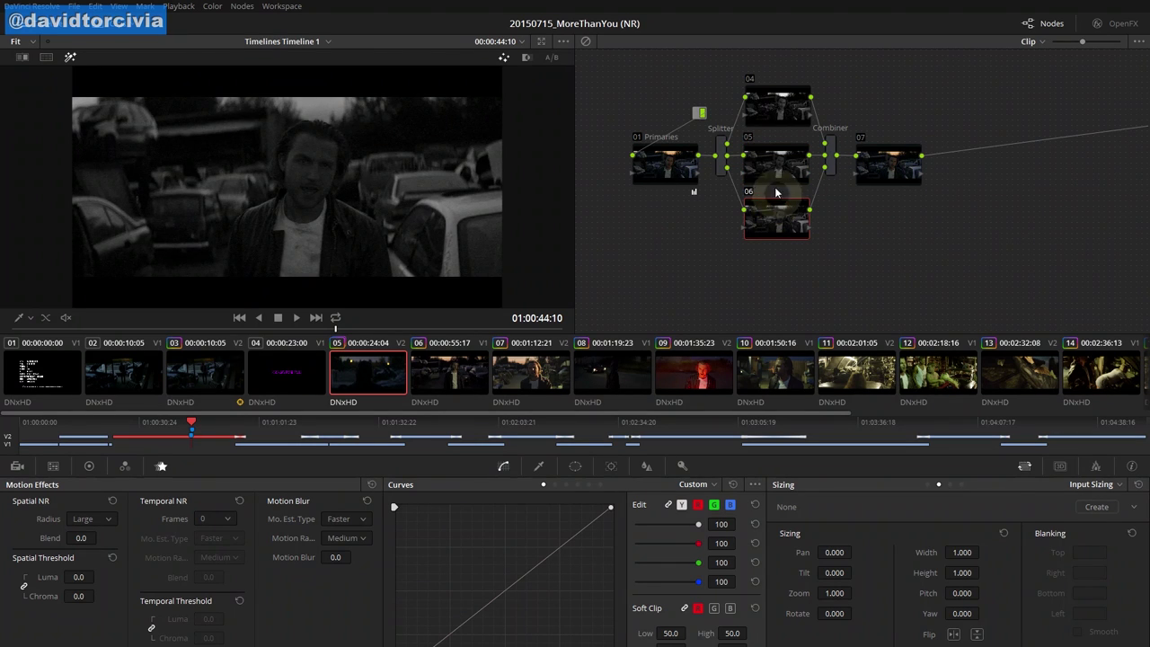
Blur the outer channel nodes with a linked Radius of 0.71 on node 04 and 0.66 on node 06
left_click(770, 112)
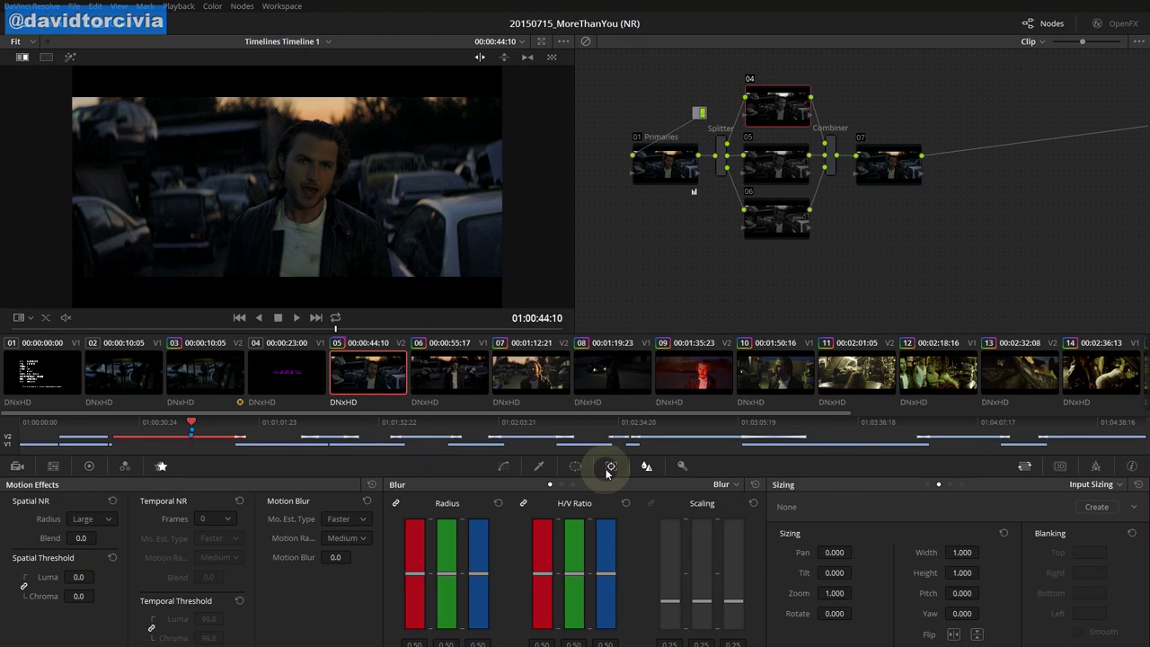
left_click(796, 125)
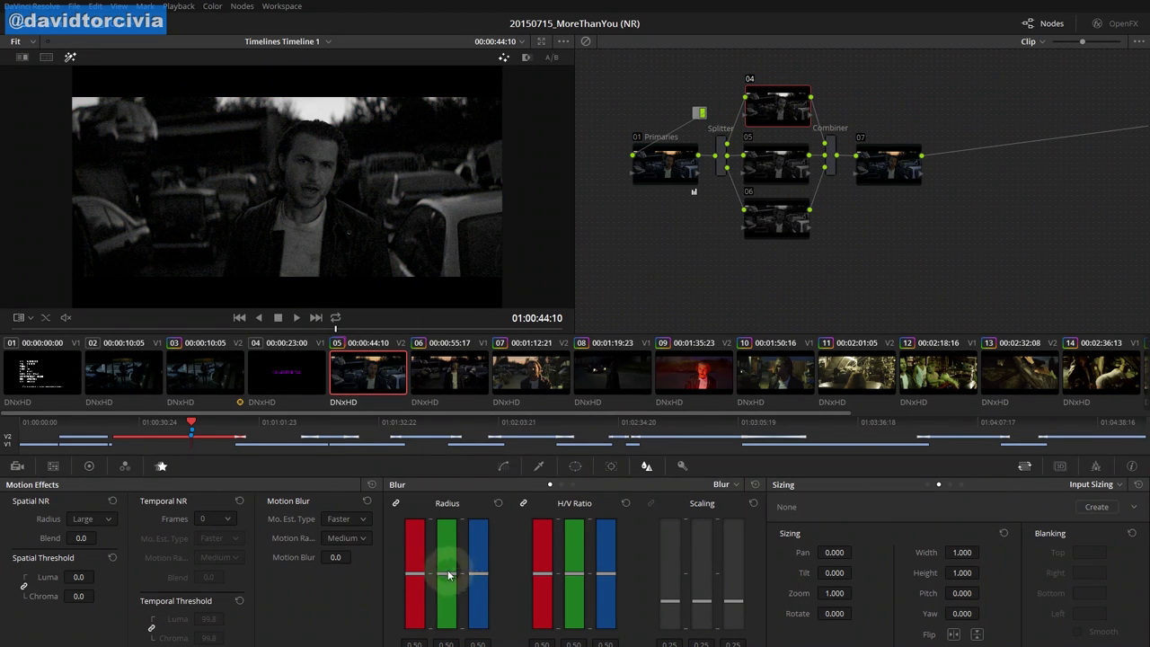
left_click(613, 465)
left_click(649, 467)
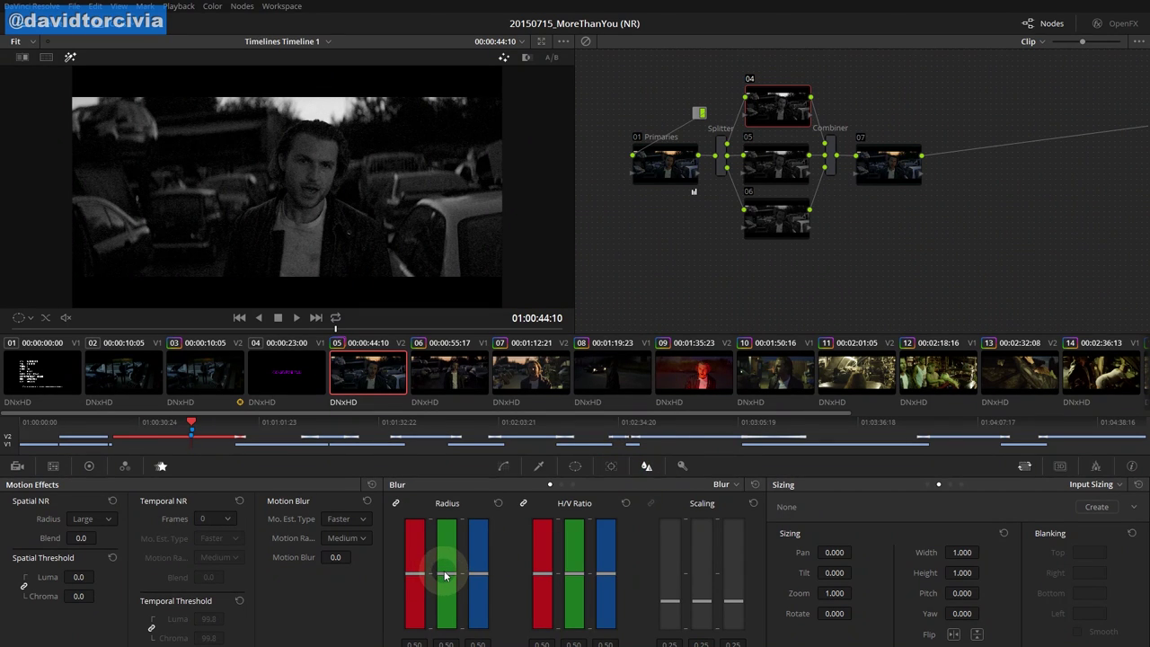
left_click_drag(446, 575, 445, 547)
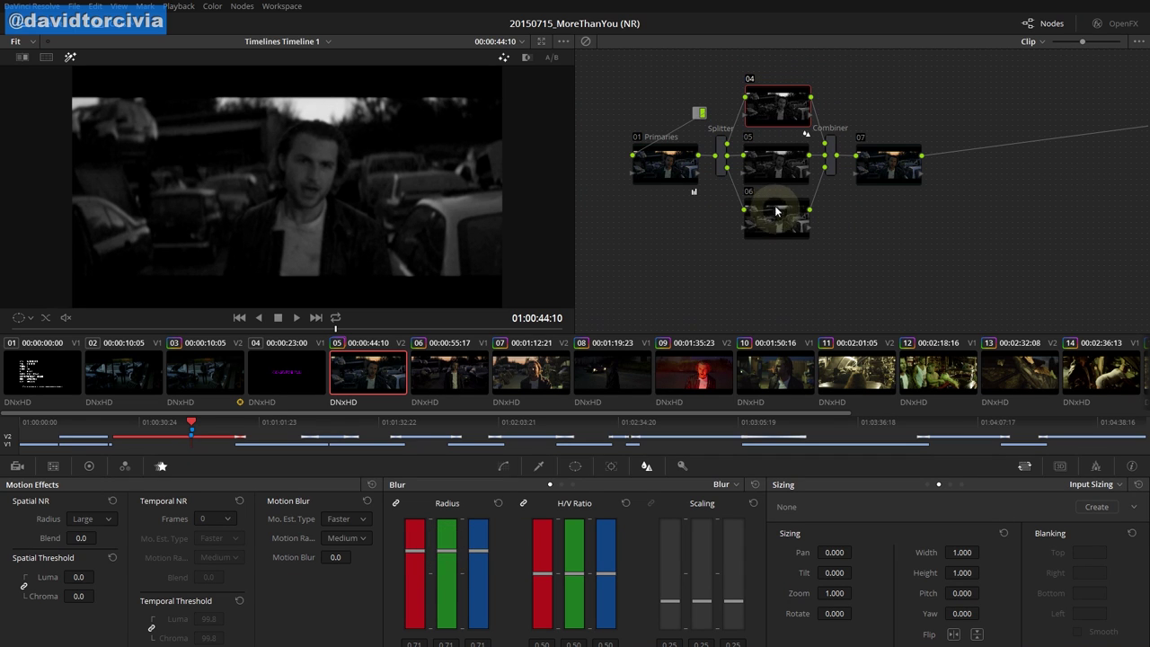
left_click(764, 232)
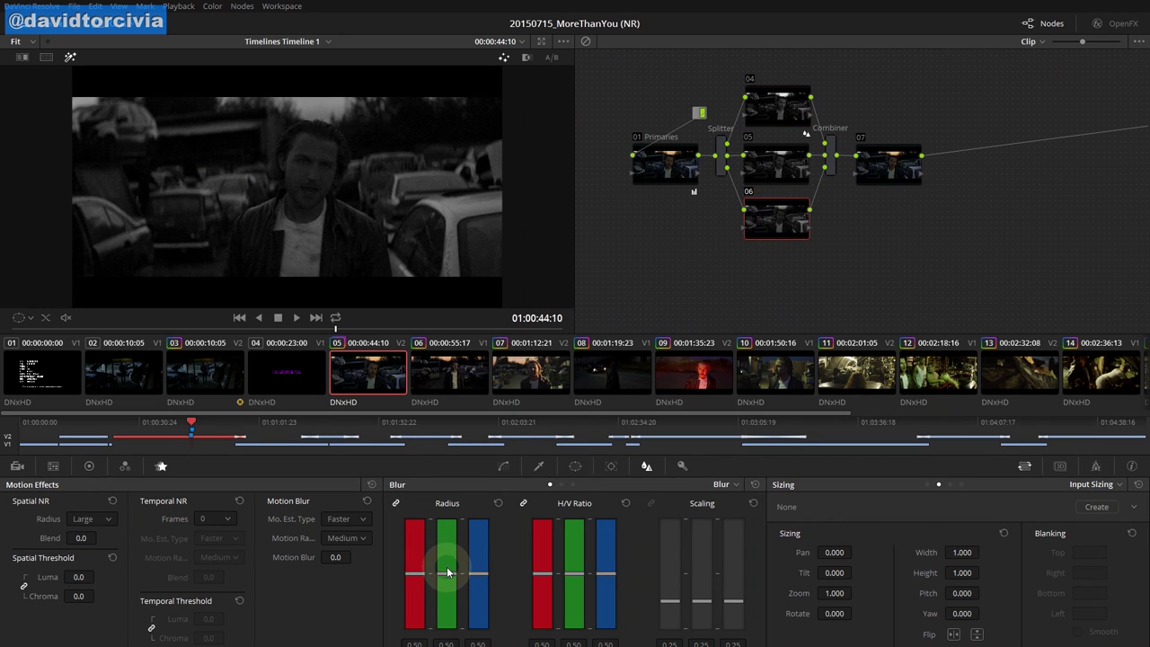
left_click_drag(447, 576, 448, 556)
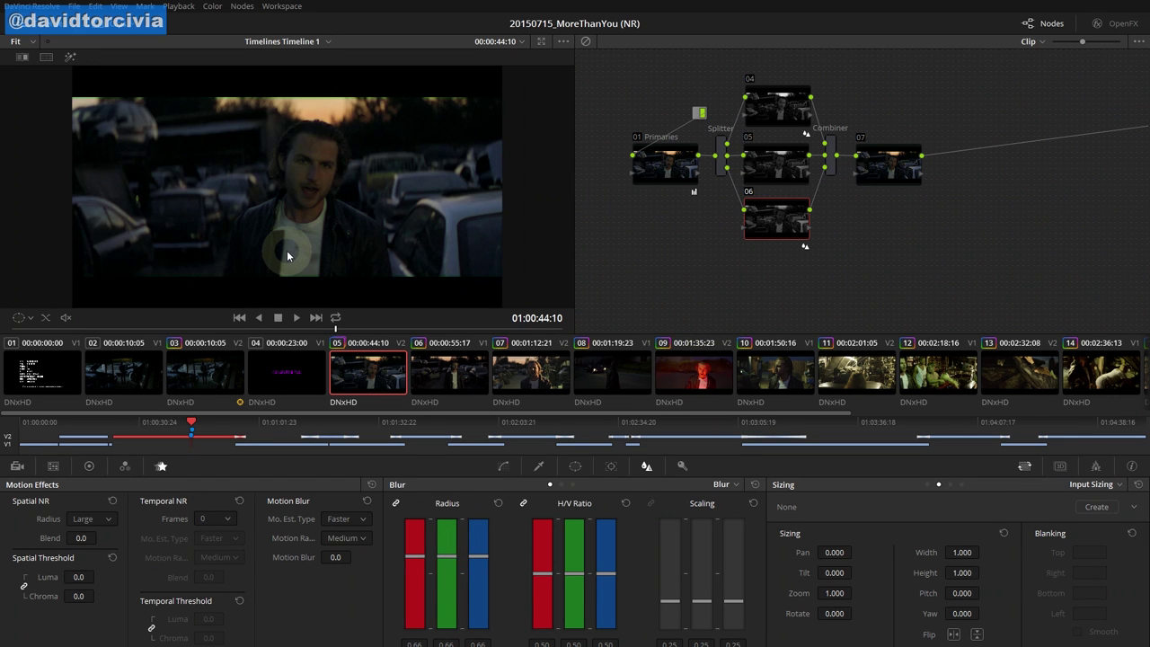
Compare the channel-blurred image with the reference wipe in the enlarged viewer
key("shift+f")
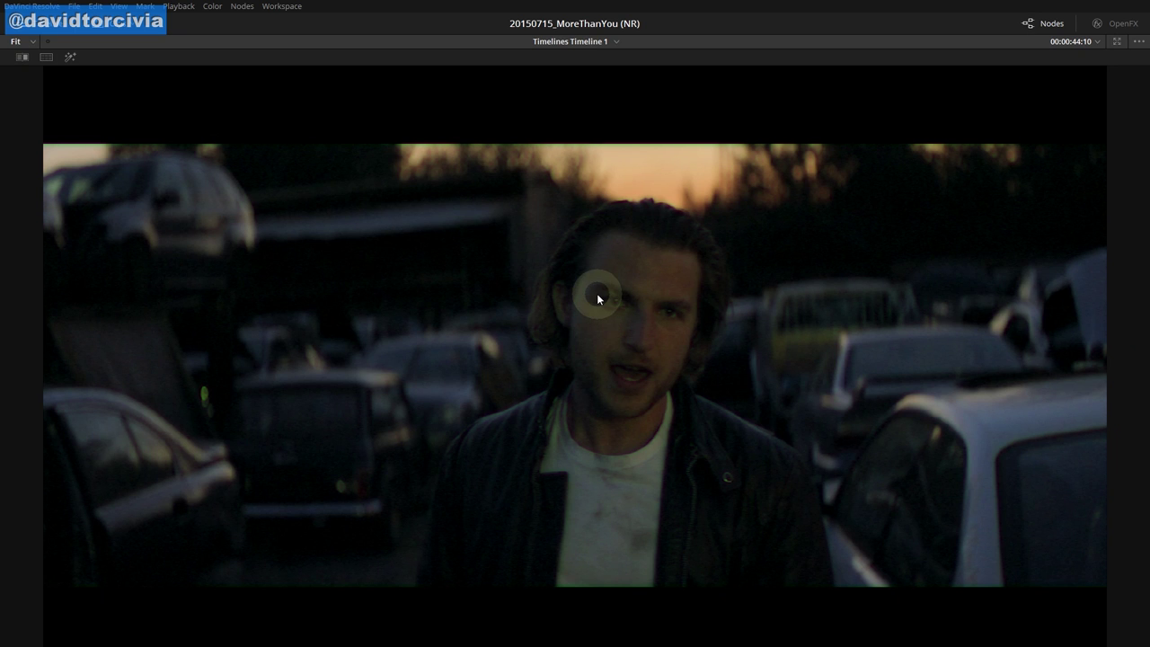
key("ctrl+w")
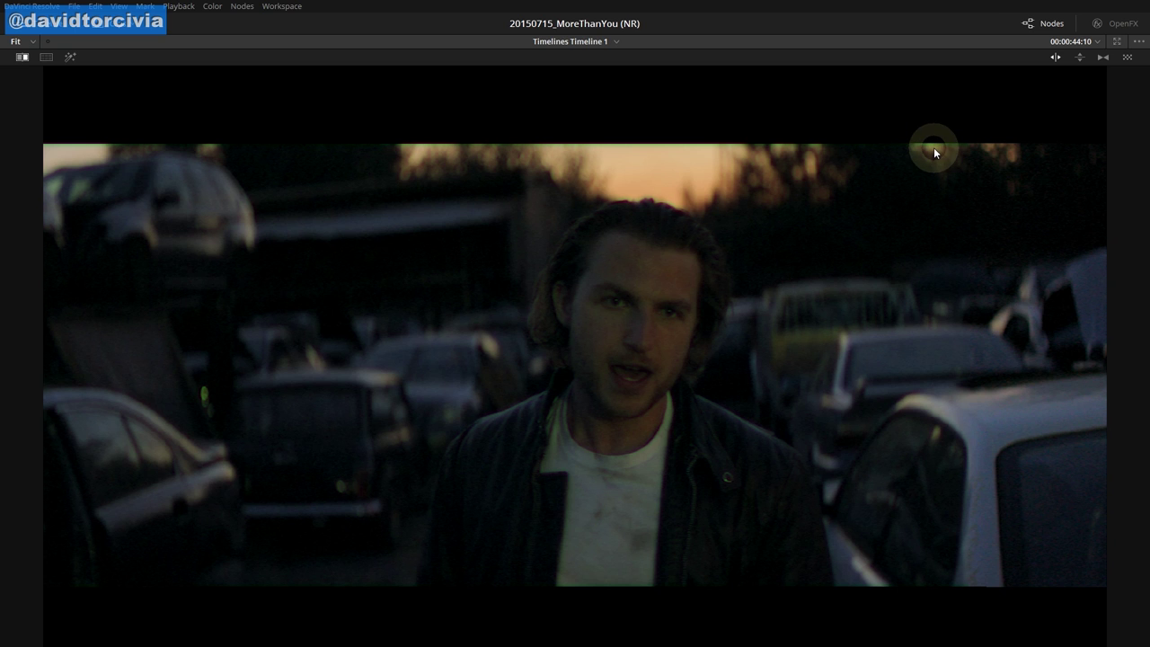
key("shift+f")
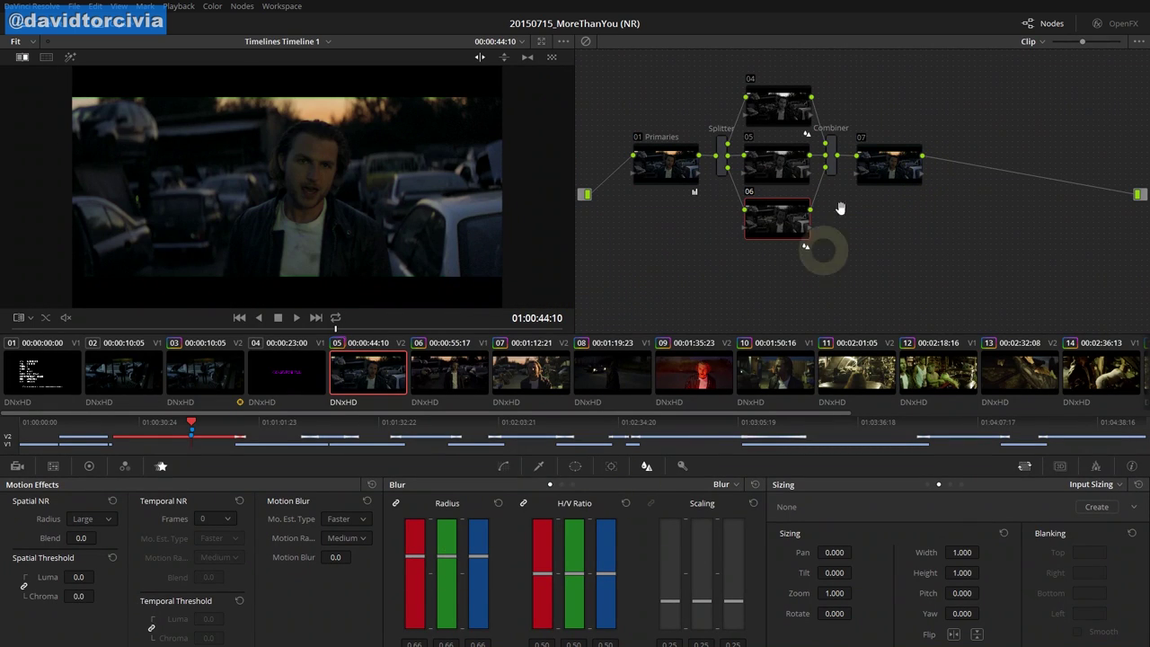
Try a blur H/V Ratio of 0.98 on node 06 and 0.96 on node 04, check it enlarged, and restore both to 0.50
left_click_drag(573, 572, 579, 519)
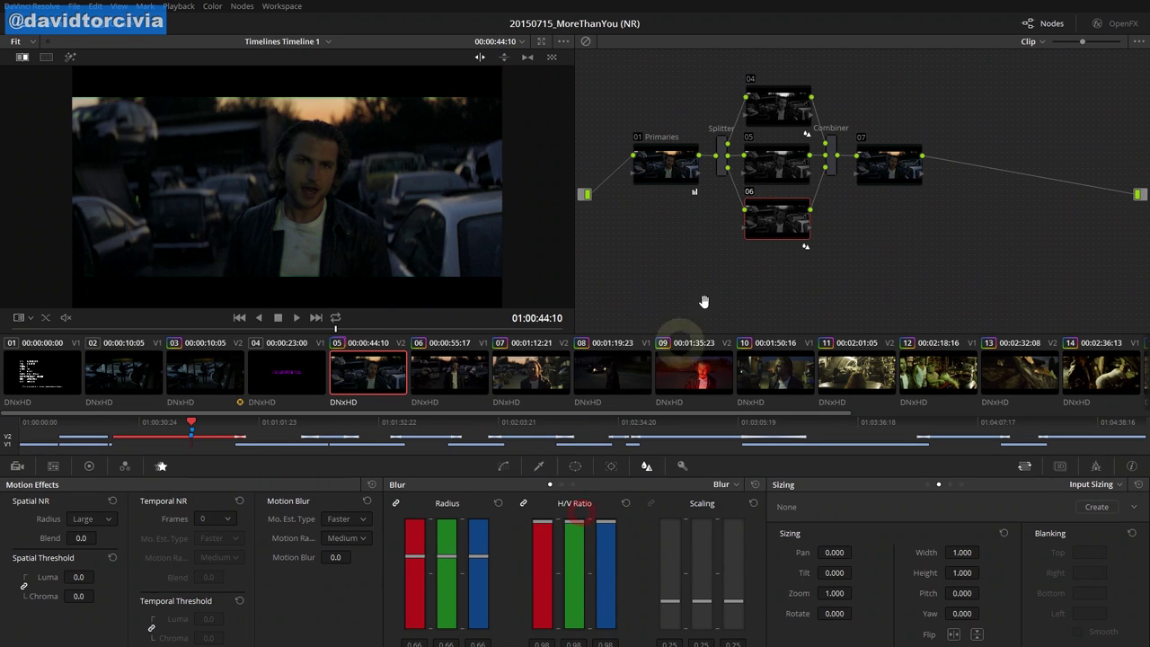
left_click(783, 106)
left_click_drag(578, 572, 599, 519)
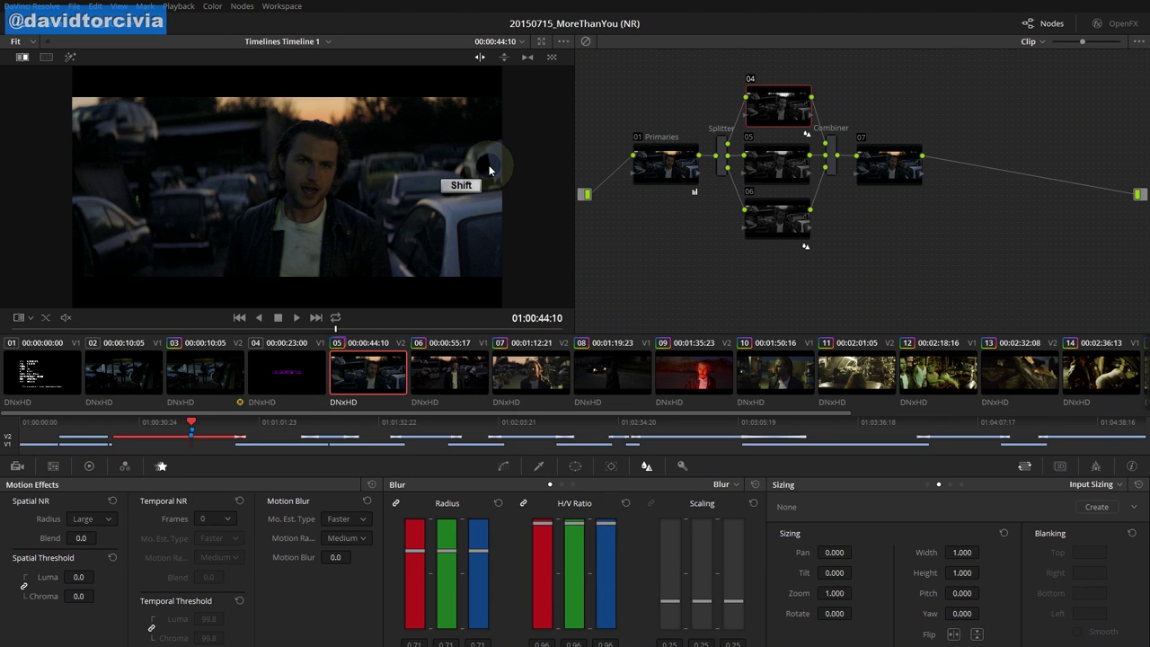
key("shift+f")
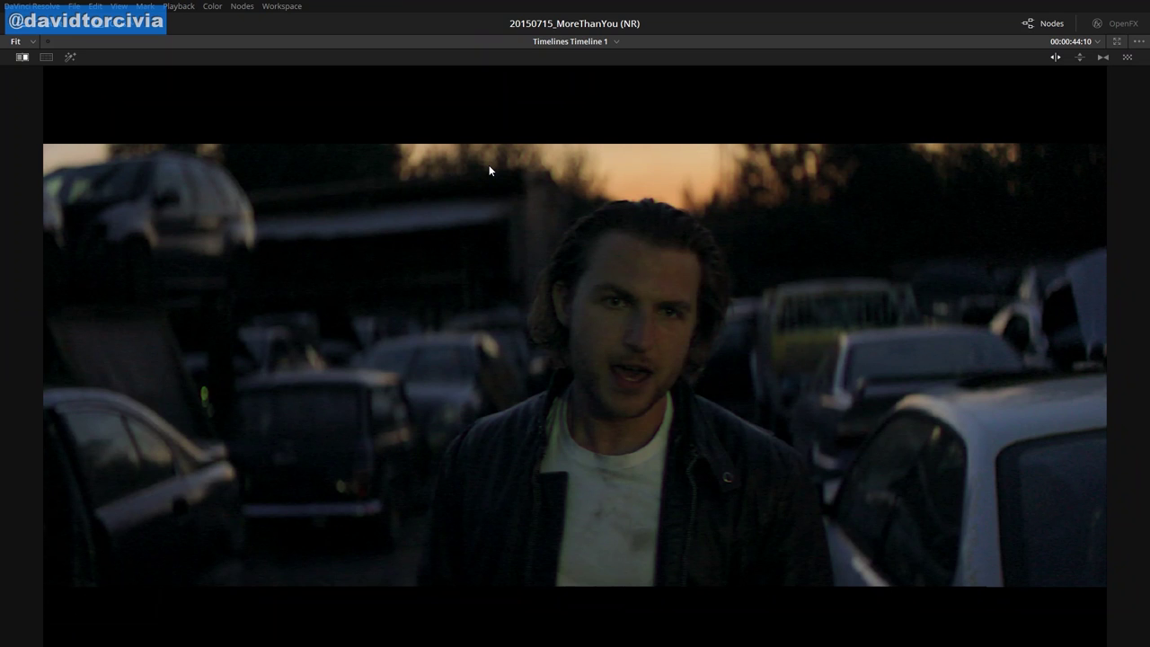
key("shift+f")
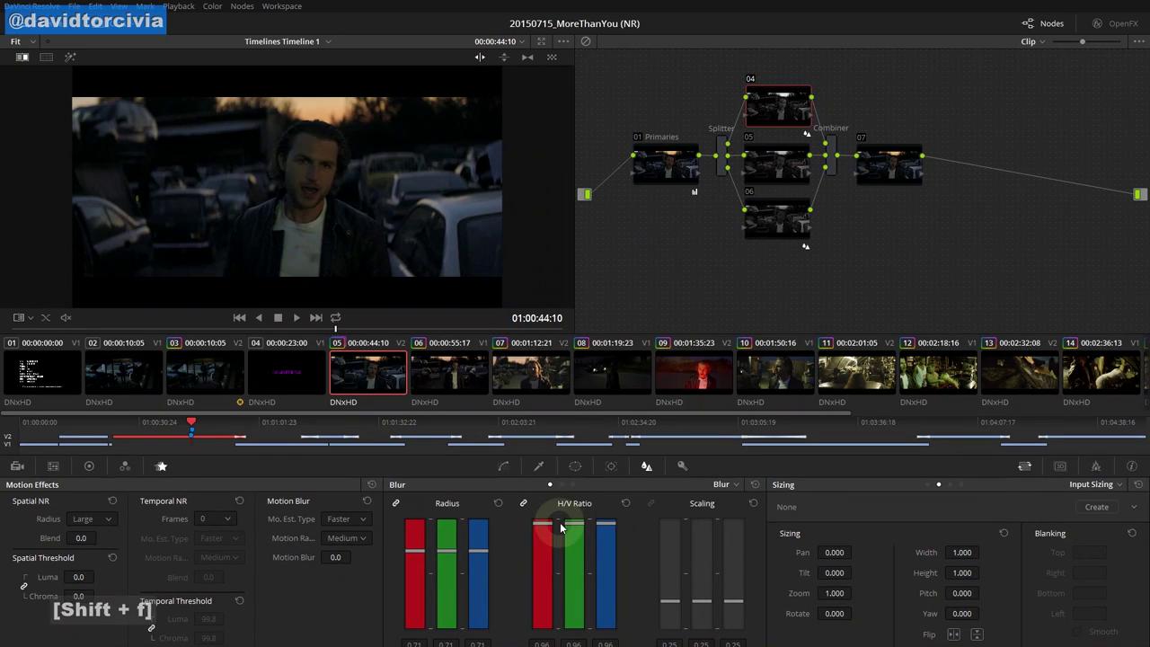
left_click_drag(573, 523, 576, 572)
left_click(787, 242)
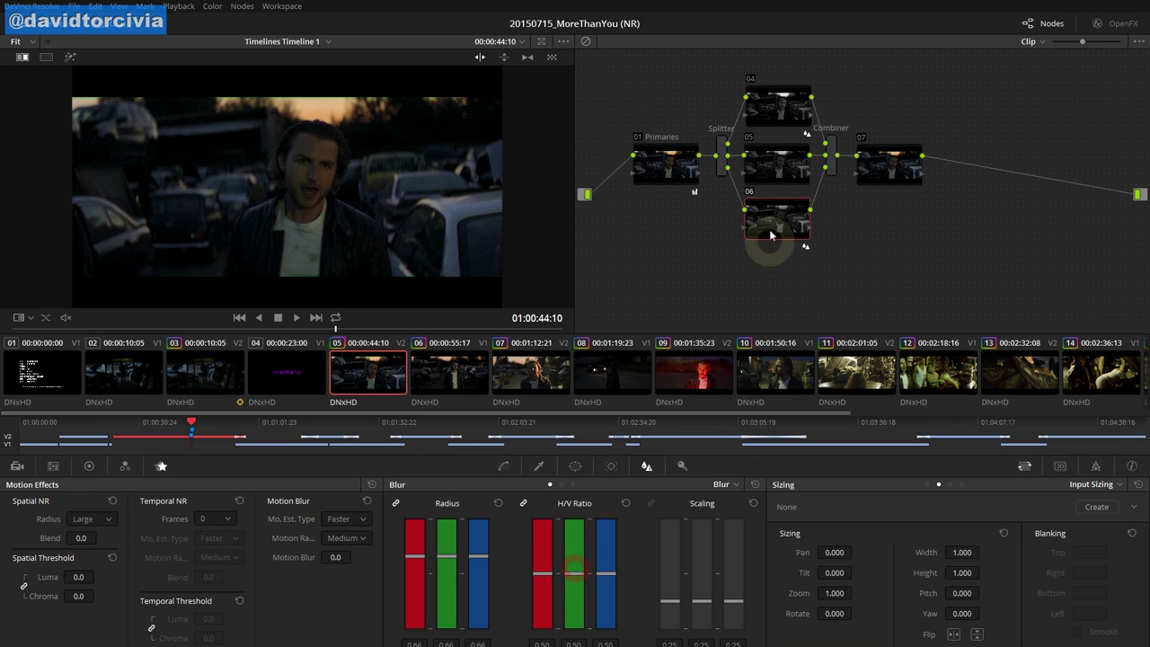
Select node 05 and switch its sizing mode to Node Sizing
left_click(777, 169)
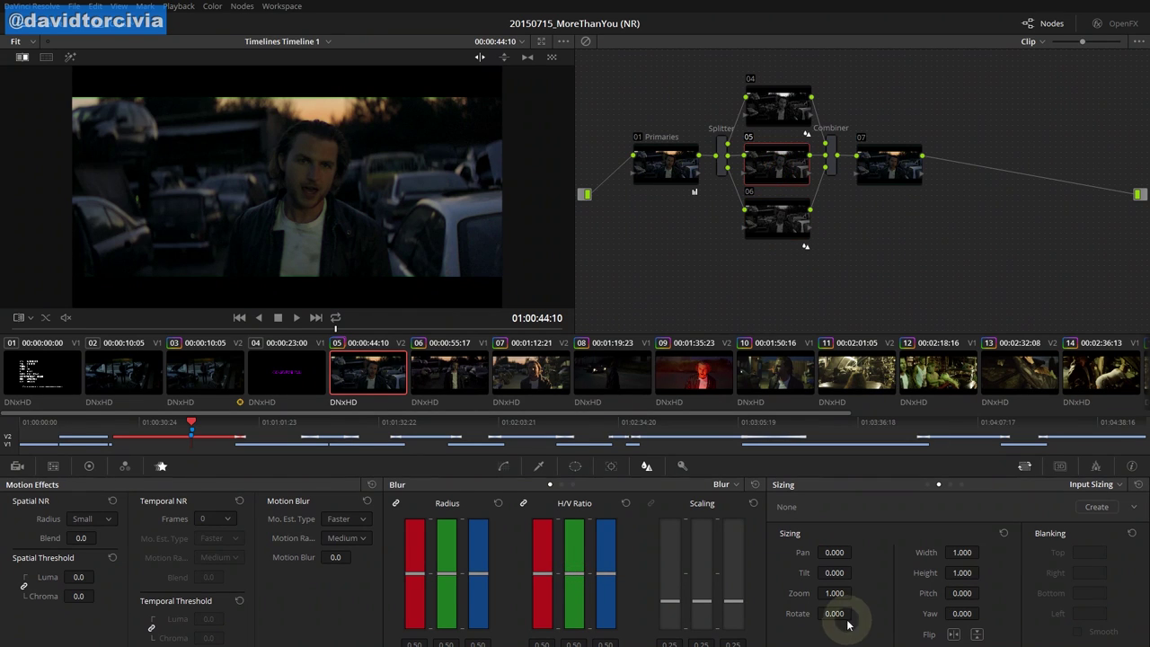
left_click(1108, 483)
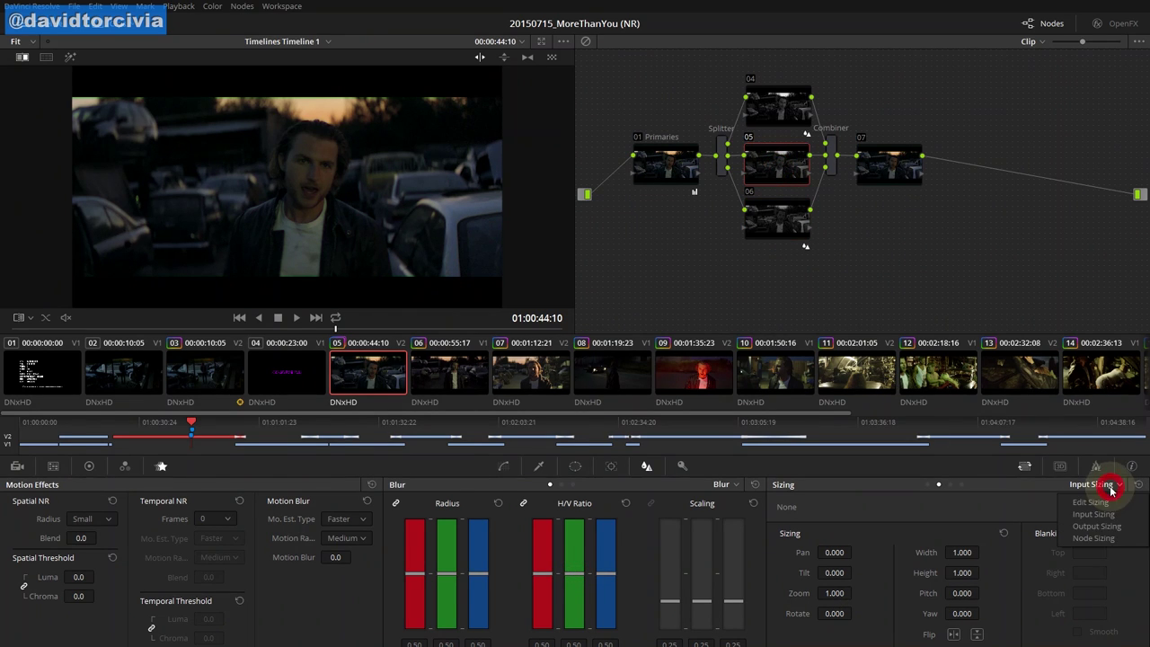
left_click(1093, 537)
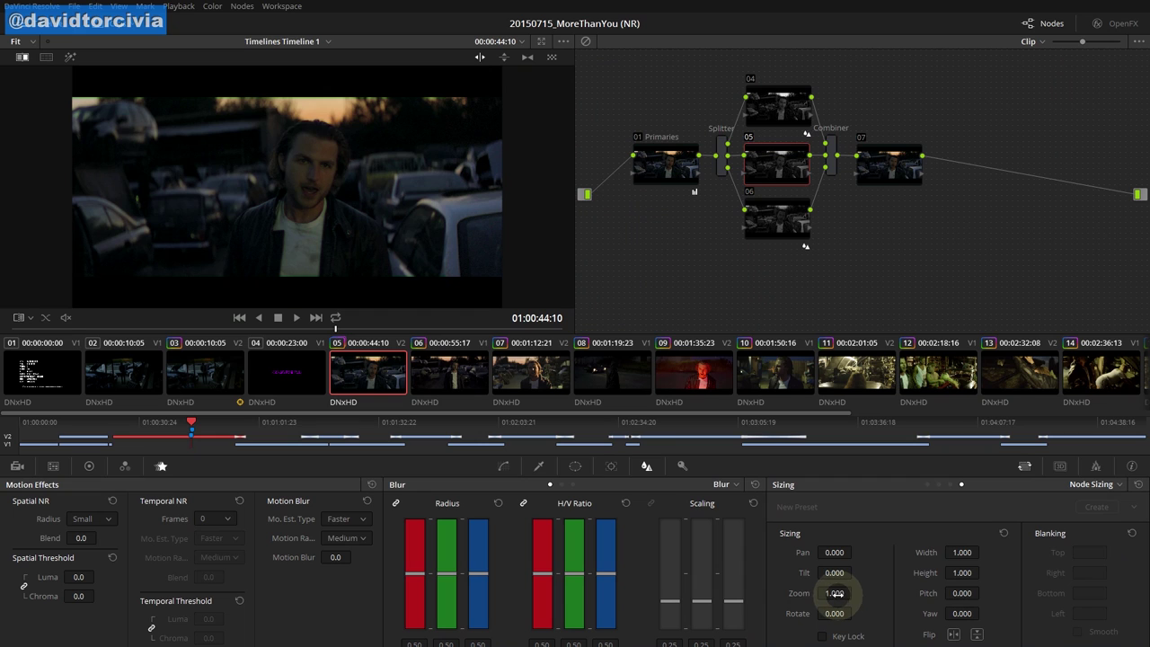
Try a Zoom of 0.990 on node 05, check it enlarged, and undo the zoom along with the trial pan and tilt changes
left_click_drag(835, 593, 835, 593)
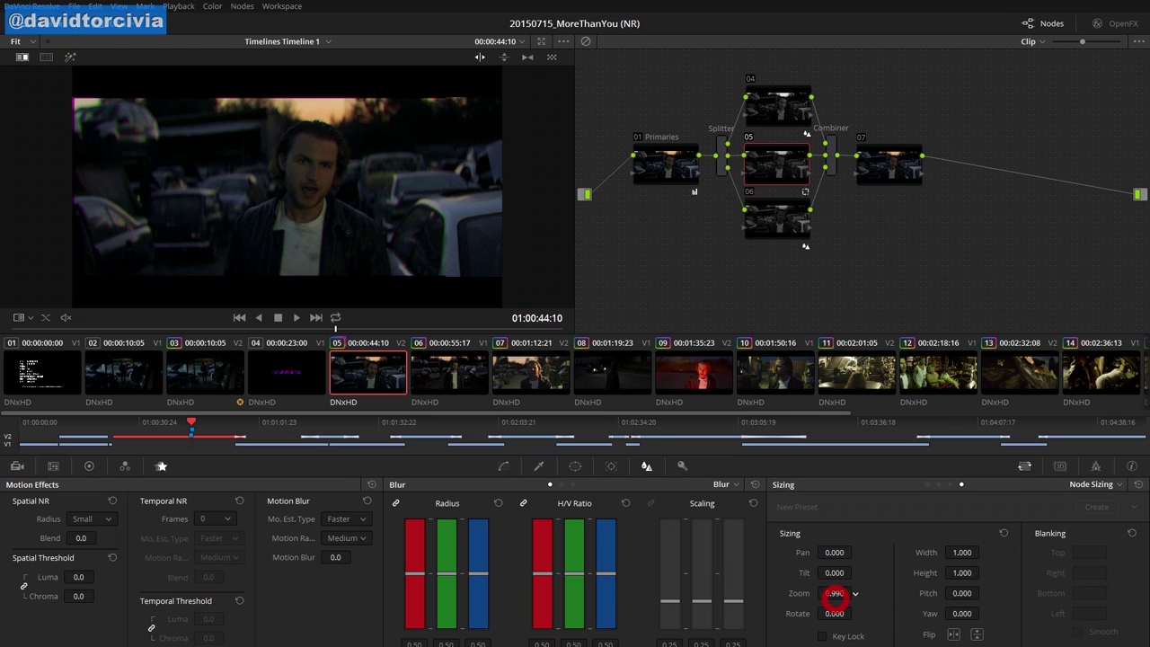
key("shift+f")
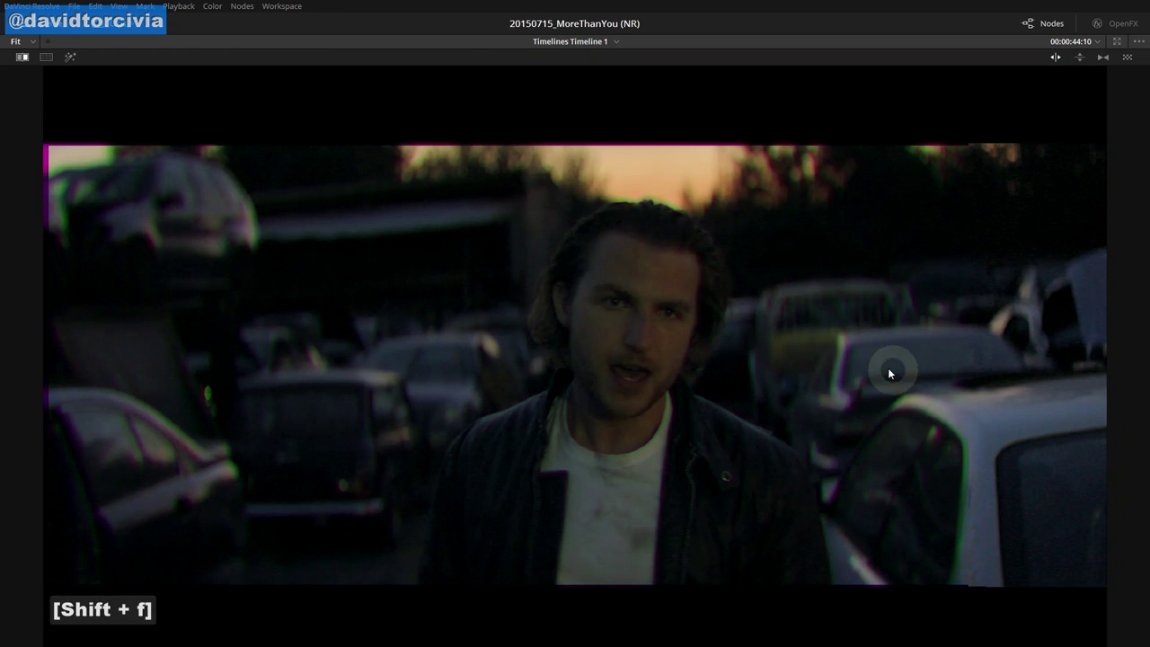
key("shift+f")
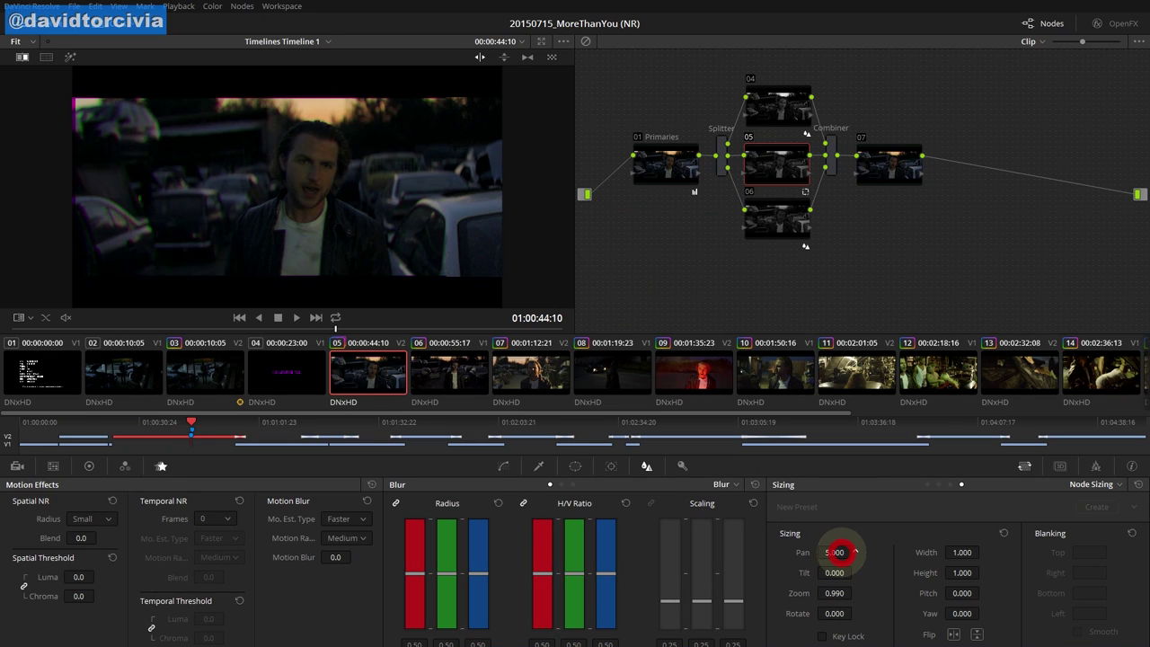
key("ctrl+z")
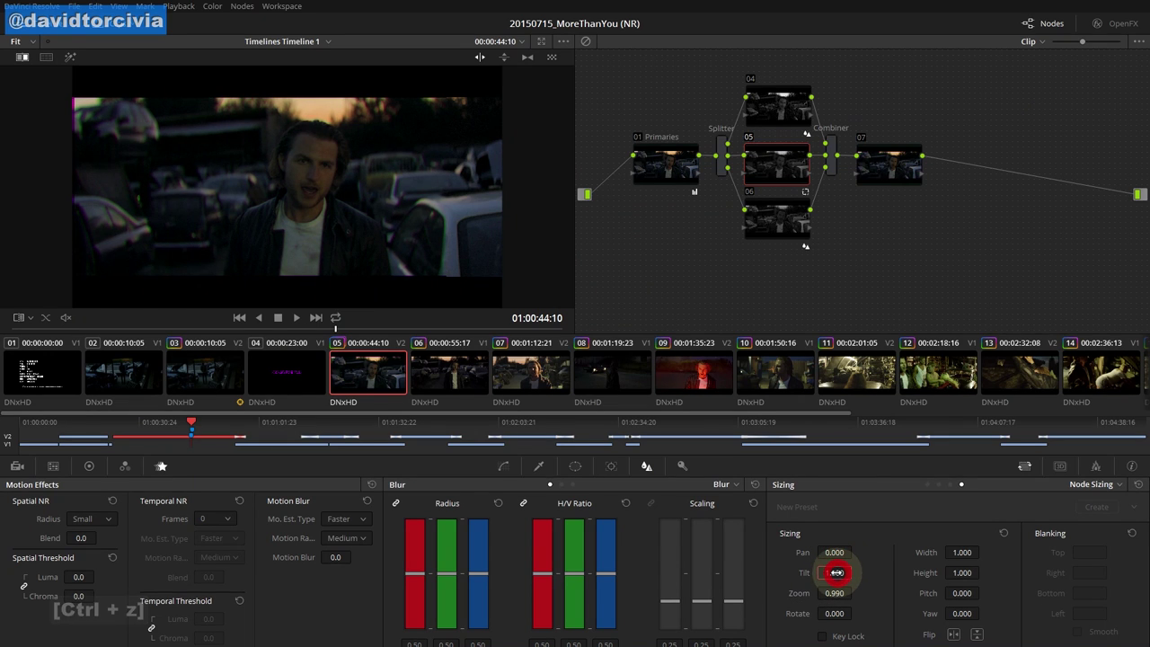
key("ctrl+z")
key("ctrl+z")
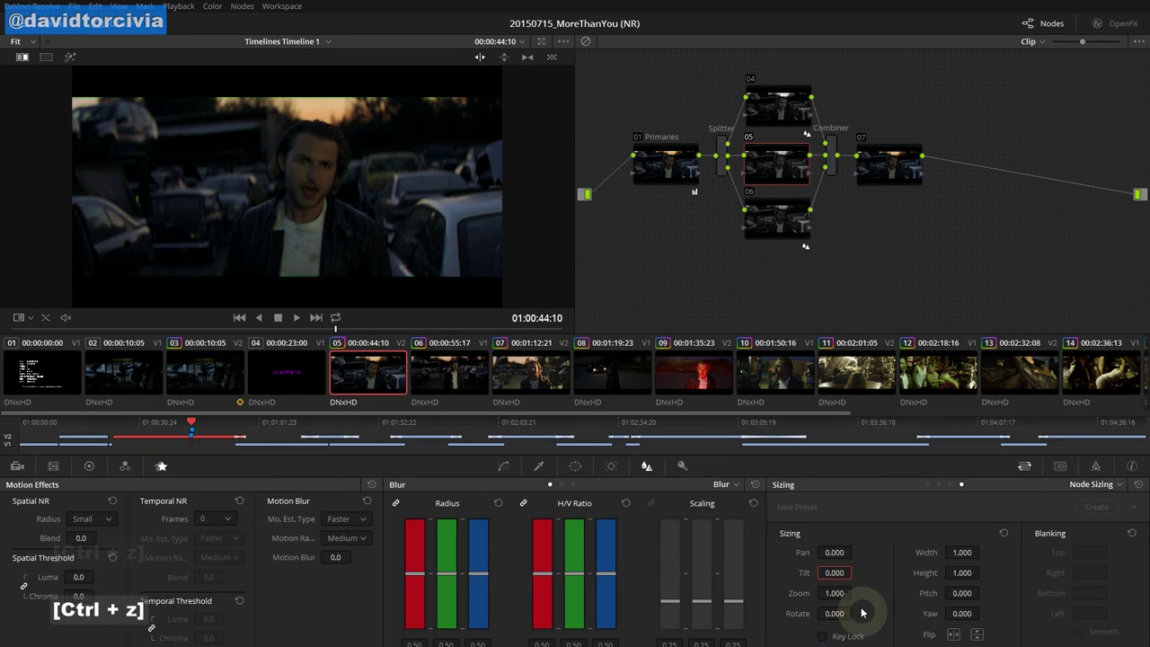
Set node 05's Zoom to 0.996 and check the channel offset in the enlarged viewer
mouse_move(853, 593)
left_mouse_down()
mouse_move(835, 593)
mouse_move(847, 592)
left_mouse_up()
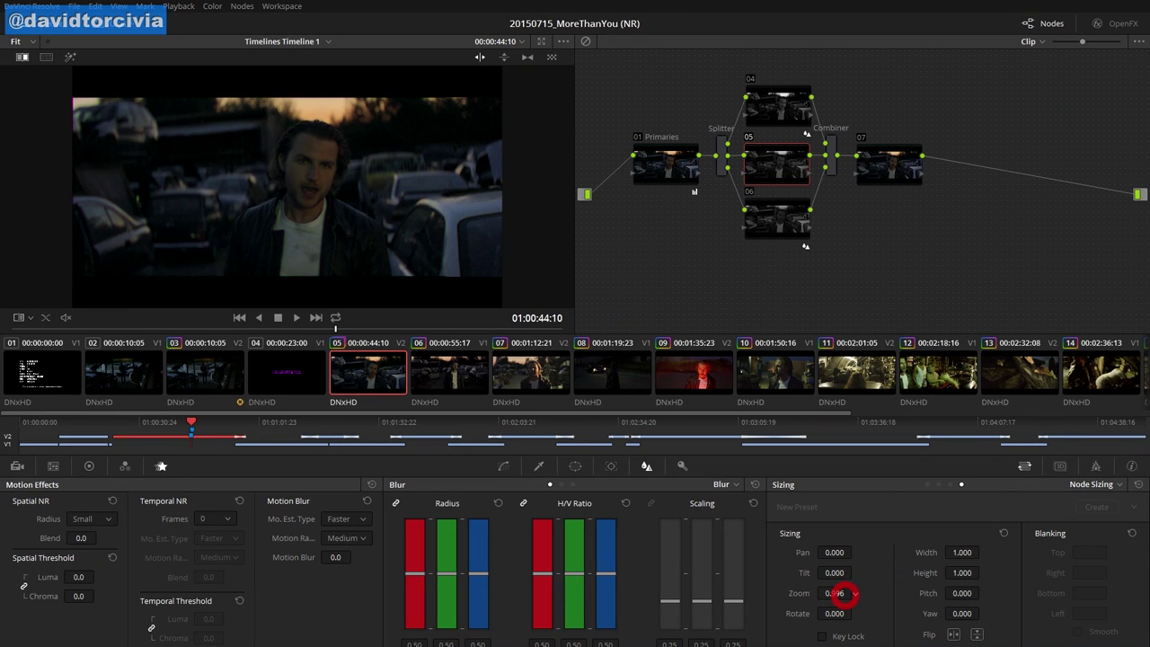
key("shift+f")
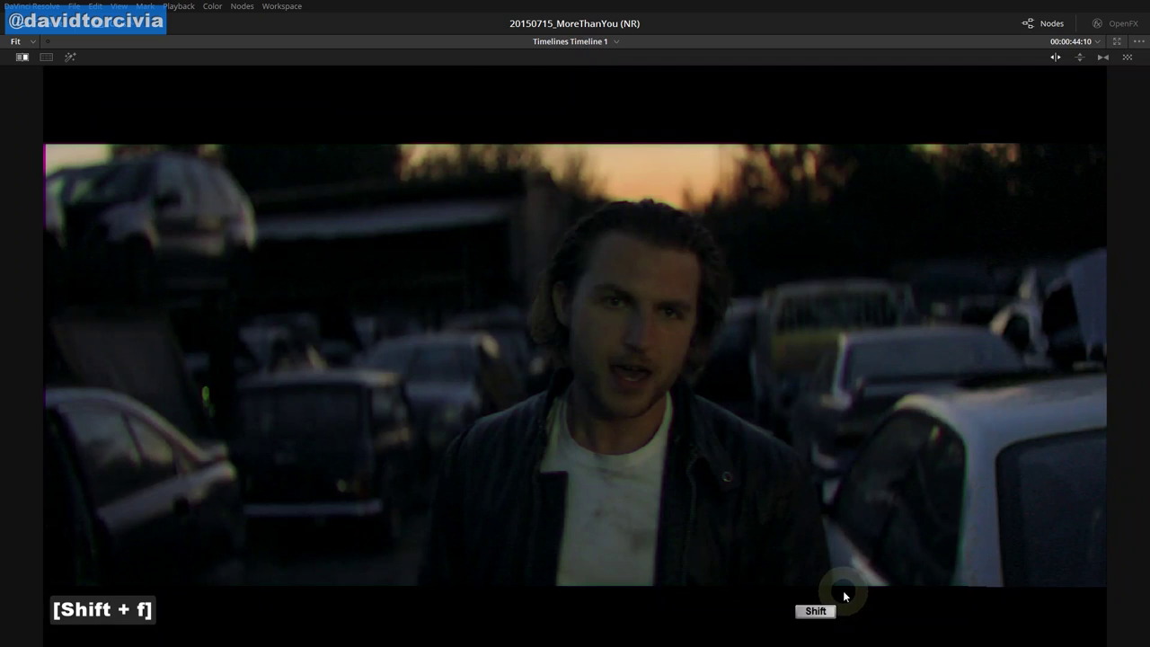
Check node 05's channel offset at the edges of the enlarged shot, and reset all of the clip's grades and nodes
left_click(930, 99)
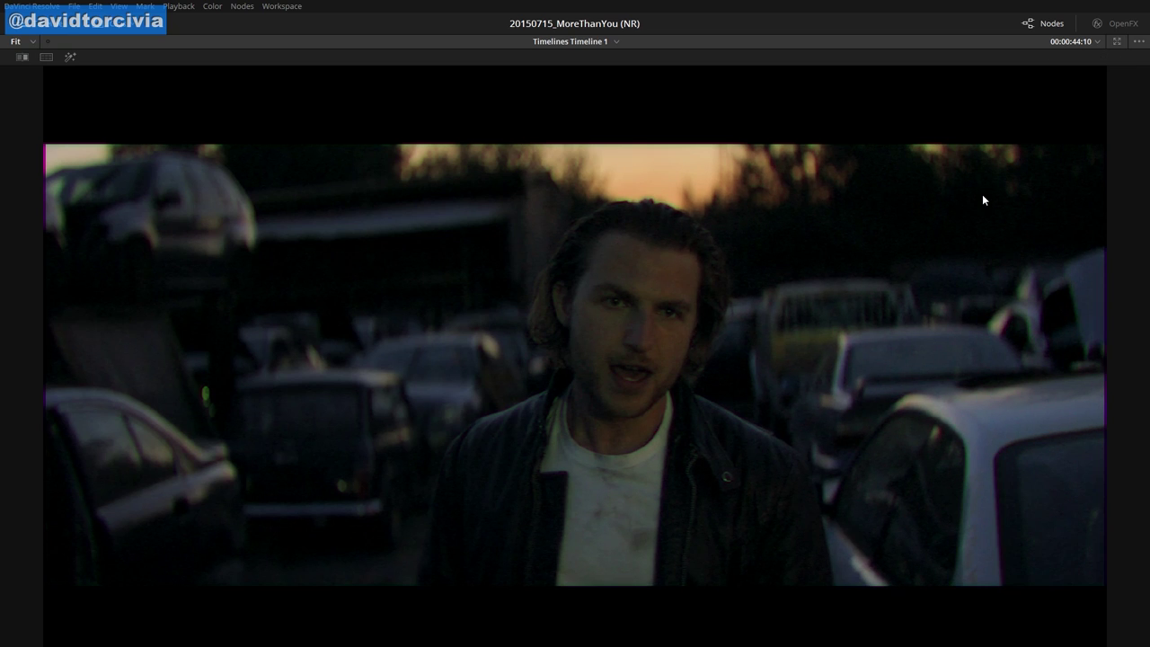
left_click(998, 203)
key("shift+f")
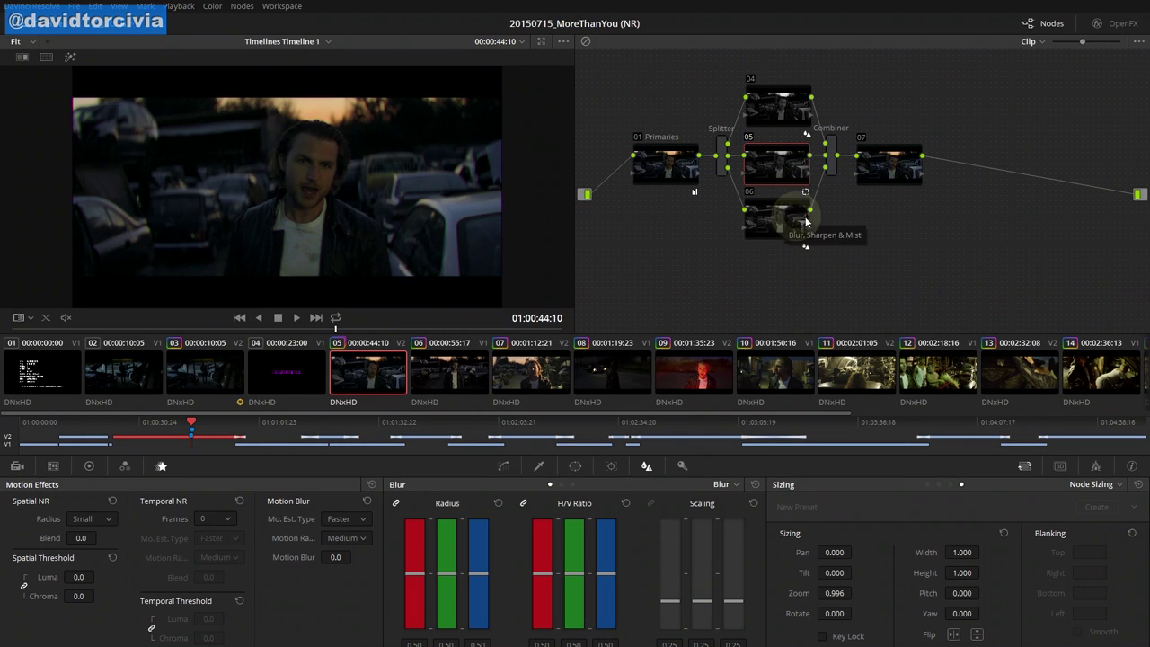
right_click(867, 228)
left_click(907, 229)
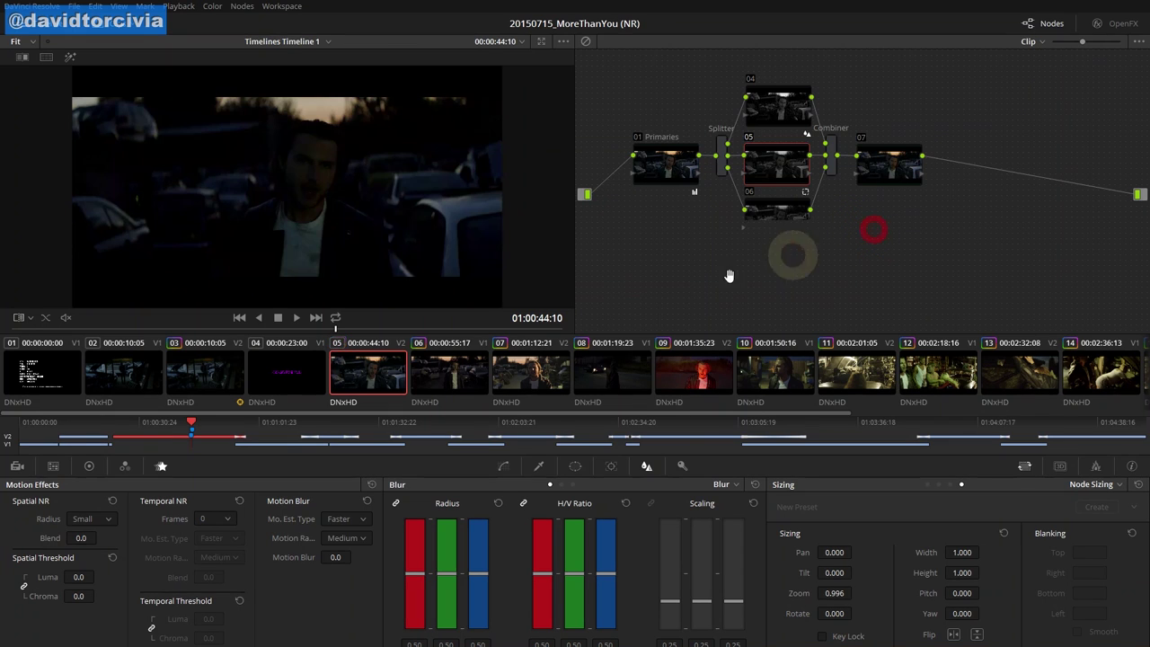
Load Version 1 of clip 05 and copy the grade of its Primaries node
right_click(384, 368)
left_click(441, 20)
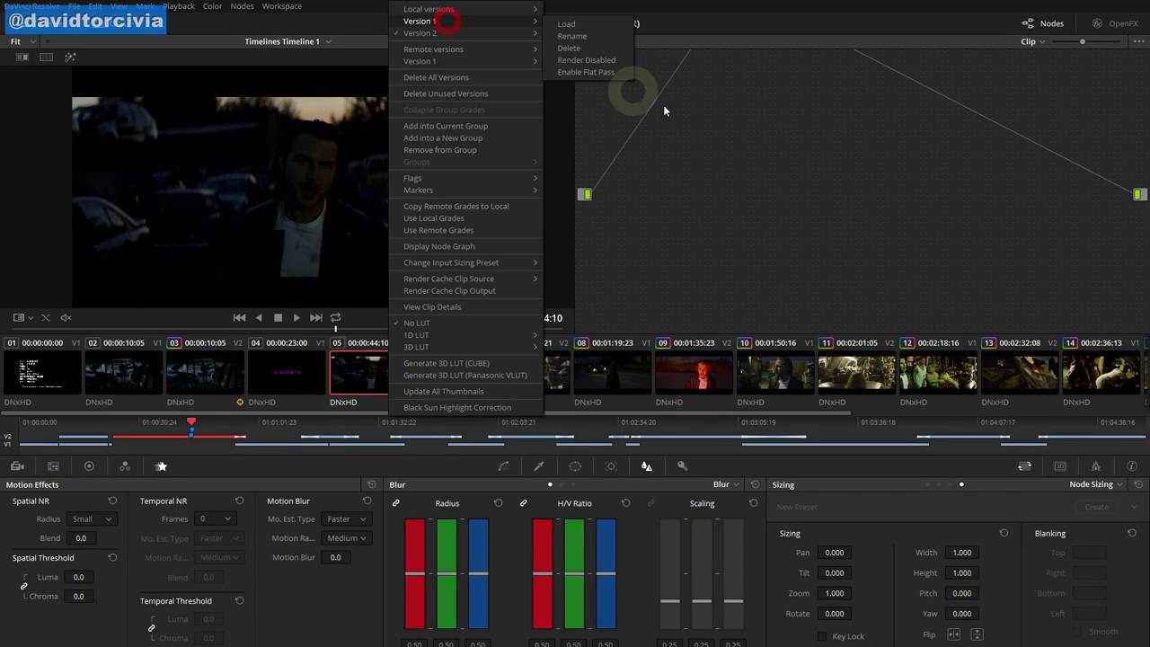
left_click(588, 21)
left_click(654, 155)
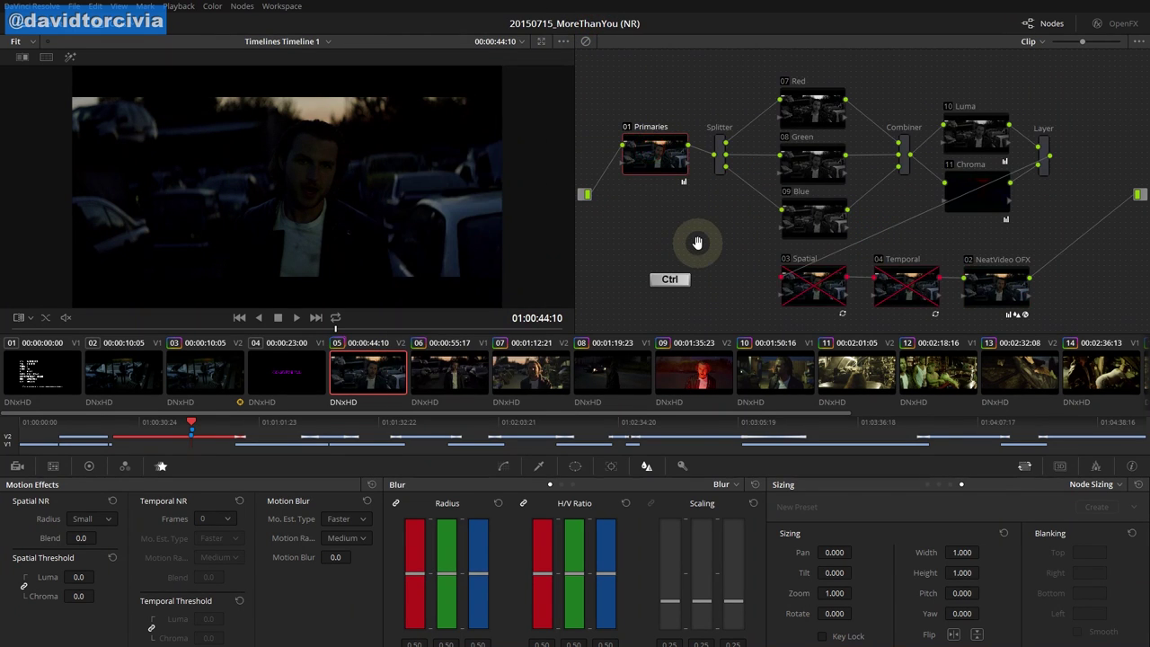
key("ctrl+c")
key("ctrl+c")
key("ctrl+z")
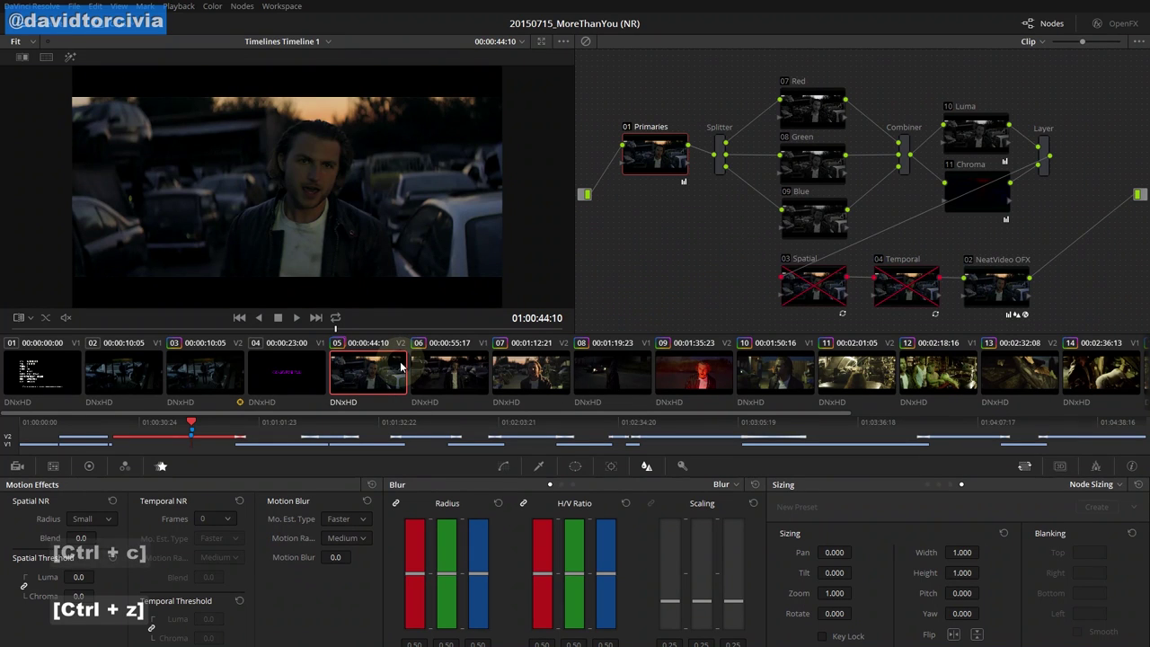
left_click(668, 157)
key("ctrl+c")
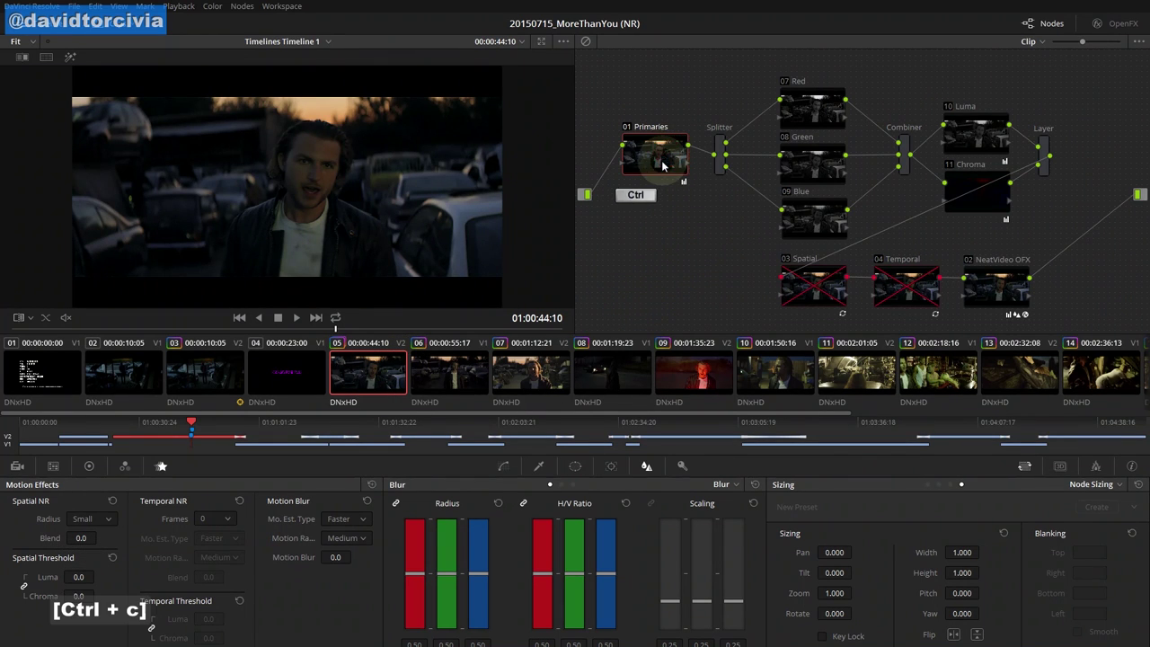
Load Version 2 of clip 05 and paste the copied Primaries grade onto its node 01
right_click(388, 369)
left_click(480, 33)
left_click(565, 37)
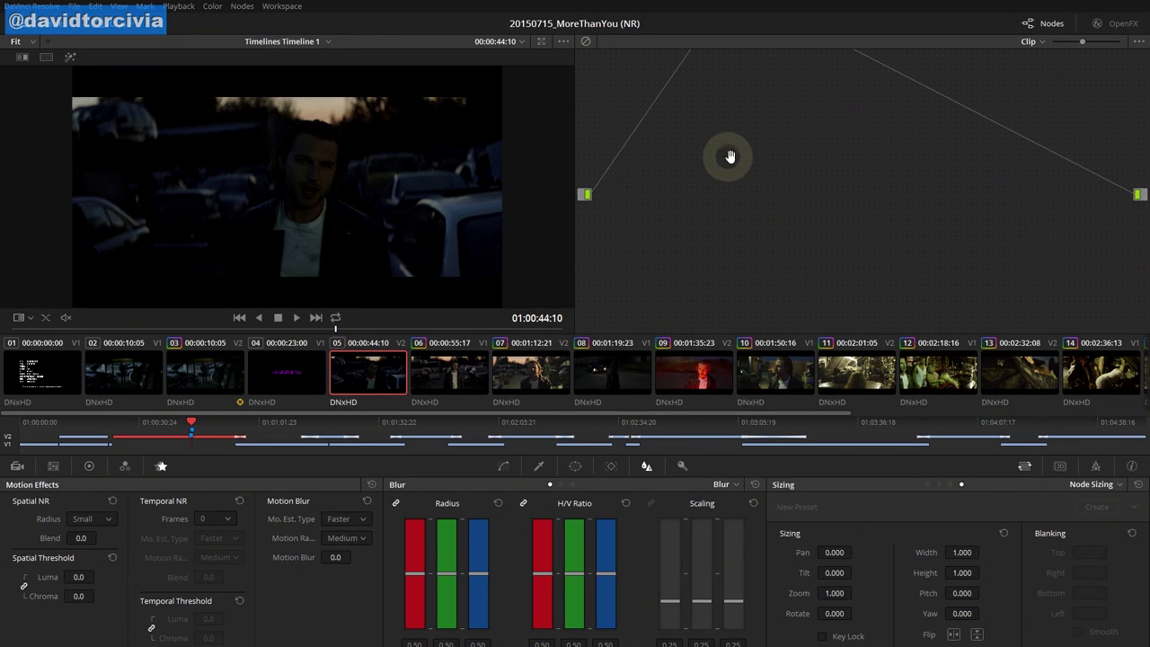
left_click_drag(745, 114, 695, 241)
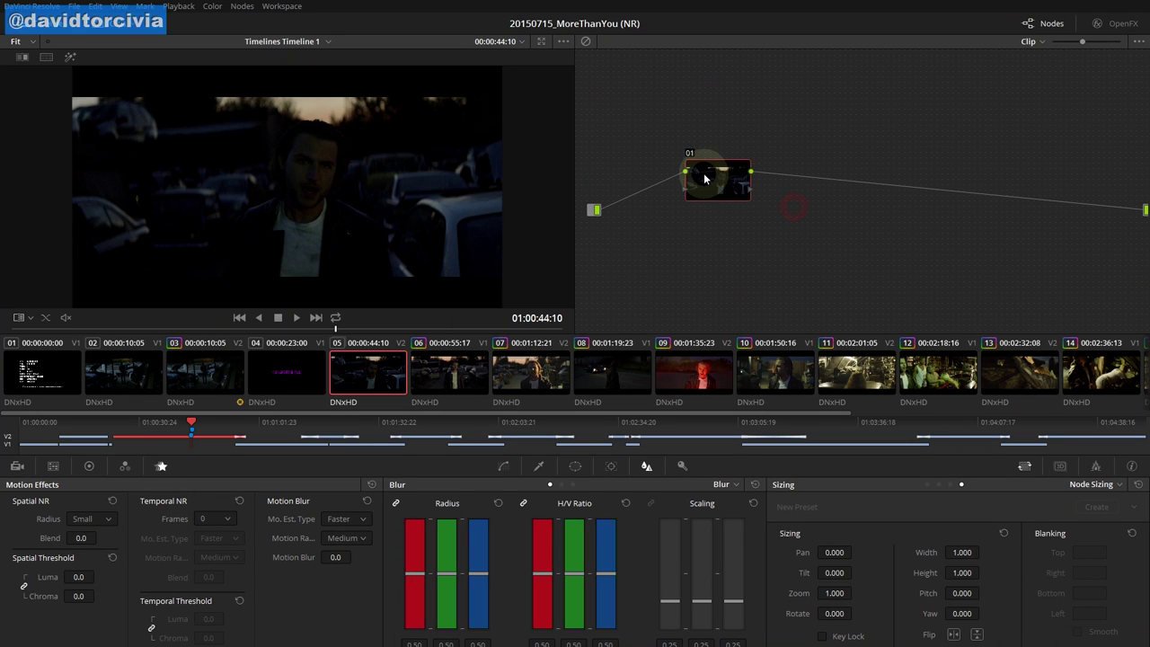
key("ctrl+v")
Add a serial node behind the Primaries node and a parallel node beneath it
left_click(678, 171)
key("alt+s")
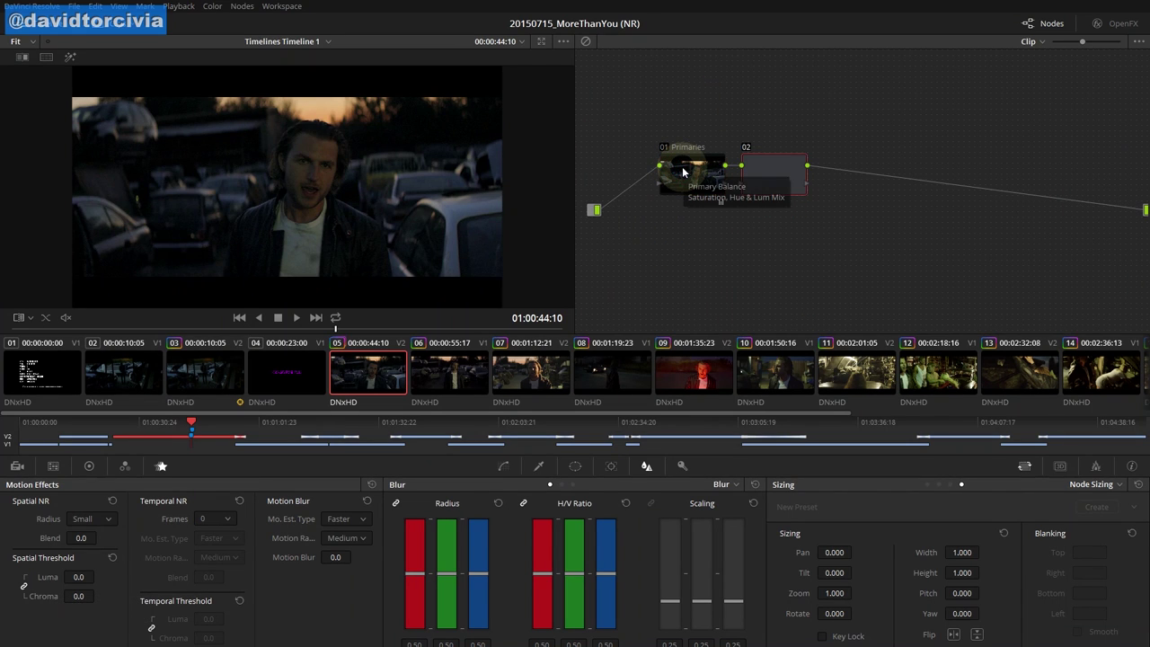
key("alt+p")
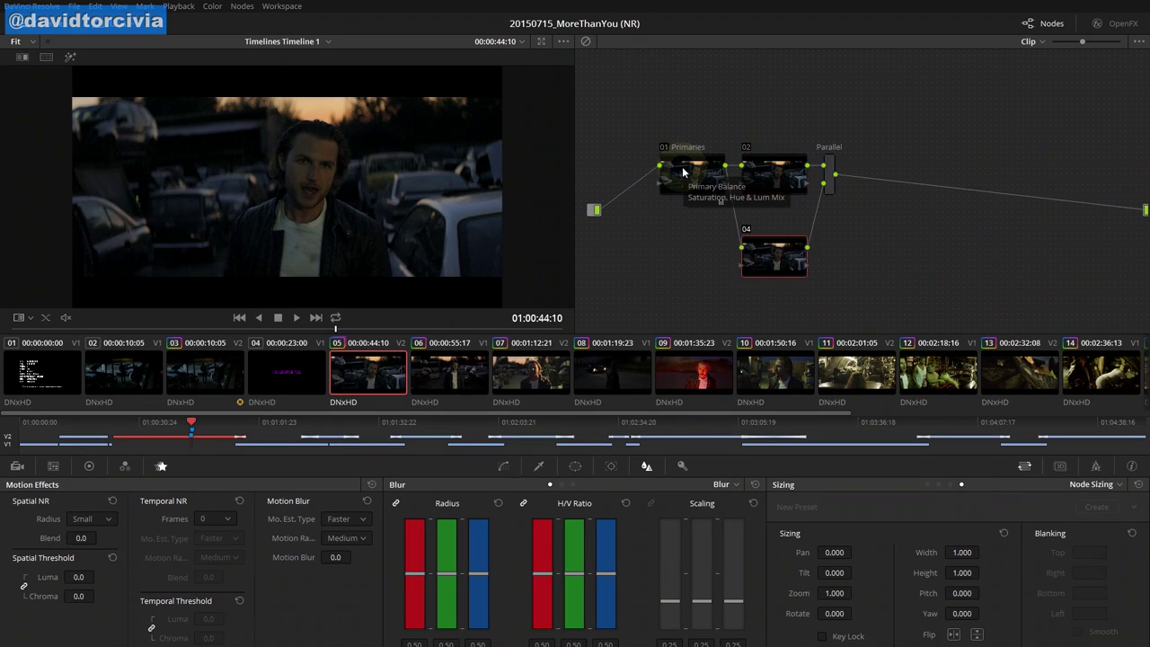
Morph the parallel mixer into a layer mixer and set its composite mode to Add
right_click(829, 168)
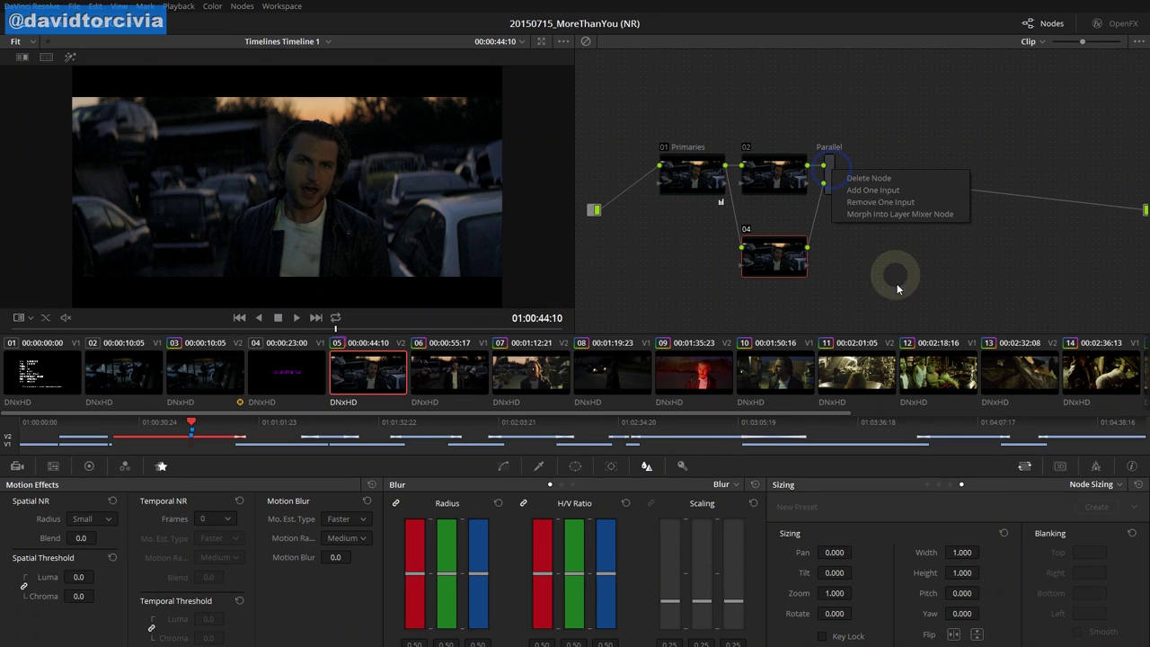
left_click(898, 208)
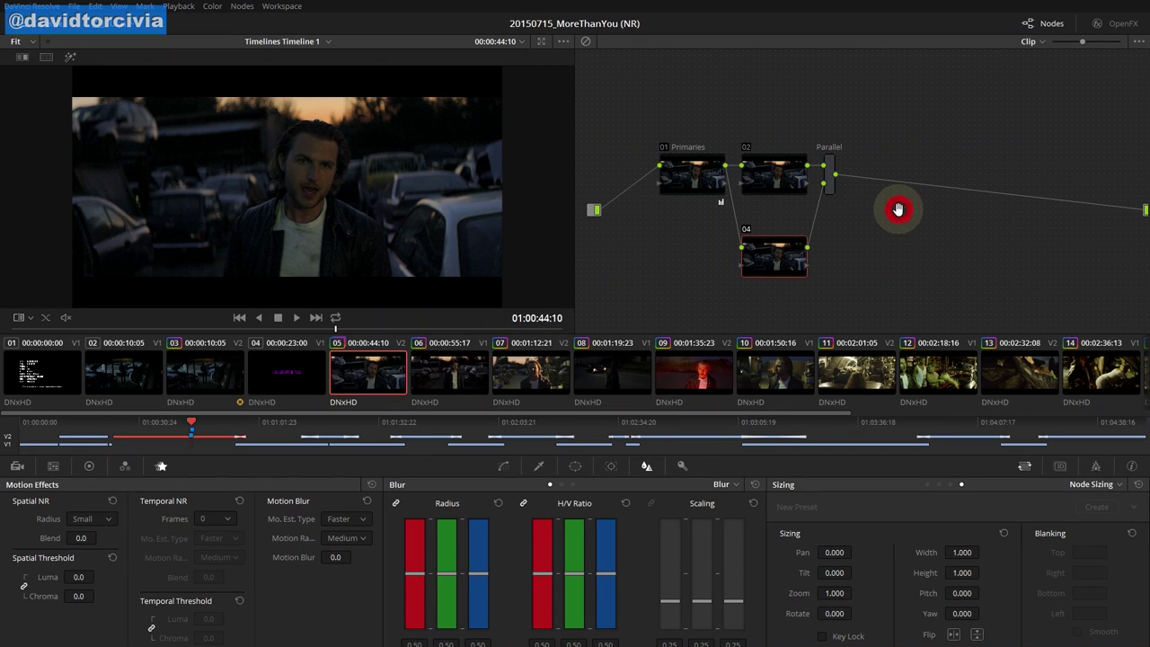
right_click(827, 167)
mouse_move(902, 219)
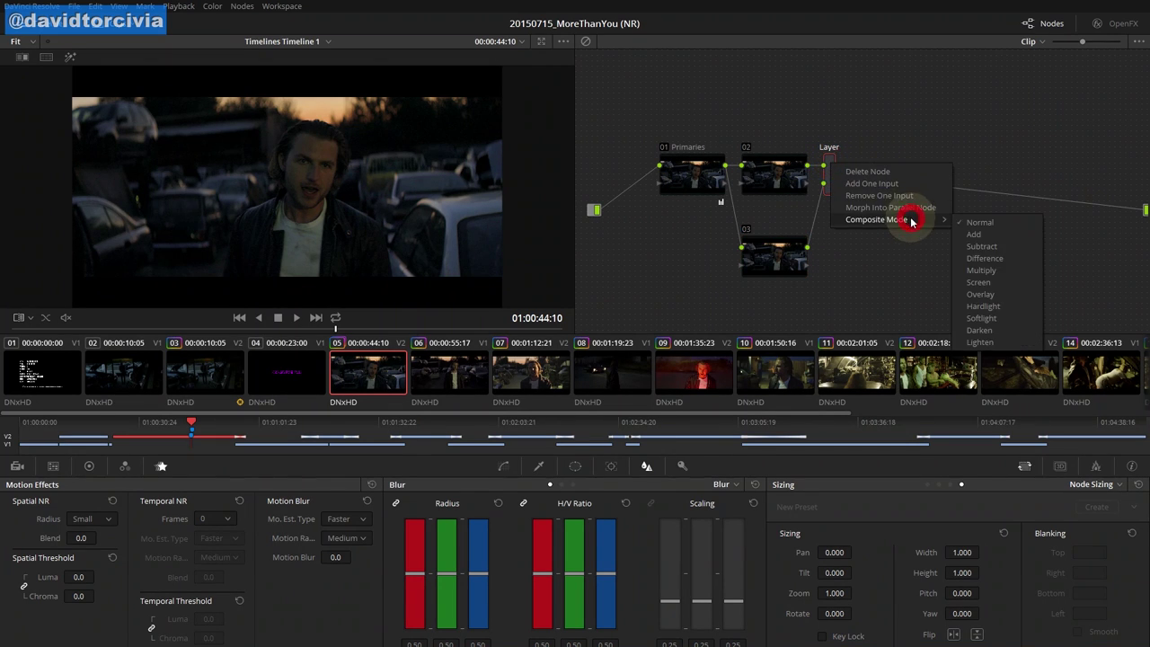
left_click(979, 229)
Desaturate node 02 to keep only the luma, and set node 03's luma gain to 0.00 to isolate the chroma
left_click(775, 173)
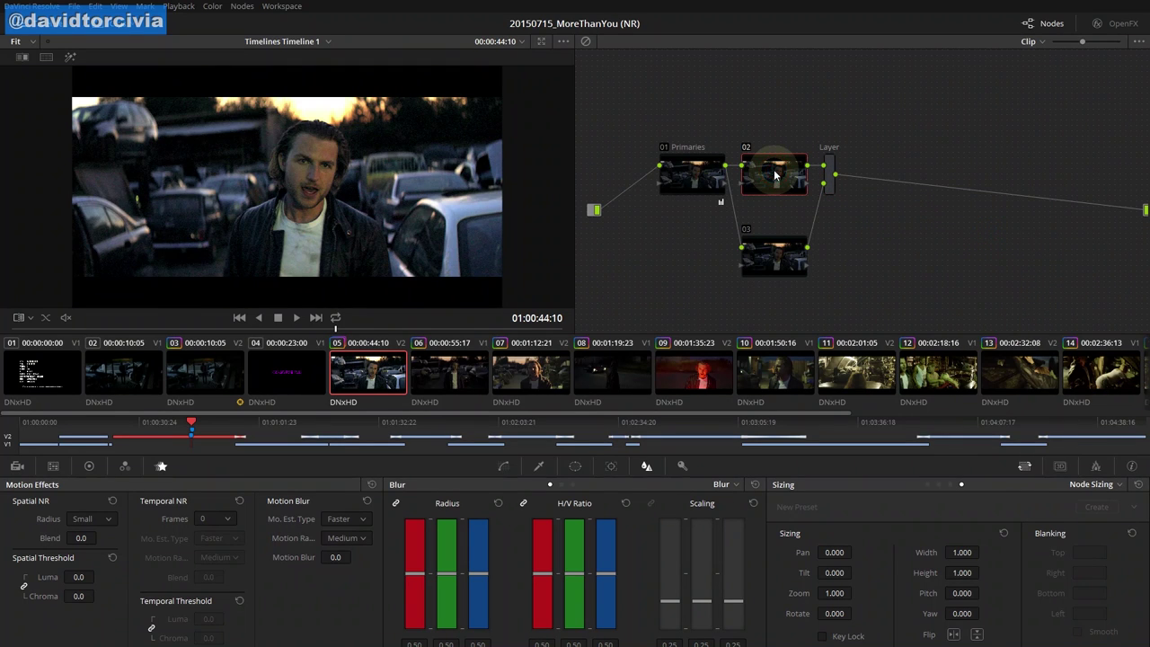
left_click(89, 466)
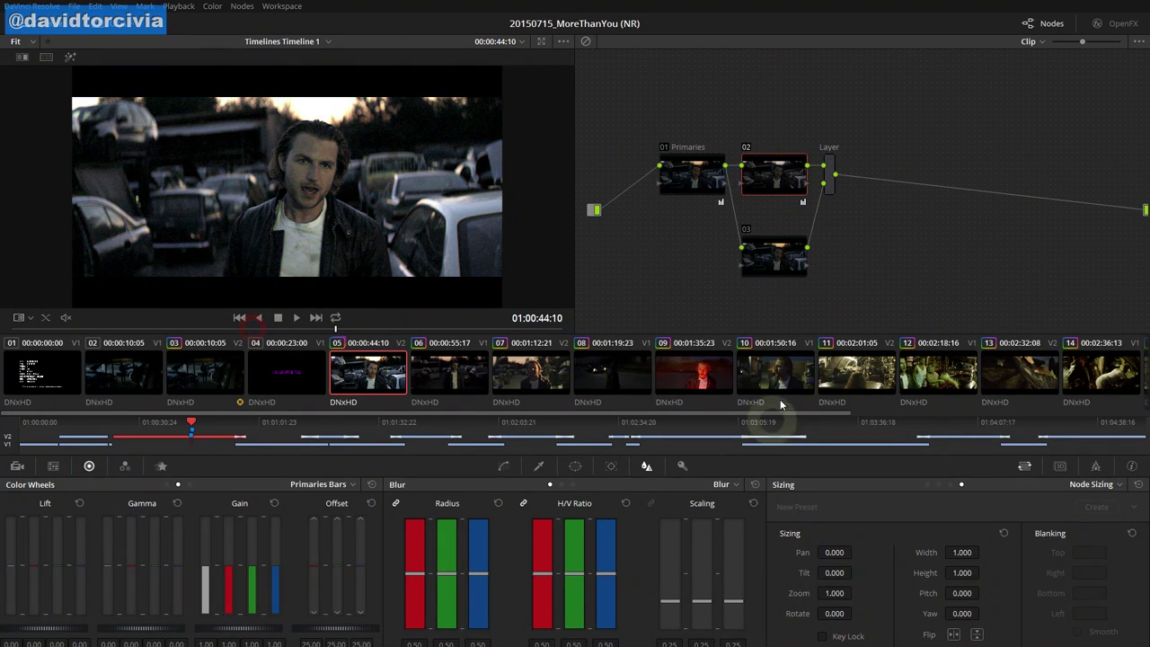
left_click(778, 257)
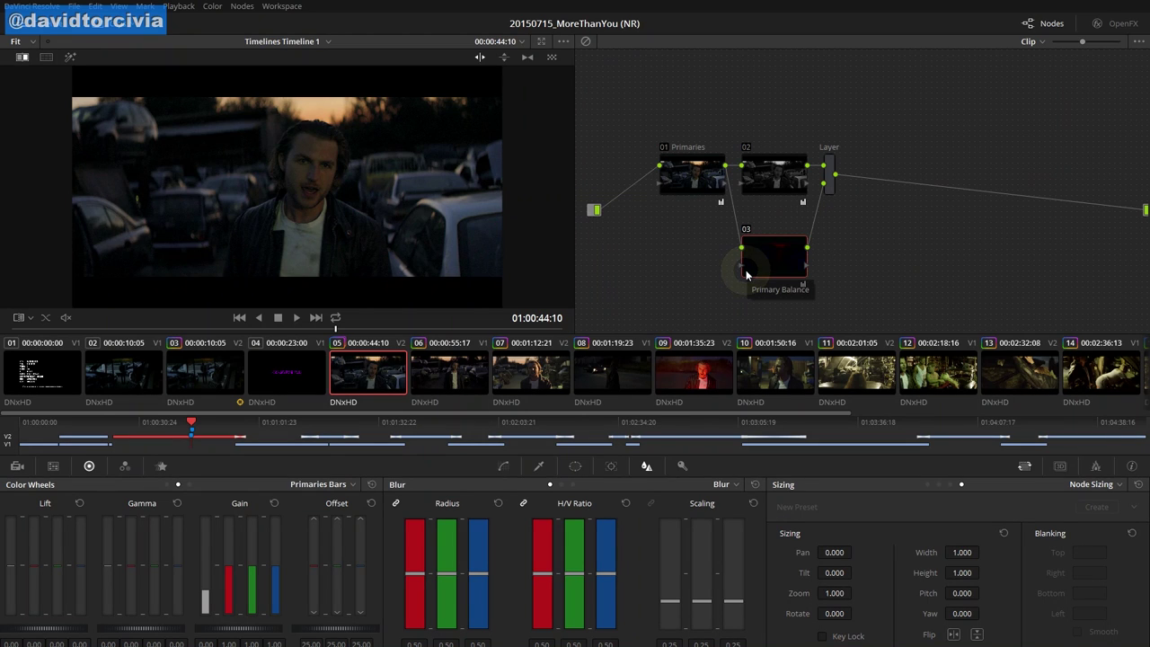
Highlight node 03's chroma signal and try a blur Radius of 0.72 on it
left_click(776, 173)
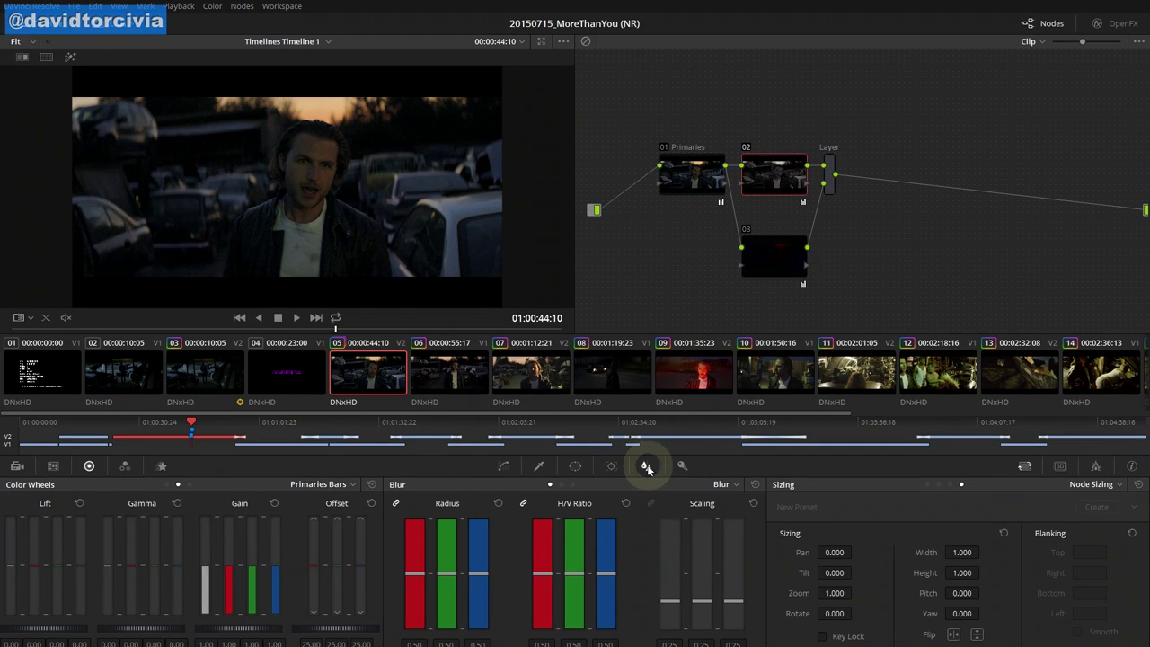
left_click(787, 259)
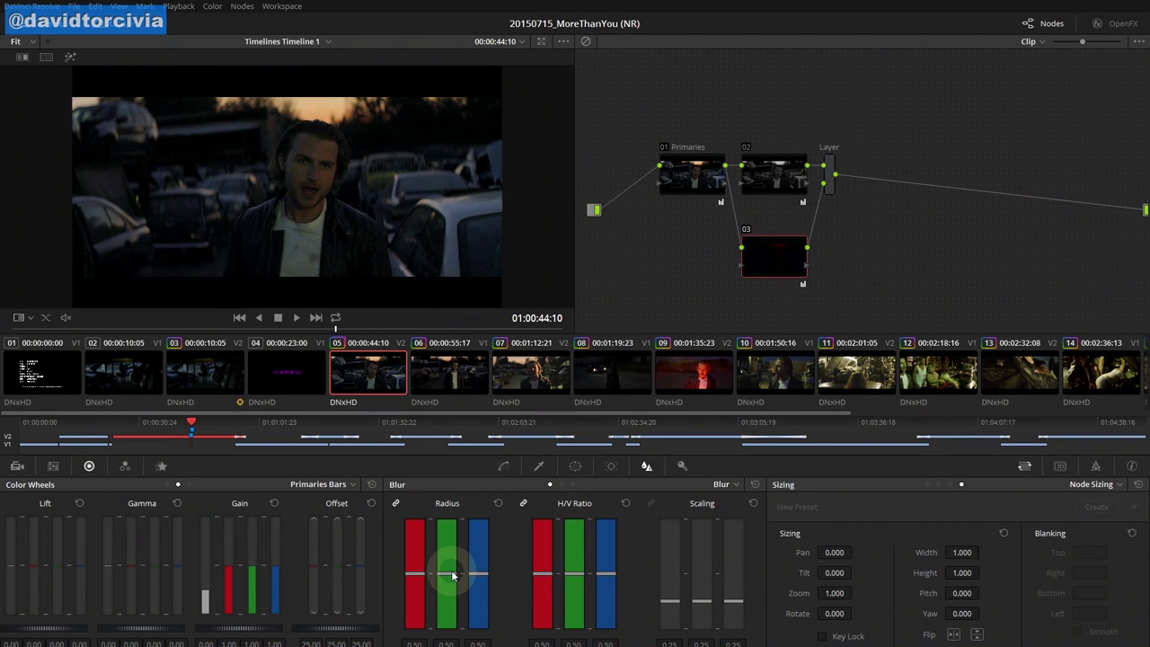
key("shift+h")
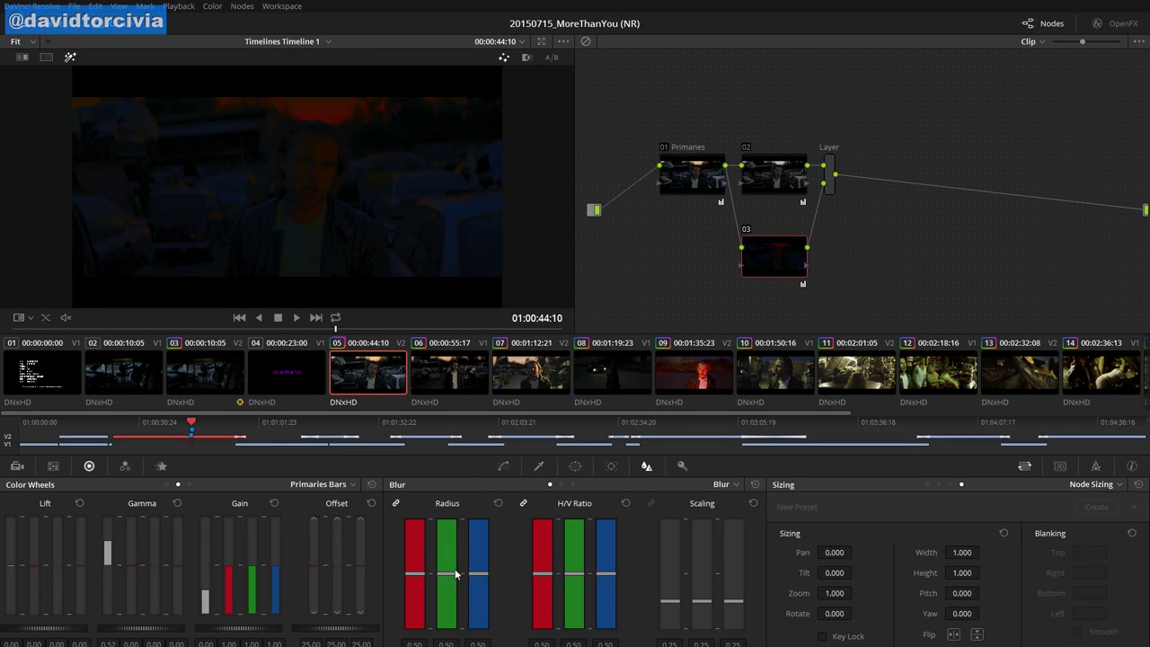
left_click_drag(455, 573, 456, 551)
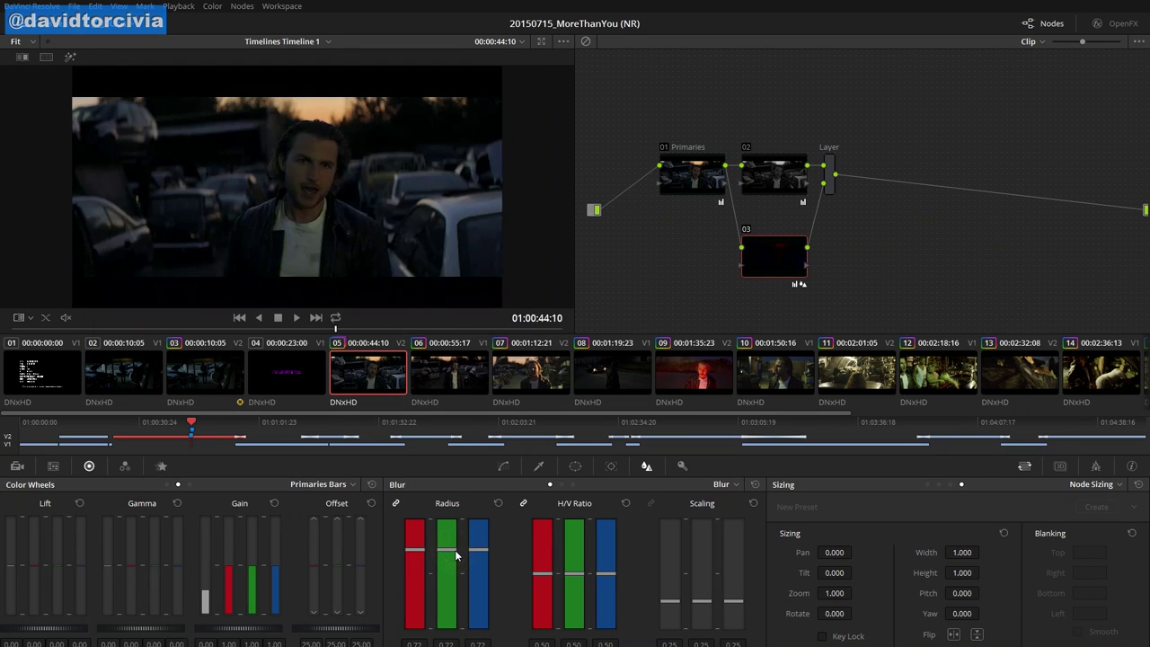
Compare the enlarged shot with node 03's chroma blur disabled and enabled
right_click(292, 178)
left_click(351, 294)
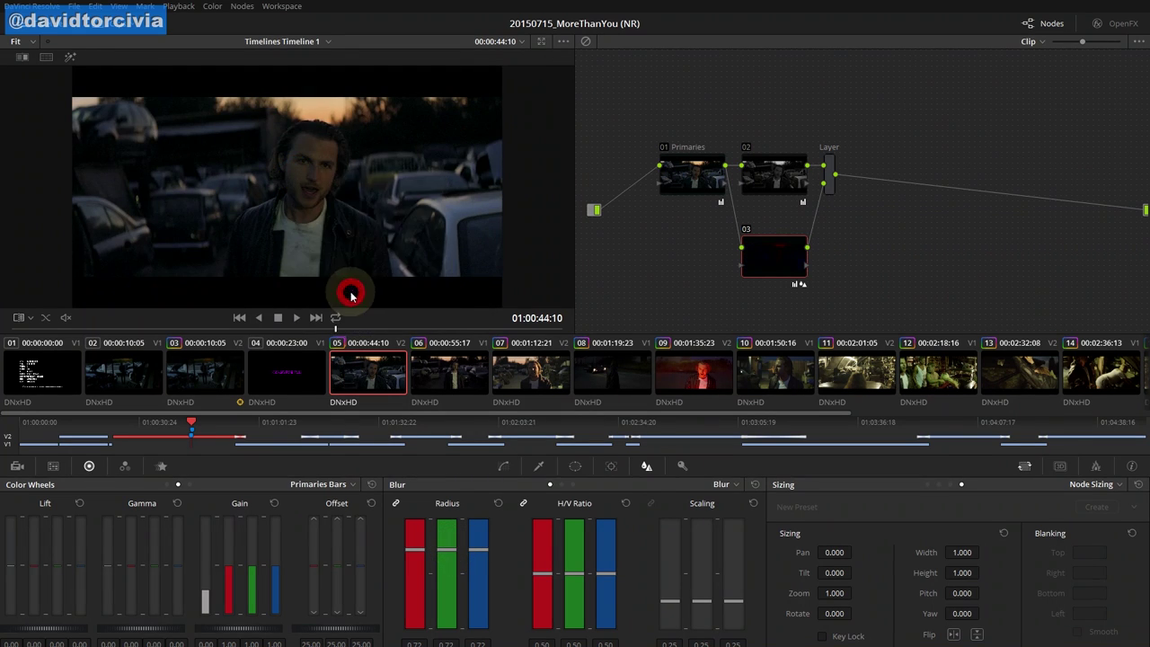
key("shift+f")
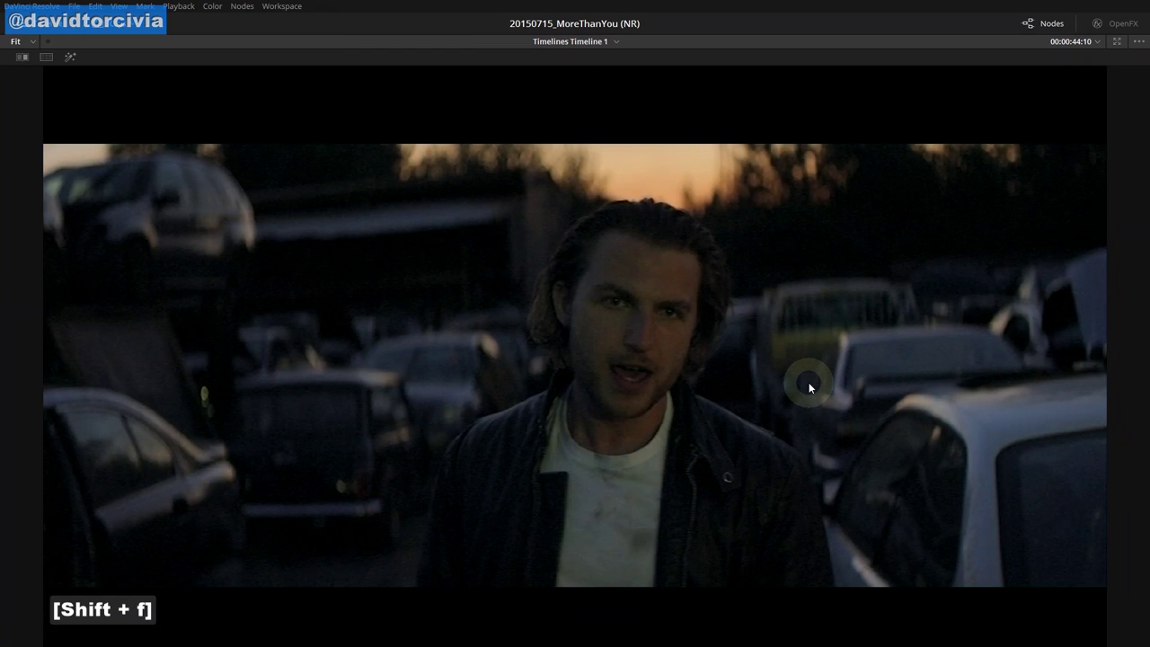
key("ctrl+d")
key("ctrl+d")
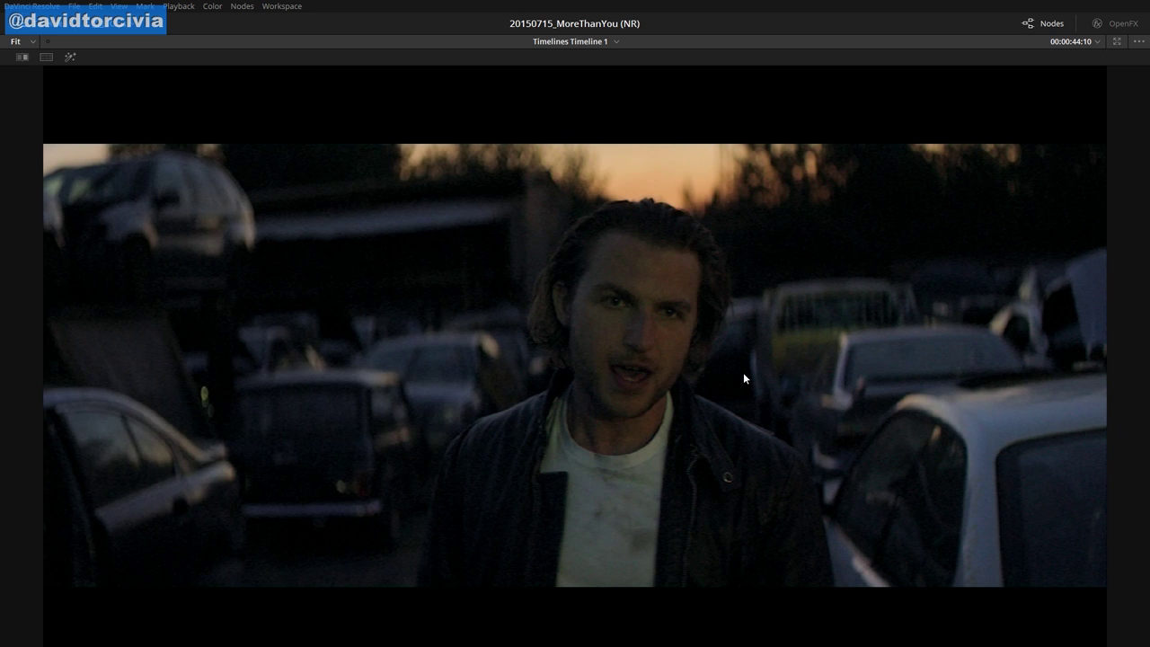
key("shift+f")
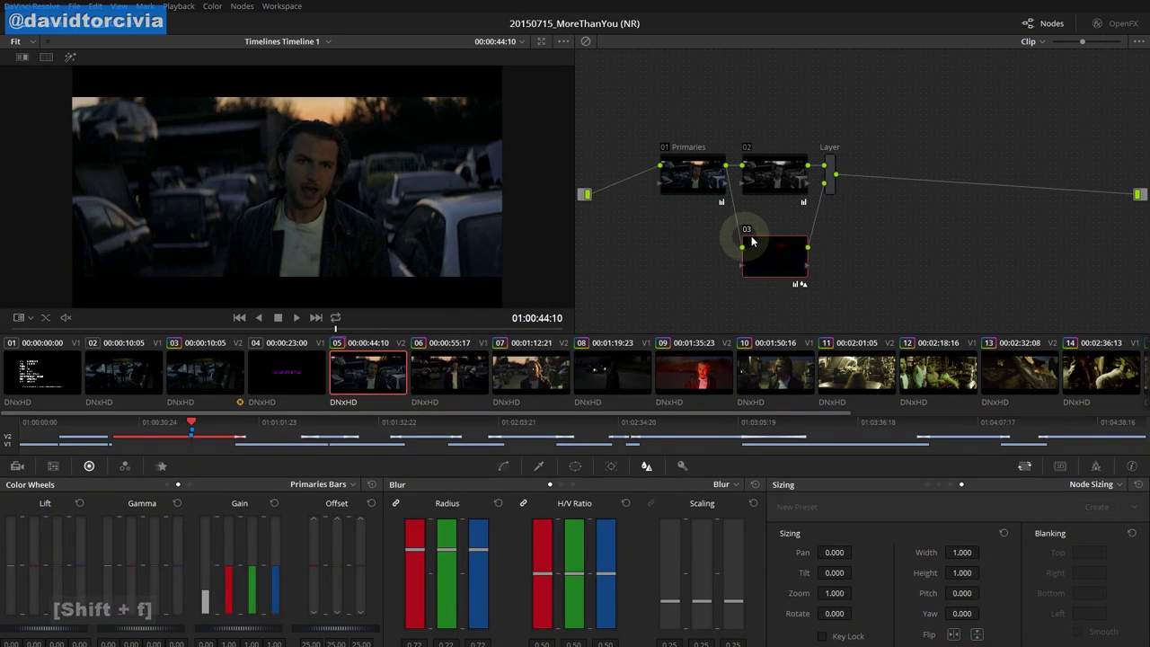
Inspect the isolated outputs of luma node 02 and chroma node 03 in Highlight mode
left_click(791, 184)
key("shift+h")
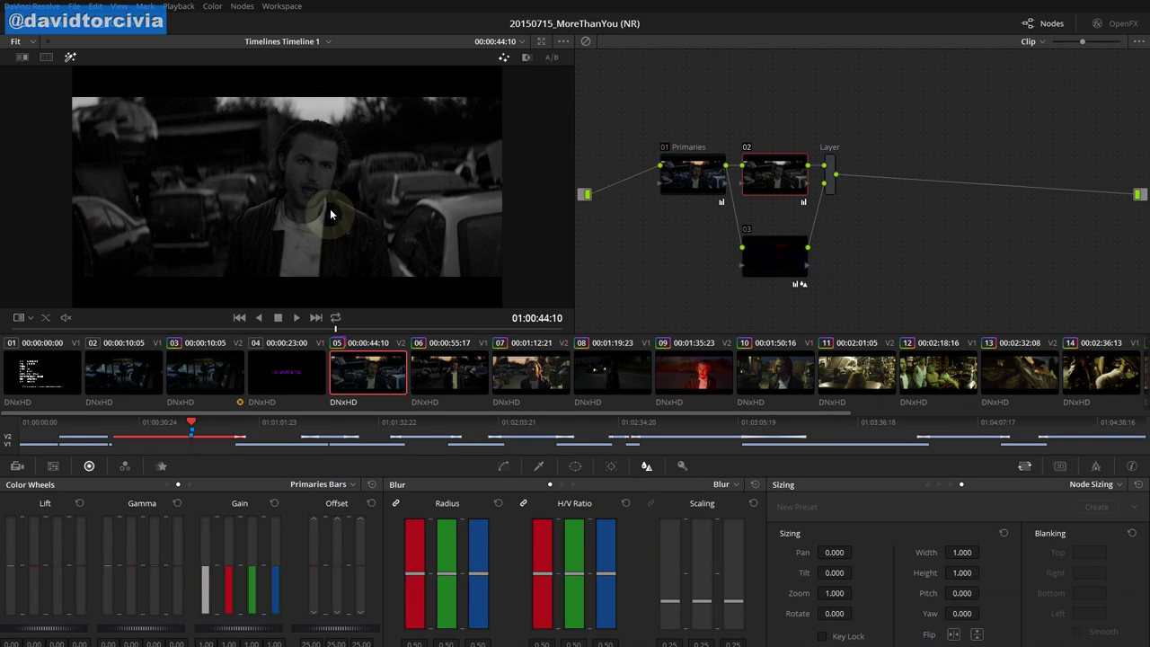
left_click(794, 244)
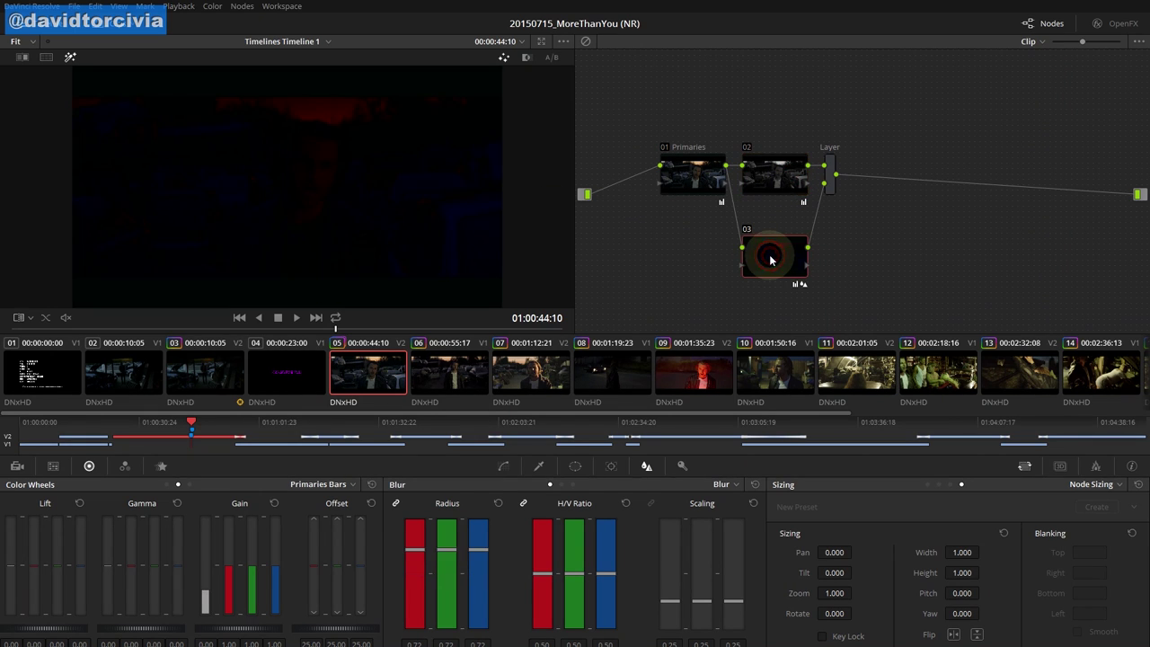
left_click(778, 234)
key("shift+h")
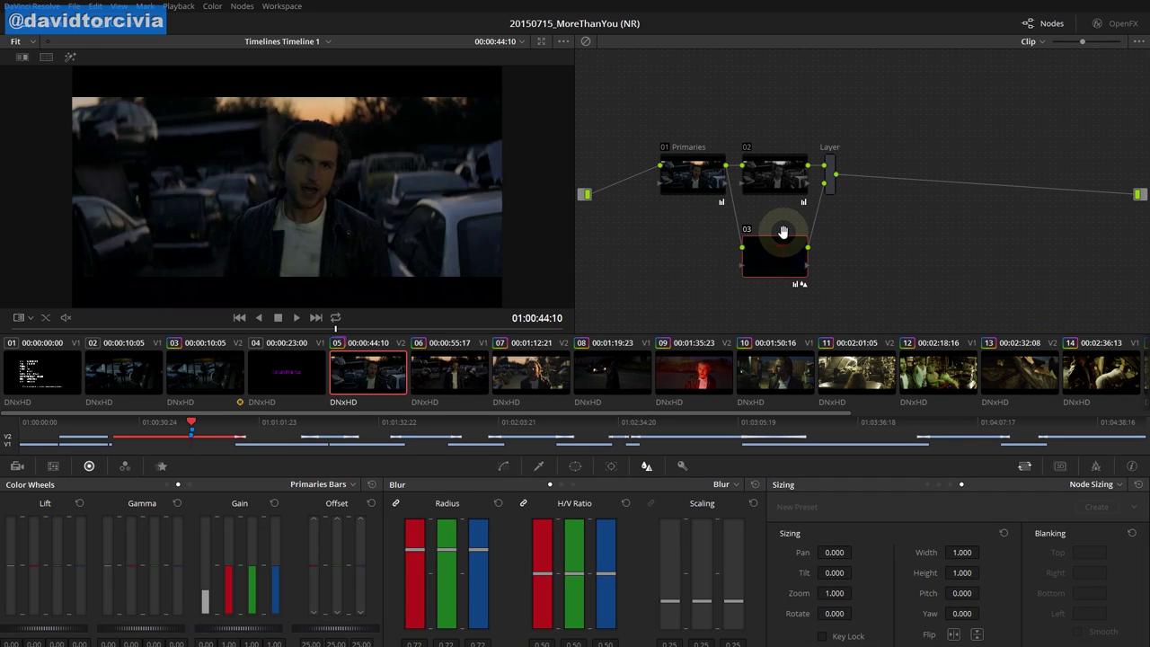
Set node 03's blur Radius to 1.04 and check its output in Highlight mode
left_click(765, 166)
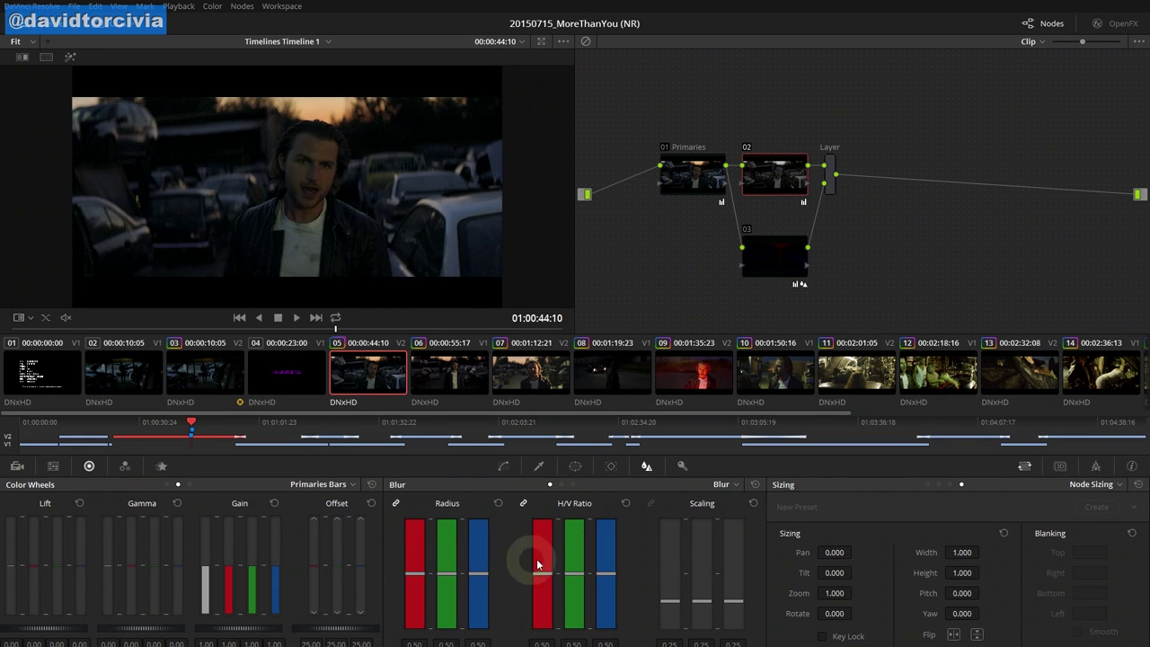
left_click(757, 261)
left_click_drag(446, 539, 448, 506)
key("shift+h")
key("shift+h")
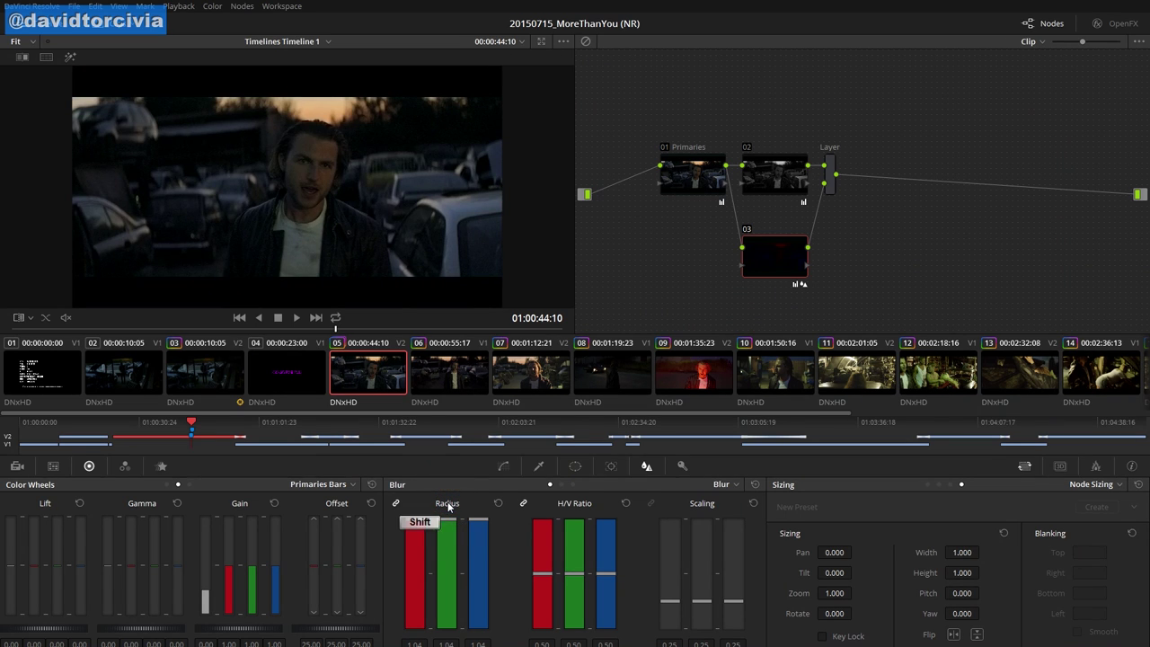
Compare the enlarged shot with and without the stronger chroma blur and toggle the reference wipe
key("shift+f")
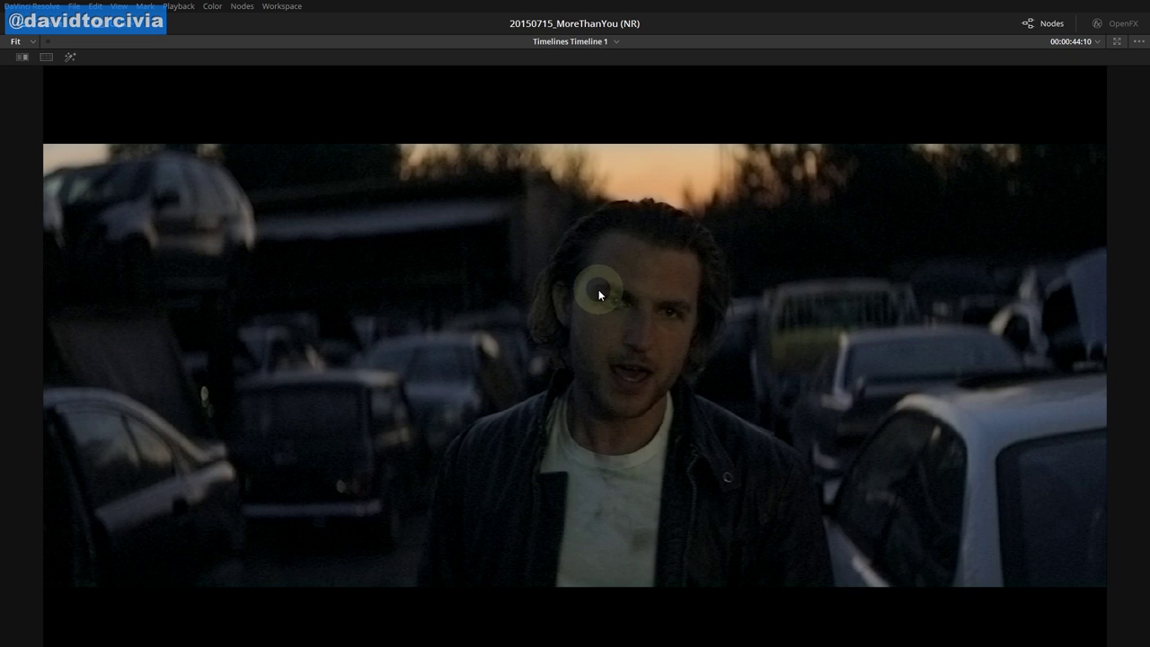
key("ctrl+d")
key("ctrl+d")
key("ctrl+w")
key("ctrl+w")
left_click(62, 158)
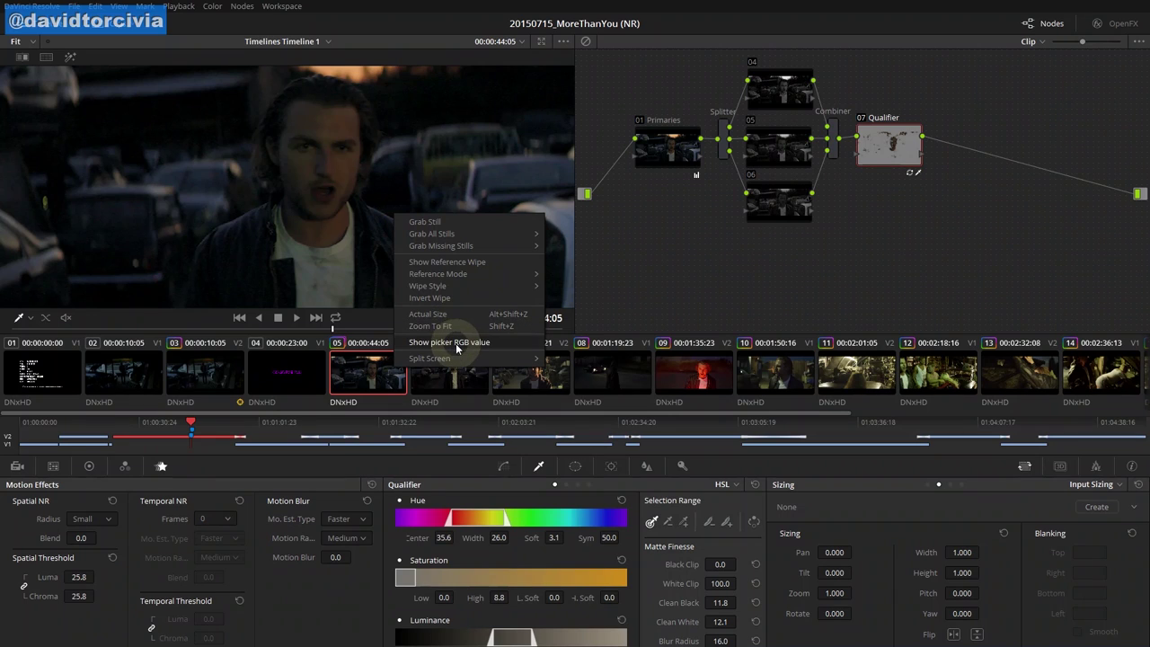
Fit the image to the viewer and load Version 1 of clip 05
left_click(449, 326)
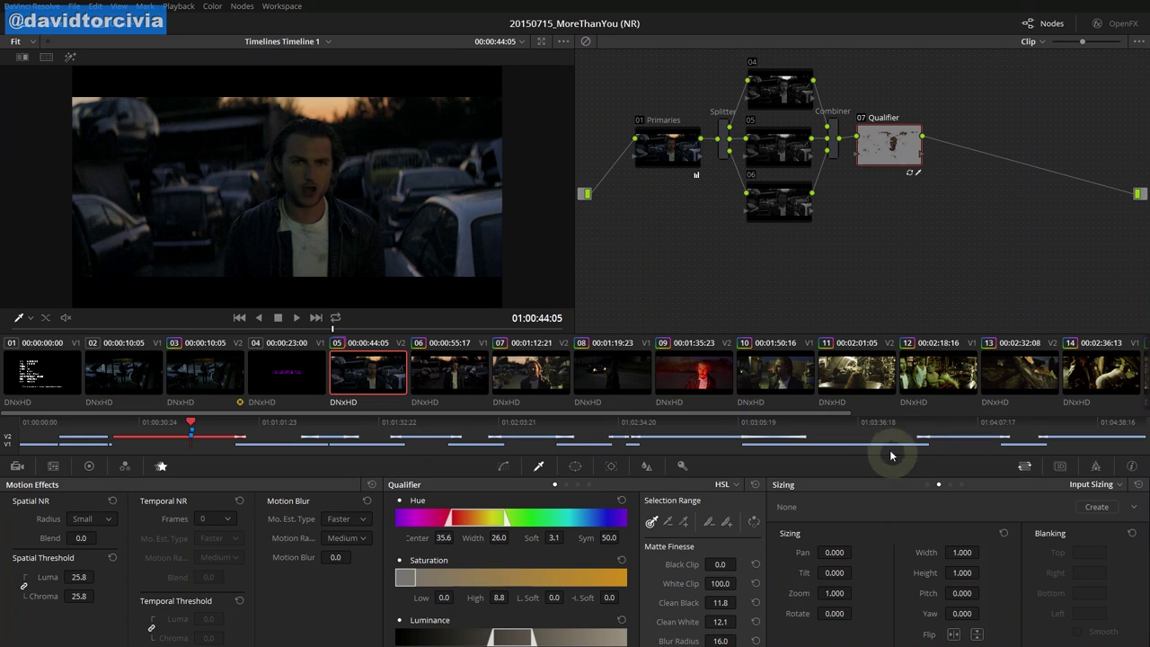
right_click(396, 376)
mouse_move(488, 20)
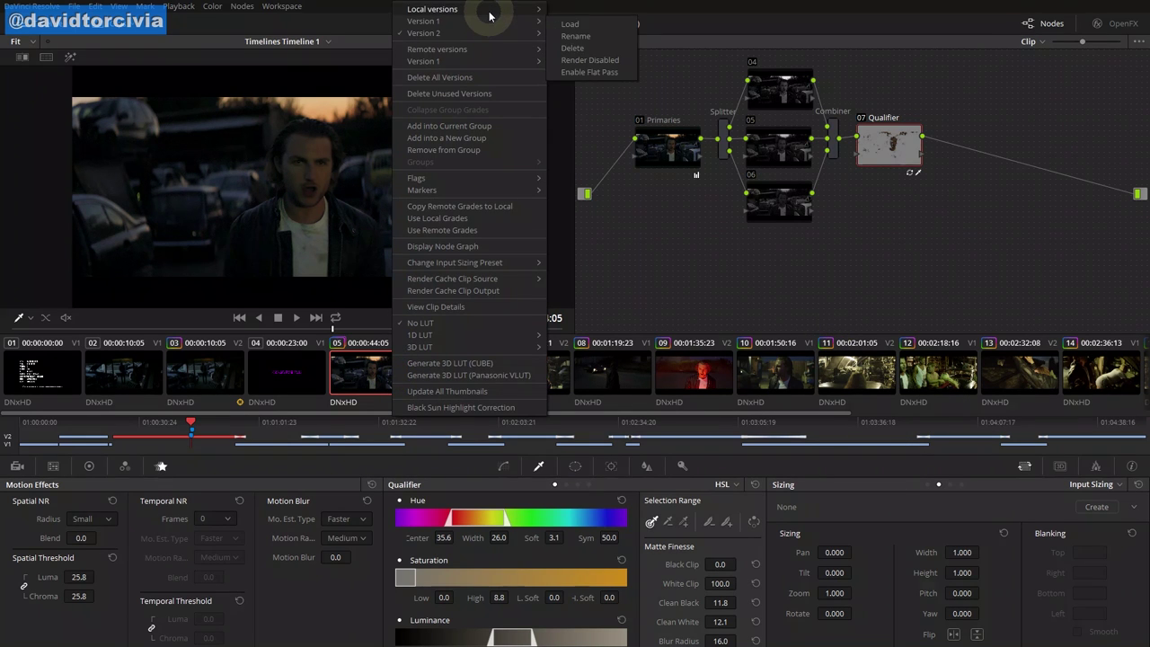
left_click(570, 21)
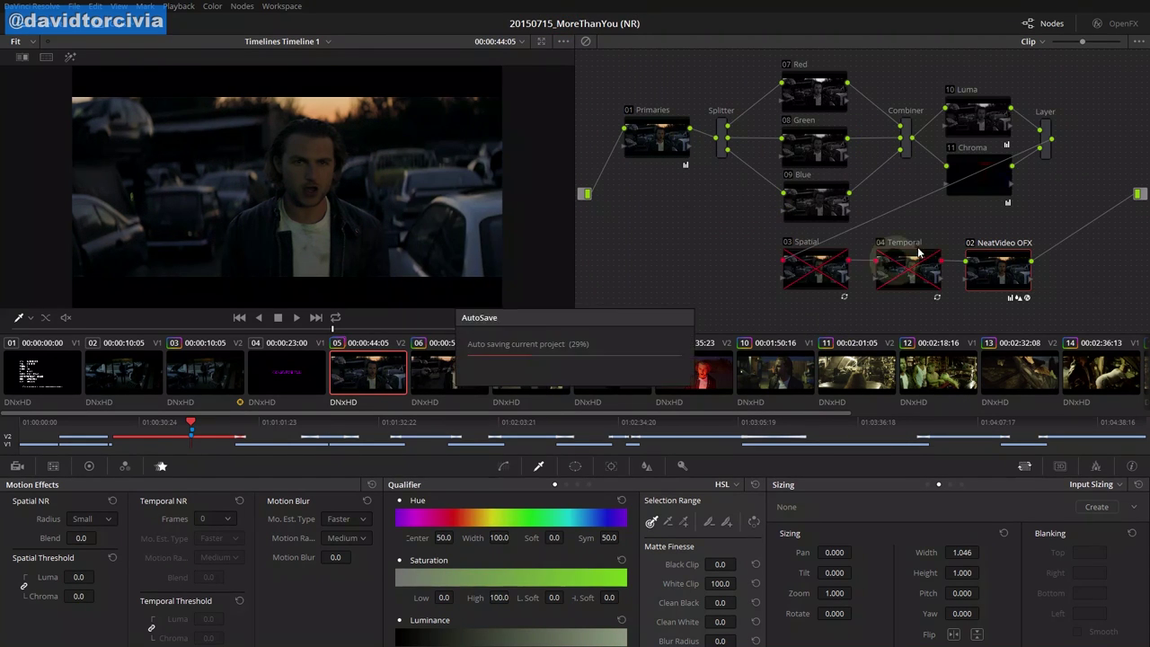